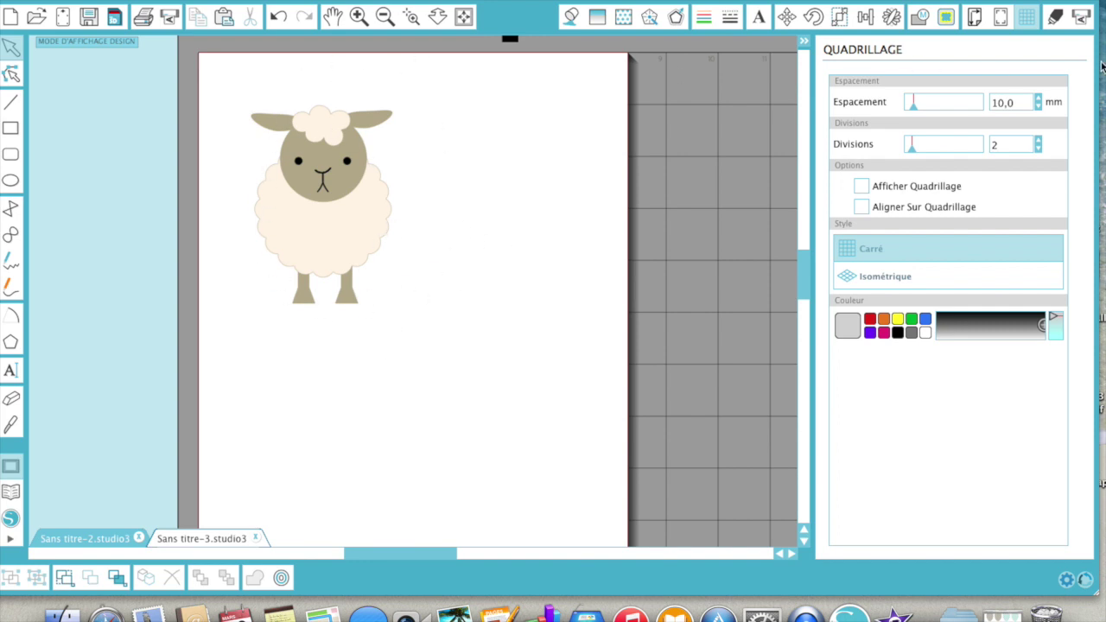
- Open the cut settings and switch off the cut-line display of the sheep
{"action": "left_click", "coordinate": [1054, 19]}
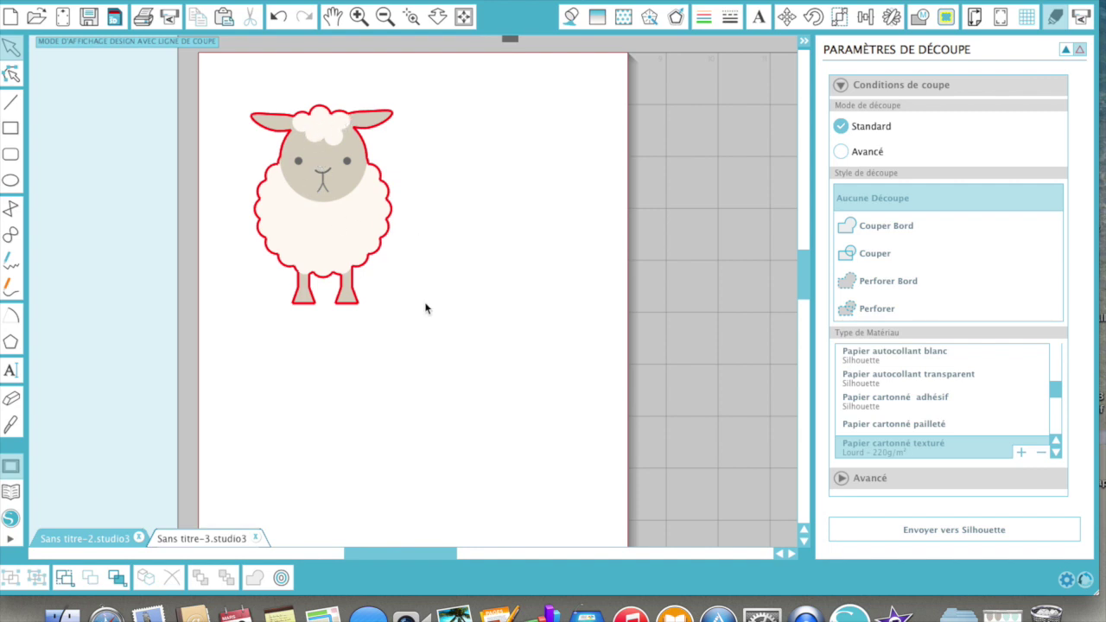
{"action": "left_click", "coordinate": [1066, 51]}
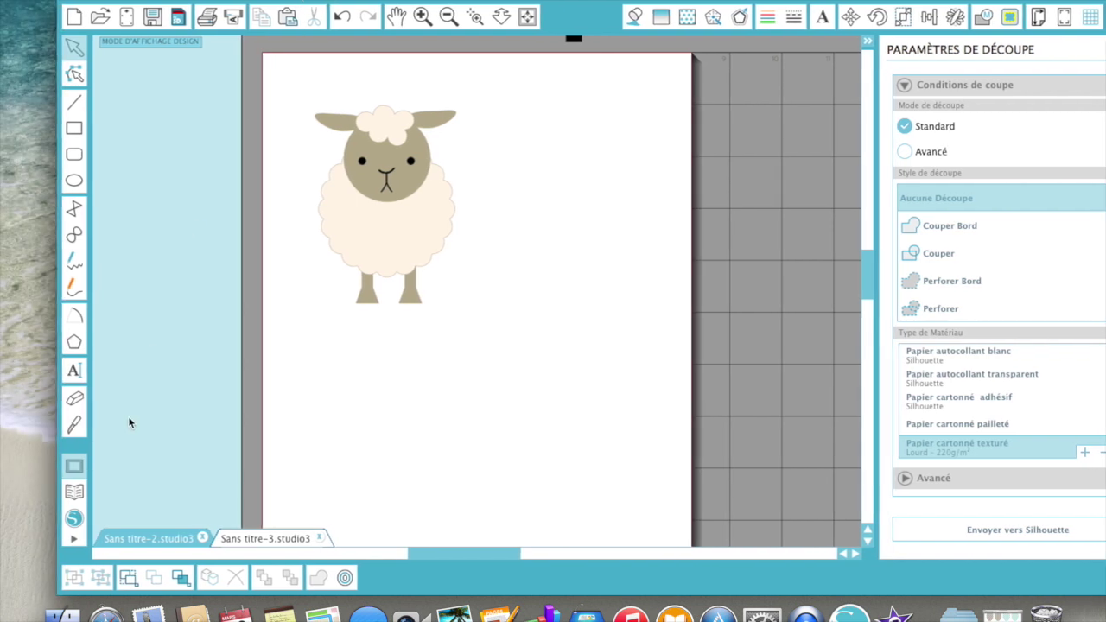
- Insert the "cute moon & cloud" design from the library and place it on the empty area beside the page
{"action": "left_click", "coordinate": [73, 494]}
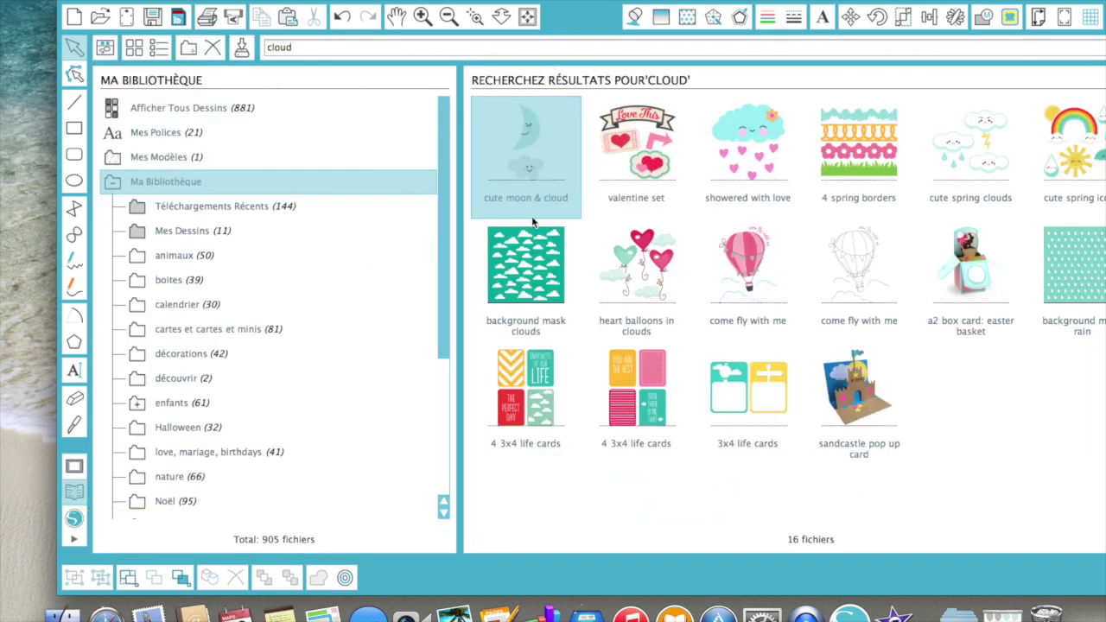
{"action": "double_click", "coordinate": [520, 150]}
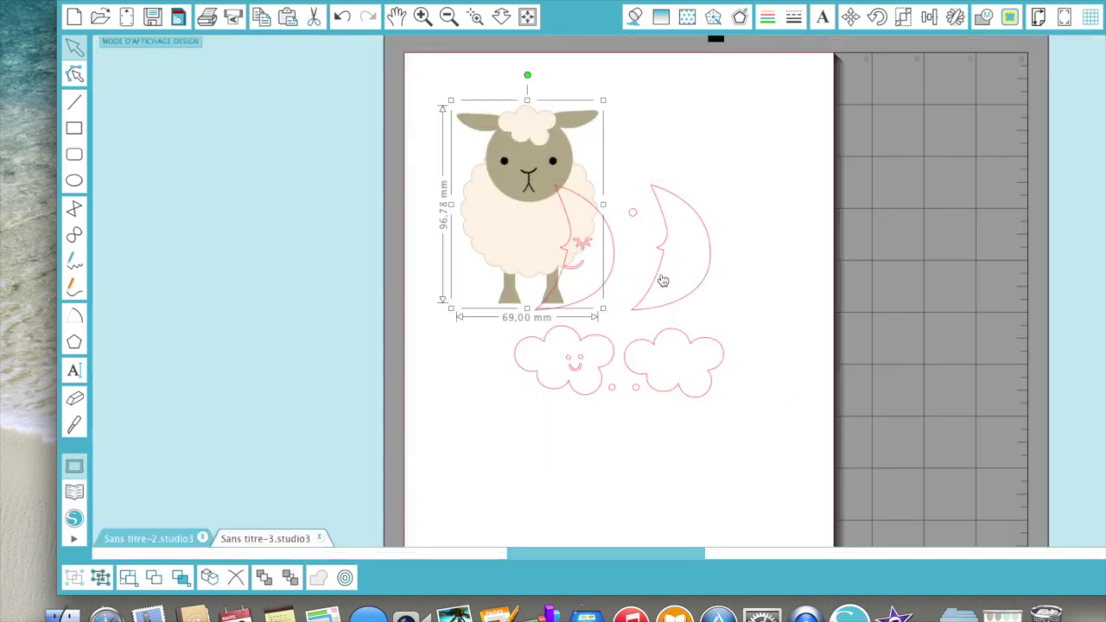
{"action": "left_click_drag", "start_coordinate": [695, 295], "coordinate": [289, 180]}
- Ungroup the moon and cloud design, move the plain cloud onto the page and delete the leftover pieces
{"action": "right_click", "coordinate": [289, 183]}
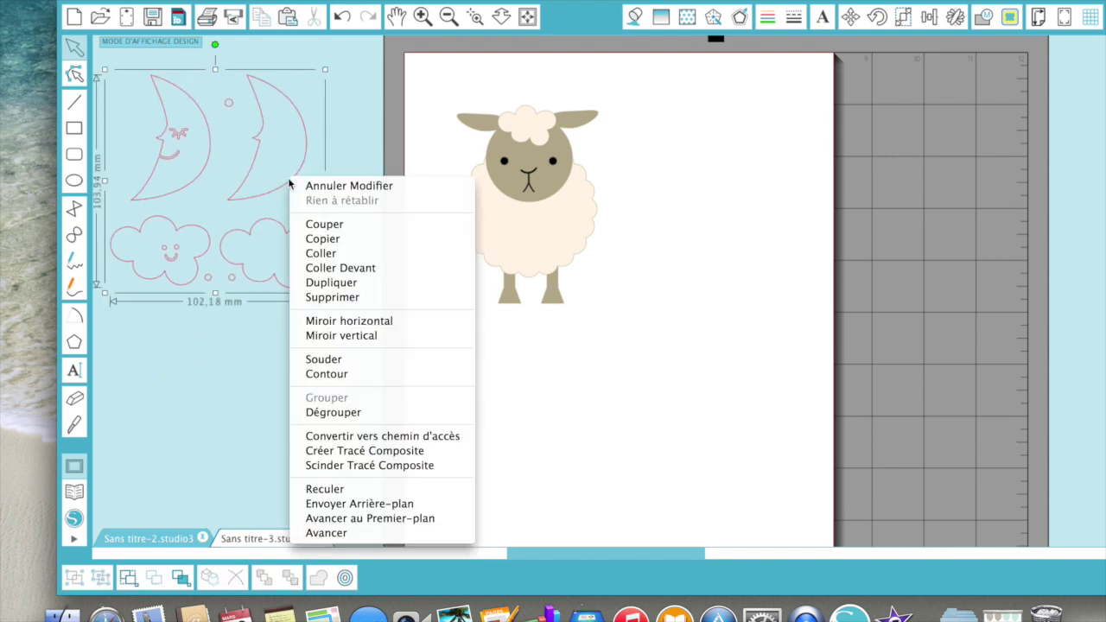
{"action": "left_click", "coordinate": [327, 413]}
{"action": "left_click", "coordinate": [323, 385]}
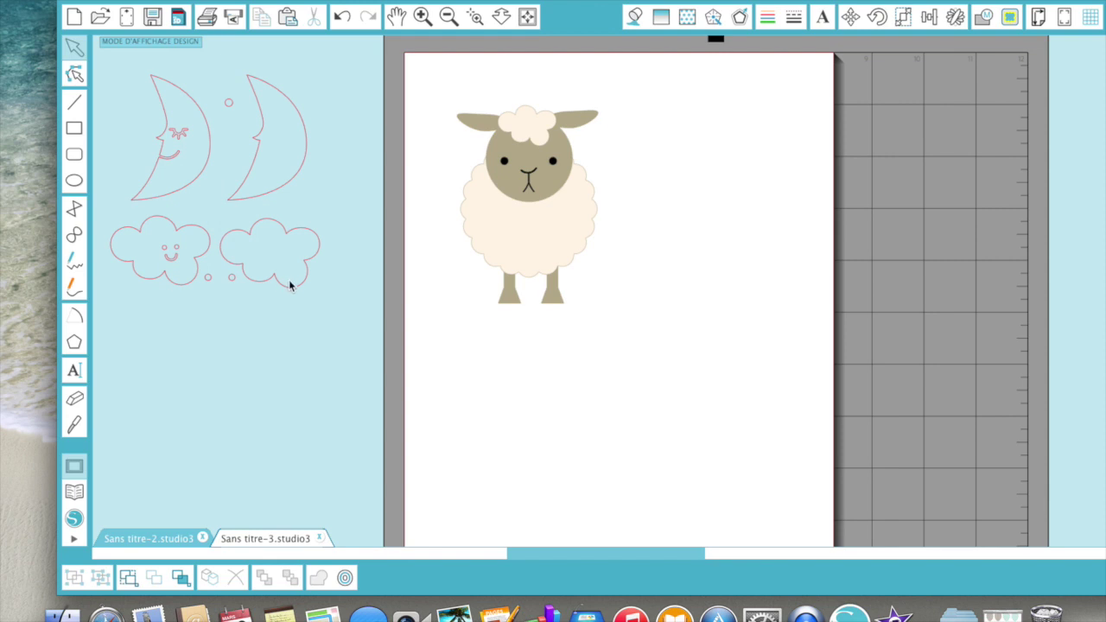
{"action": "left_click_drag", "start_coordinate": [290, 285], "coordinate": [731, 161]}
{"action": "left_click_drag", "start_coordinate": [102, 78], "coordinate": [326, 344]}
{"action": "key", "text": "Delete"}
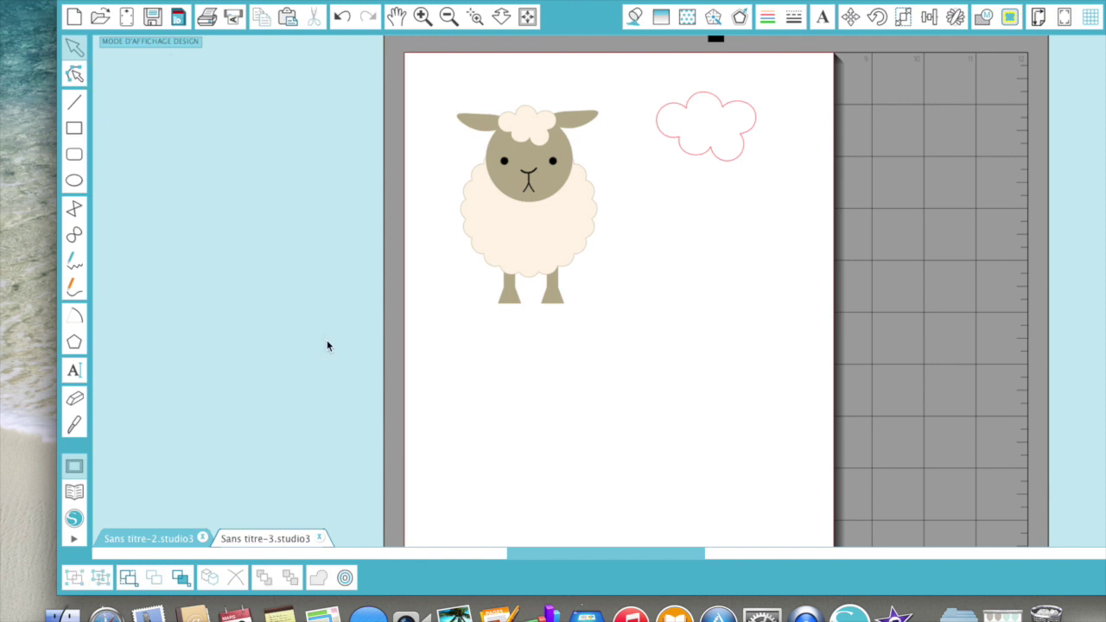
- Search the library for "scalloped" and insert the "5 scalloped circles" design, shifted toward the empty area beside the page
{"action": "left_click", "coordinate": [73, 493]}
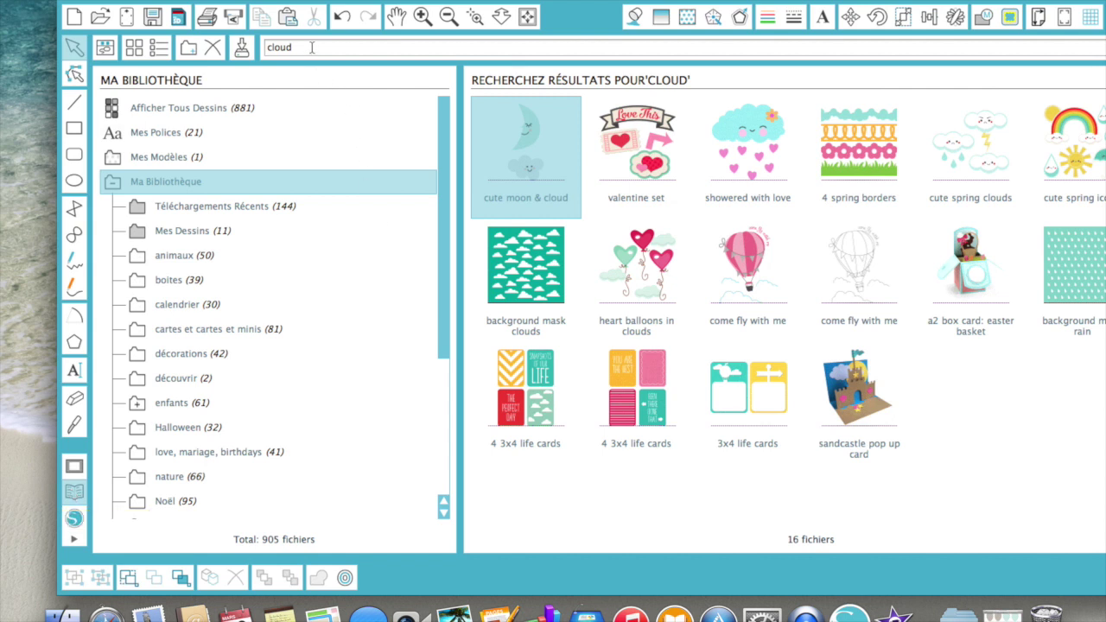
{"action": "left_click_drag", "start_coordinate": [313, 46], "coordinate": [250, 45]}
{"action": "type", "text": "sc"}
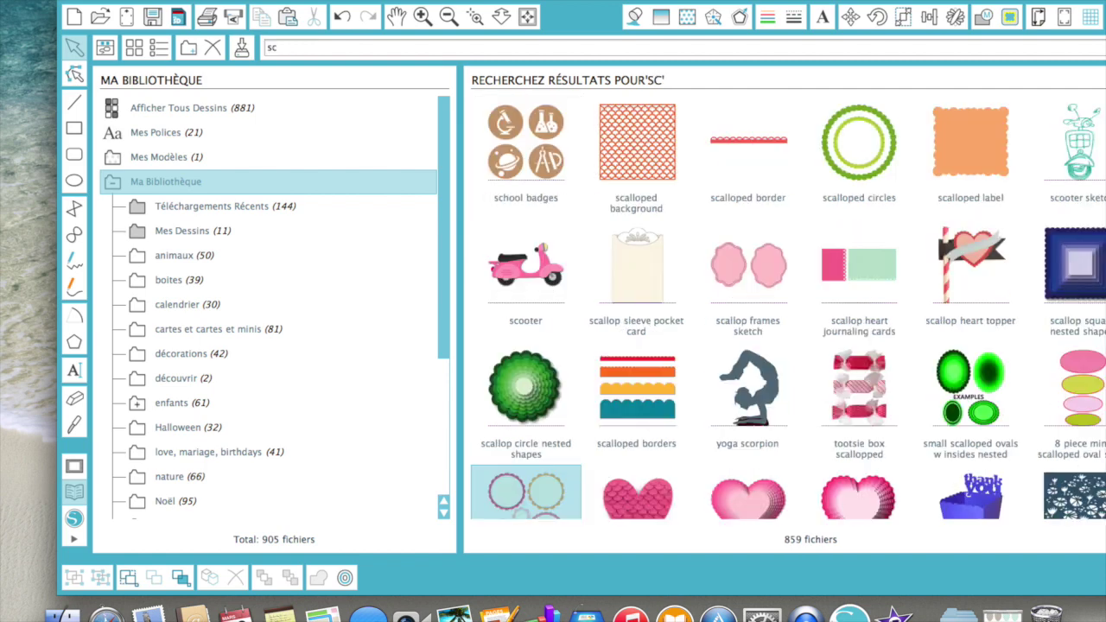
{"action": "type", "text": "allloped"}
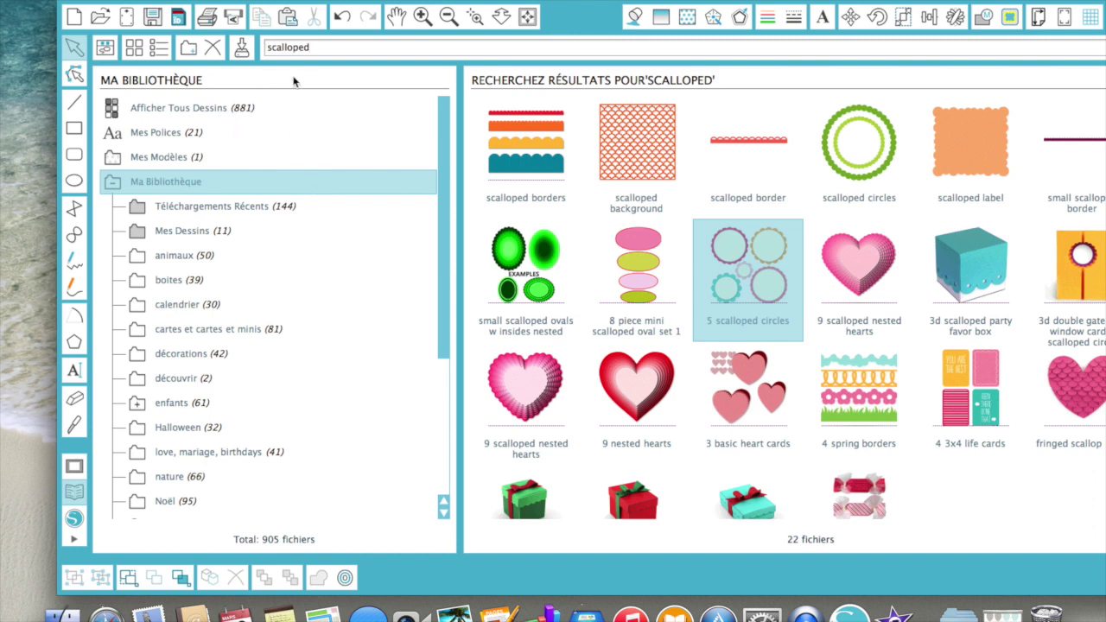
{"action": "double_click", "coordinate": [739, 294]}
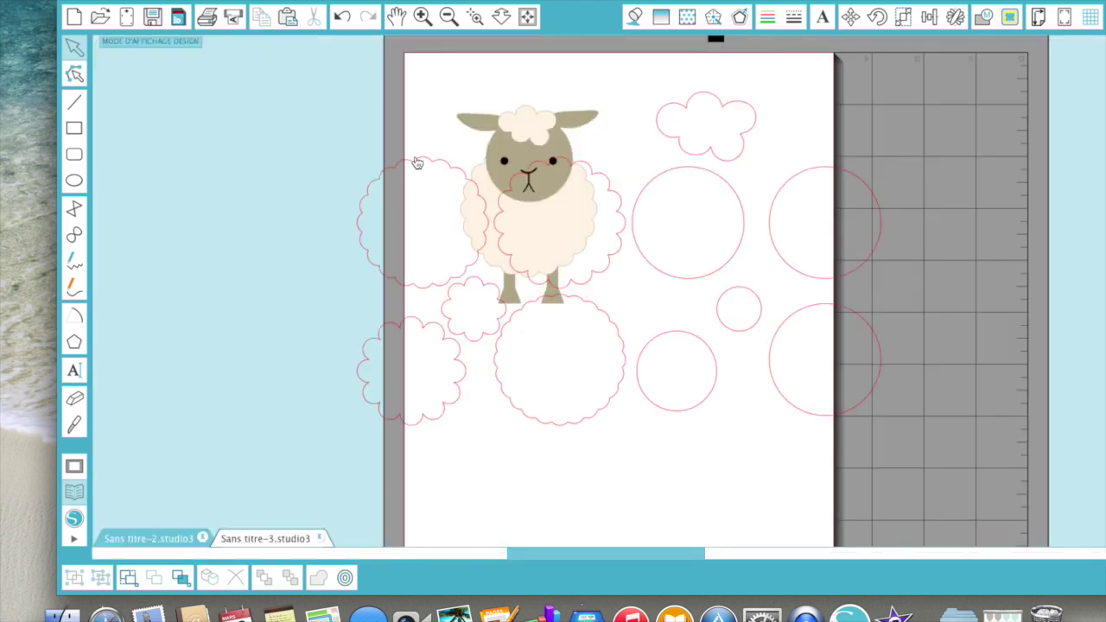
{"action": "left_click_drag", "start_coordinate": [420, 165], "coordinate": [185, 95]}
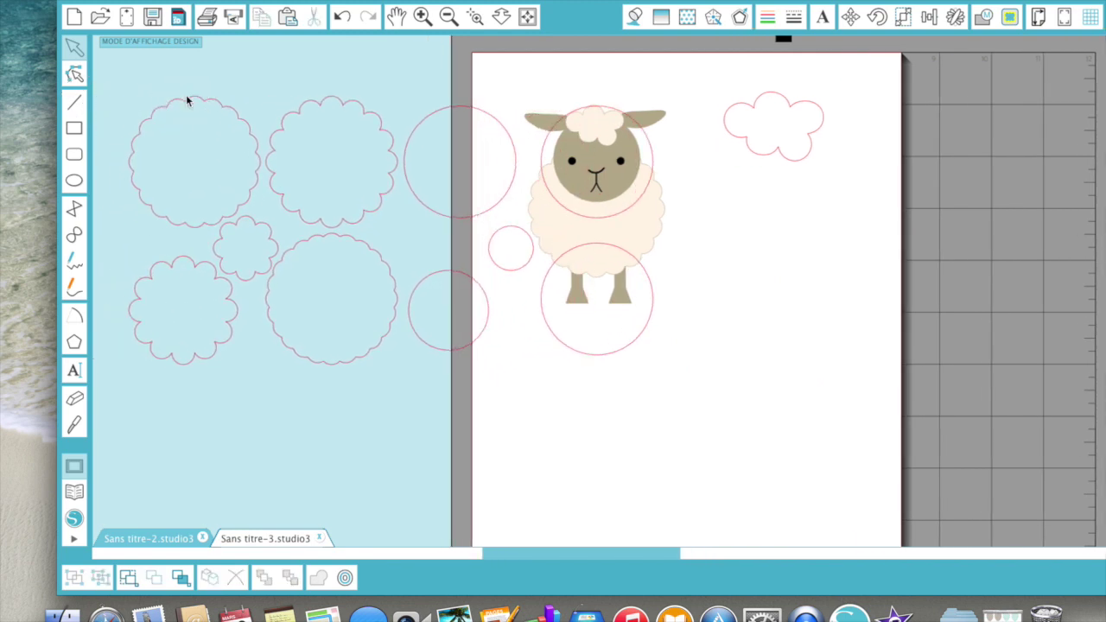
- Ungroup the circle set and move its upper-left scalloped circle onto the page below the cloud
{"action": "right_click", "coordinate": [210, 110]}
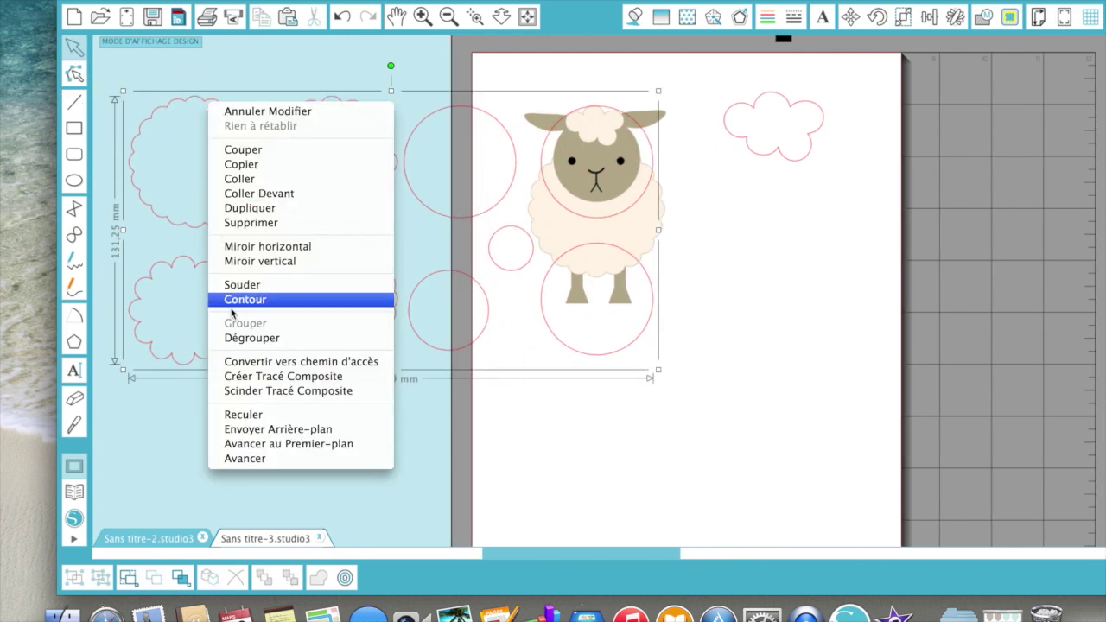
{"action": "left_click", "coordinate": [233, 338]}
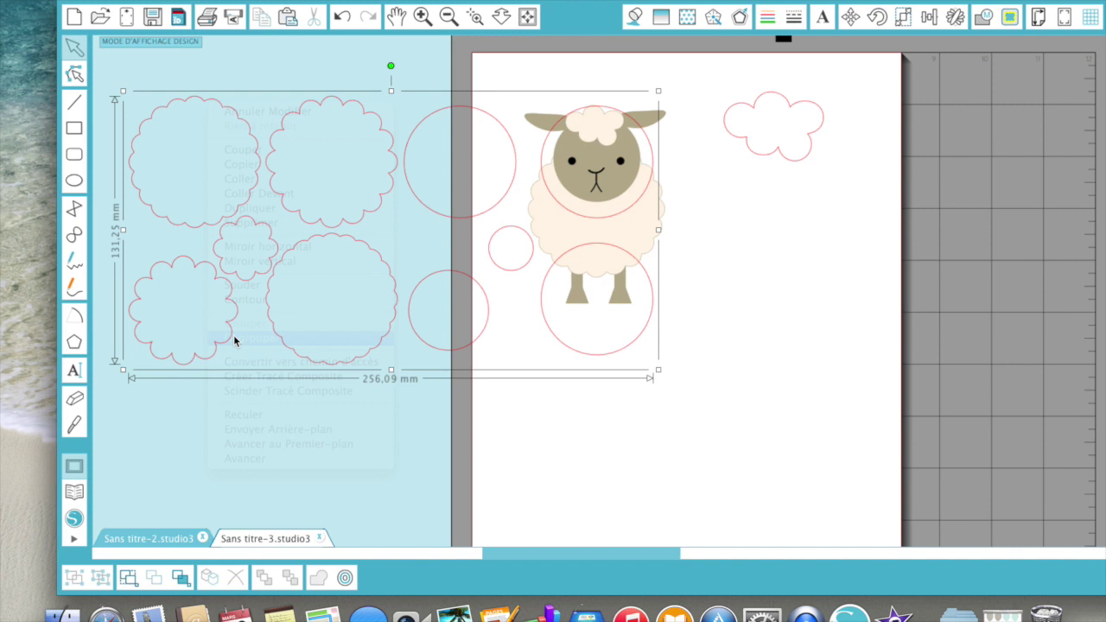
{"action": "left_click", "coordinate": [256, 63]}
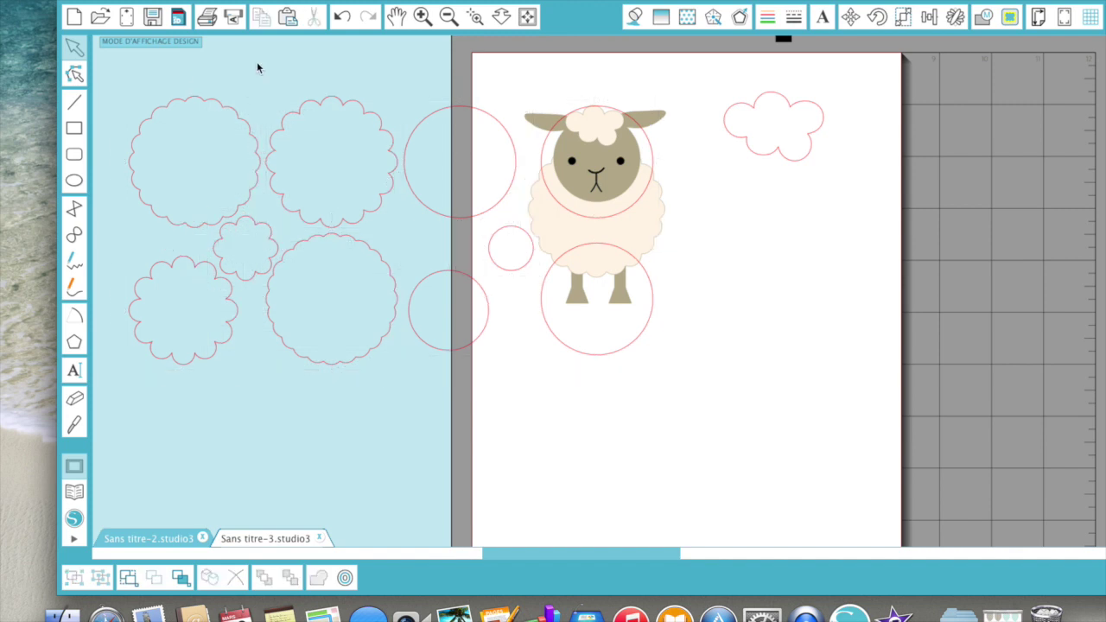
{"action": "left_click", "coordinate": [243, 124]}
{"action": "left_click_drag", "start_coordinate": [243, 124], "coordinate": [847, 245]}
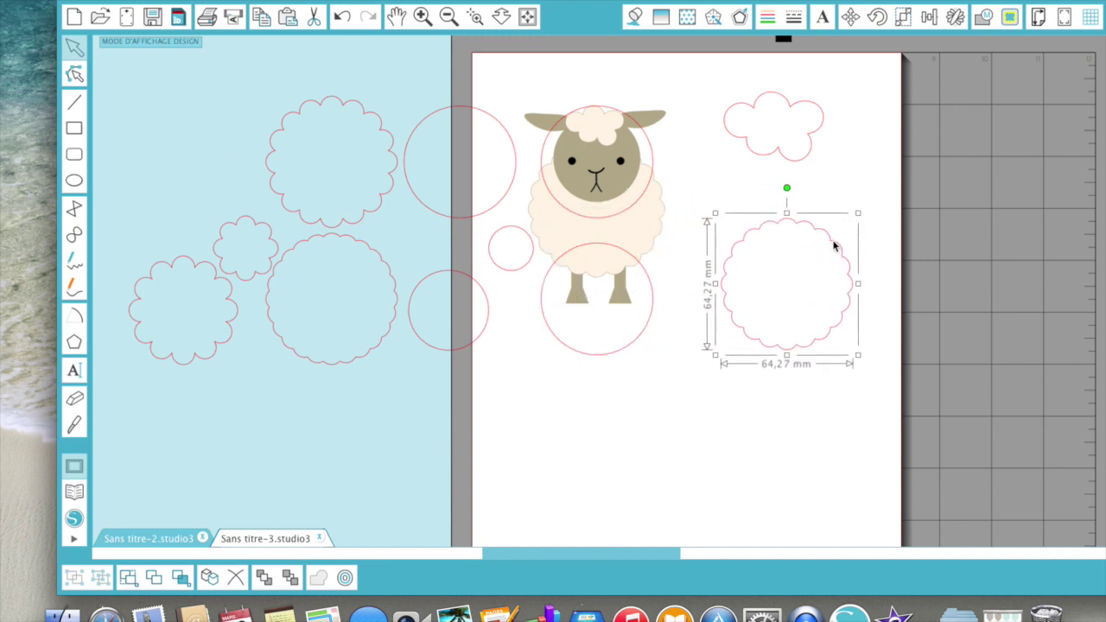
- Delete the four unused scalloped circles left beside the page
{"action": "left_click", "coordinate": [355, 110]}
{"action": "key", "text": "Delete"}
{"action": "left_click", "coordinate": [330, 242]}
{"action": "key", "text": "Delete"}
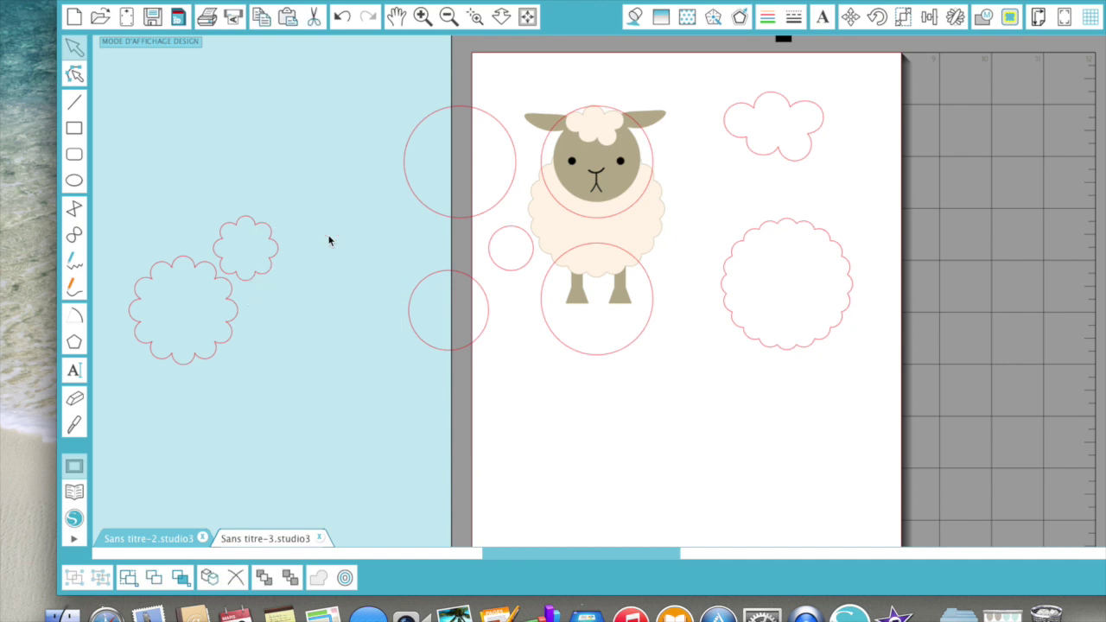
{"action": "left_click", "coordinate": [236, 220]}
{"action": "key", "text": "Delete"}
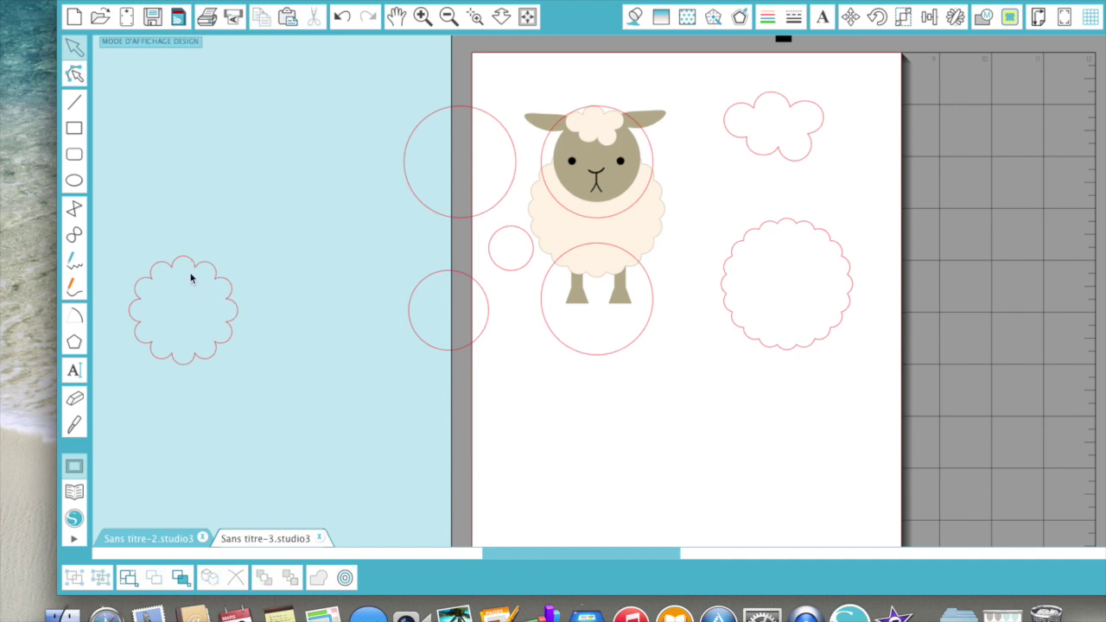
{"action": "left_click", "coordinate": [197, 264]}
{"action": "key", "text": "Delete"}
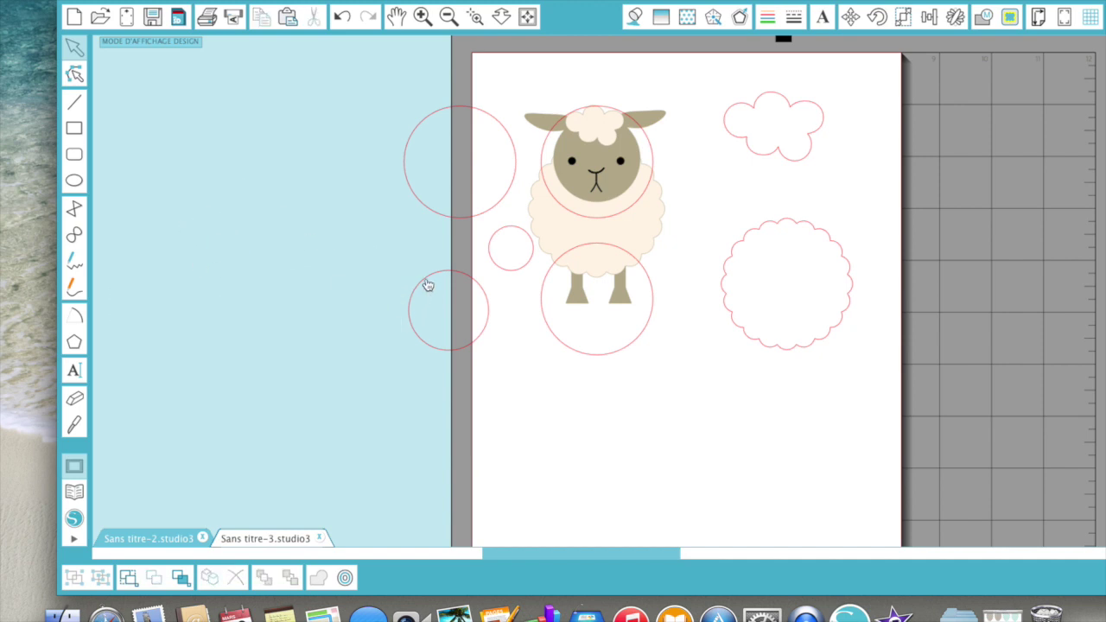
- Move the medium plain circle onto the top of the scalloped circle, and delete the small circle and two of the large plain circles
{"action": "left_click_drag", "start_coordinate": [424, 284], "coordinate": [786, 244]}
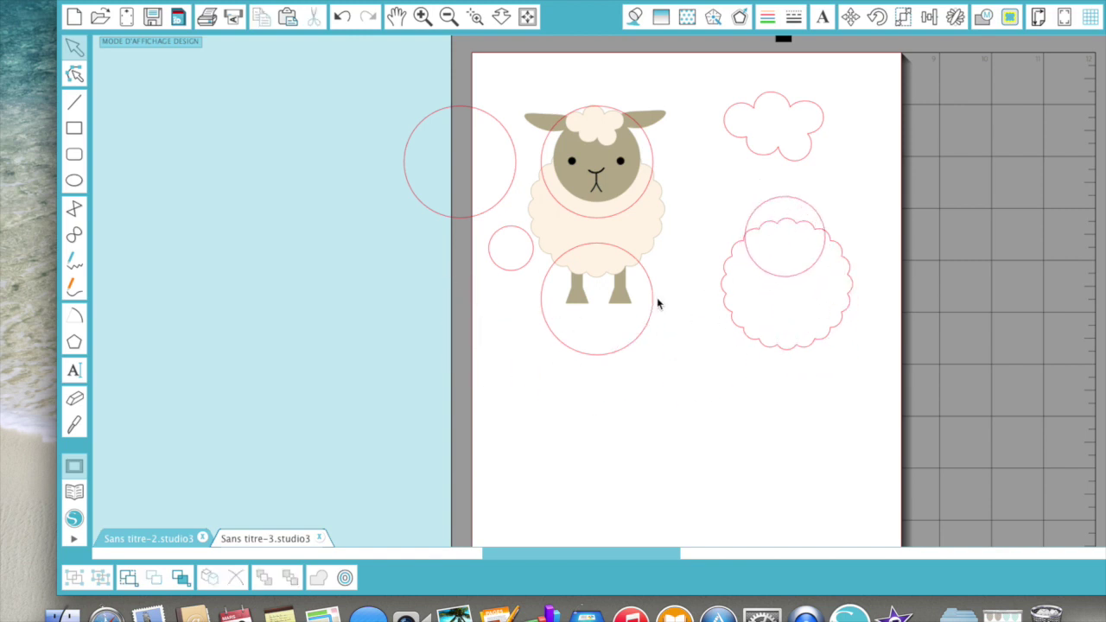
{"action": "left_click", "coordinate": [654, 303]}
{"action": "key", "text": "Delete"}
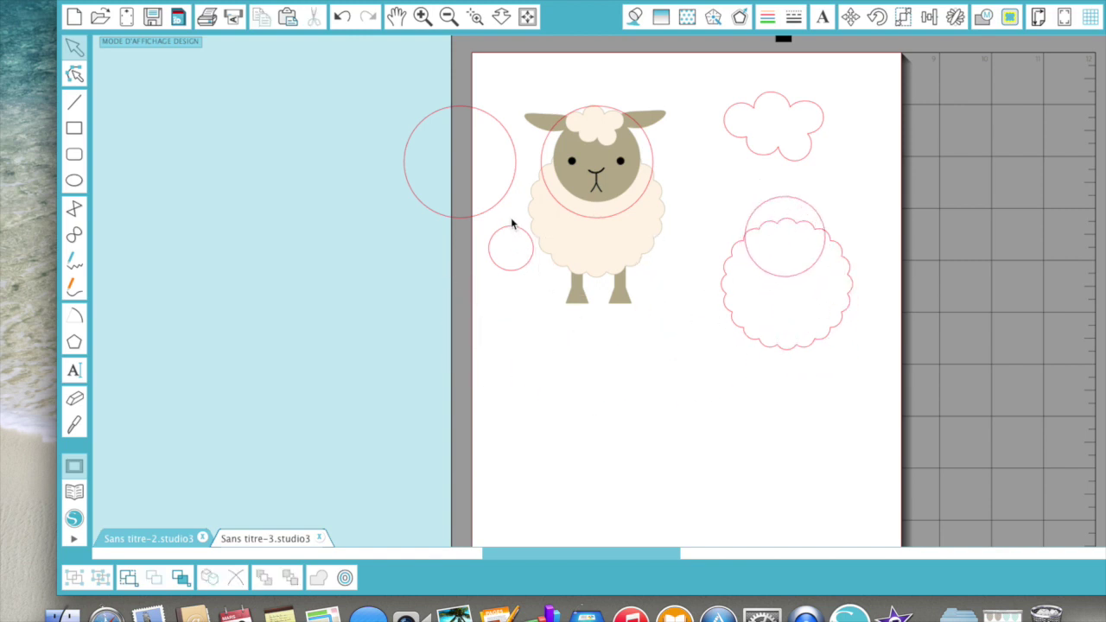
{"action": "left_click", "coordinate": [511, 228]}
{"action": "key", "text": "Delete"}
{"action": "left_click", "coordinate": [493, 216]}
{"action": "key", "text": "Delete"}
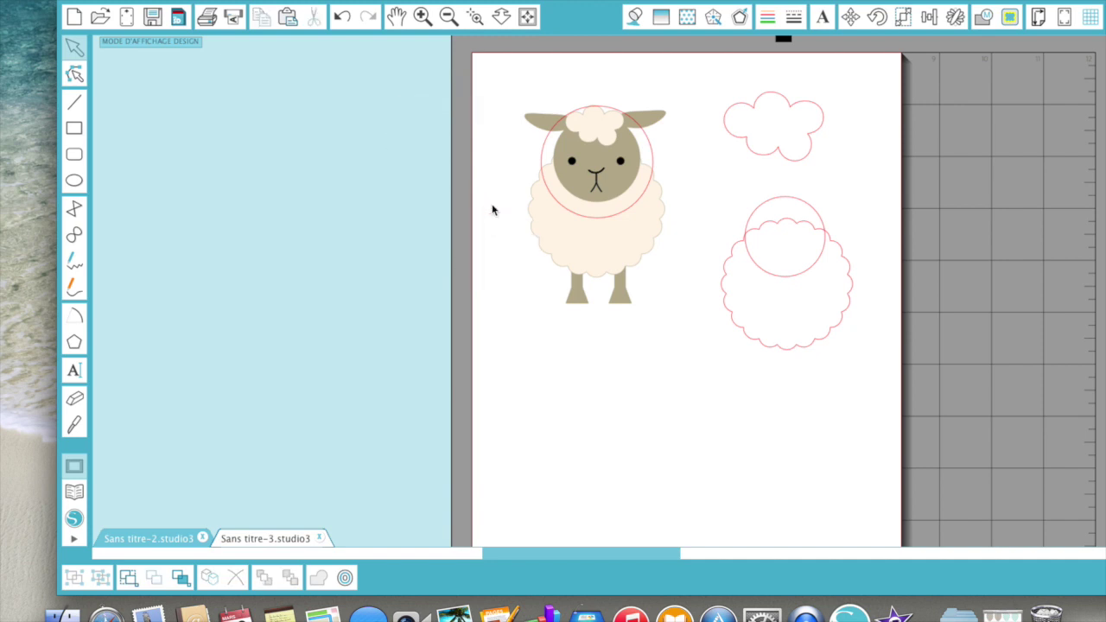
- Move the scalloped circle below the plain circle and shift the model sheep off the page
{"action": "right_click", "coordinate": [797, 350]}
{"action": "key", "text": "Escape"}
{"action": "left_click_drag", "start_coordinate": [797, 350], "coordinate": [787, 430]}
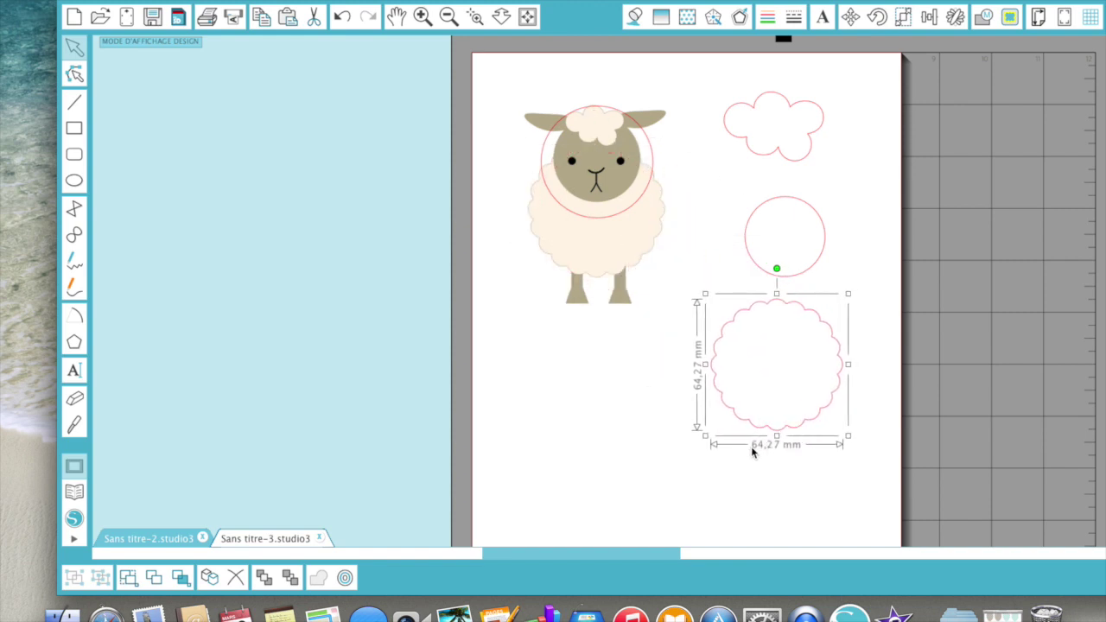
{"action": "left_click", "coordinate": [592, 267]}
{"action": "left_click_drag", "start_coordinate": [592, 267], "coordinate": [310, 270]}
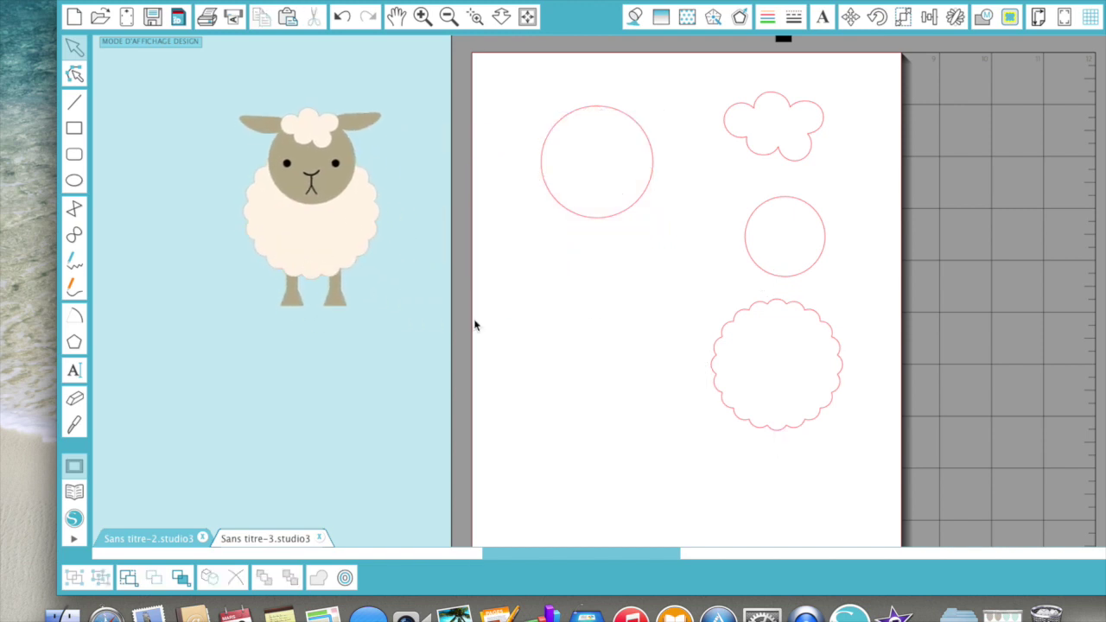
- Delete the remaining large plain circle and move the scalloped circle into the left half of the page
{"action": "left_click", "coordinate": [629, 213]}
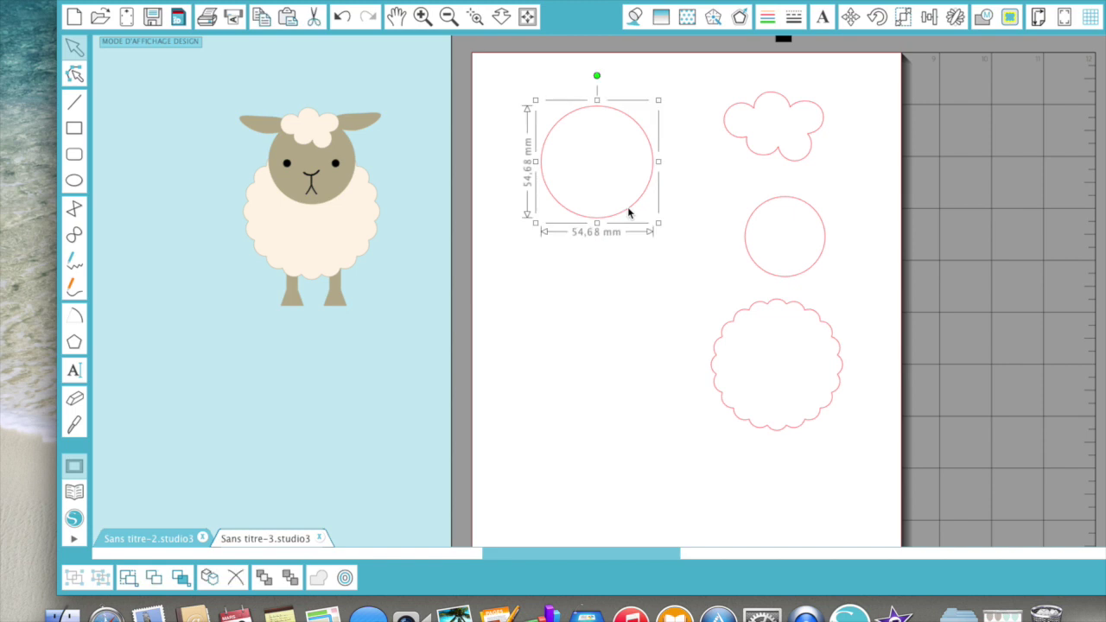
{"action": "key", "text": "Delete"}
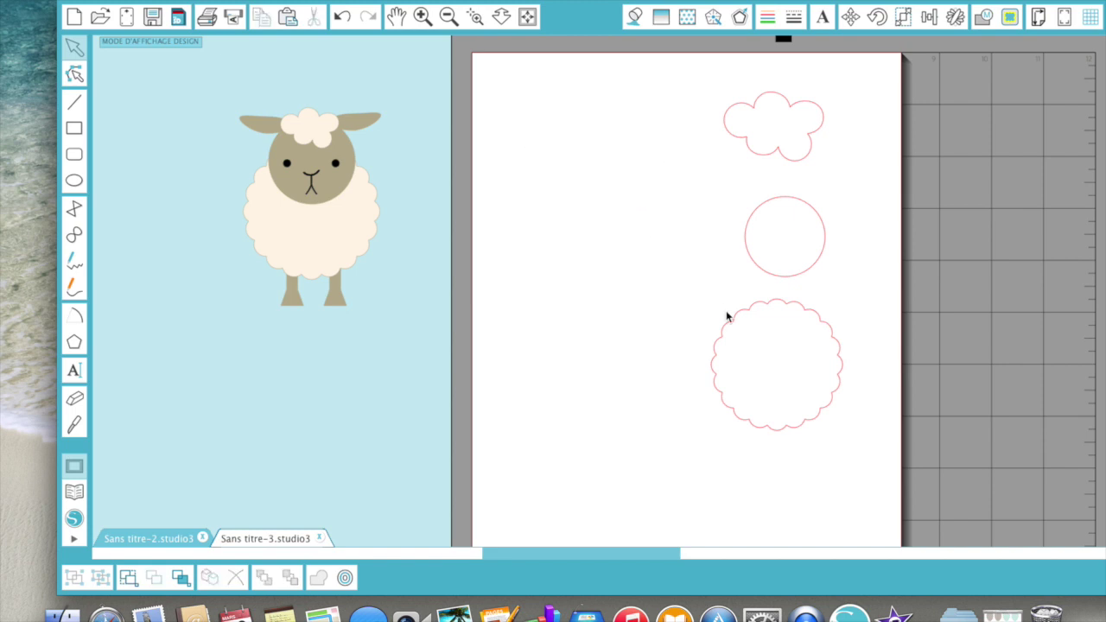
{"action": "left_click_drag", "start_coordinate": [741, 317], "coordinate": [624, 252]}
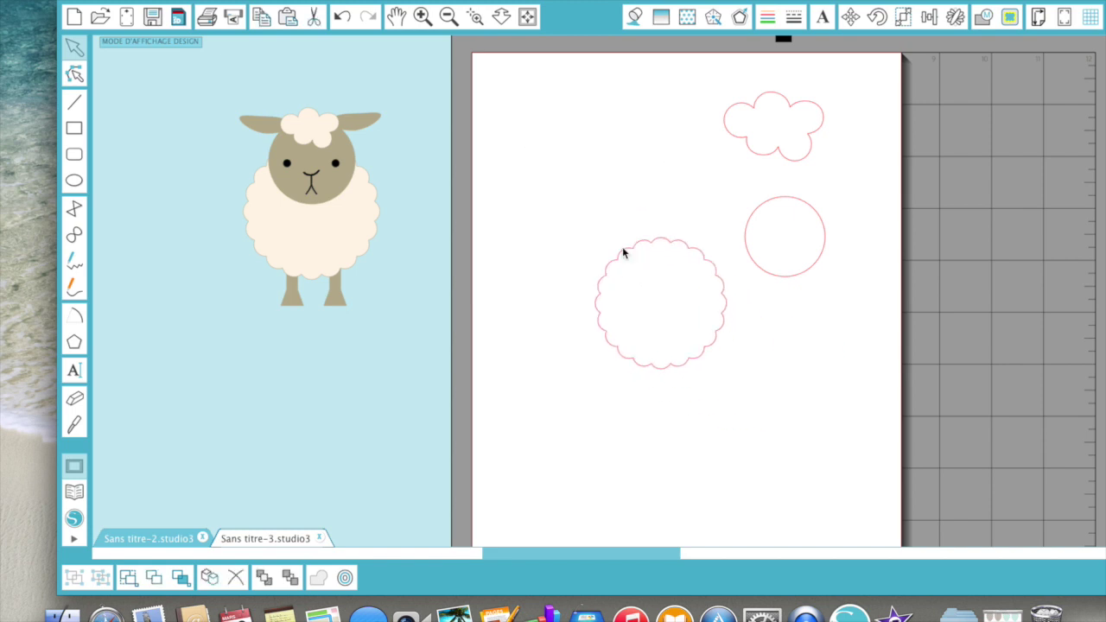
{"action": "left_click", "coordinate": [628, 251]}
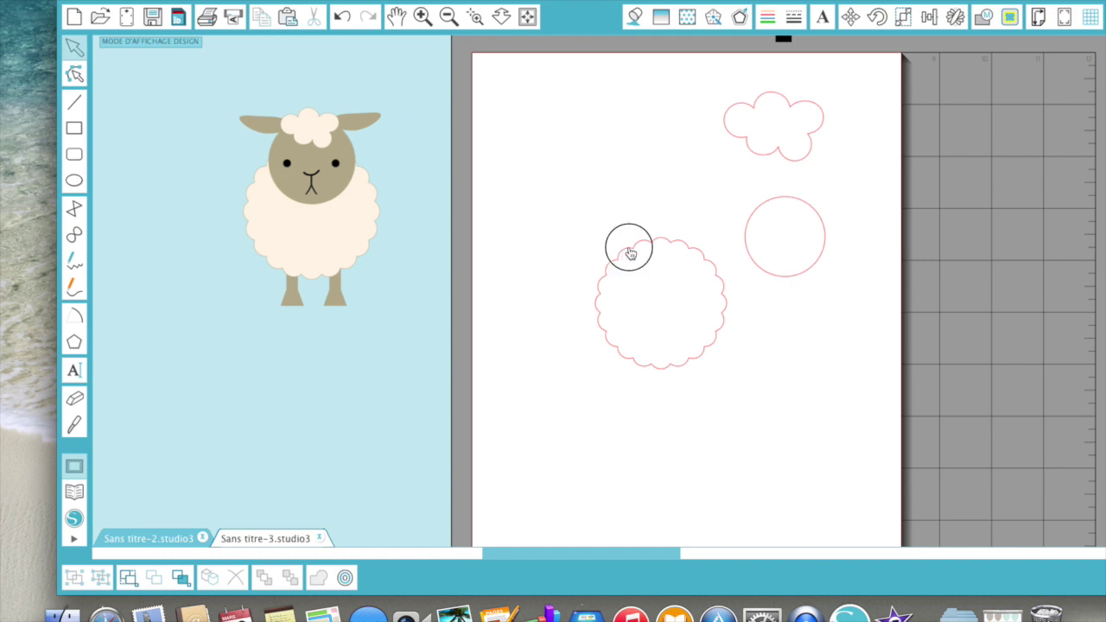
{"action": "left_click_drag", "start_coordinate": [628, 252], "coordinate": [580, 189]}
{"action": "left_click_drag", "start_coordinate": [557, 186], "coordinate": [551, 178]}
{"action": "left_click", "coordinate": [657, 183]}
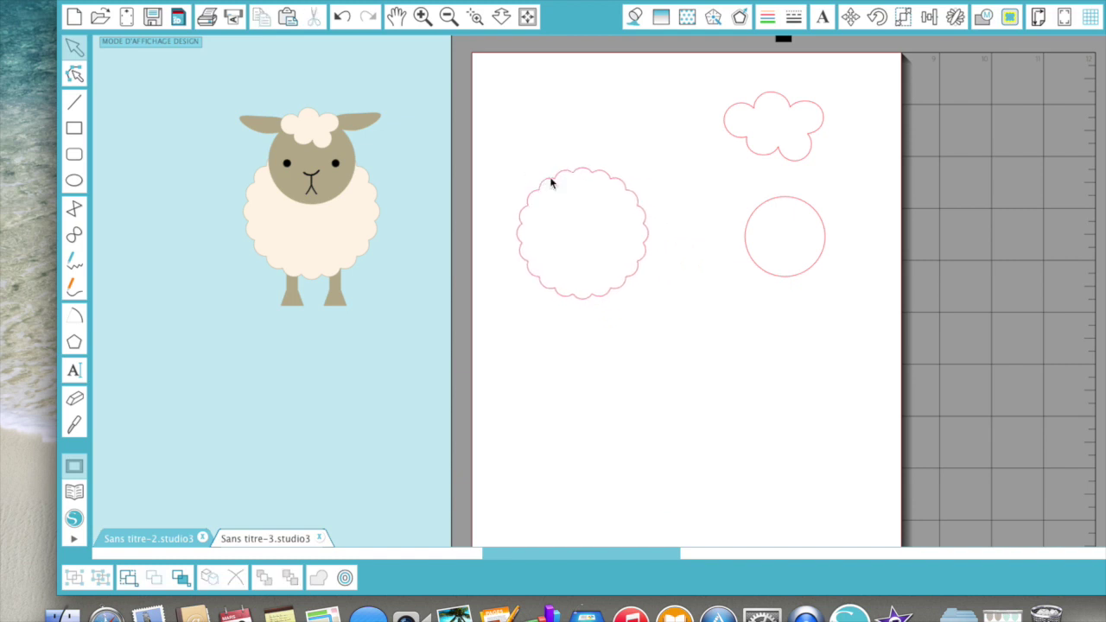
- Place the plain circle over the model sheep's head and enlarge it to about 40.79 mm to match the head
{"action": "right_click", "coordinate": [768, 210]}
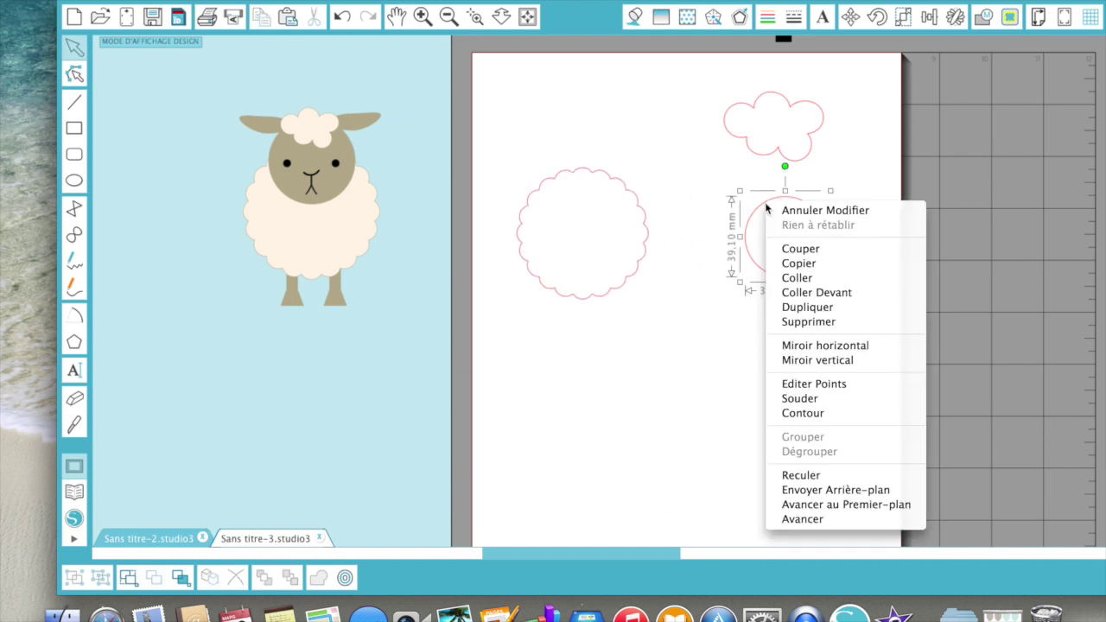
{"action": "left_click", "coordinate": [765, 206]}
{"action": "left_click_drag", "start_coordinate": [769, 204], "coordinate": [299, 125]}
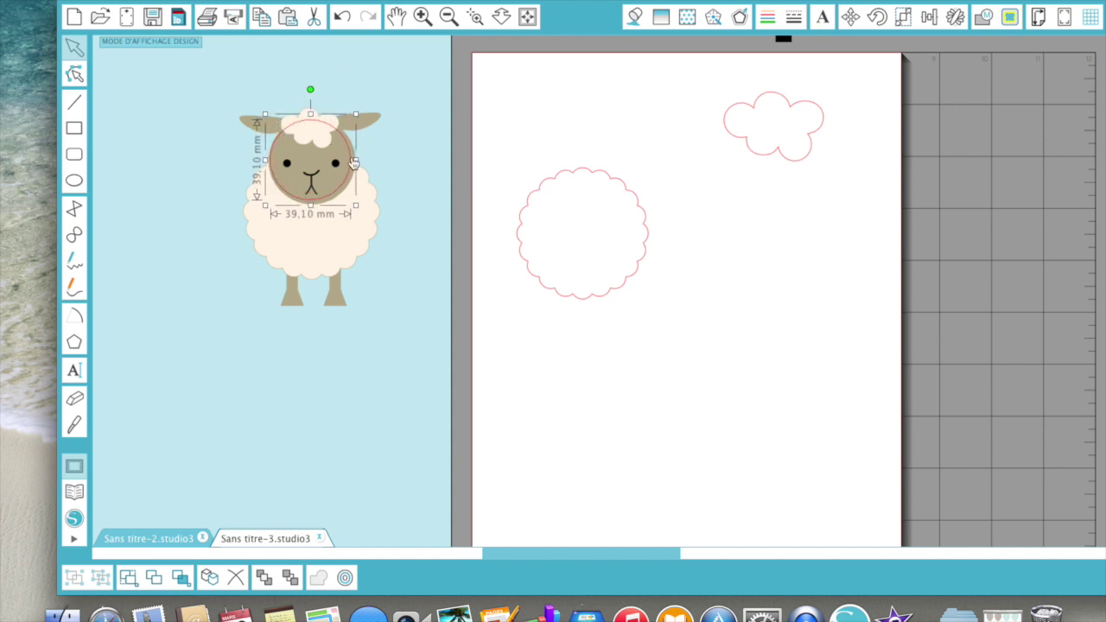
{"action": "left_click_drag", "start_coordinate": [355, 205], "coordinate": [362, 208]}
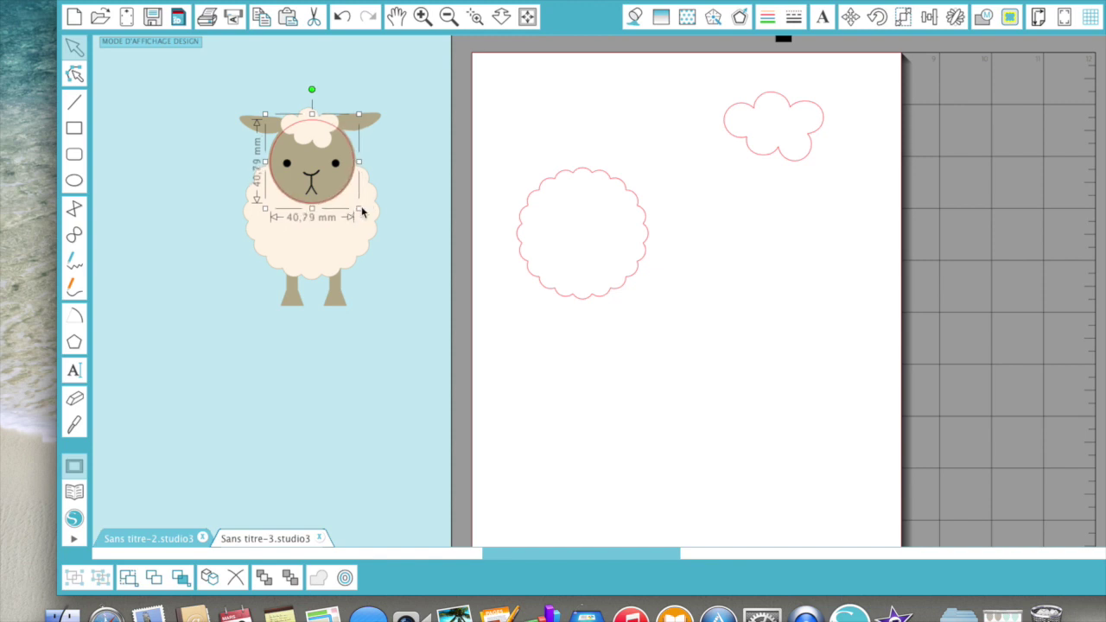
- Move the model sheep aside and place the resized head circle over the top of the scalloped body
{"action": "left_click_drag", "start_coordinate": [331, 195], "coordinate": [215, 169]}
{"action": "left_click", "coordinate": [312, 126]}
{"action": "left_click_drag", "start_coordinate": [313, 126], "coordinate": [587, 139]}
- Place the cloud over the model sheep's head wool and scale it down to about 28 mm wide and 20 mm tall
{"action": "left_click", "coordinate": [750, 148]}
{"action": "left_click", "coordinate": [739, 144]}
{"action": "left_click_drag", "start_coordinate": [744, 141], "coordinate": [166, 93]}
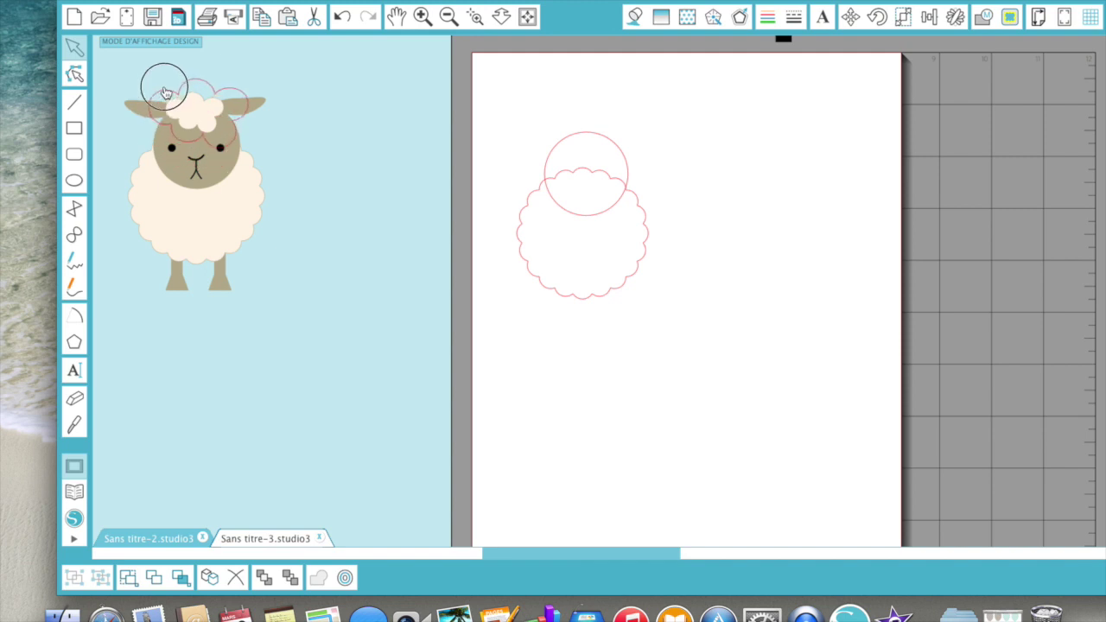
{"action": "left_click", "coordinate": [166, 92]}
{"action": "left_click", "coordinate": [231, 151]}
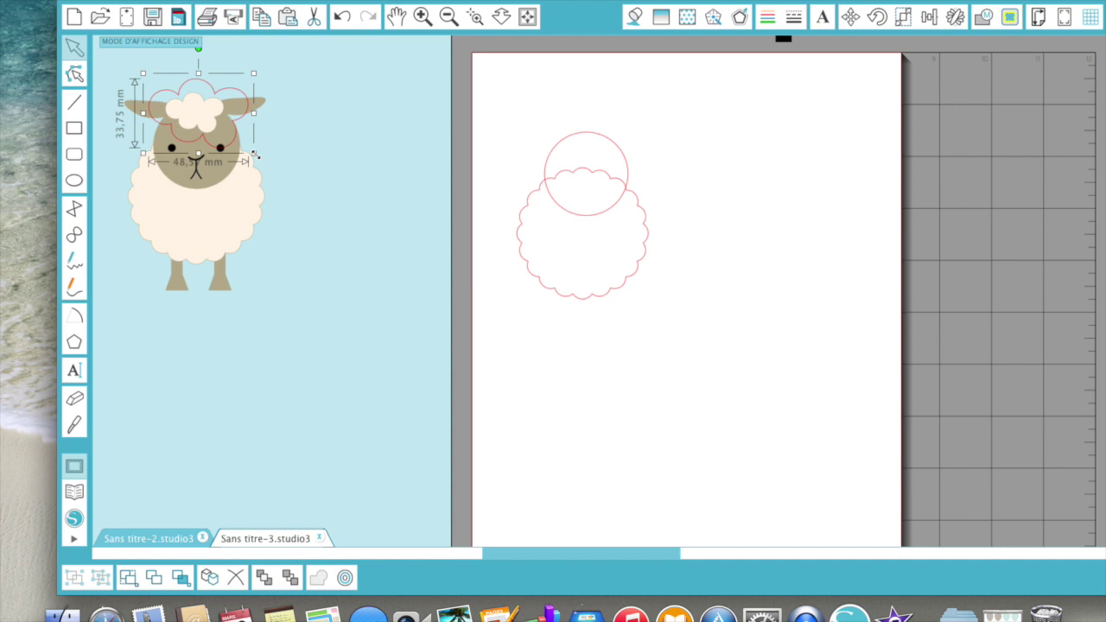
{"action": "left_click_drag", "start_coordinate": [254, 155], "coordinate": [212, 124]}
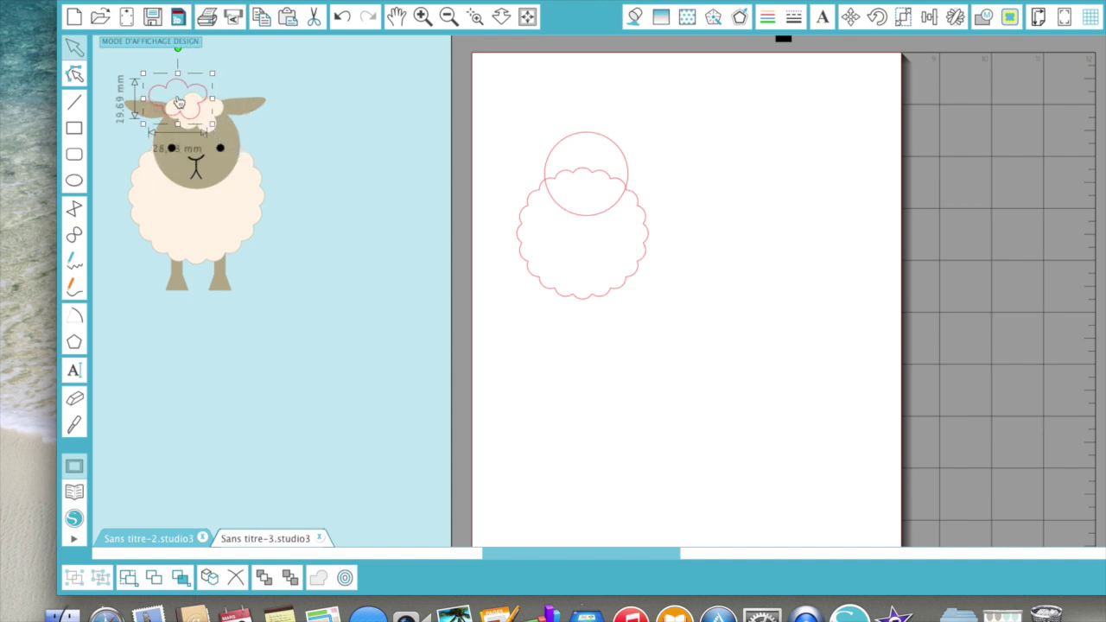
- Move the cloud off the model sheep to the blank area beside the body and reposition the head circle over the scalloped body's upper part
{"action": "left_click_drag", "start_coordinate": [162, 89], "coordinate": [703, 117]}
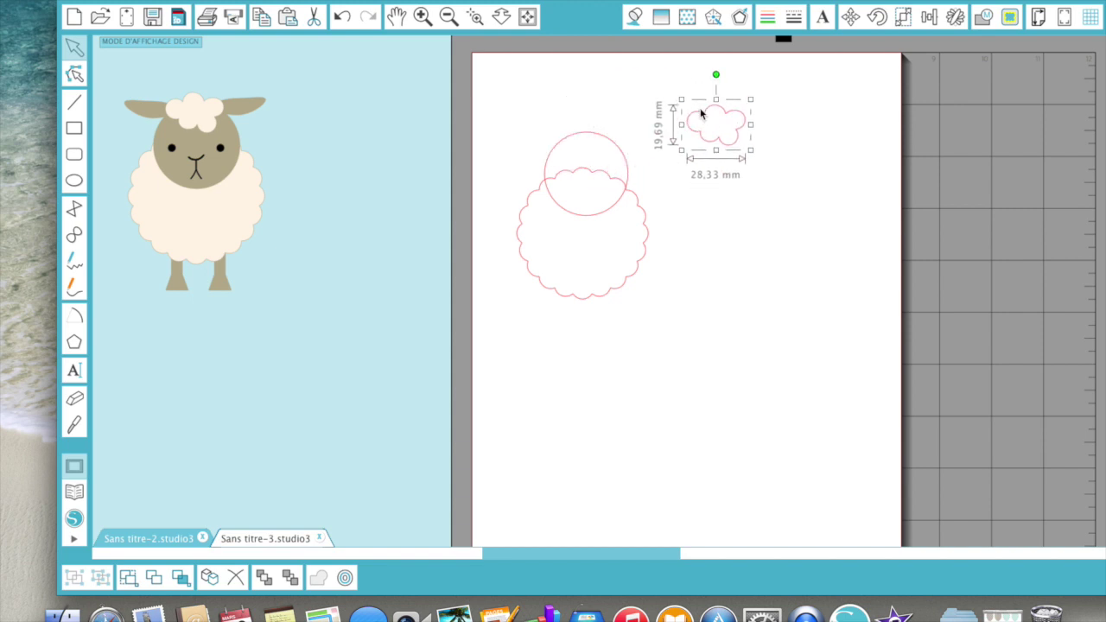
{"action": "left_click", "coordinate": [582, 138]}
{"action": "left_click_drag", "start_coordinate": [582, 137], "coordinate": [579, 107]}
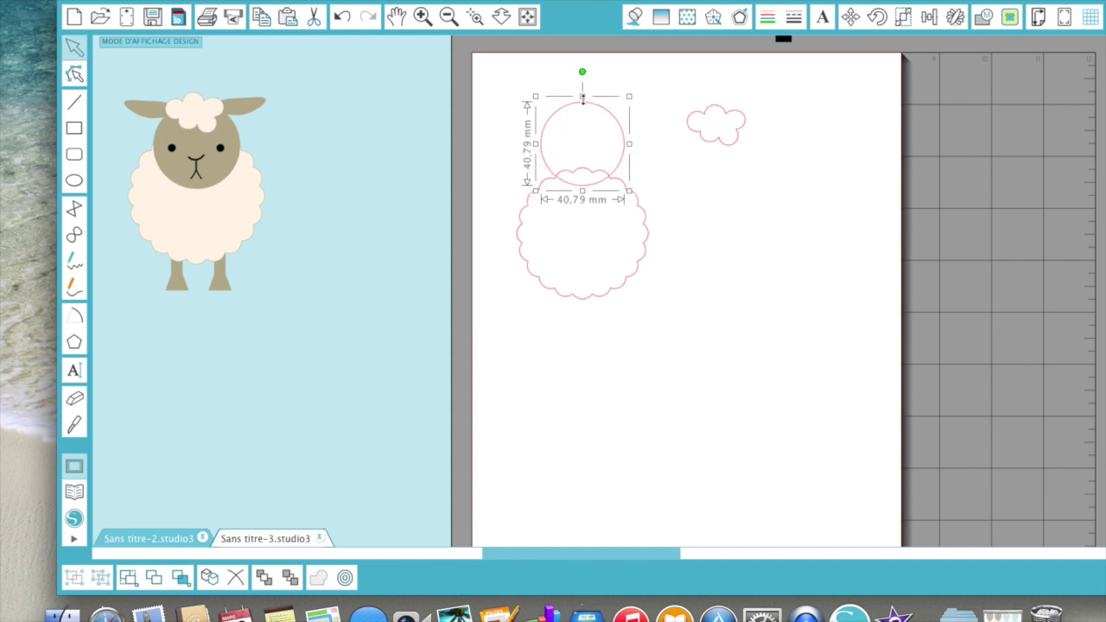
{"action": "left_click_drag", "start_coordinate": [585, 106], "coordinate": [586, 145]}
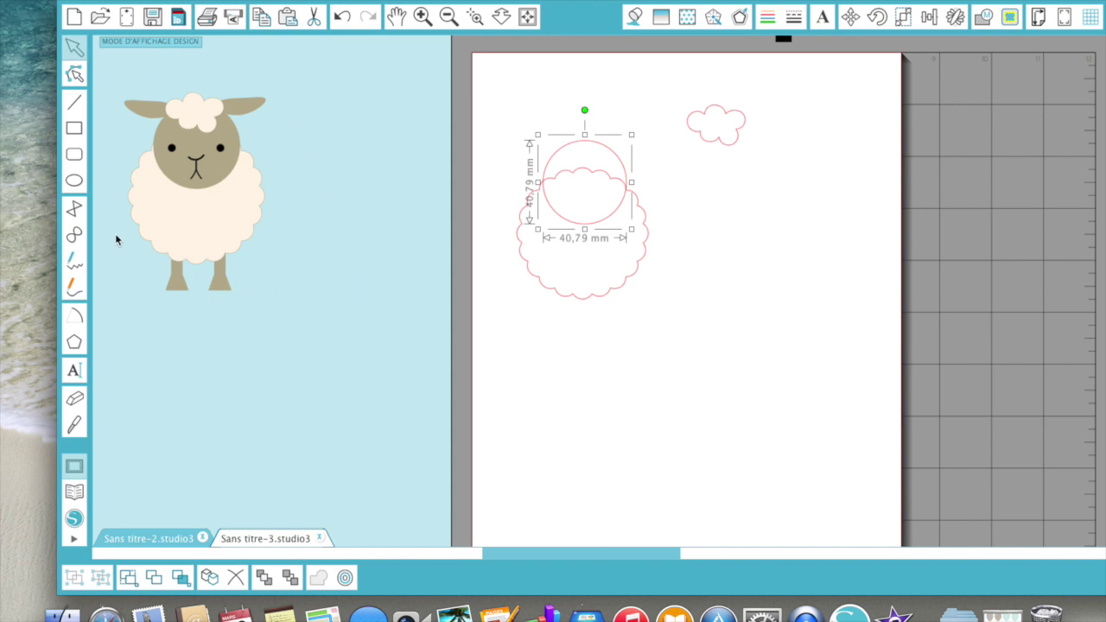
- Draw a small rectangle about 14 mm wide and 12 mm tall below the body and duplicate it directly beside the original
{"action": "left_click", "coordinate": [74, 129]}
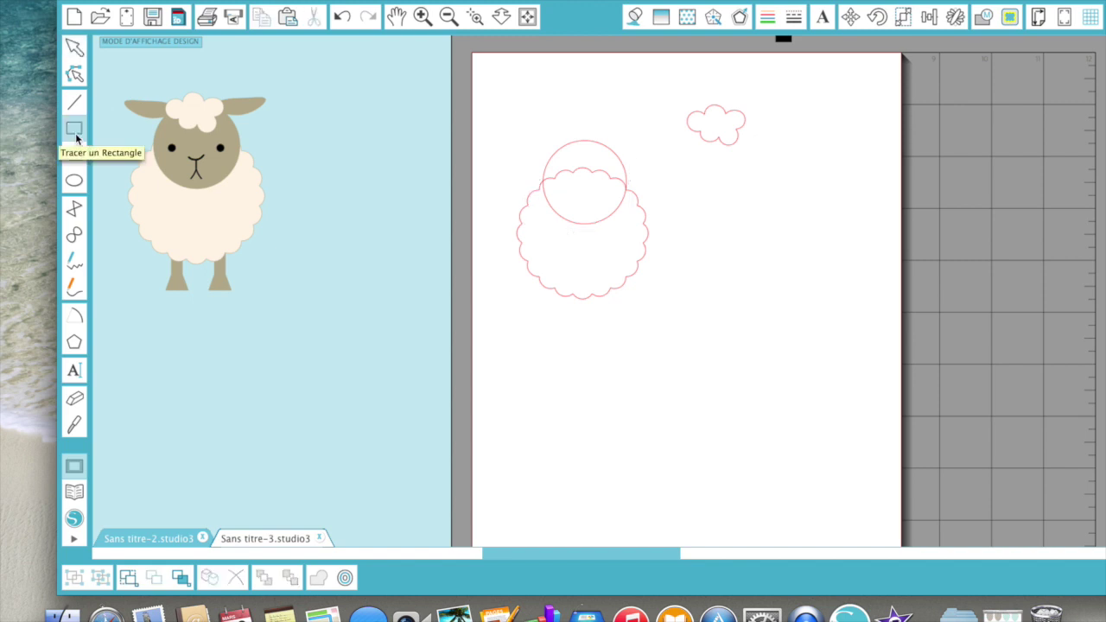
{"action": "left_click_drag", "start_coordinate": [531, 379], "coordinate": [560, 403]}
{"action": "left_click", "coordinate": [548, 403]}
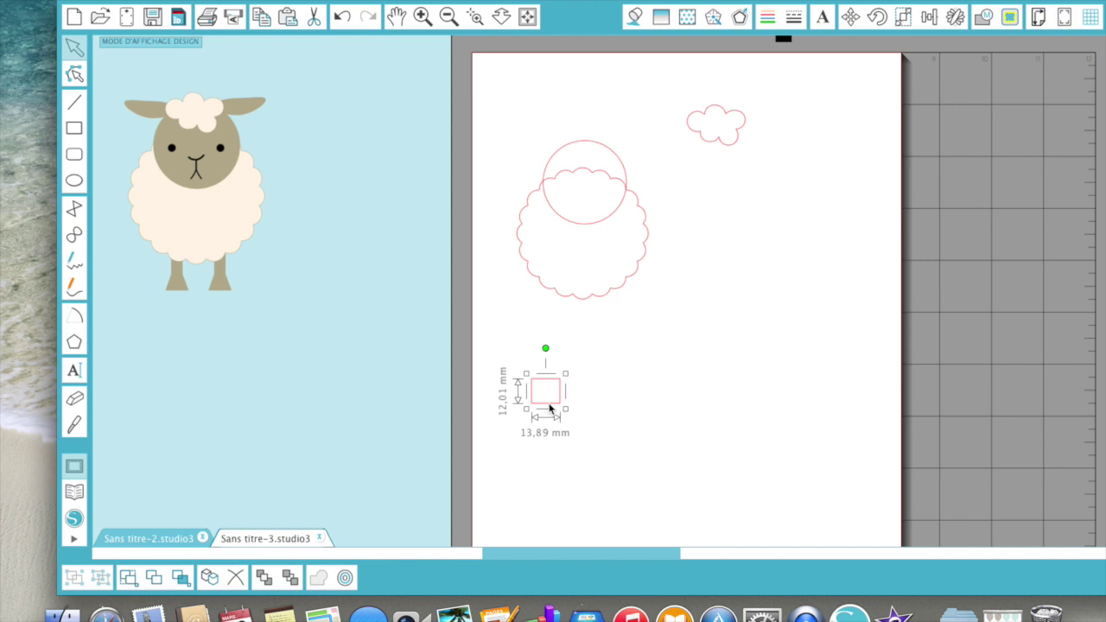
{"action": "key", "text": "super+d"}
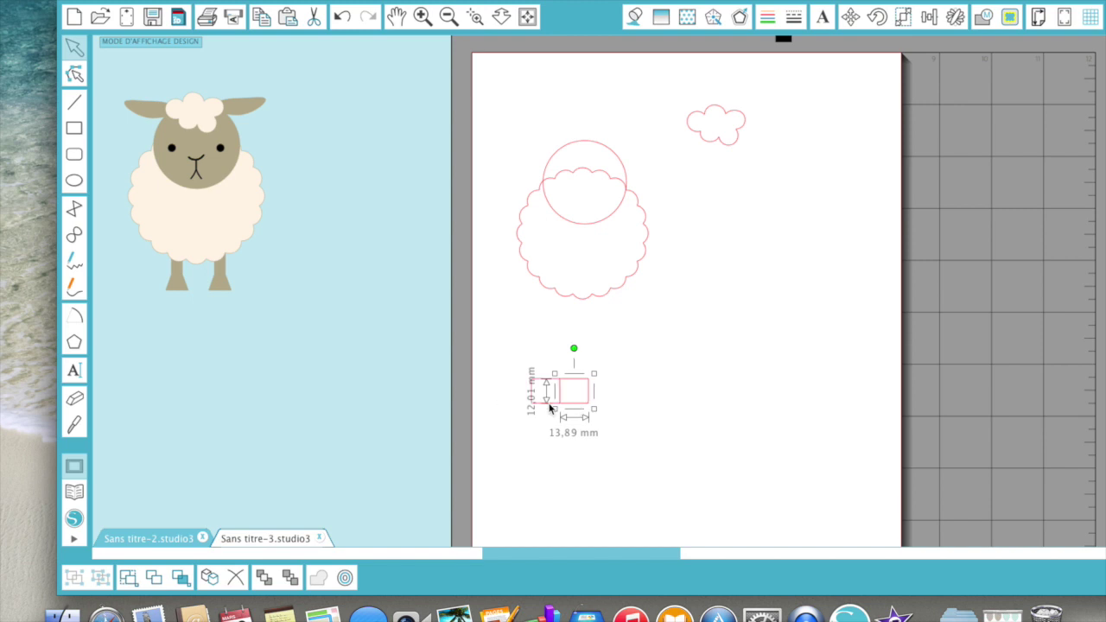
{"action": "left_click", "coordinate": [644, 382]}
- Fill the original small rectangle with the taupe colour sampled from the model sheep's ear
{"action": "left_click", "coordinate": [542, 384]}
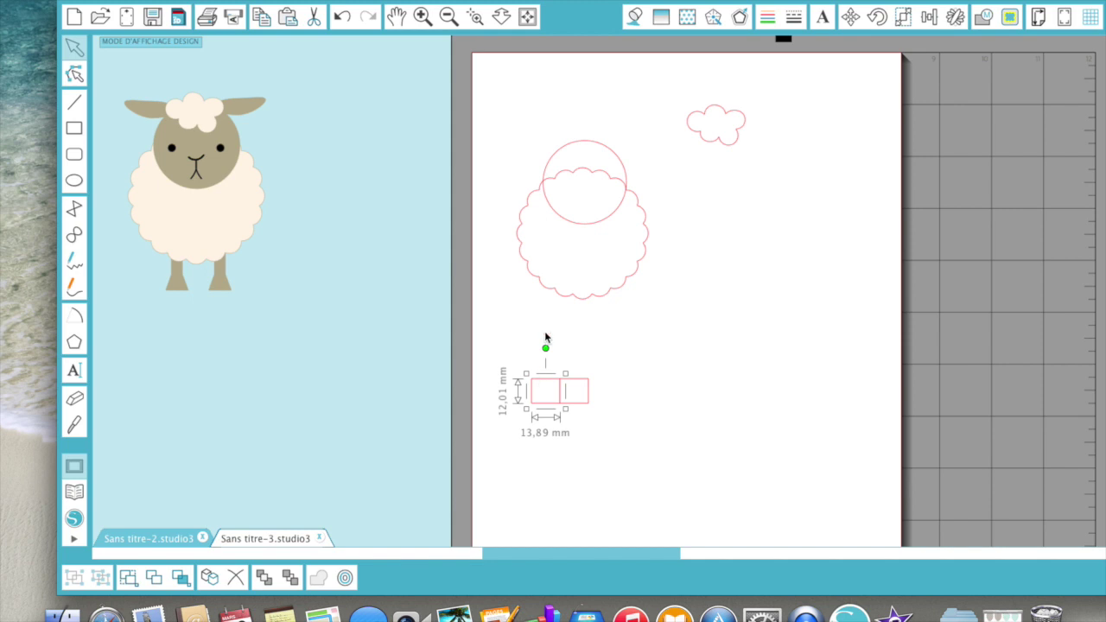
{"action": "left_click", "coordinate": [634, 19]}
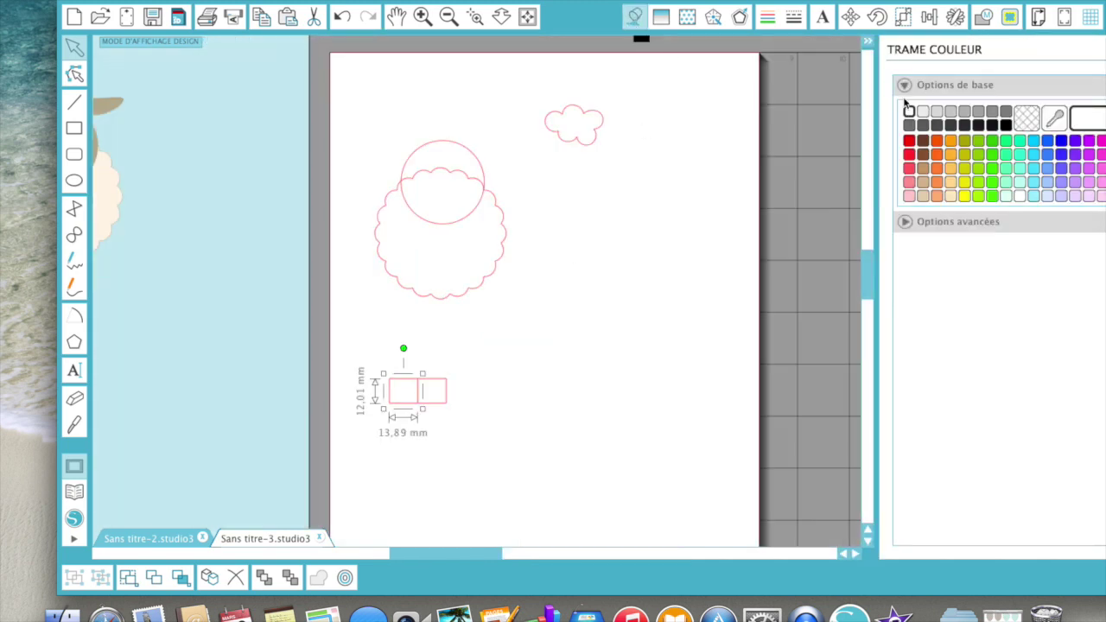
{"action": "left_click", "coordinate": [1056, 117]}
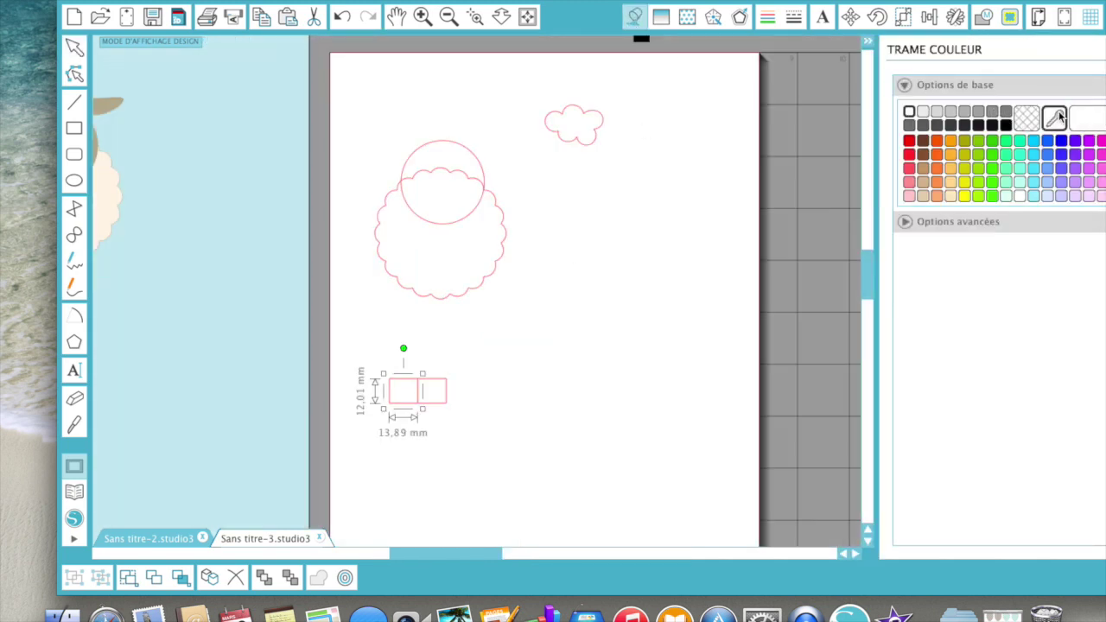
{"action": "left_click", "coordinate": [118, 103]}
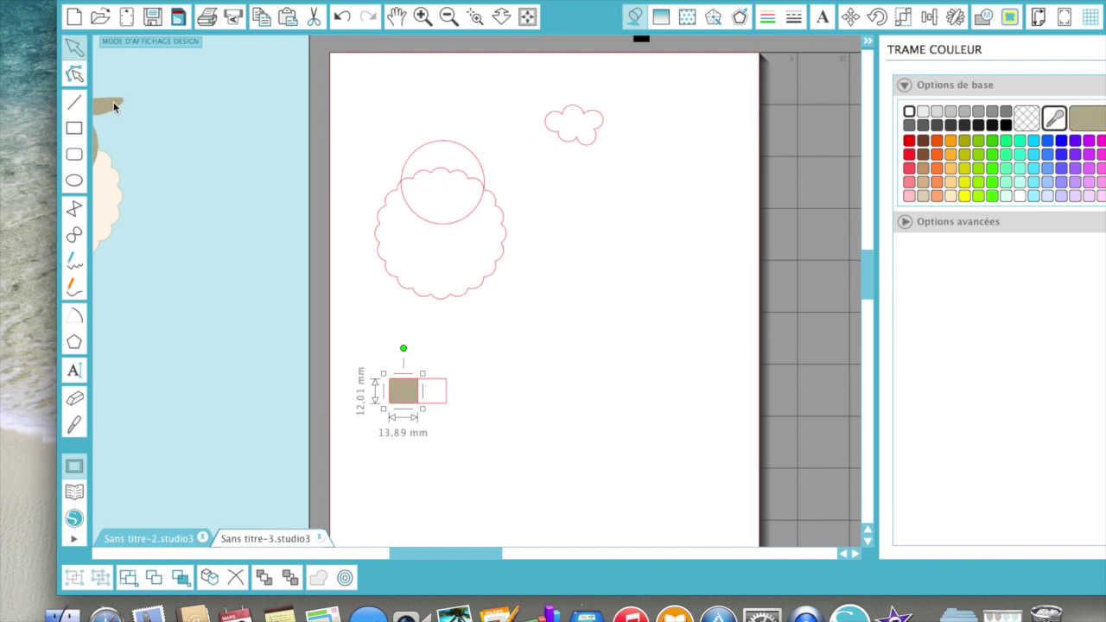
- Fill the duplicate rectangle with the cream colour sampled from the model sheep's body
{"action": "left_click", "coordinate": [444, 386]}
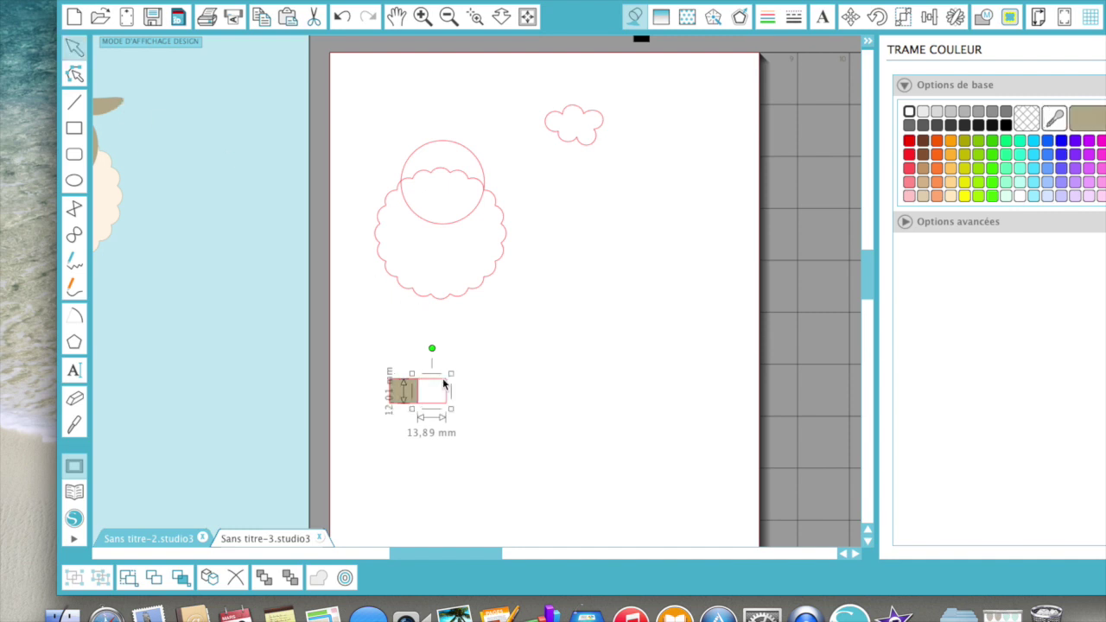
{"action": "left_click", "coordinate": [1056, 119]}
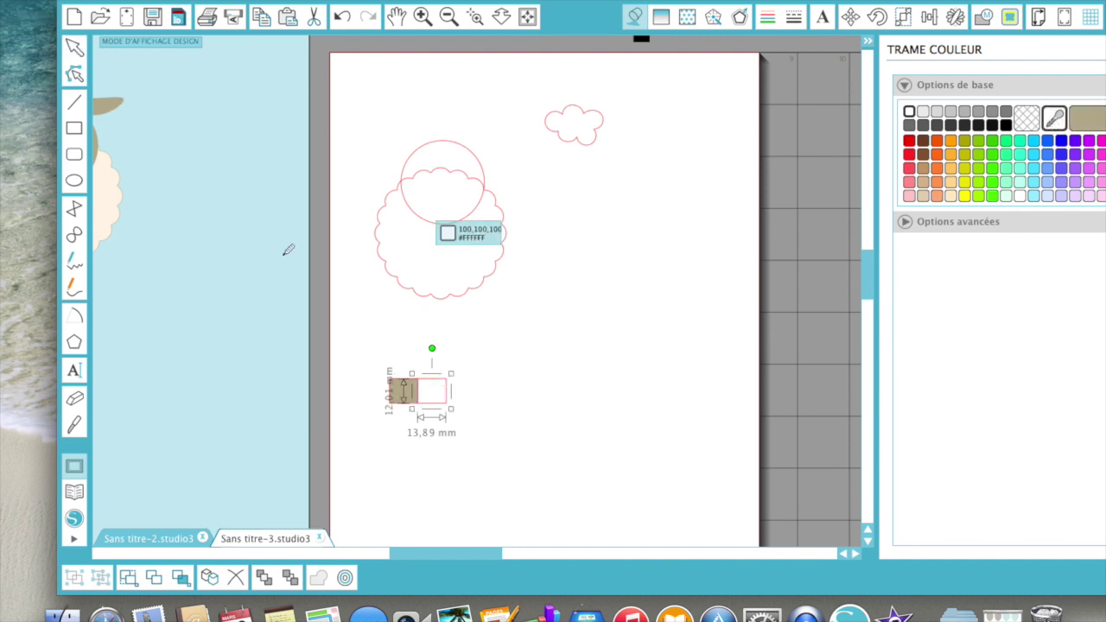
{"action": "left_click", "coordinate": [110, 182]}
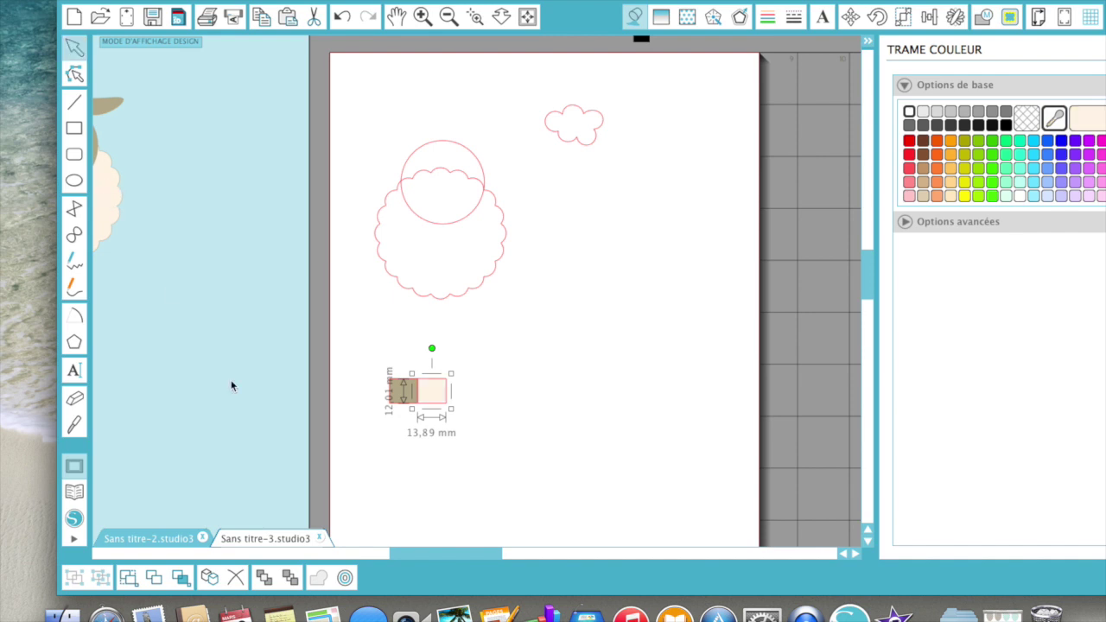
{"action": "left_click", "coordinate": [412, 519]}
- Fill the head circle with the taupe sampled from the swatch rectangle
{"action": "scroll", "coordinate": [263, 432], "scroll_direction": "left", "scroll_amount": 4}
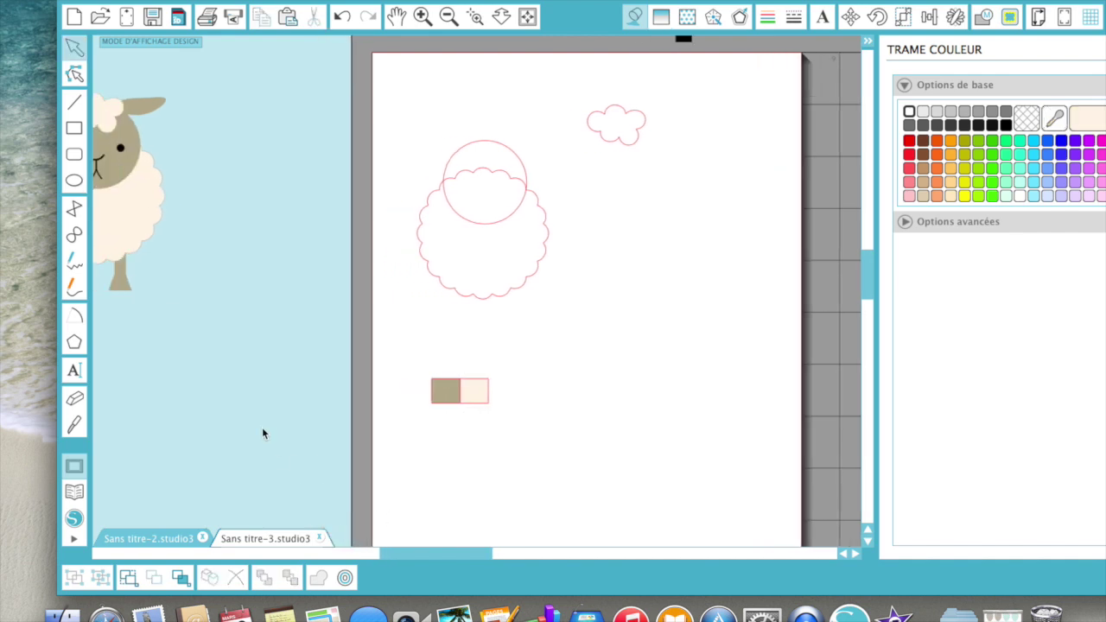
{"action": "scroll", "coordinate": [261, 427], "scroll_direction": "left", "scroll_amount": 1}
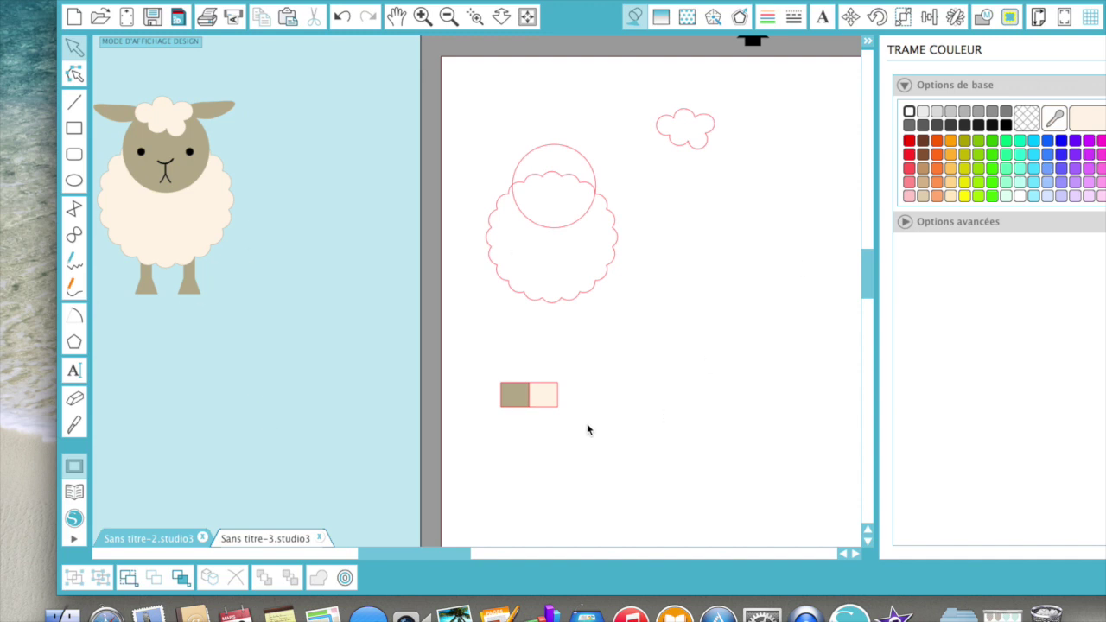
{"action": "left_click", "coordinate": [568, 153]}
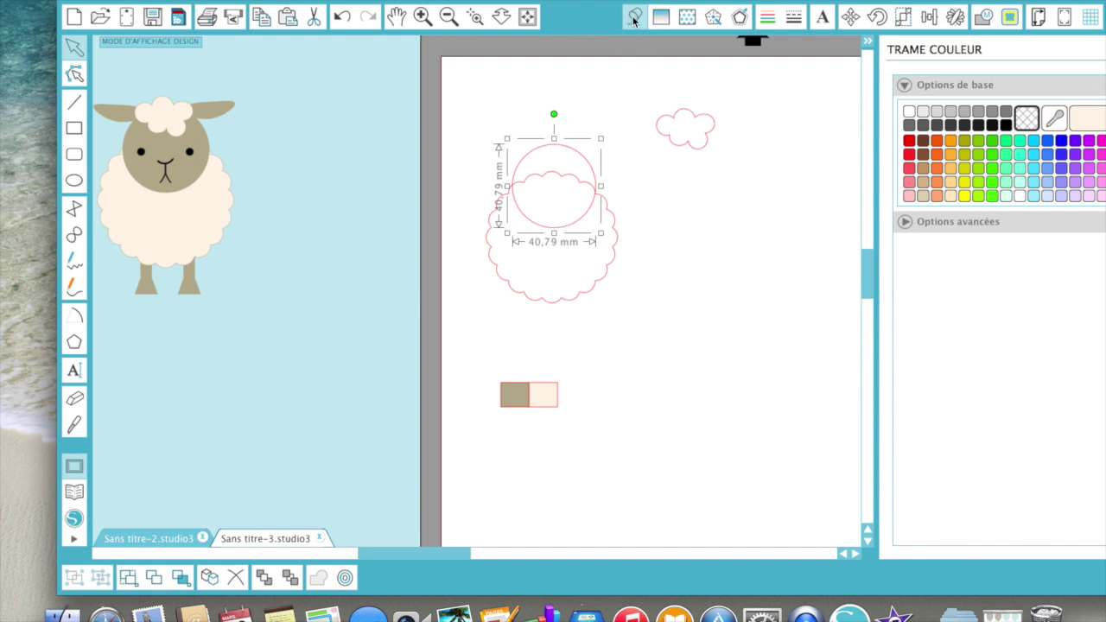
{"action": "left_click", "coordinate": [1058, 123]}
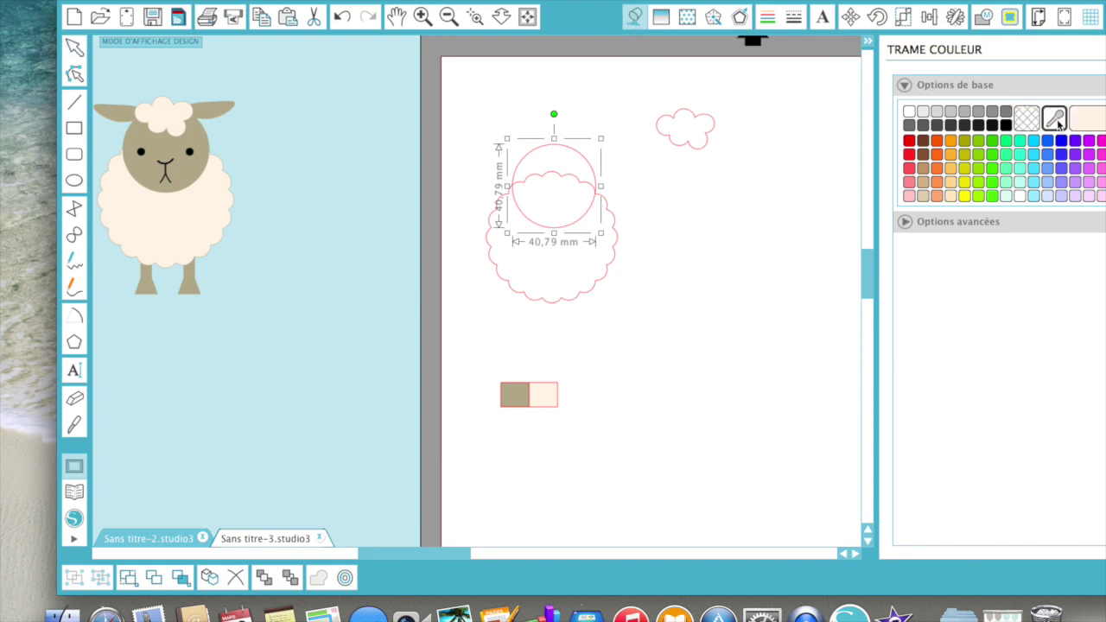
{"action": "left_click", "coordinate": [516, 388]}
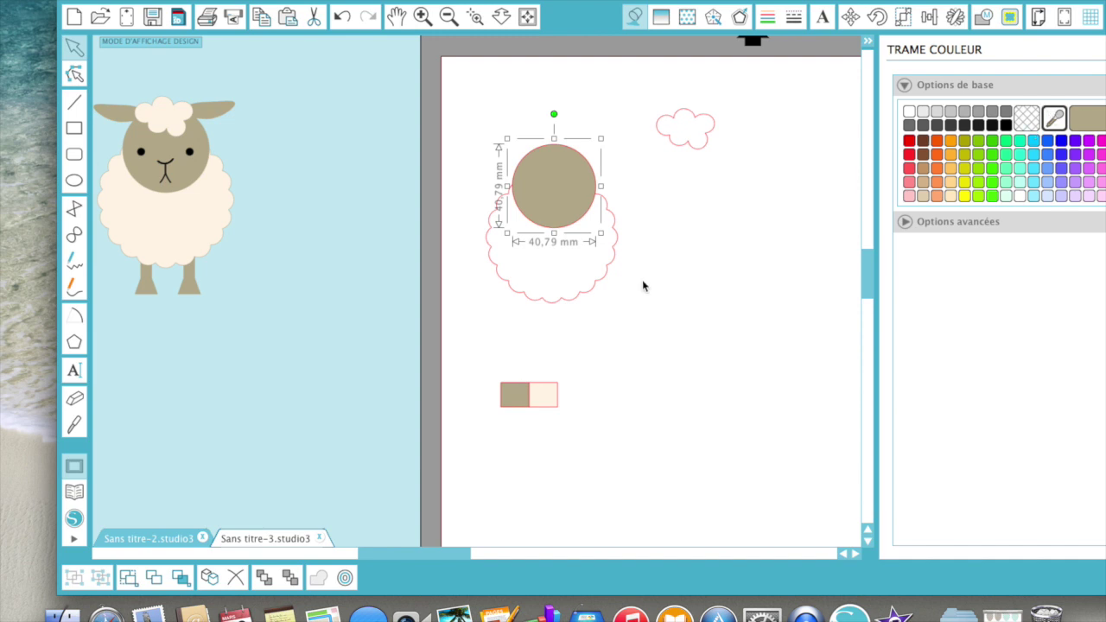
- Fill the scalloped body with the cream sampled from the swatch rectangle and apply the same cream to the cloud
{"action": "left_click", "coordinate": [591, 294]}
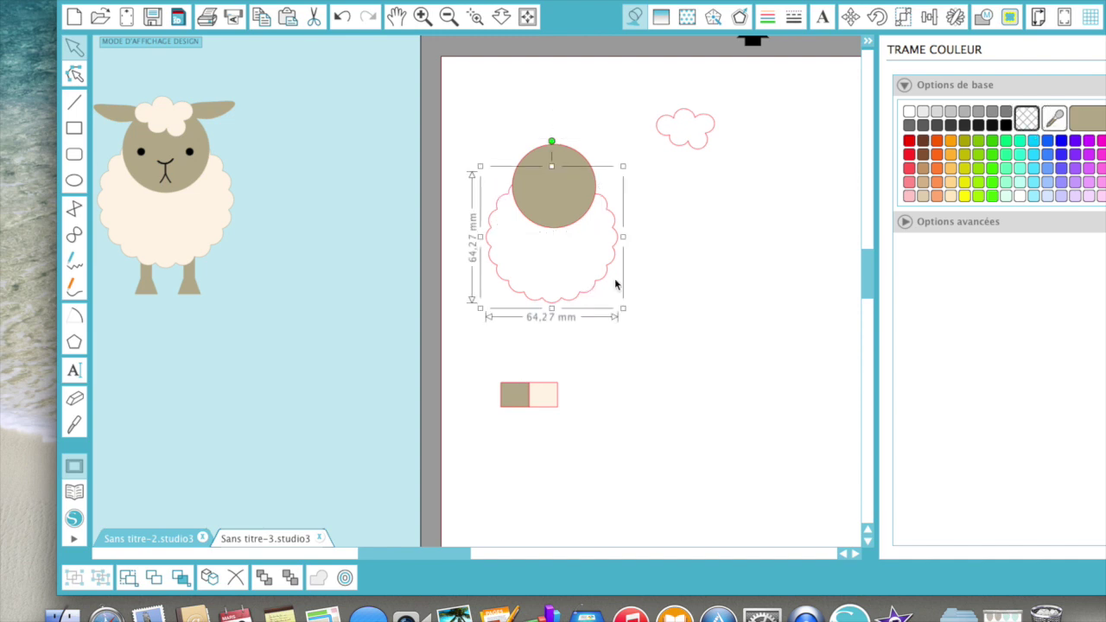
{"action": "left_click", "coordinate": [1054, 120]}
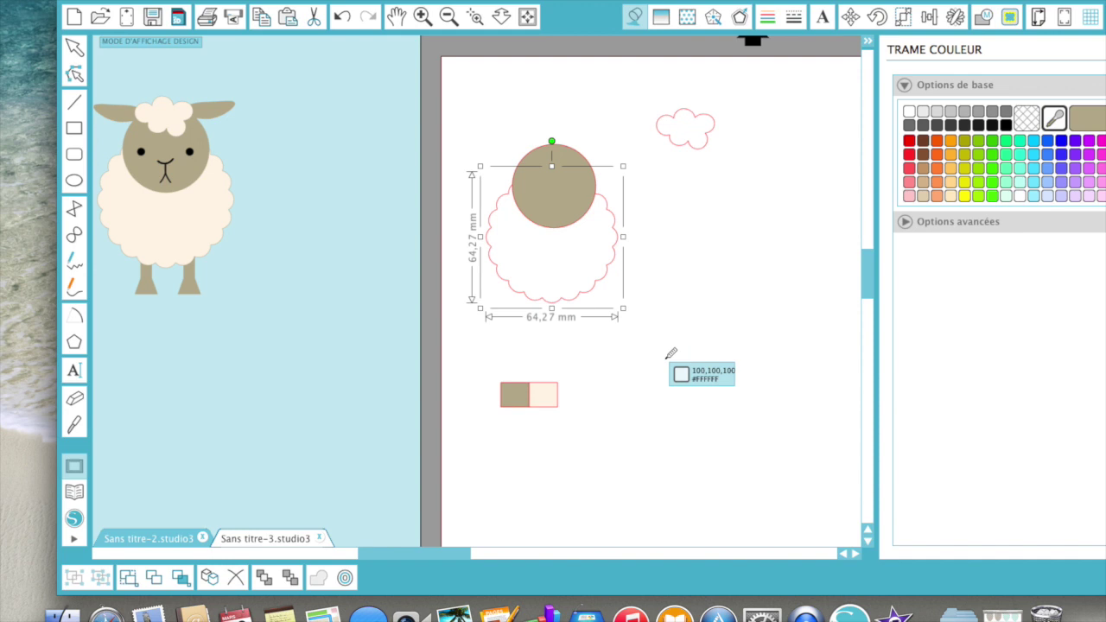
{"action": "left_click", "coordinate": [546, 388]}
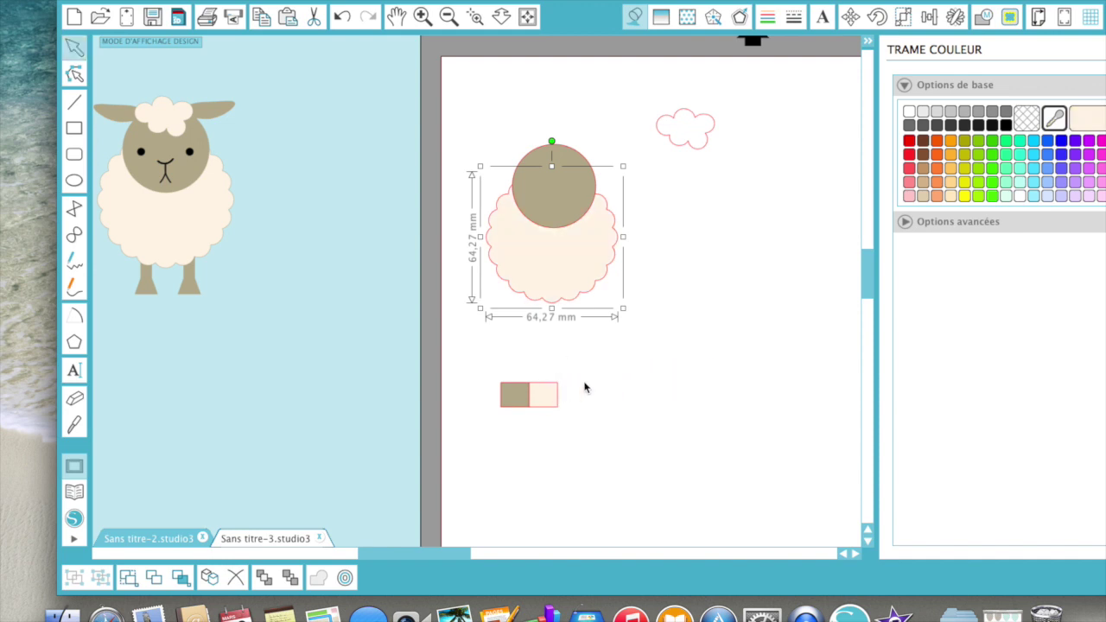
{"action": "left_click", "coordinate": [713, 138]}
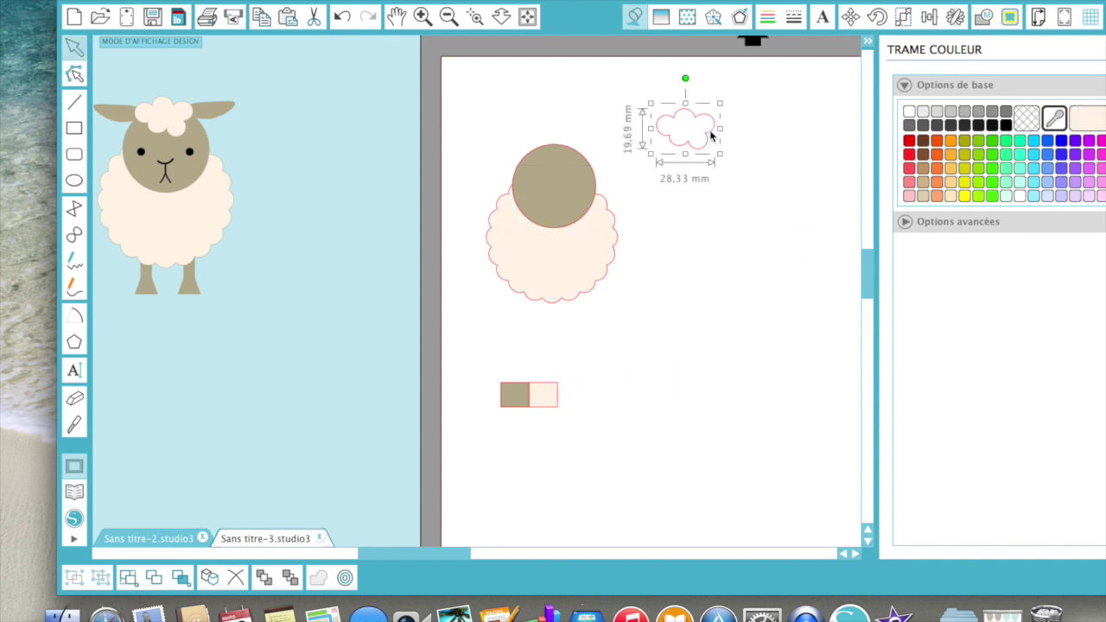
{"action": "left_click", "coordinate": [1082, 122]}
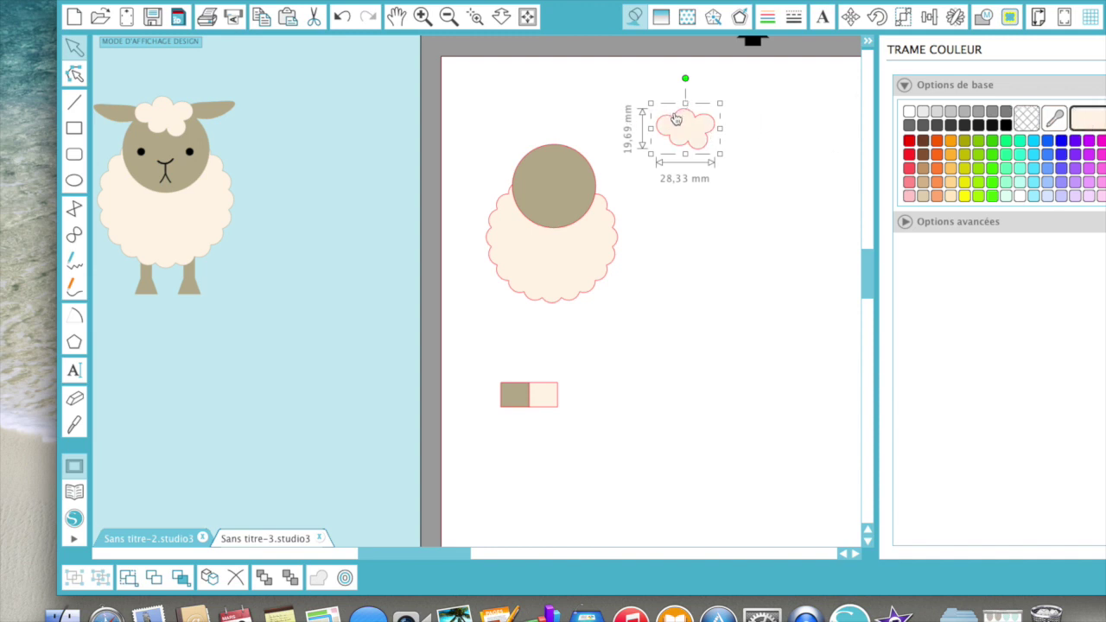
- Place the cream cloud over the top of the head circle and bring it in front of the head
{"action": "left_click_drag", "start_coordinate": [674, 121], "coordinate": [543, 142]}
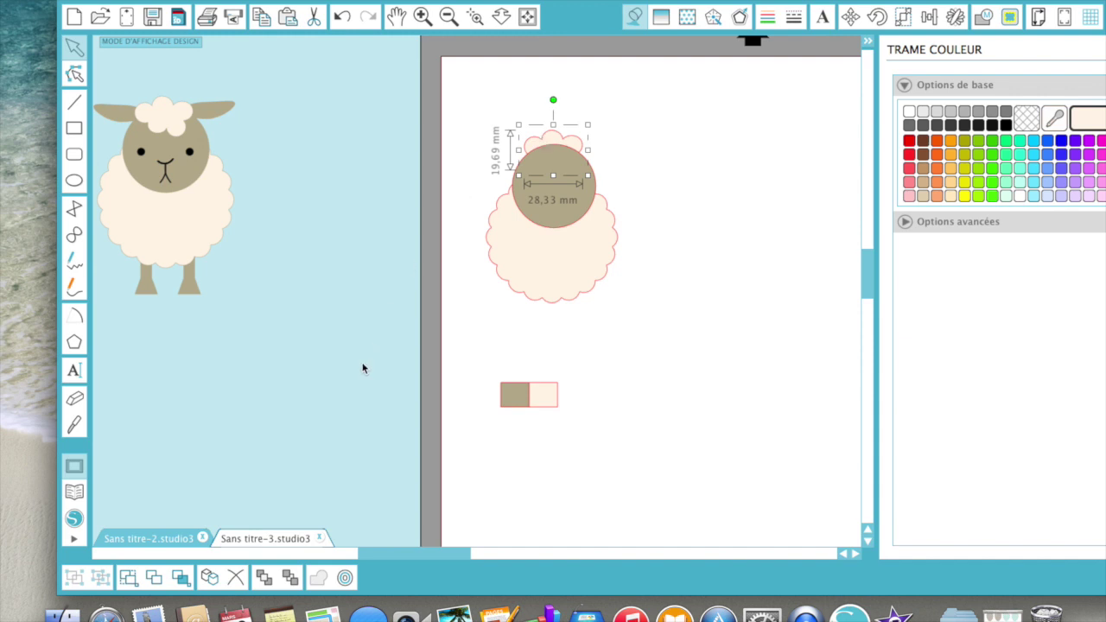
{"action": "left_click", "coordinate": [264, 578]}
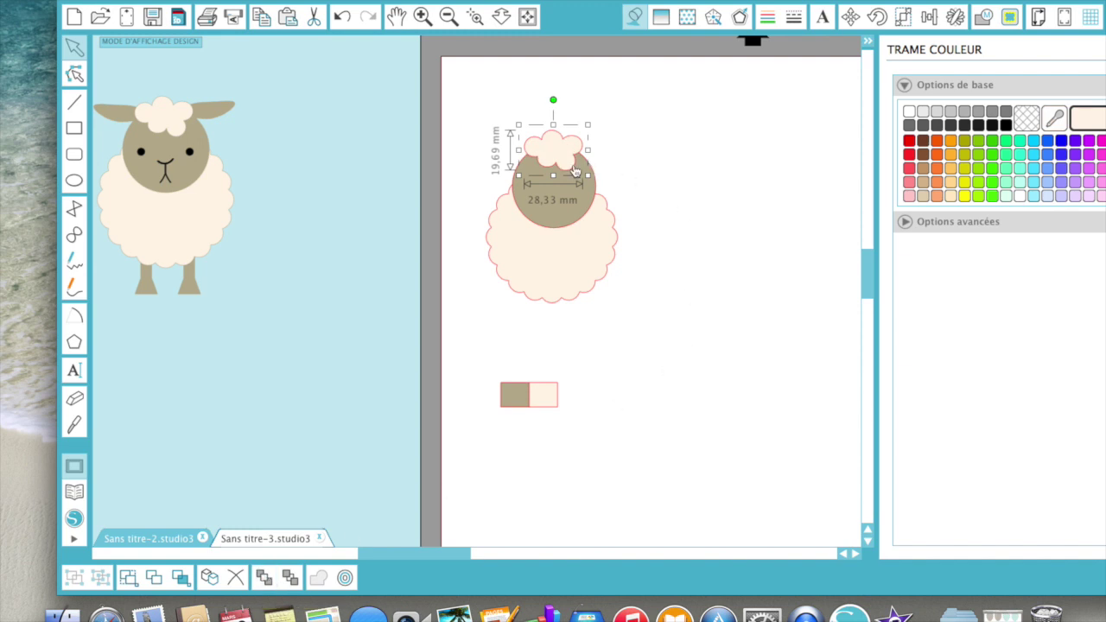
{"action": "left_click_drag", "start_coordinate": [555, 139], "coordinate": [555, 143]}
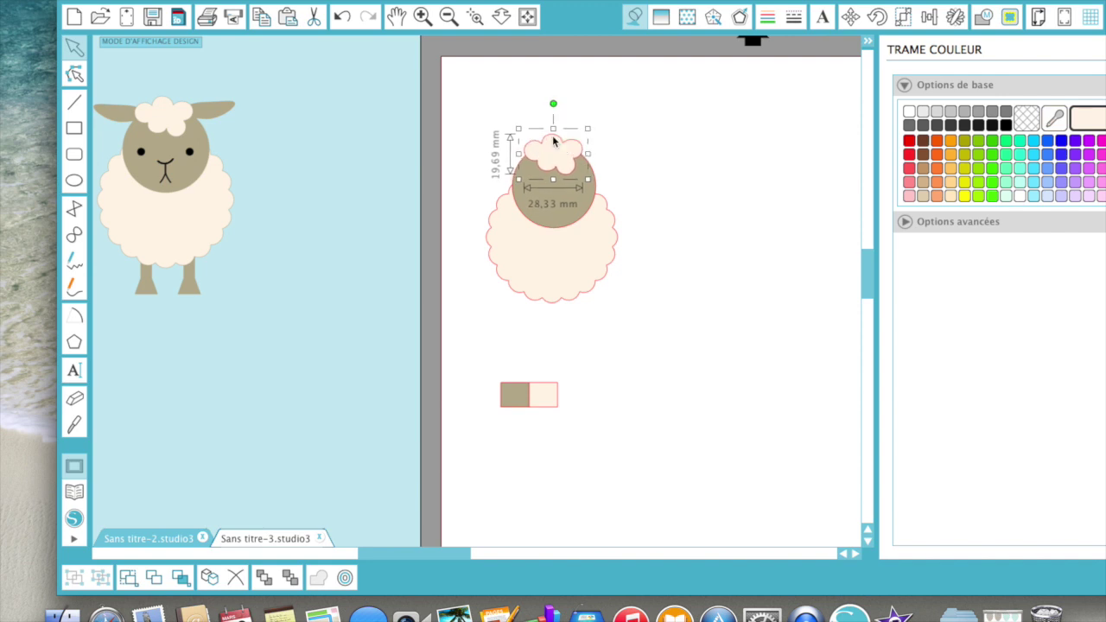
- Set the head circle aside to the right of the body and add an ear ellipse about 25 mm wide and 12 mm tall above it
{"action": "left_click", "coordinate": [536, 217], "text": "shift"}
{"action": "left_click_drag", "start_coordinate": [545, 214], "coordinate": [712, 217]}
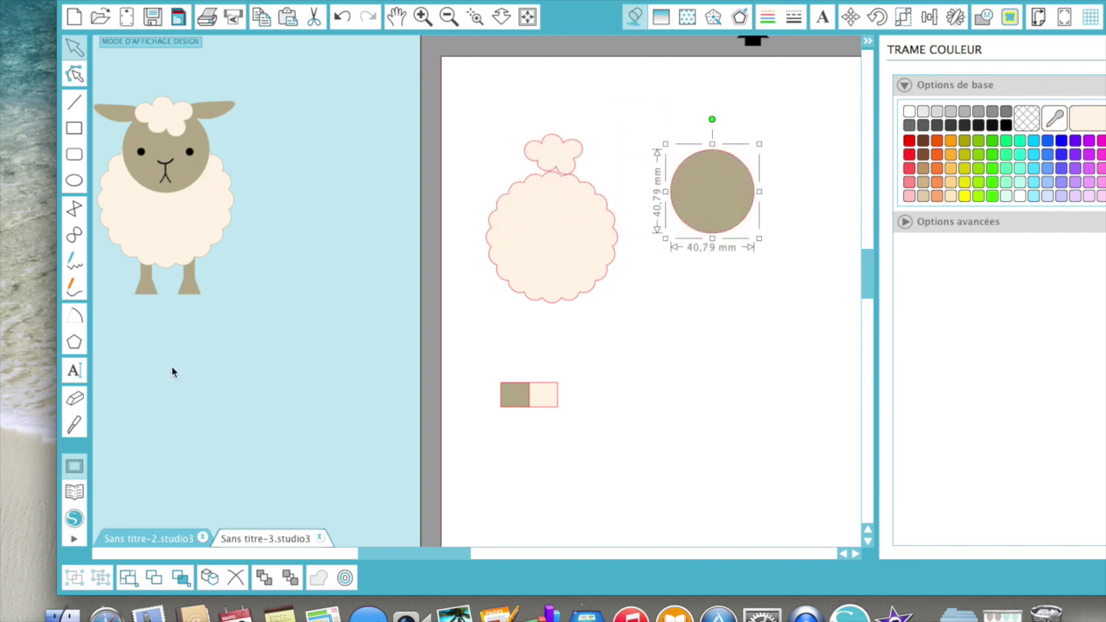
{"action": "left_click", "coordinate": [74, 183]}
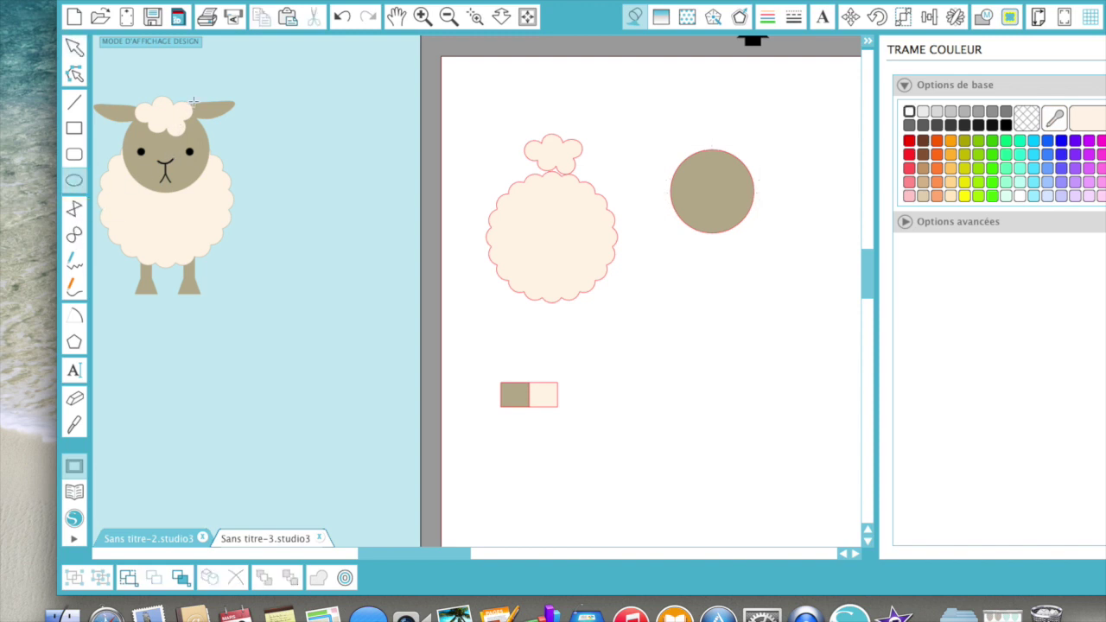
{"action": "left_click_drag", "start_coordinate": [193, 106], "coordinate": [244, 129]}
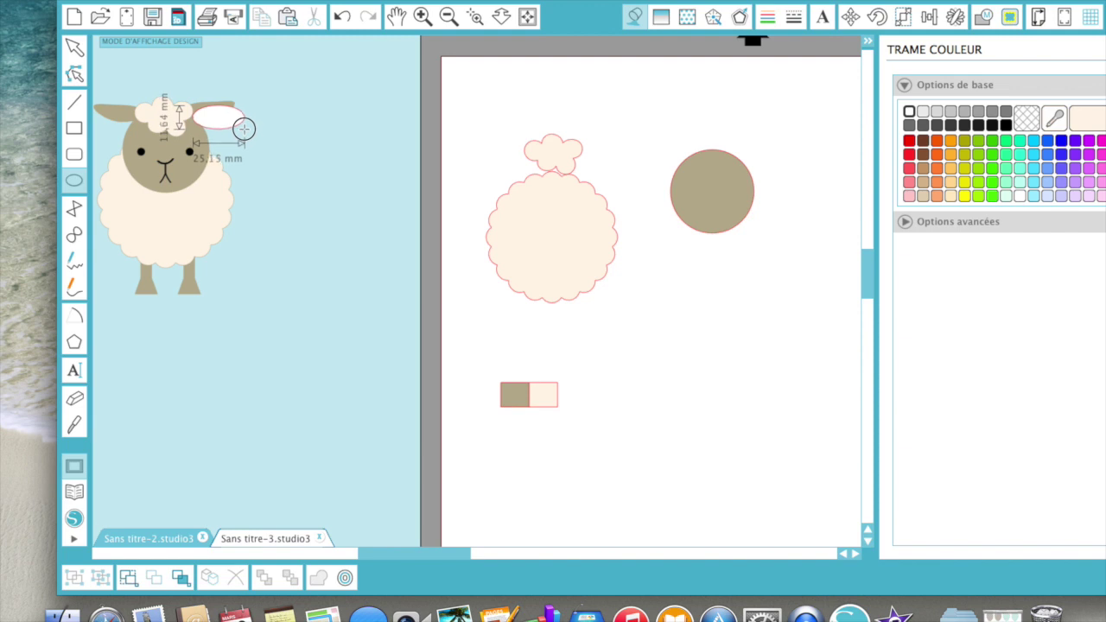
{"action": "left_click_drag", "start_coordinate": [244, 129], "coordinate": [808, 129]}
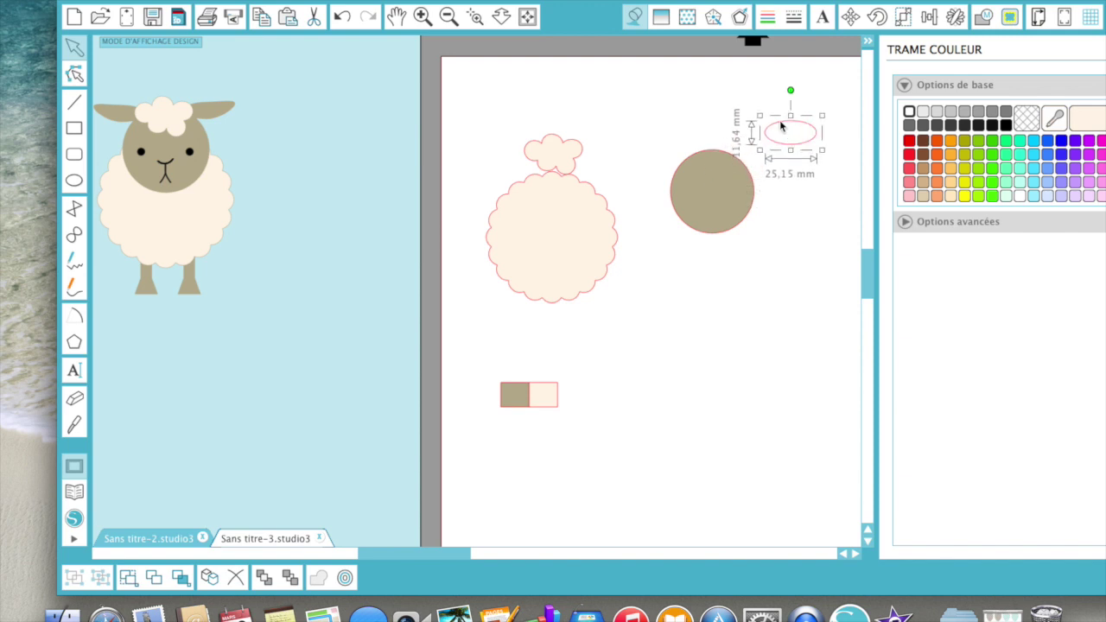
- Reshape the ellipse into an ear about 31 mm wide by pulling its right-hand end point outward and slightly upward
{"action": "double_click", "coordinate": [782, 127]}
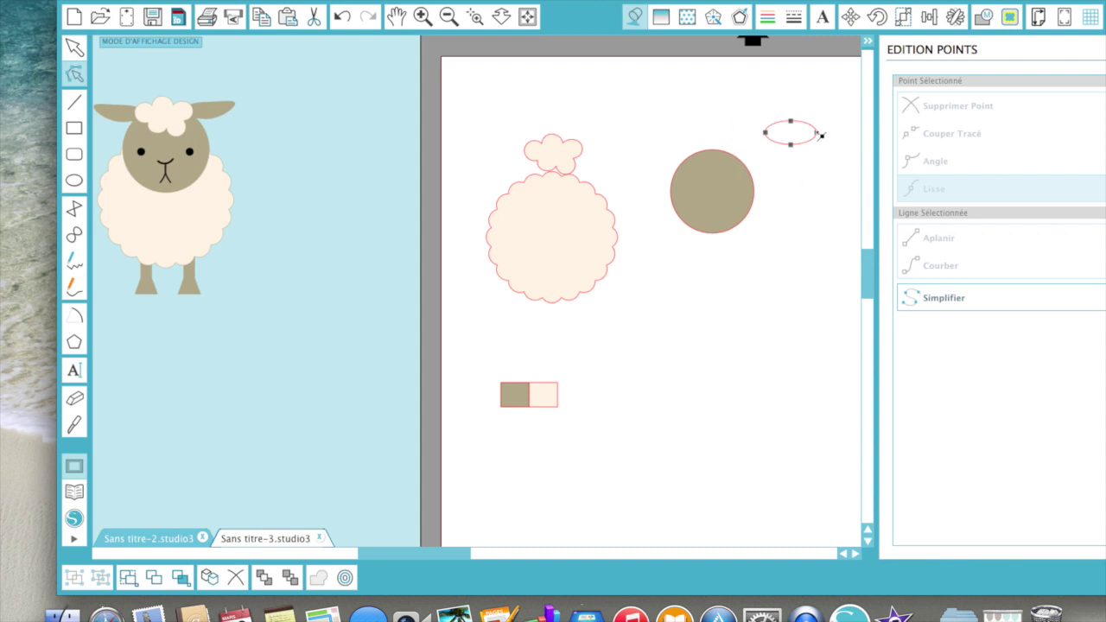
{"action": "left_click", "coordinate": [817, 132]}
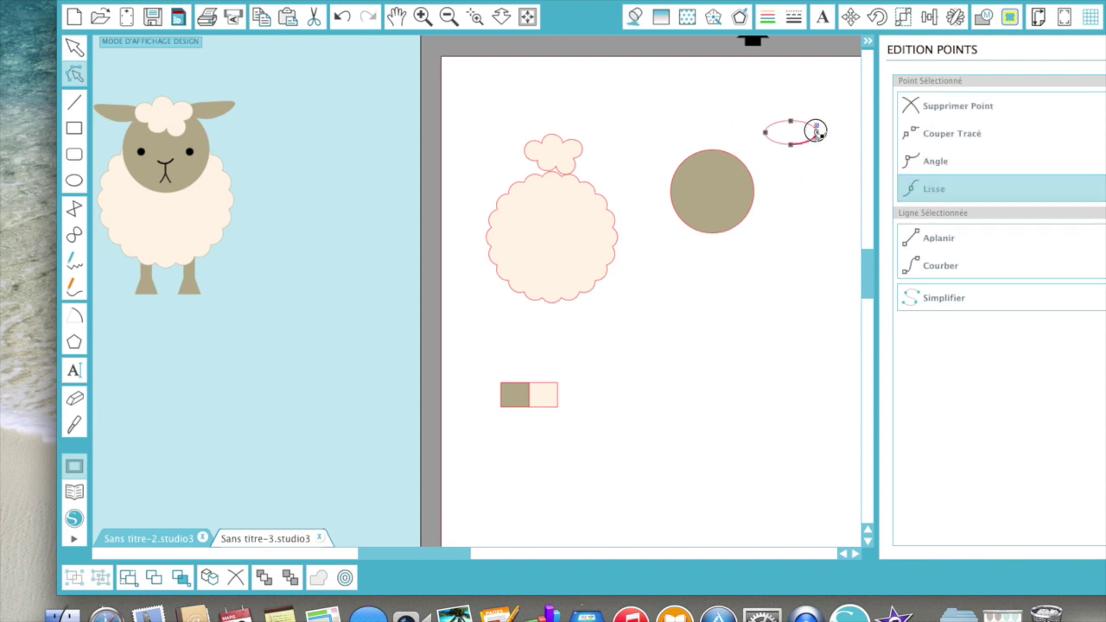
{"action": "left_click_drag", "start_coordinate": [816, 130], "coordinate": [829, 124]}
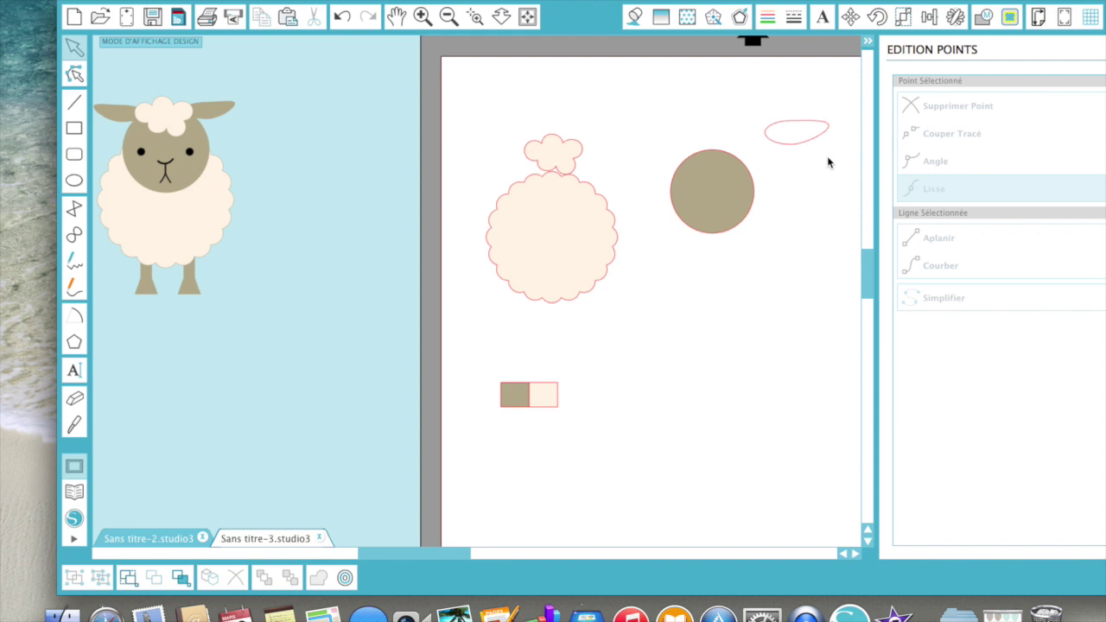
- Fill the ear with the taupe sampled from the head circle and place it over the head's upper right edge
{"action": "left_click", "coordinate": [796, 144]}
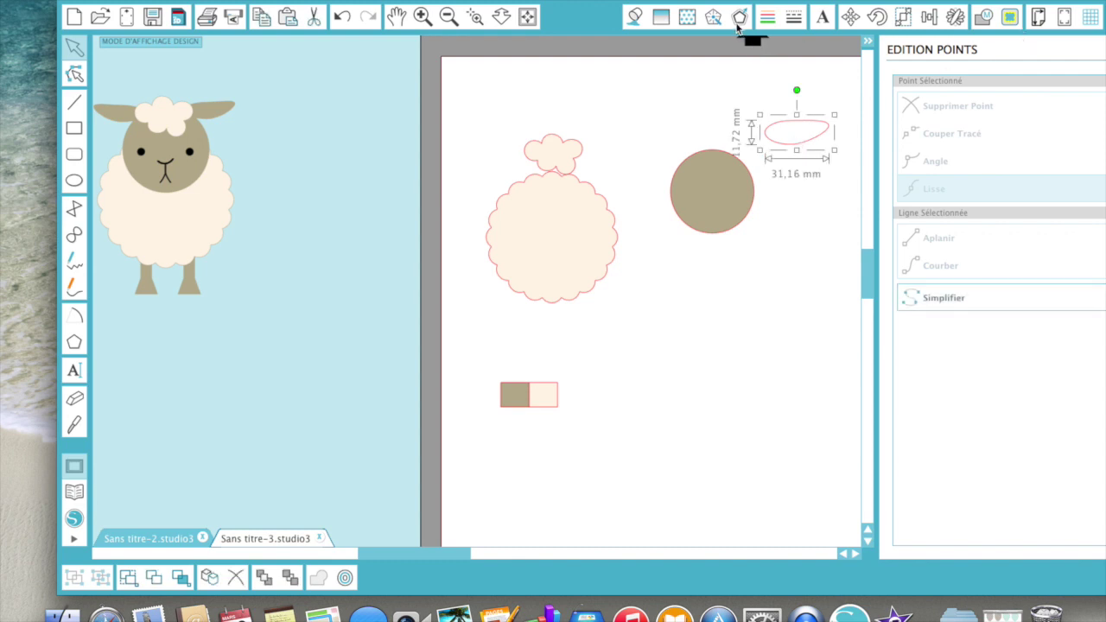
{"action": "left_click", "coordinate": [634, 17]}
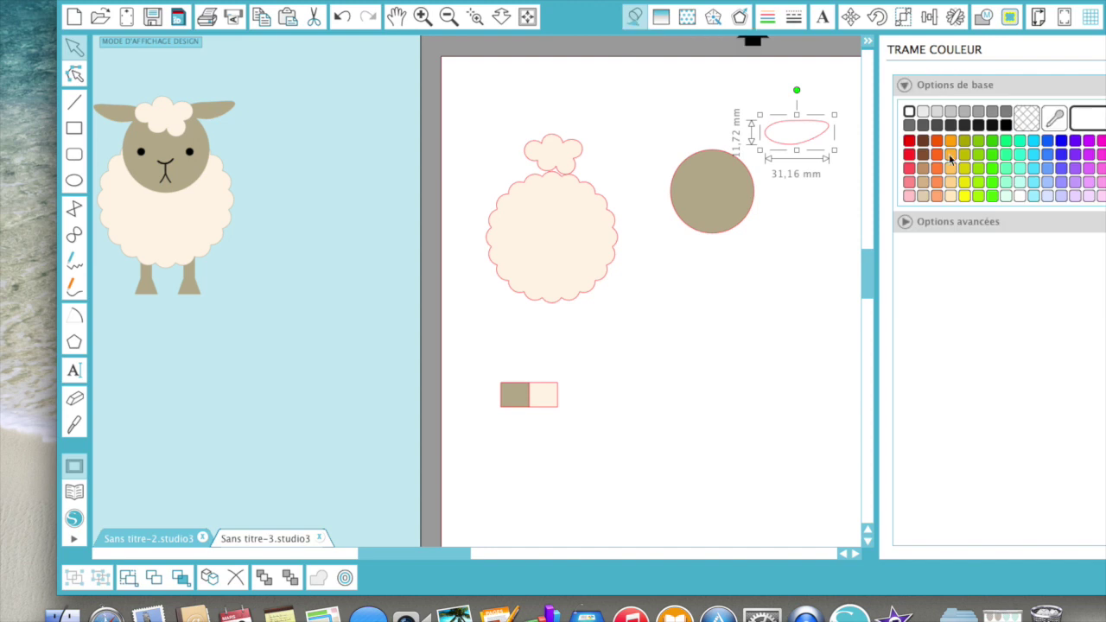
{"action": "left_click", "coordinate": [1058, 118]}
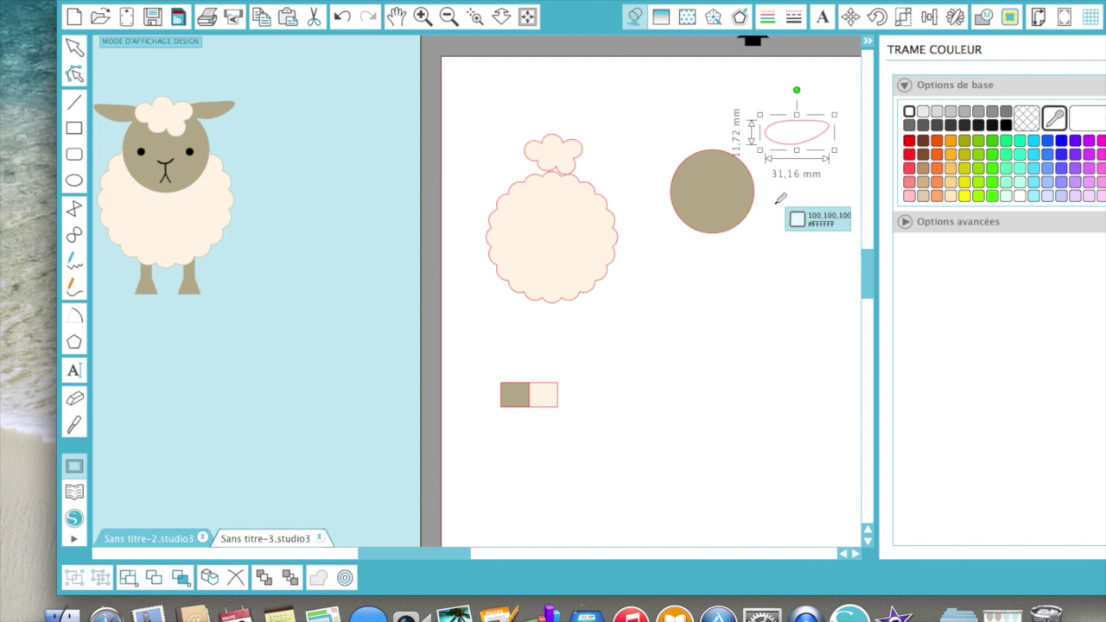
{"action": "left_click", "coordinate": [734, 185]}
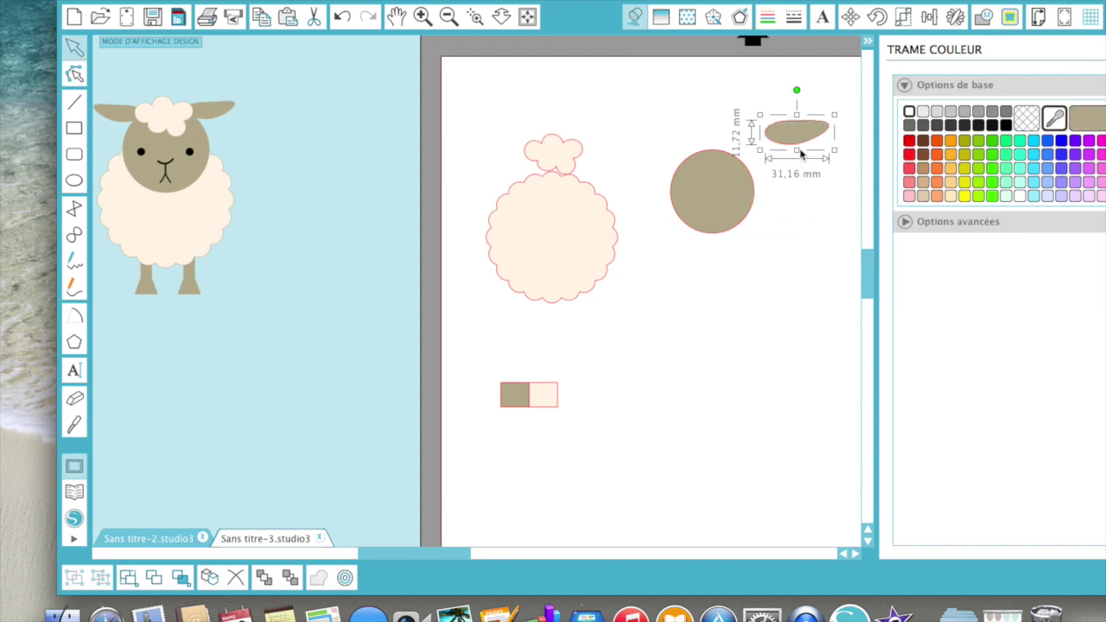
{"action": "left_click_drag", "start_coordinate": [793, 149], "coordinate": [765, 185]}
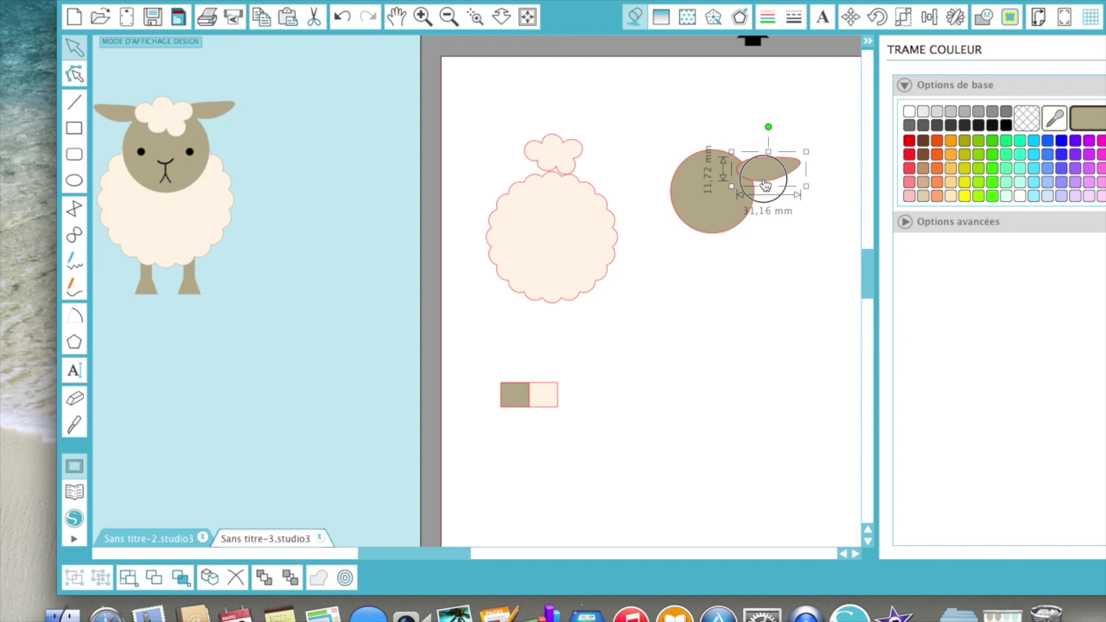
{"action": "left_click_drag", "start_coordinate": [765, 186], "coordinate": [765, 184]}
- Mirror-copy the ear to the left for the opposite side and move the head with both ears onto the body beneath the wool cloud
{"action": "left_click", "coordinate": [956, 19]}
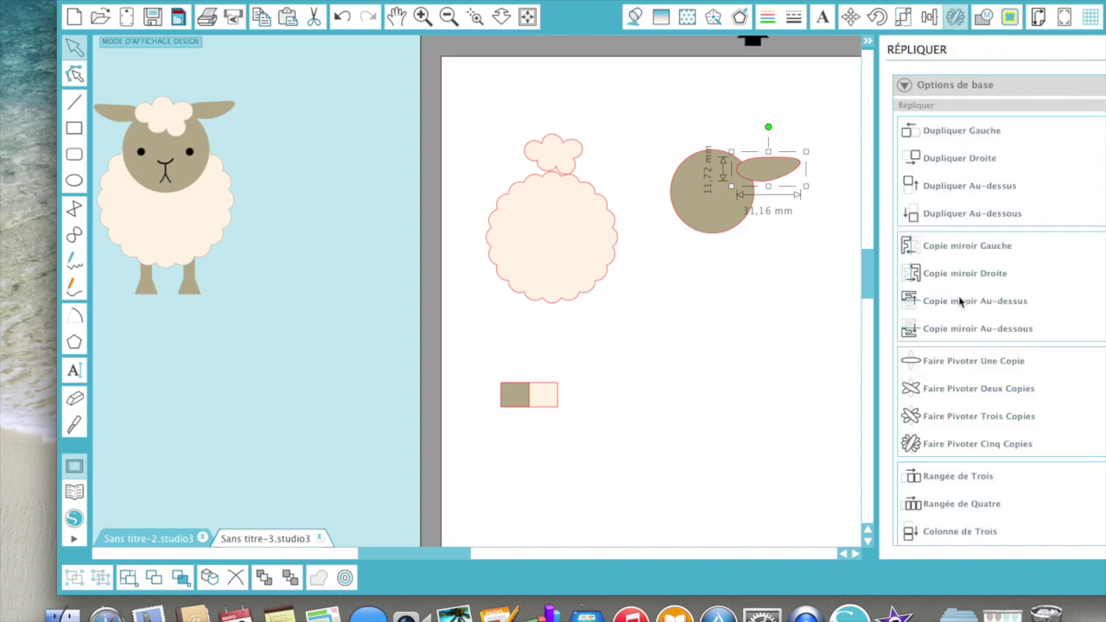
{"action": "left_click", "coordinate": [953, 242]}
{"action": "left_click_drag", "start_coordinate": [676, 168], "coordinate": [822, 212]}
{"action": "left_click", "coordinate": [717, 160]}
{"action": "left_click_drag", "start_coordinate": [718, 160], "coordinate": [560, 154]}
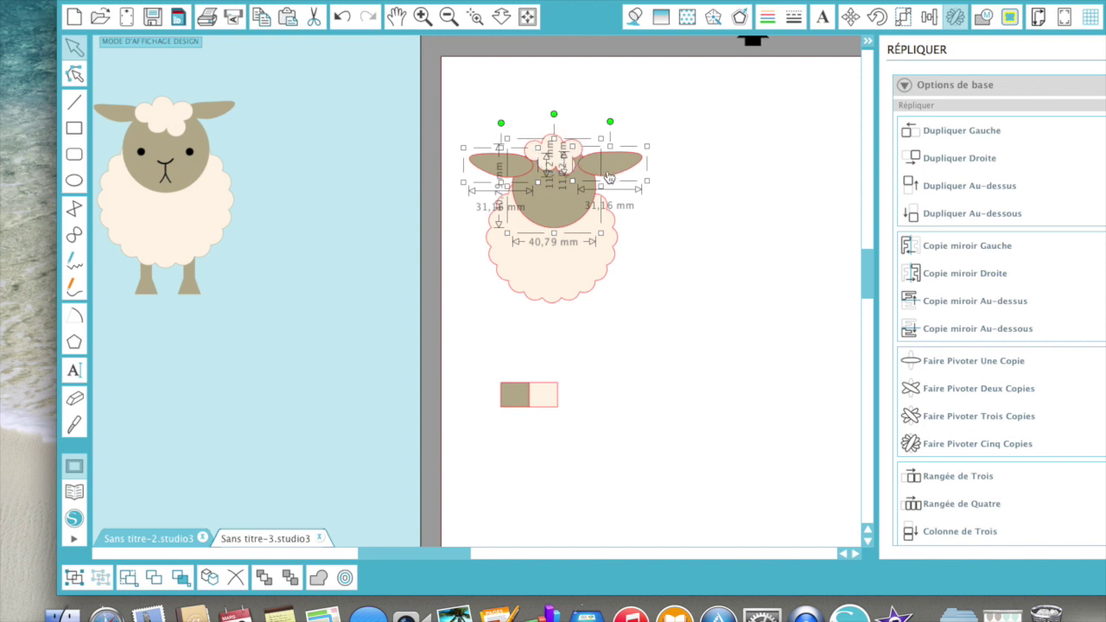
{"action": "left_click", "coordinate": [669, 194]}
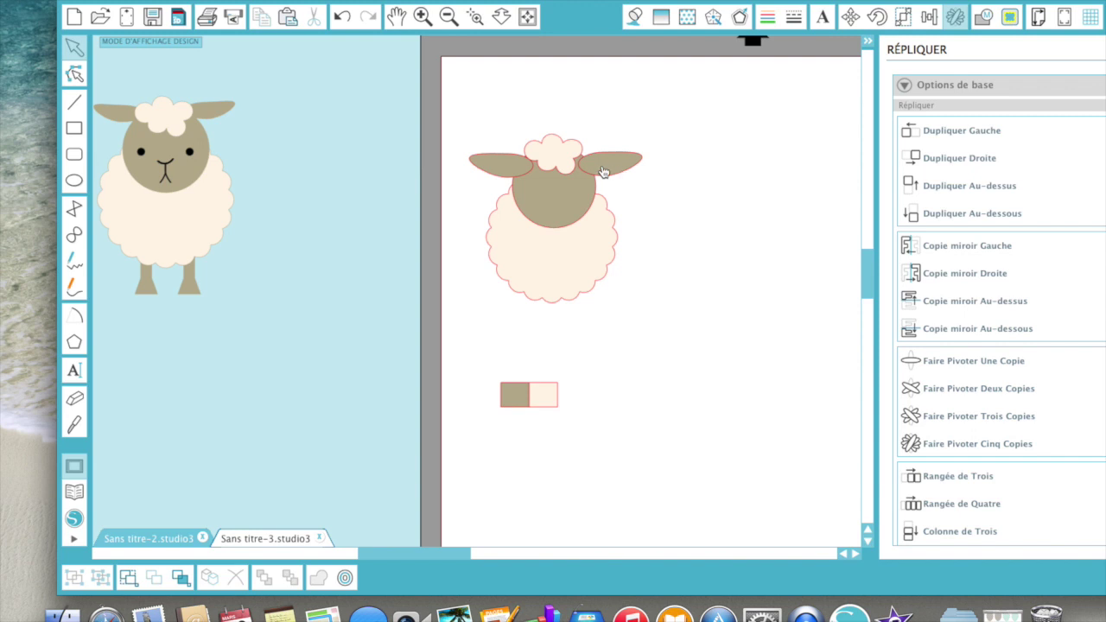
- Shrink the right ear to about 26 mm wide by 10 mm tall and remove the larger mirrored ear
{"action": "left_click_drag", "start_coordinate": [489, 165], "coordinate": [469, 101]}
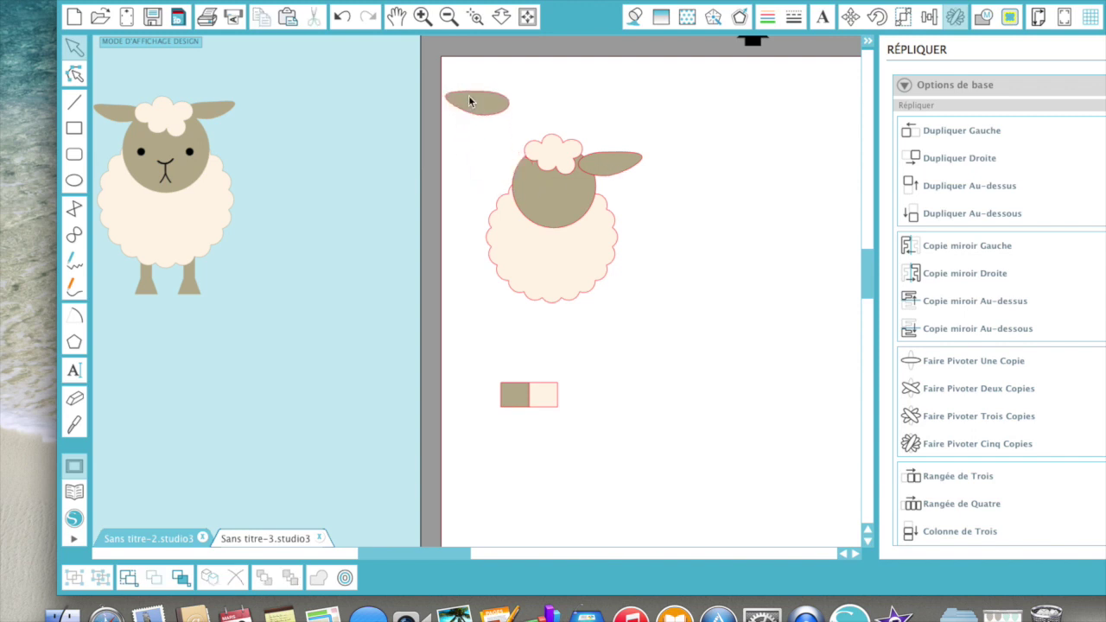
{"action": "mouse_move", "coordinate": [615, 173]}
{"action": "left_mouse_down"}
{"action": "mouse_move", "coordinate": [637, 176]}
{"action": "mouse_move", "coordinate": [626, 175]}
{"action": "left_mouse_up"}
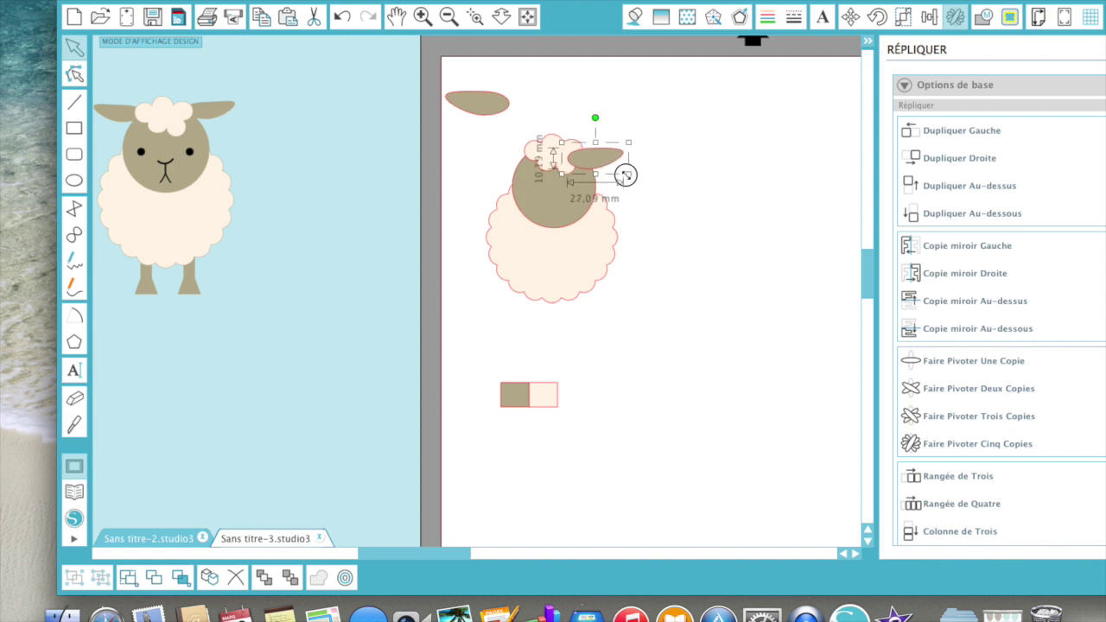
{"action": "left_click", "coordinate": [464, 107]}
{"action": "key", "text": "super+x"}
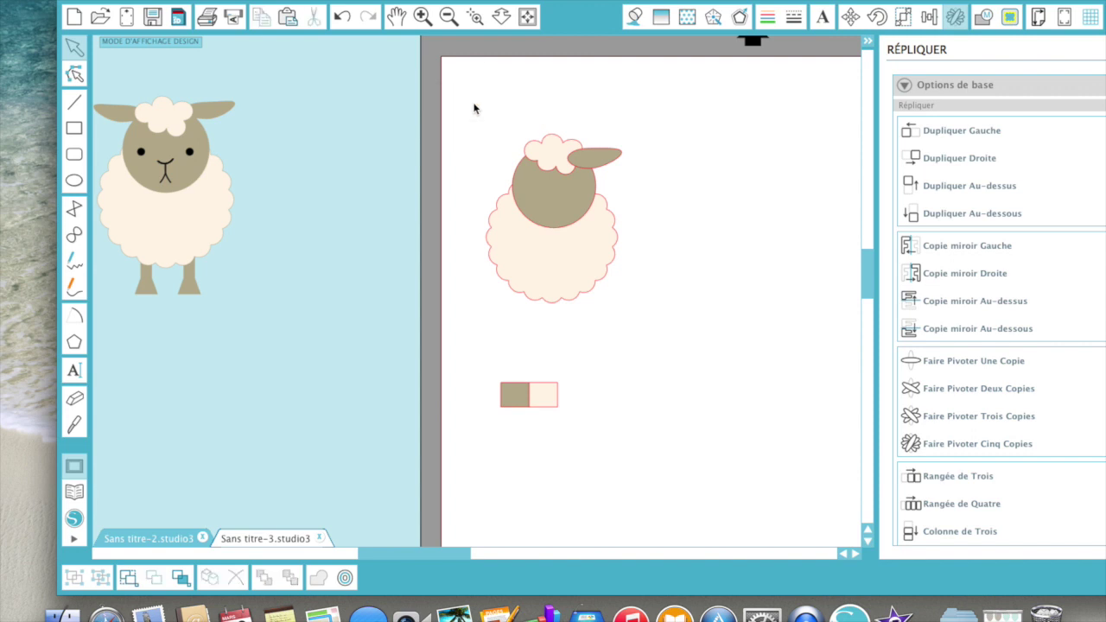
- Mirror-copy the smaller ear to the left and position the copy over the head's upper left edge
{"action": "key", "text": "super+v"}
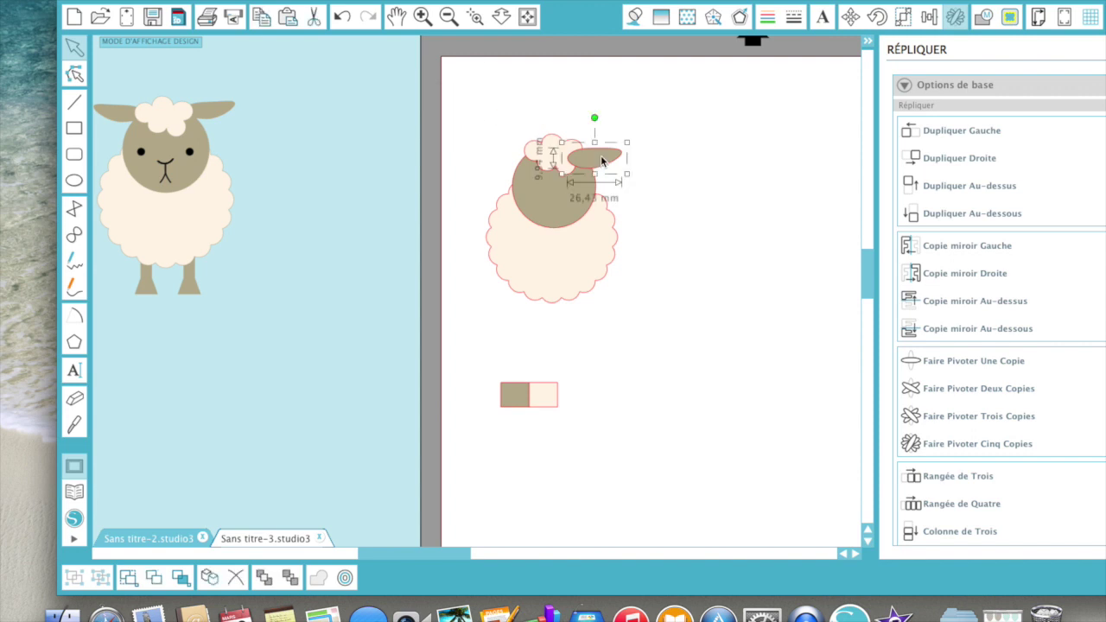
{"action": "left_click", "coordinate": [949, 247]}
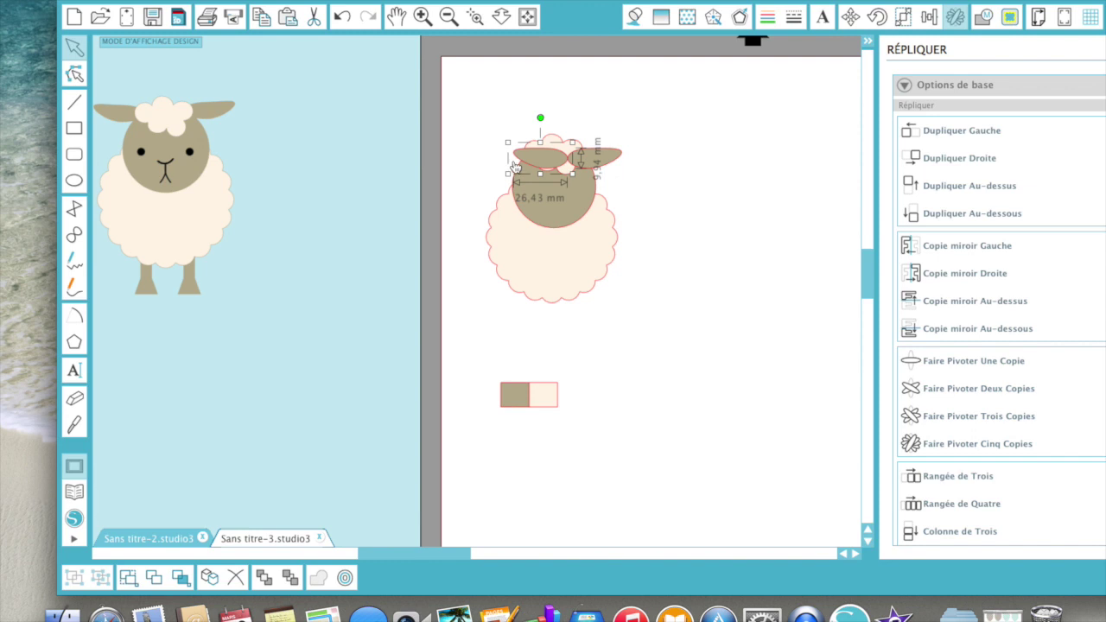
{"action": "left_click_drag", "start_coordinate": [520, 156], "coordinate": [483, 156]}
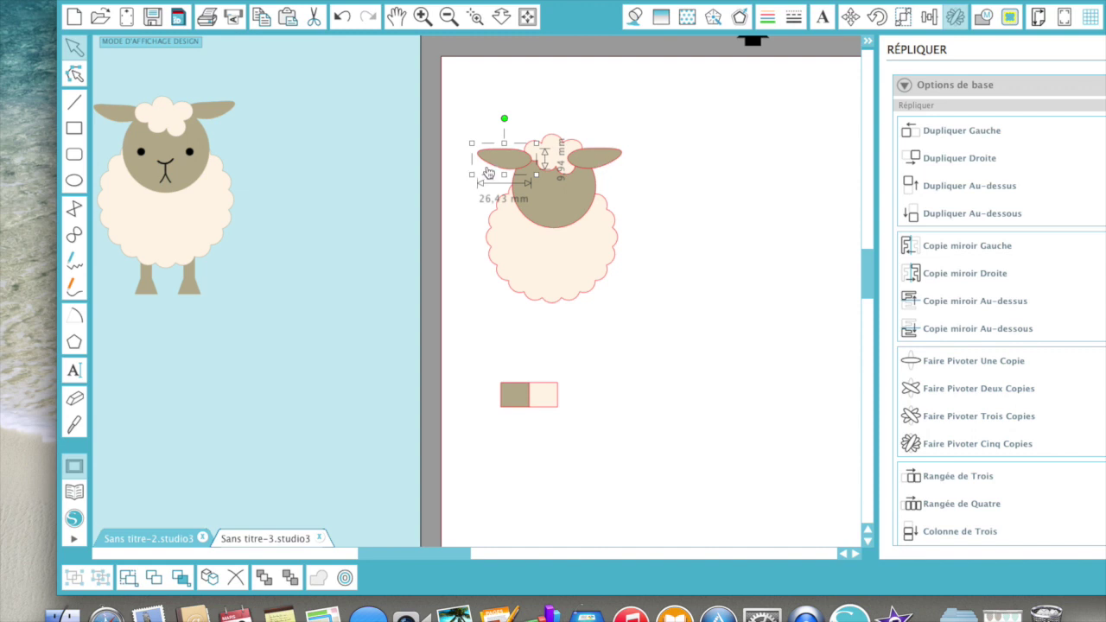
{"action": "left_click_drag", "start_coordinate": [489, 169], "coordinate": [495, 165]}
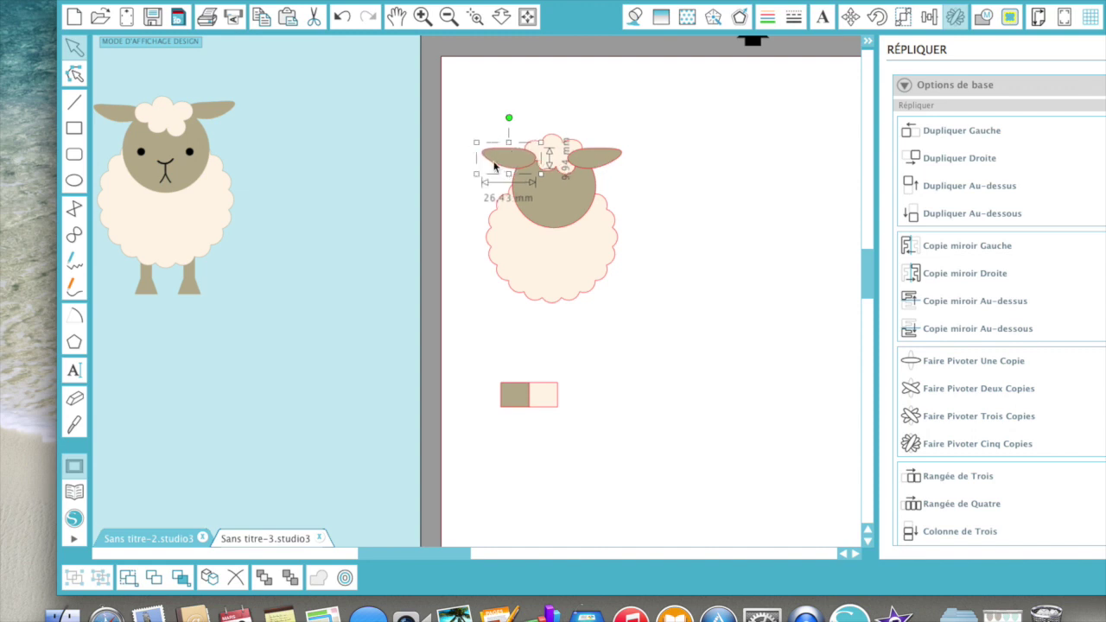
- Align the two ears vertically by their middles and nudge the wool cloud slightly to the left
{"action": "left_click", "coordinate": [614, 159], "text": "shift"}
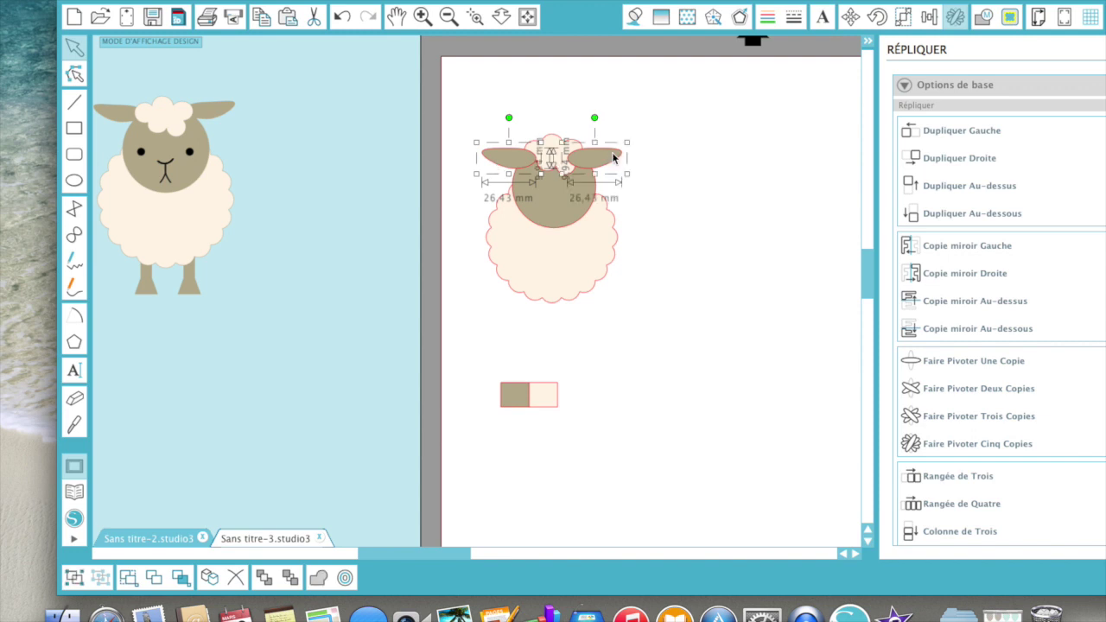
{"action": "left_click", "coordinate": [902, 18]}
{"action": "left_click", "coordinate": [929, 17]}
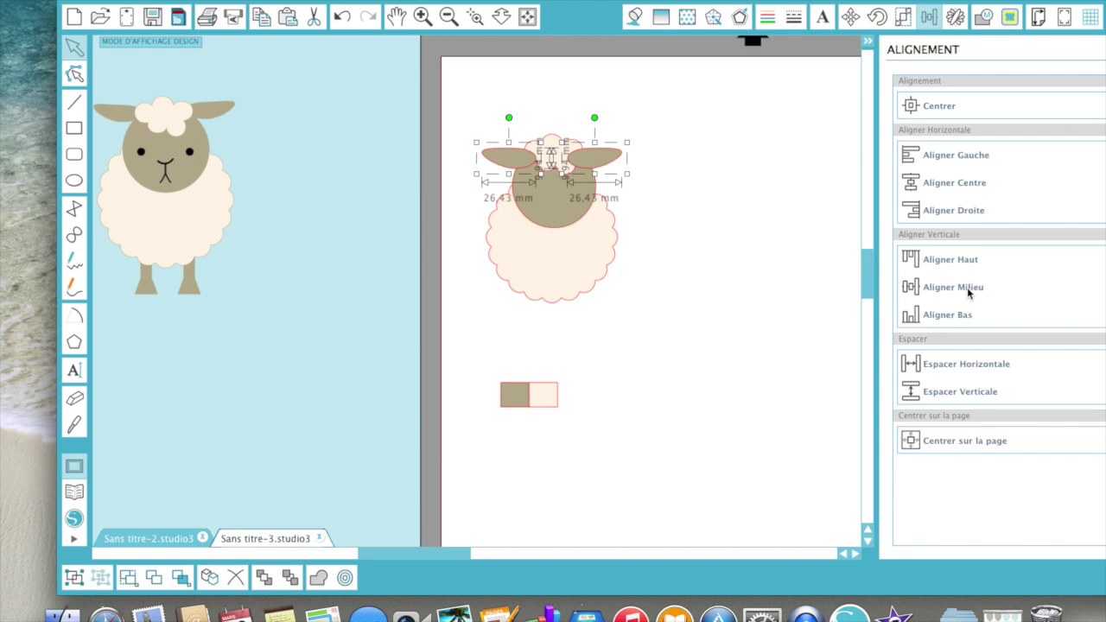
{"action": "left_click", "coordinate": [721, 209]}
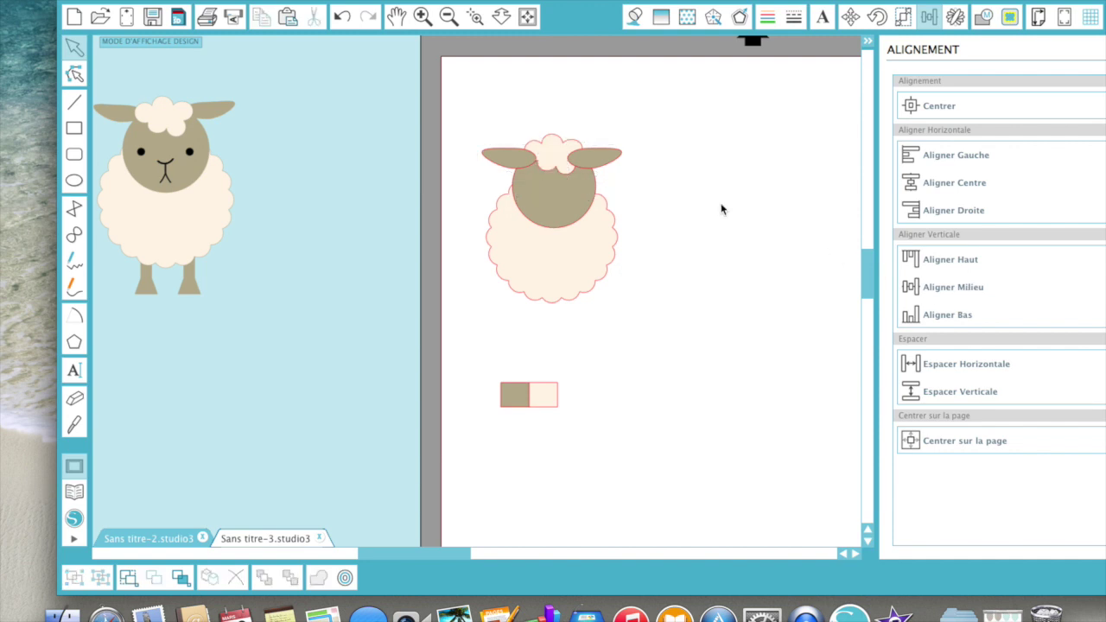
{"action": "left_click", "coordinate": [551, 153]}
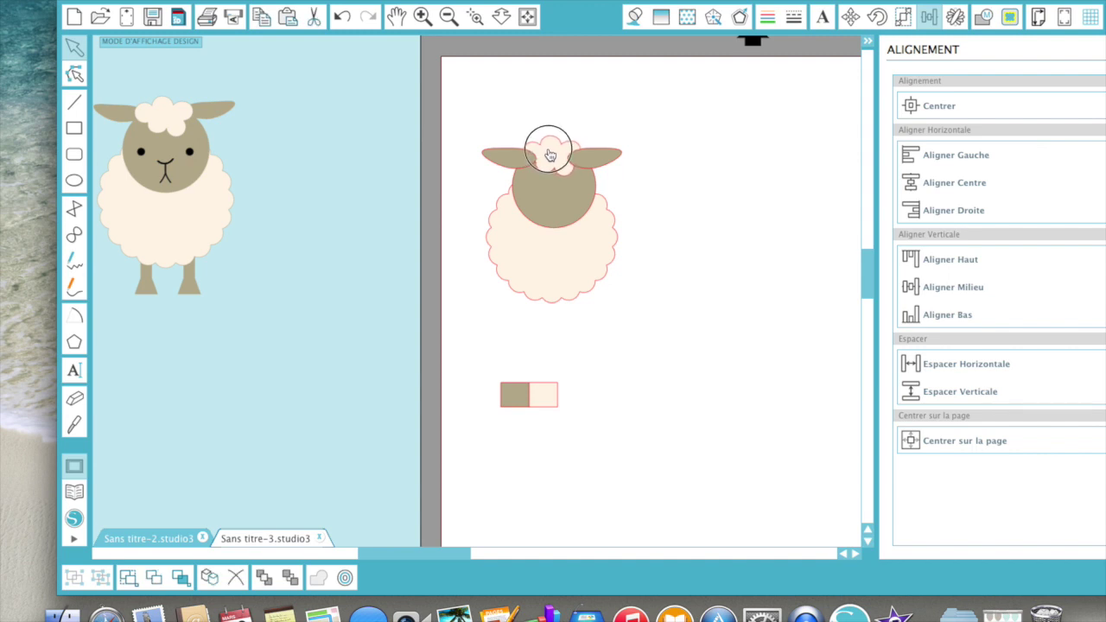
- Move the head and both ears to the right of the body and weld them into one shape
{"action": "left_click", "coordinate": [614, 158]}
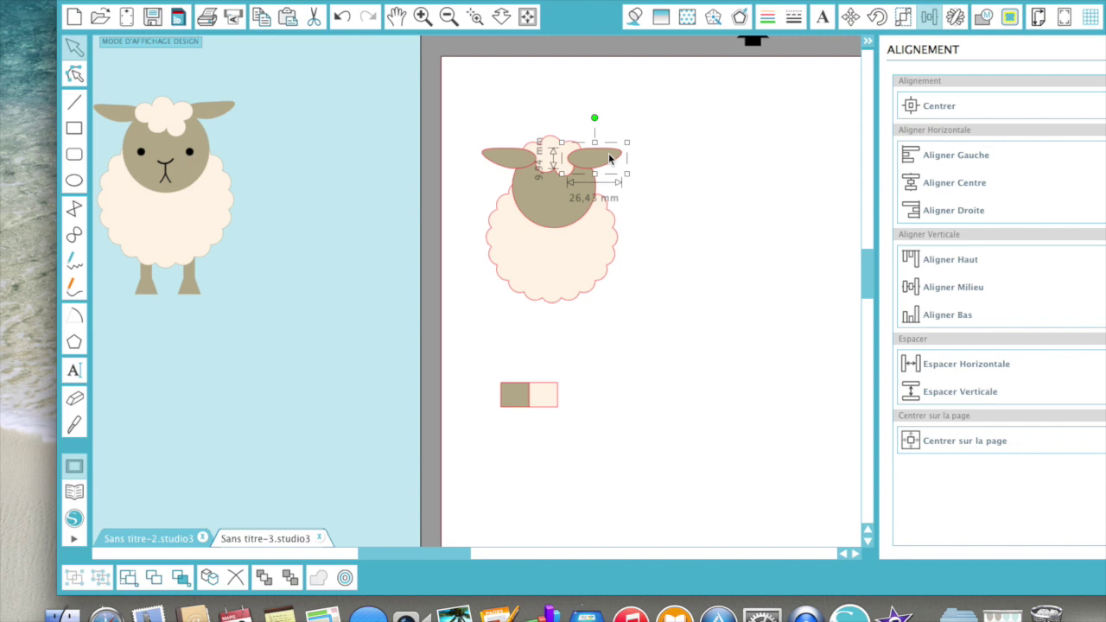
{"action": "left_click", "coordinate": [543, 223], "text": "shift"}
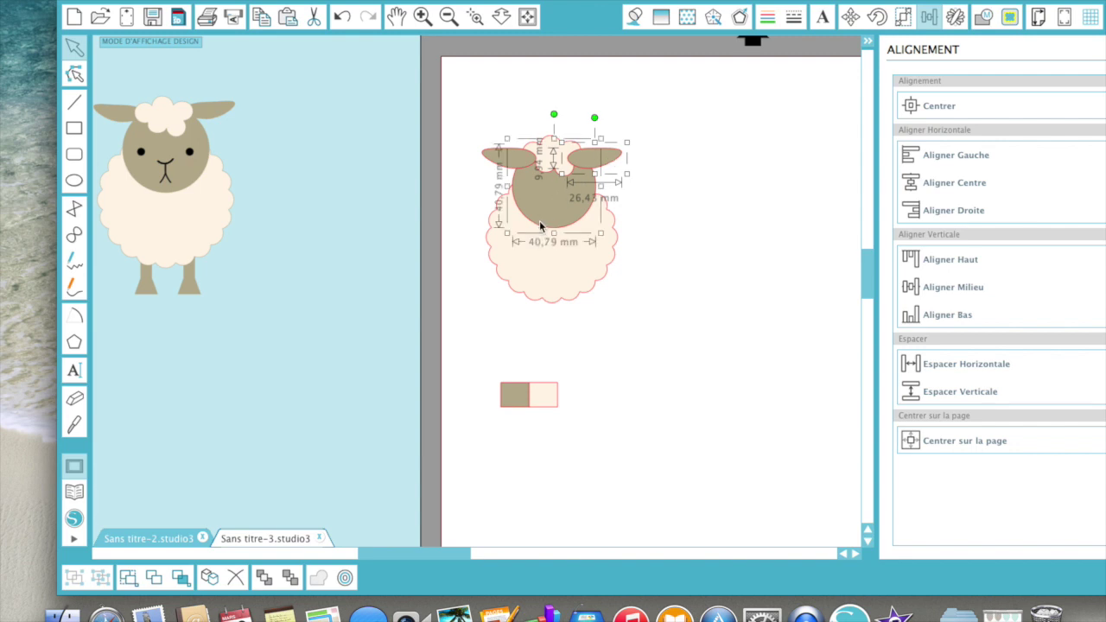
{"action": "left_click", "coordinate": [499, 162], "text": "shift"}
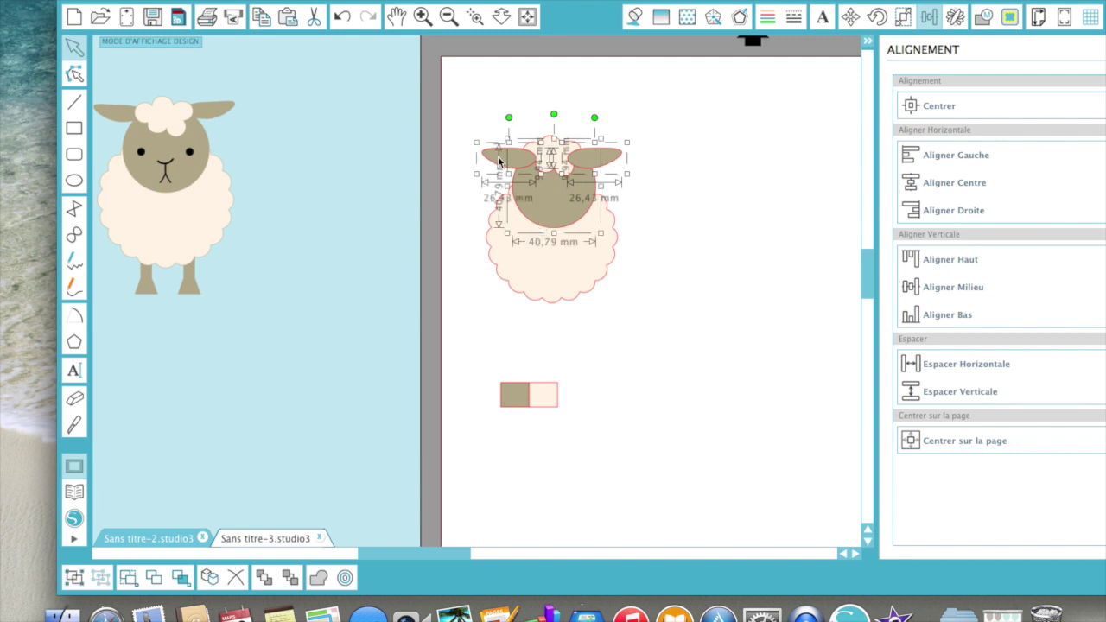
{"action": "left_click_drag", "start_coordinate": [500, 161], "coordinate": [700, 162]}
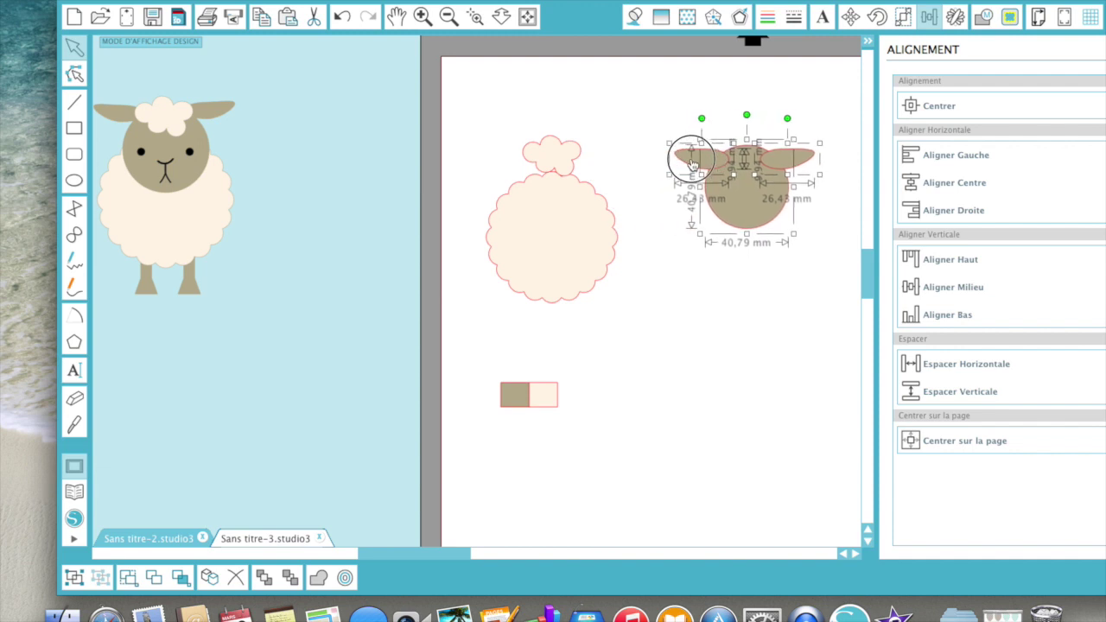
{"action": "right_click", "coordinate": [753, 184]}
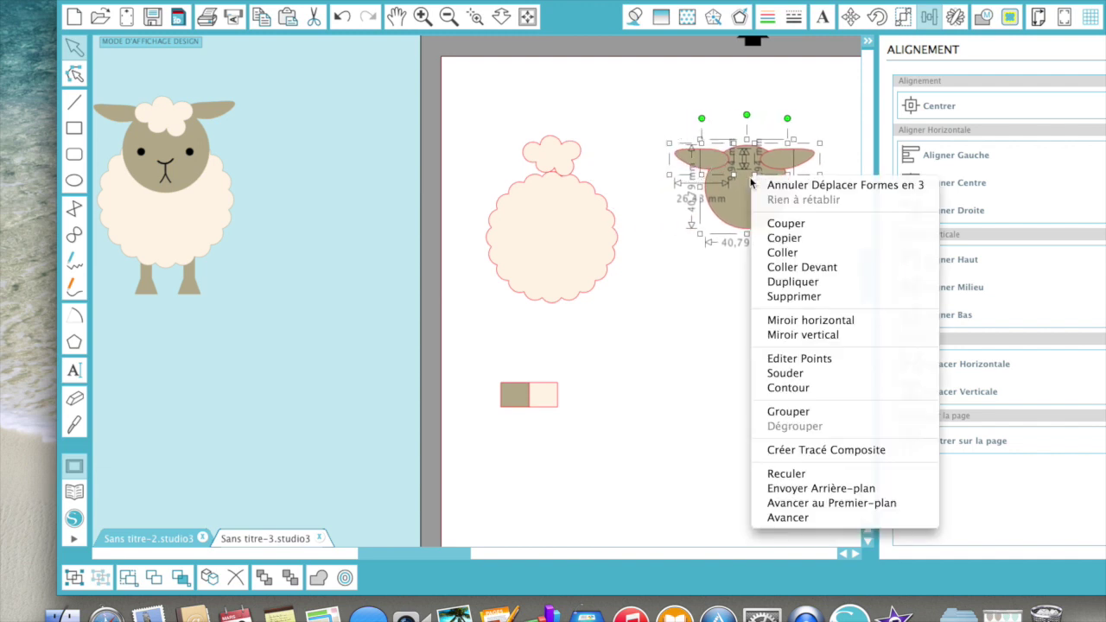
{"action": "left_click", "coordinate": [768, 373]}
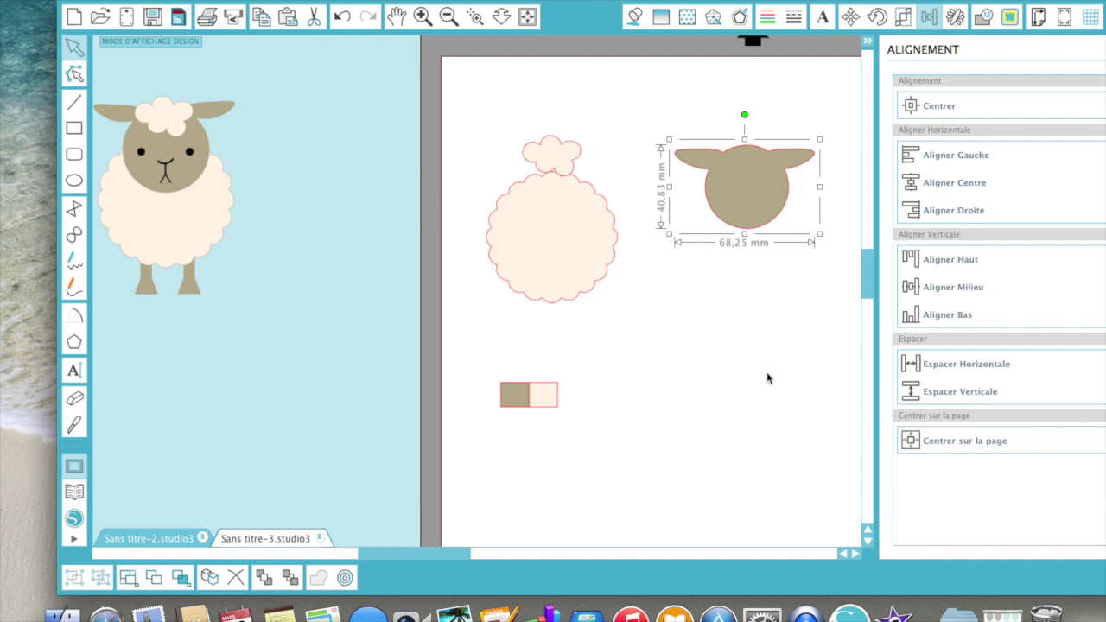
- Set the cut style of the cloud, body and welded head to Aucune Découpe
{"action": "left_click_drag", "start_coordinate": [482, 89], "coordinate": [782, 360]}
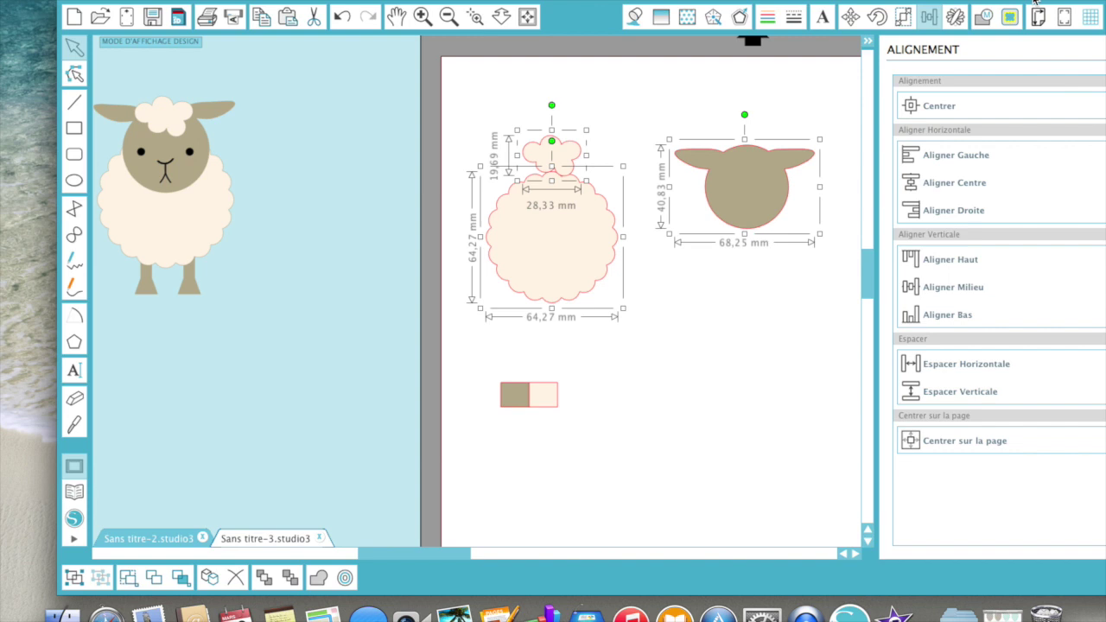
{"action": "left_click_drag", "start_coordinate": [1103, 7], "coordinate": [1020, 7]}
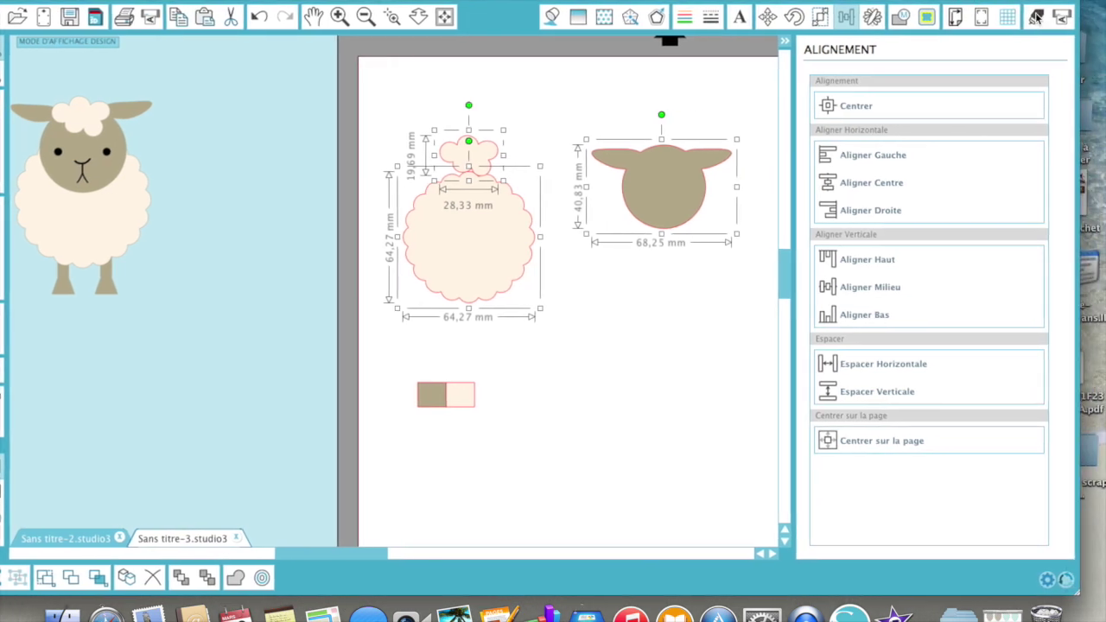
{"action": "left_click", "coordinate": [1036, 17]}
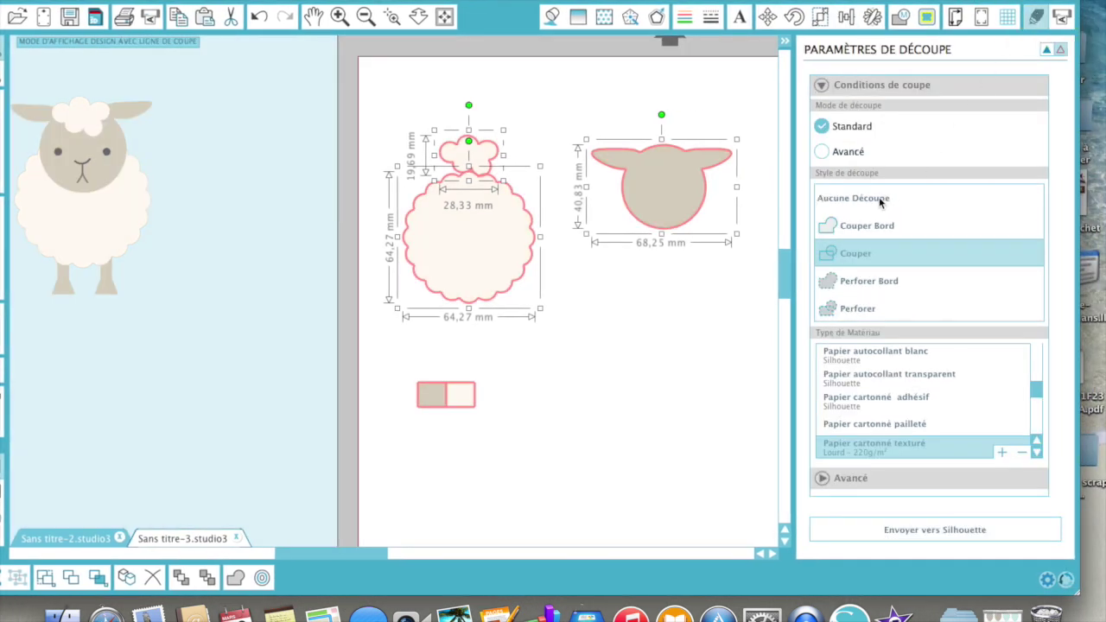
{"action": "left_click", "coordinate": [881, 201]}
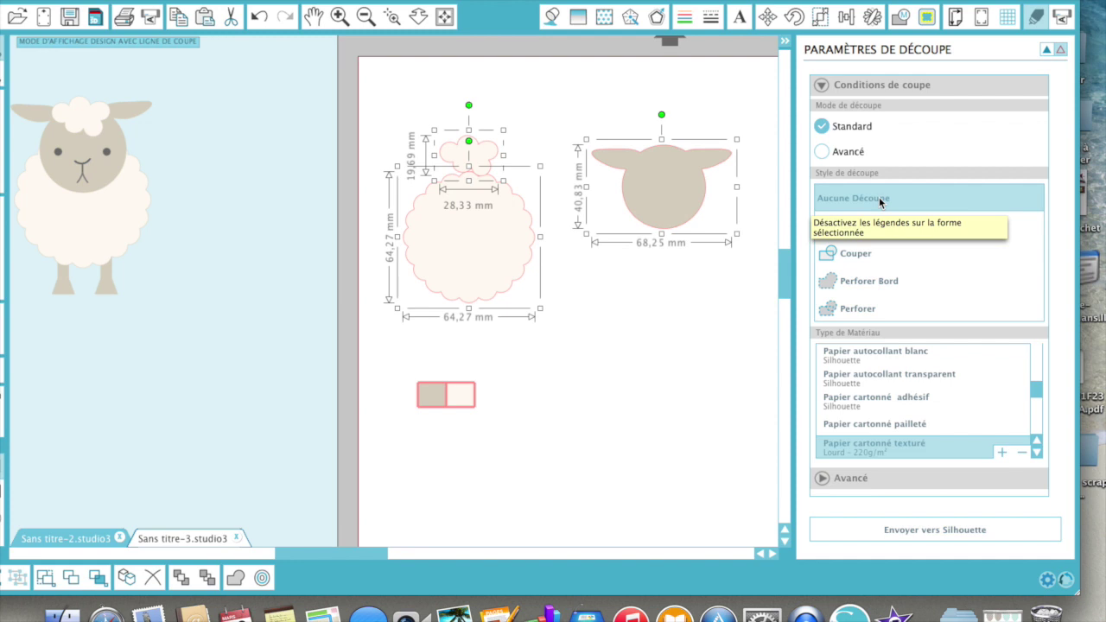
- Make the outlines of the cloud, body and welded head transparent
{"action": "left_click", "coordinate": [681, 20]}
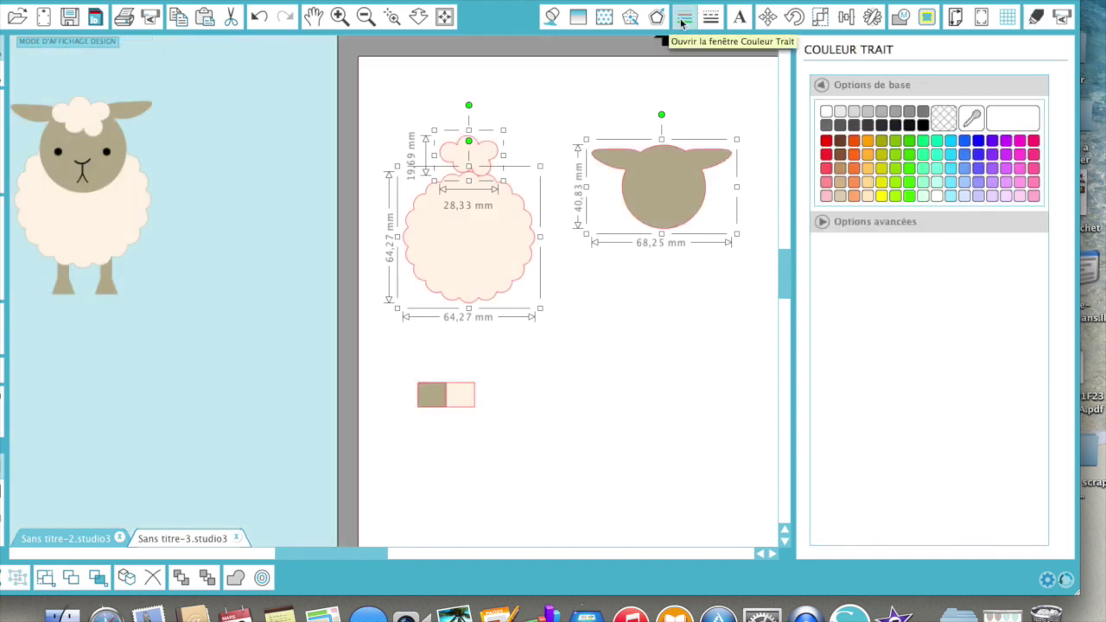
{"action": "left_click", "coordinate": [945, 123]}
{"action": "left_click", "coordinate": [622, 327]}
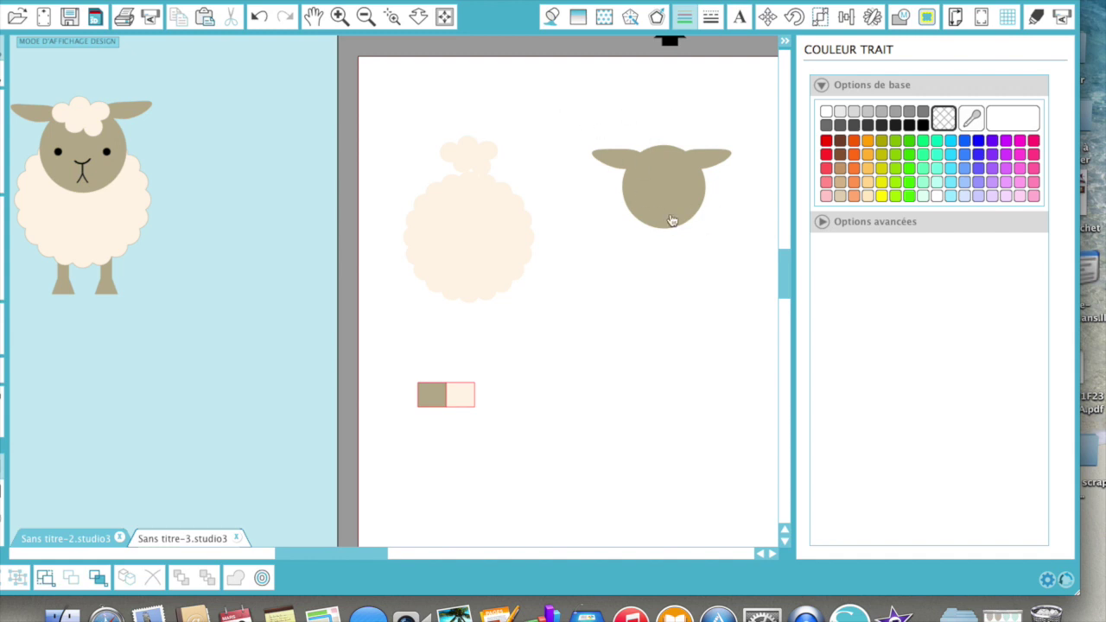
{"action": "left_click", "coordinate": [671, 171]}
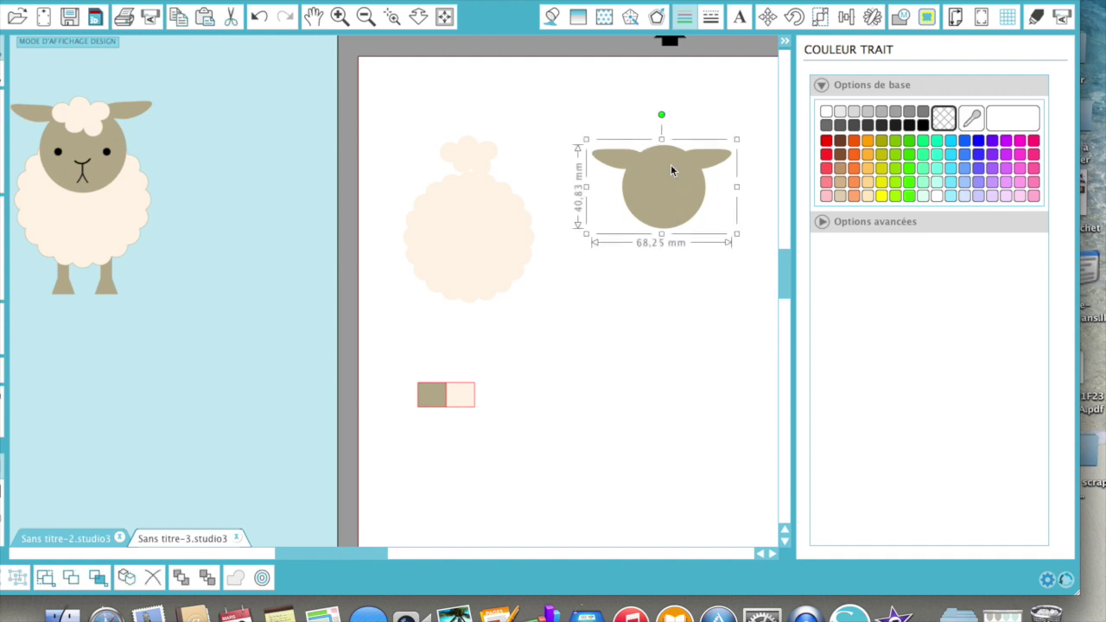
{"action": "left_click", "coordinate": [612, 312]}
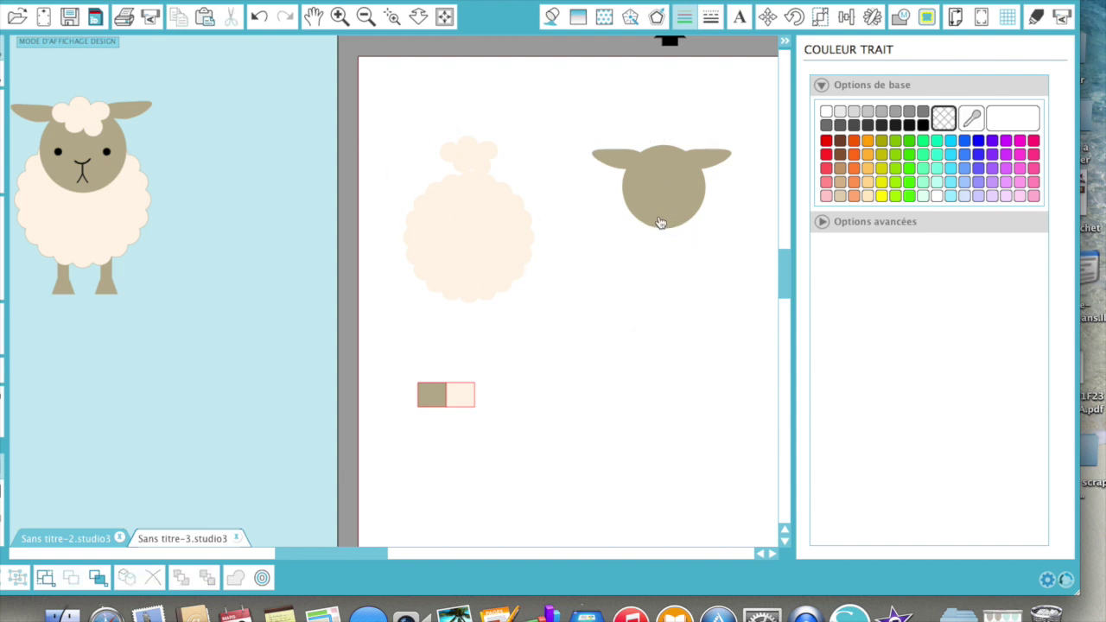
- Move the welded head back onto the upper part of the scalloped body, overlapping the cloud
{"action": "scroll", "coordinate": [660, 223], "scroll_direction": "up", "scroll_amount": 2}
{"action": "left_click", "coordinate": [490, 175]}
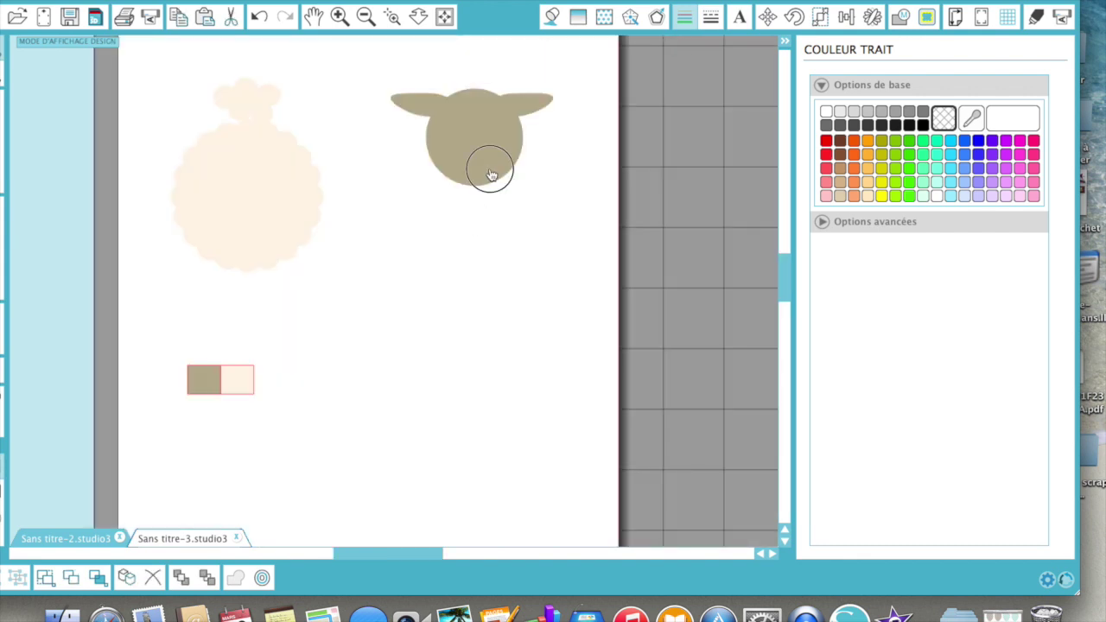
{"action": "left_click_drag", "start_coordinate": [490, 176], "coordinate": [258, 172]}
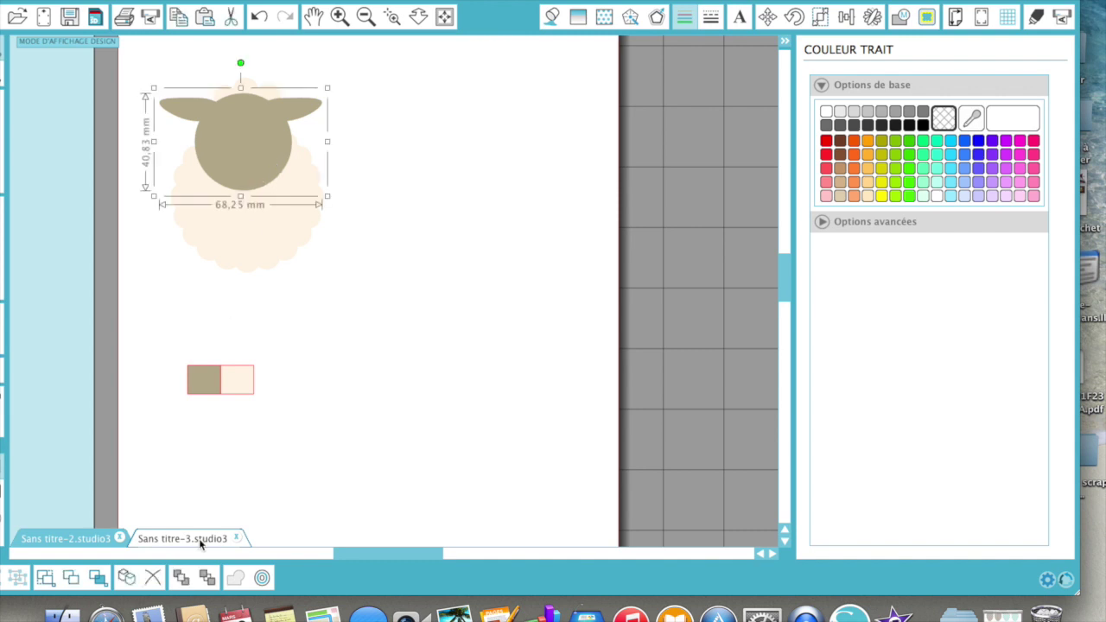
- Send the welded head to the back, and send the scalloped body behind it, so the order is cloud, head, body
{"action": "left_click", "coordinate": [207, 577]}
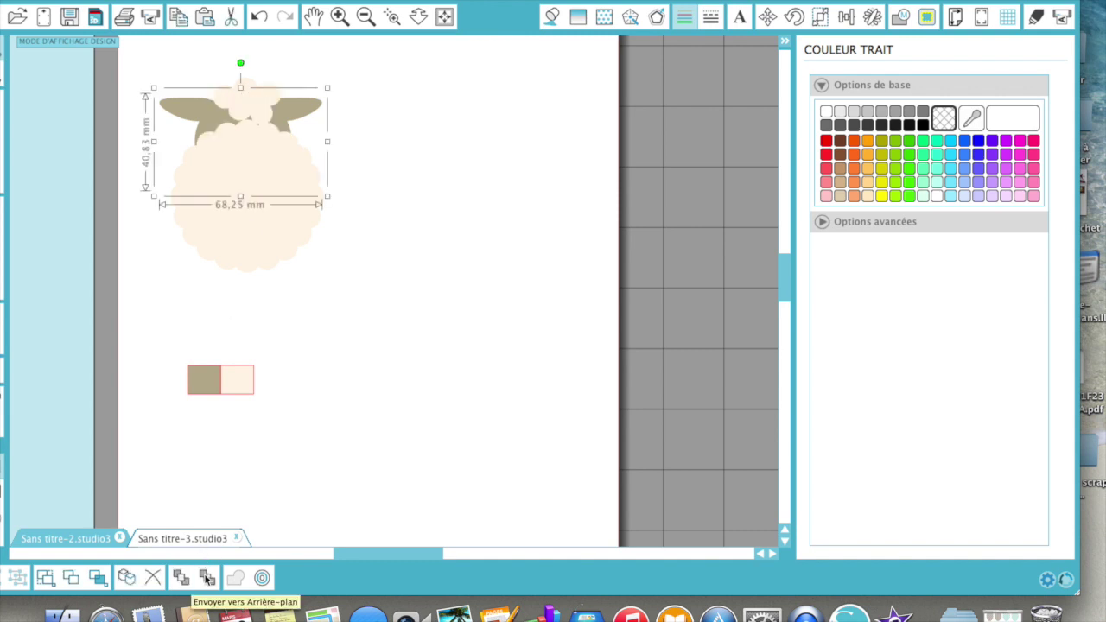
{"action": "left_click", "coordinate": [368, 382]}
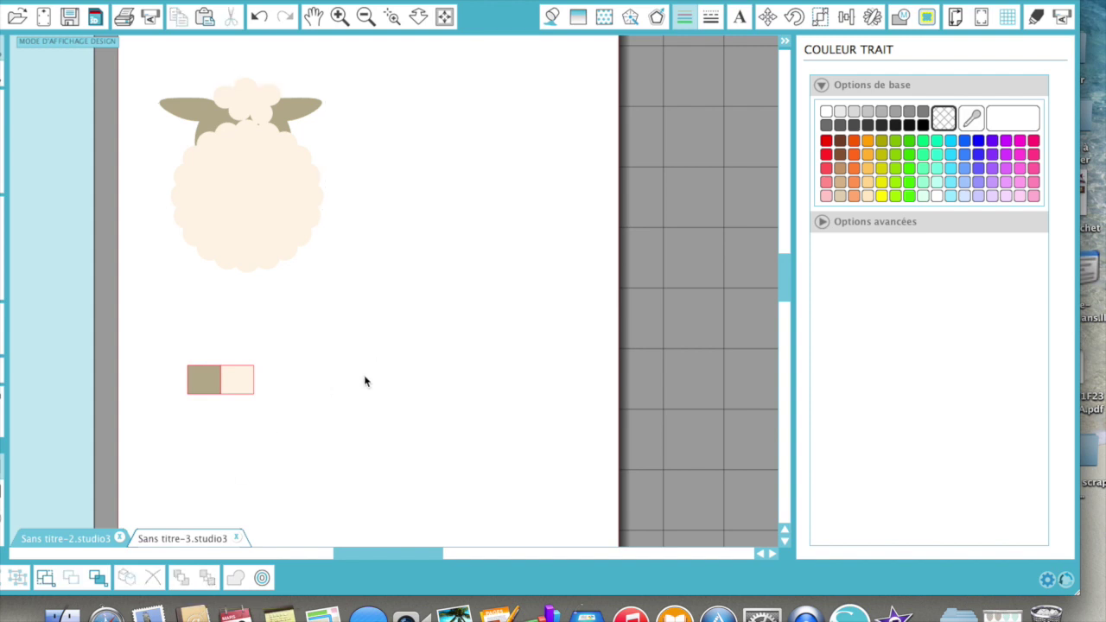
{"action": "left_click", "coordinate": [263, 255]}
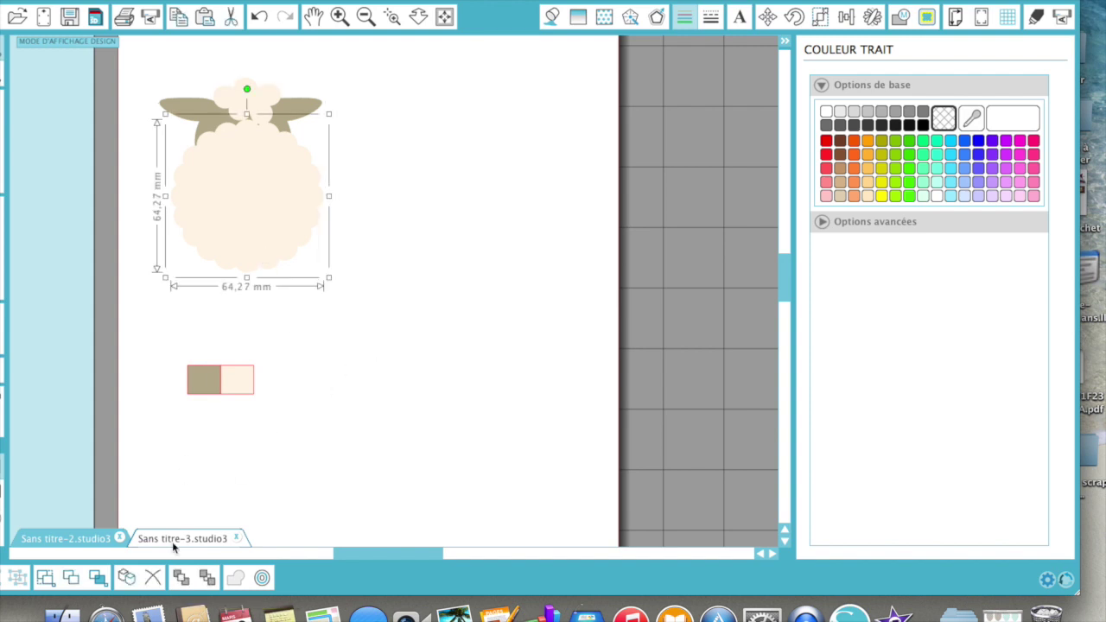
{"action": "left_click", "coordinate": [208, 582]}
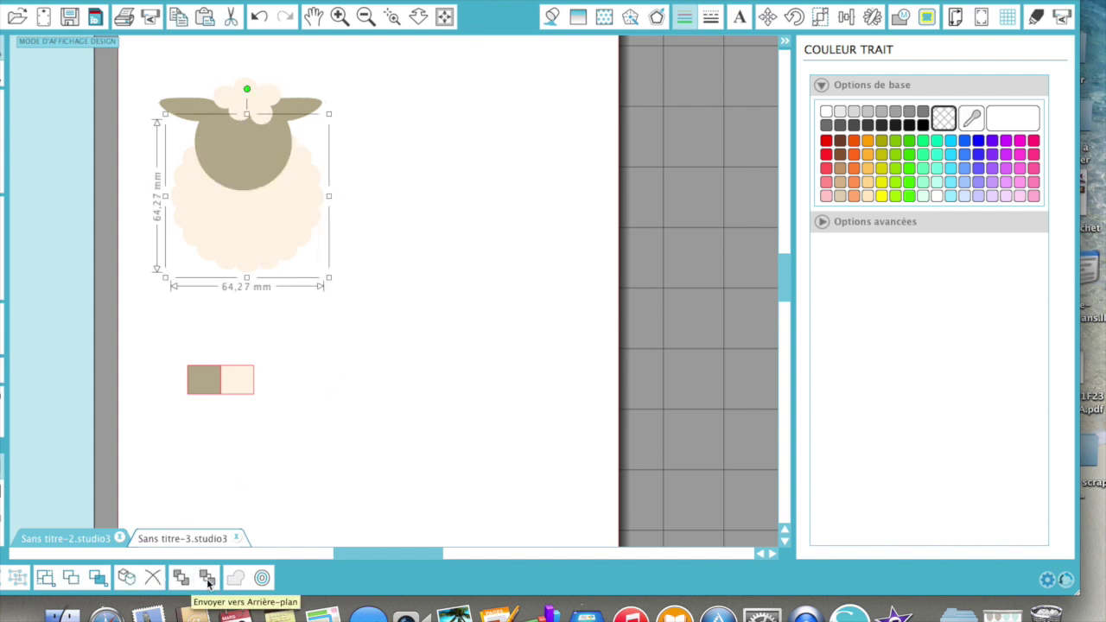
{"action": "left_click", "coordinate": [357, 415]}
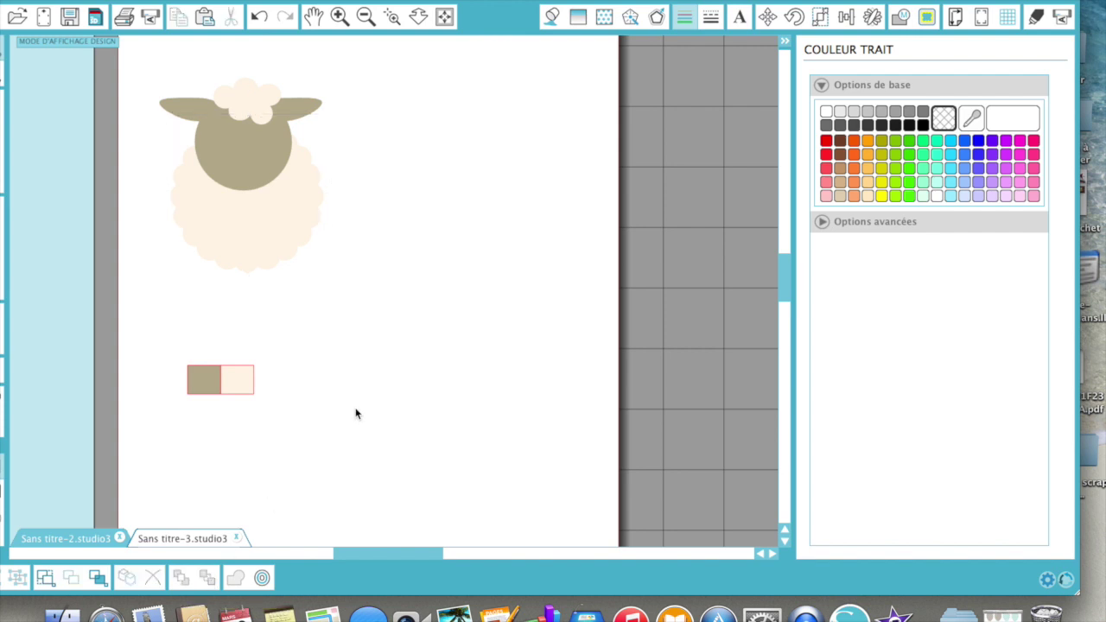
- Shift the cloud slightly so it sits centred on top of the head, and group the cloud, head and body
{"action": "left_click", "coordinate": [242, 107]}
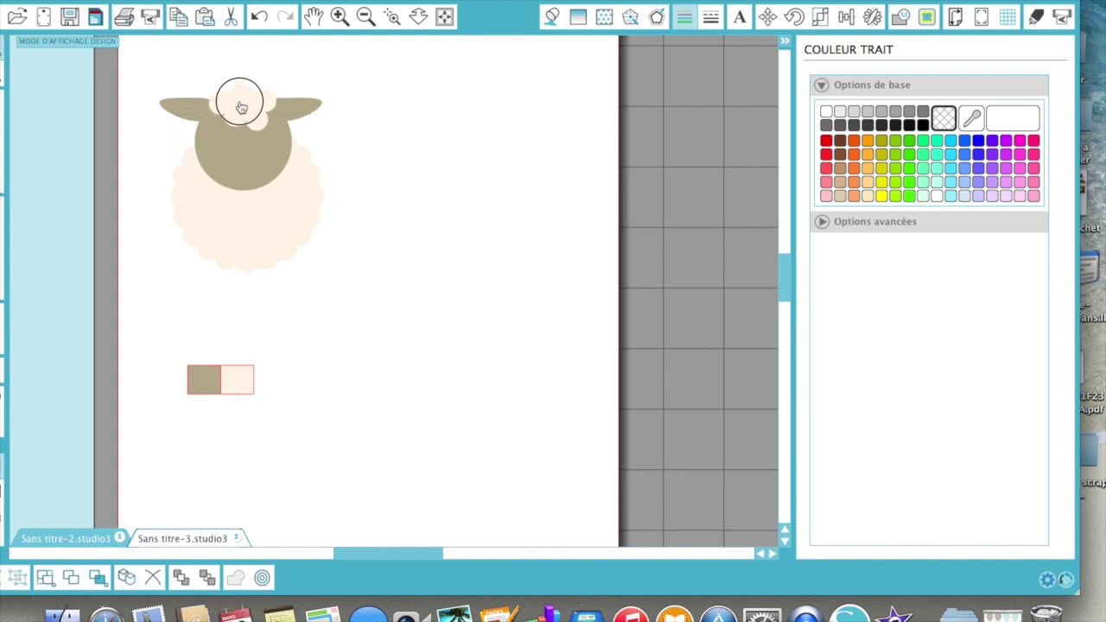
{"action": "left_click", "coordinate": [242, 107]}
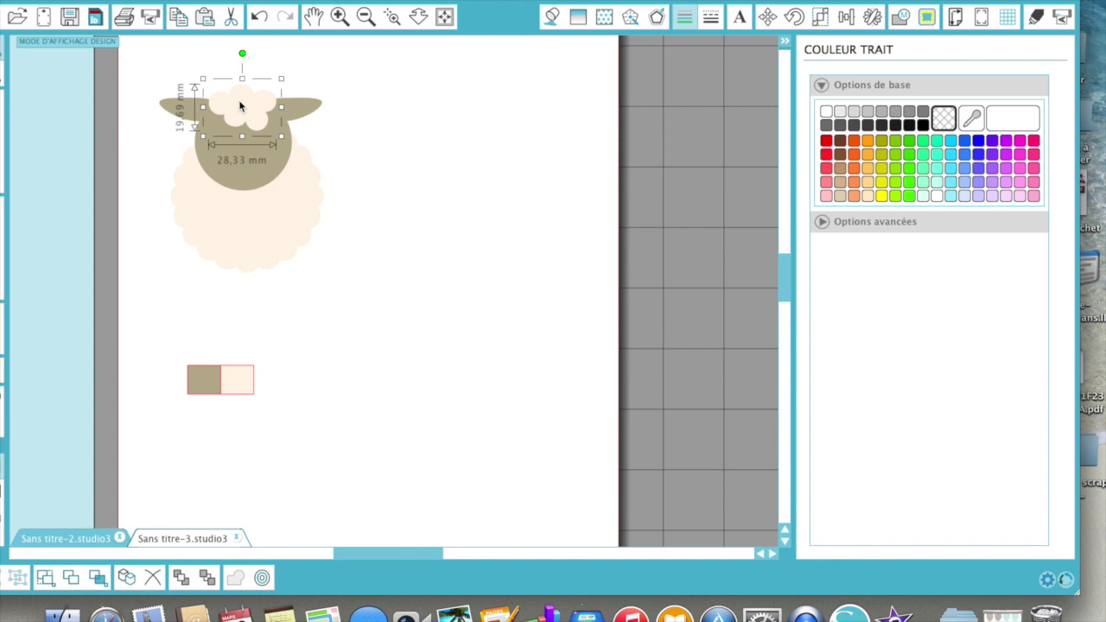
{"action": "left_click", "coordinate": [381, 180]}
{"action": "left_click_drag", "start_coordinate": [139, 69], "coordinate": [358, 284]}
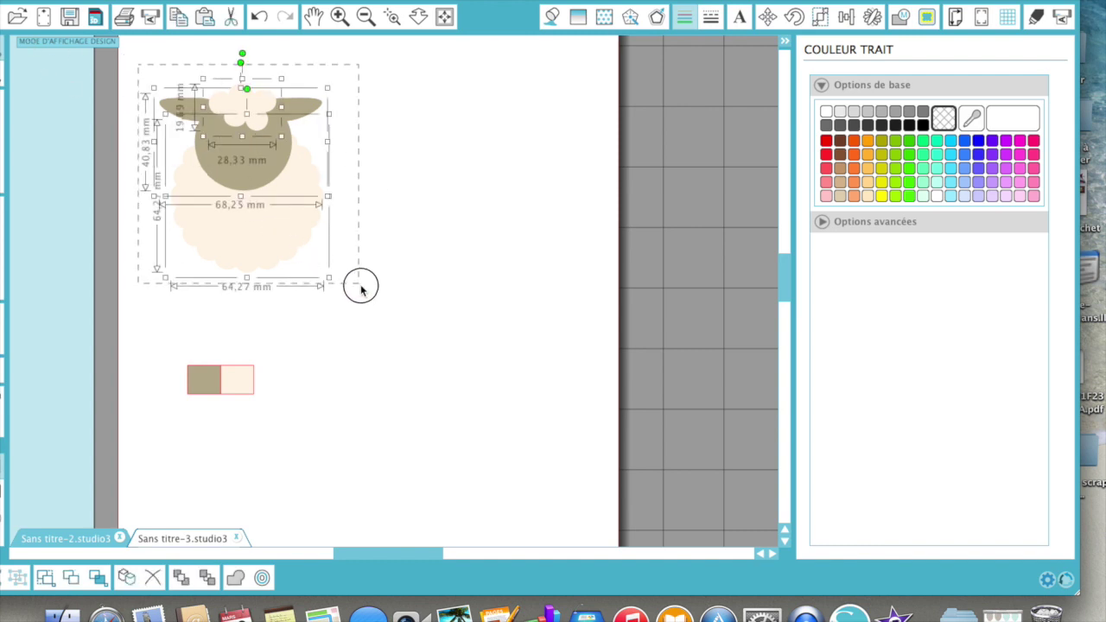
{"action": "right_click", "coordinate": [277, 170]}
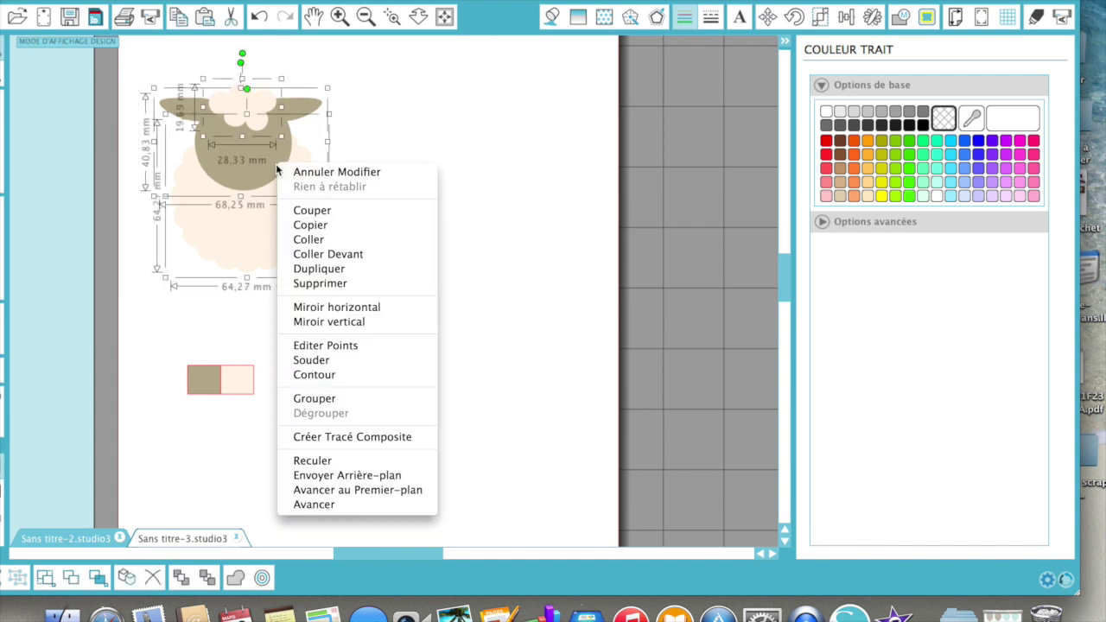
{"action": "left_click", "coordinate": [310, 399]}
{"action": "left_click_drag", "start_coordinate": [211, 380], "coordinate": [41, 110]}
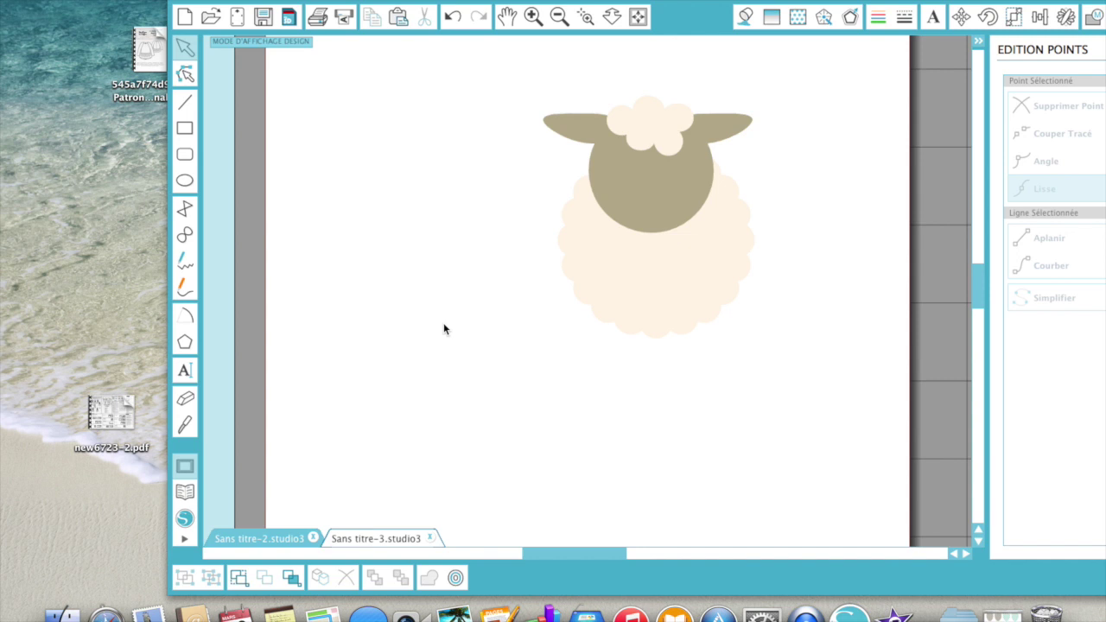
- Try to draw a mouth arc with a radius of about 7.5 mm directly on the sheep's face
{"action": "left_click", "coordinate": [186, 321]}
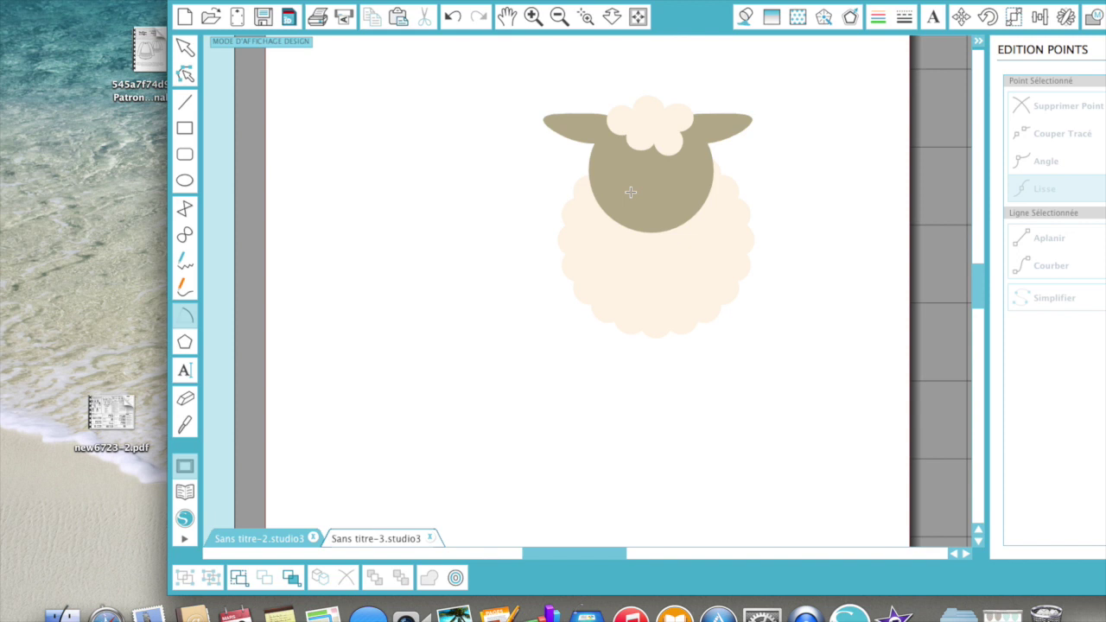
{"action": "mouse_move", "coordinate": [630, 192]}
{"action": "left_mouse_down"}
{"action": "mouse_move", "coordinate": [677, 191]}
{"action": "mouse_move", "coordinate": [642, 192]}
{"action": "left_mouse_up"}
{"action": "mouse_move", "coordinate": [642, 193]}
{"action": "left_mouse_down"}
{"action": "mouse_move", "coordinate": [634, 210]}
{"action": "mouse_move", "coordinate": [654, 194]}
{"action": "left_mouse_up"}
{"action": "left_click_drag", "start_coordinate": [653, 194], "coordinate": [653, 195]}
{"action": "key", "text": "Escape"}
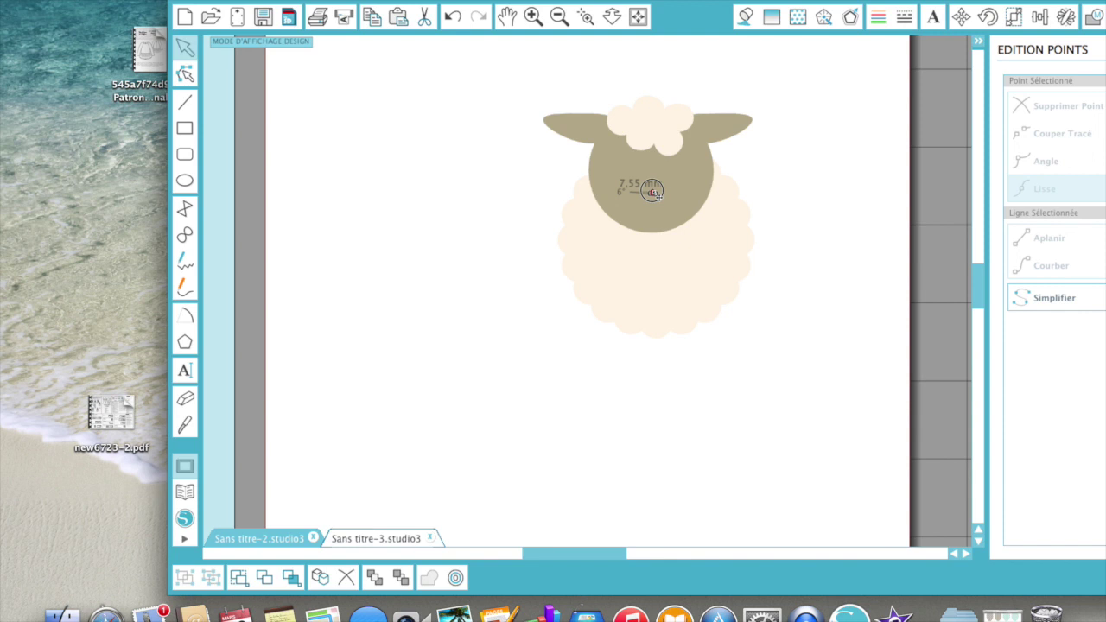
{"action": "left_click", "coordinate": [645, 196]}
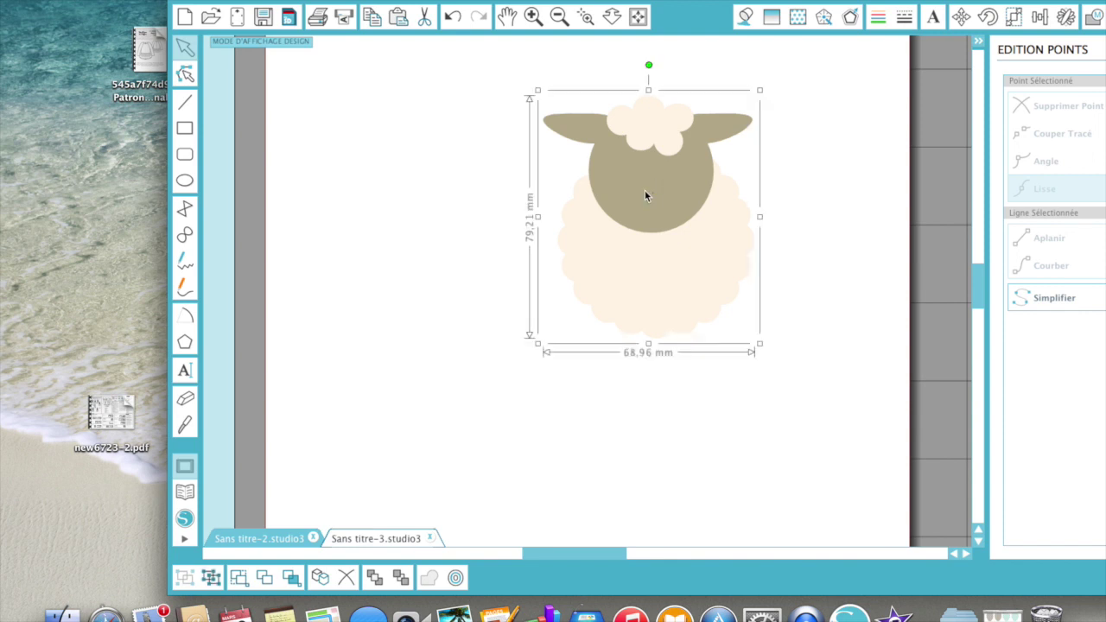
{"action": "left_click", "coordinate": [444, 254]}
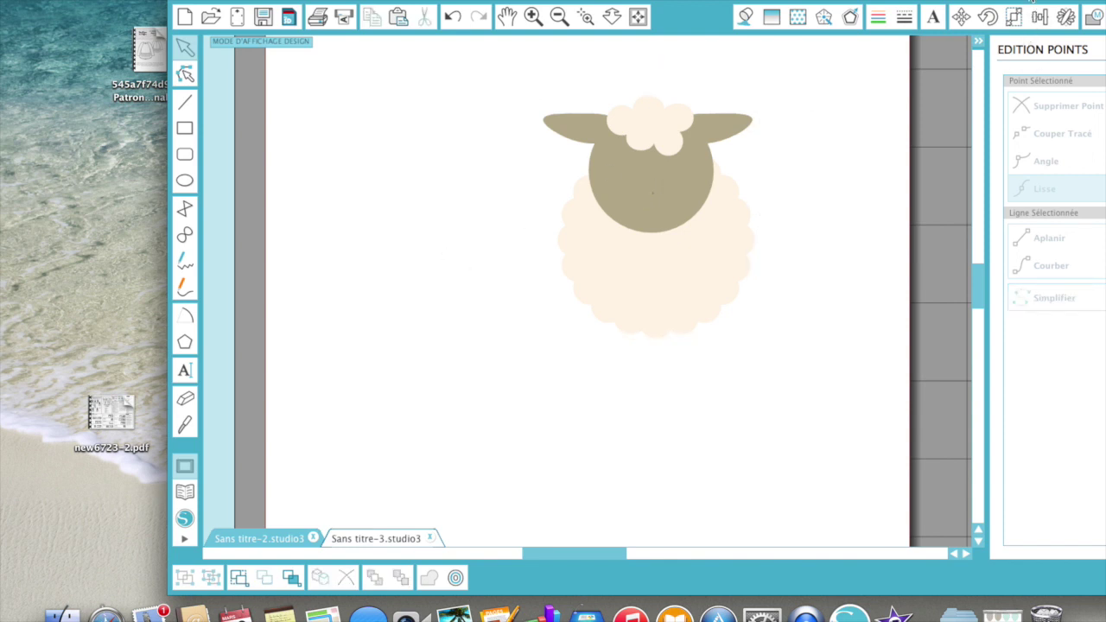
- Display the page grid and turn on snapping to the grid
{"action": "double_click", "coordinate": [1032, 3]}
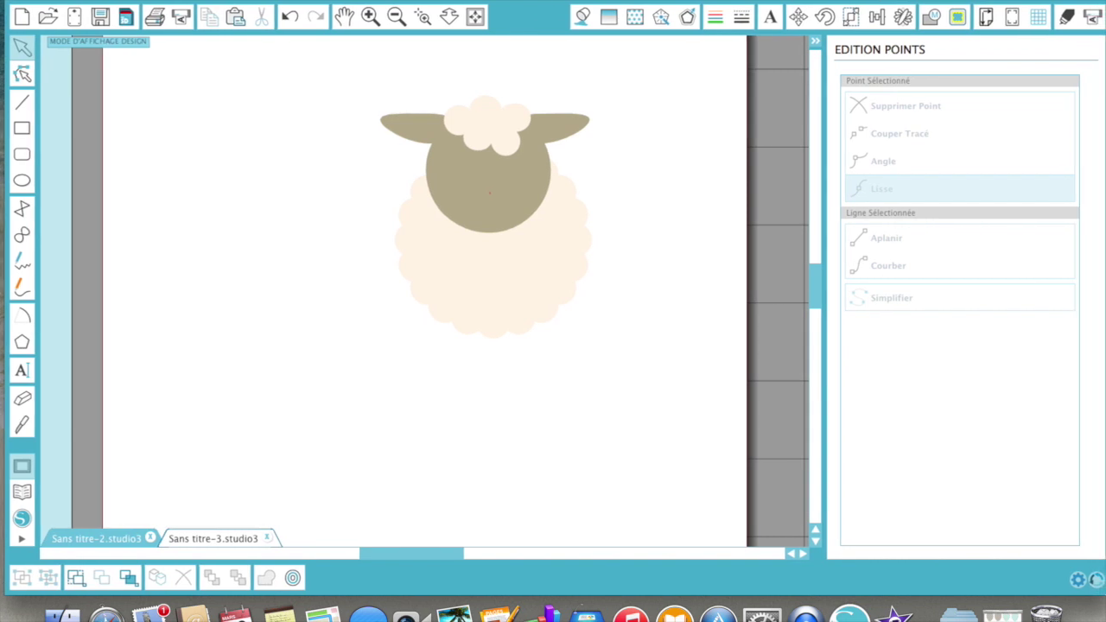
{"action": "left_click", "coordinate": [1038, 18]}
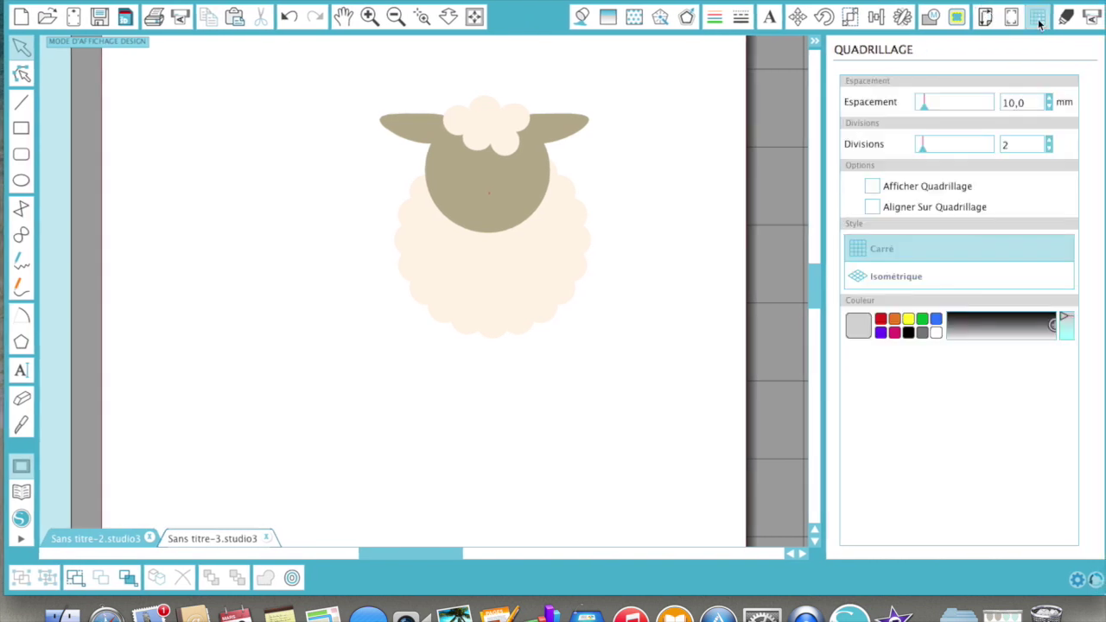
{"action": "left_click", "coordinate": [873, 208]}
{"action": "left_click", "coordinate": [873, 187]}
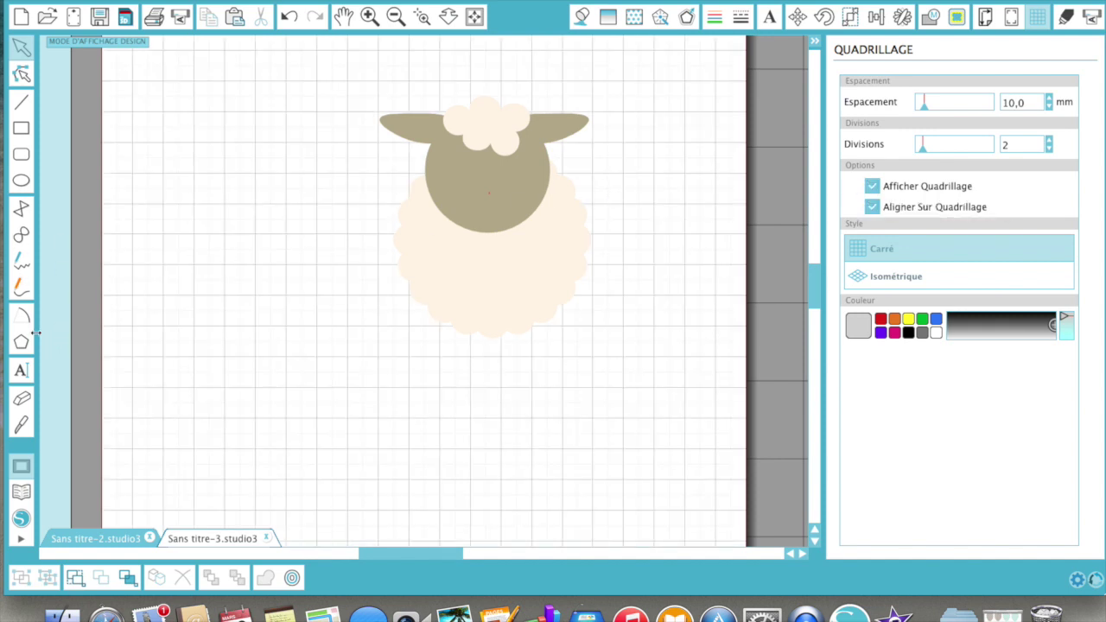
- Draw an arc with a 10 mm radius on the empty area below the sheep and extend it to a 180° half circle
{"action": "left_click", "coordinate": [26, 318]}
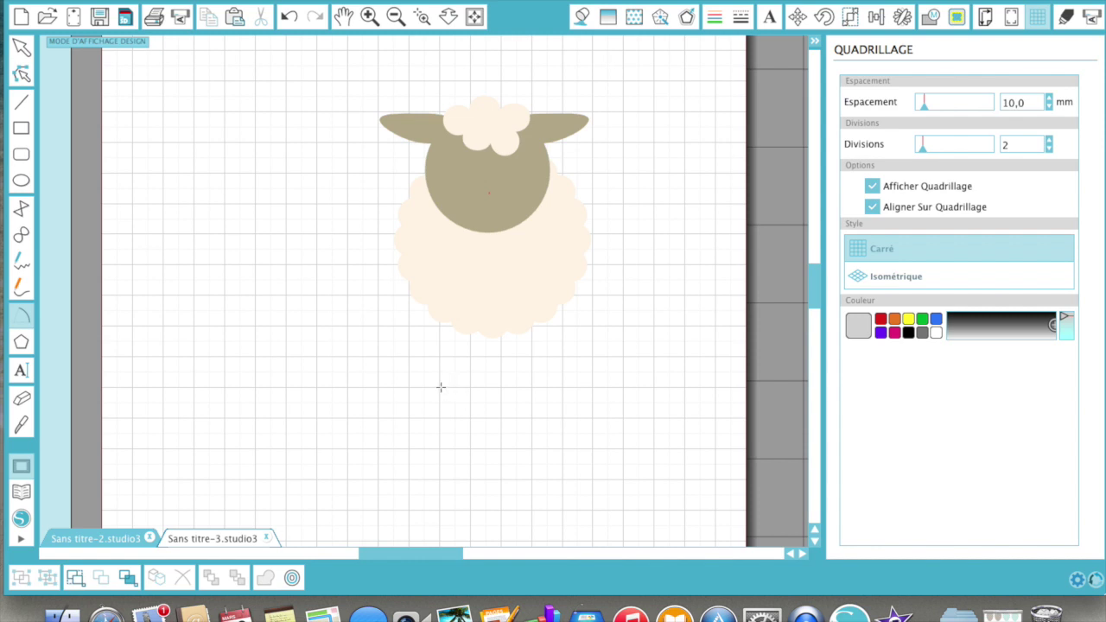
{"action": "left_click_drag", "start_coordinate": [441, 387], "coordinate": [473, 389]}
{"action": "left_click", "coordinate": [470, 388]}
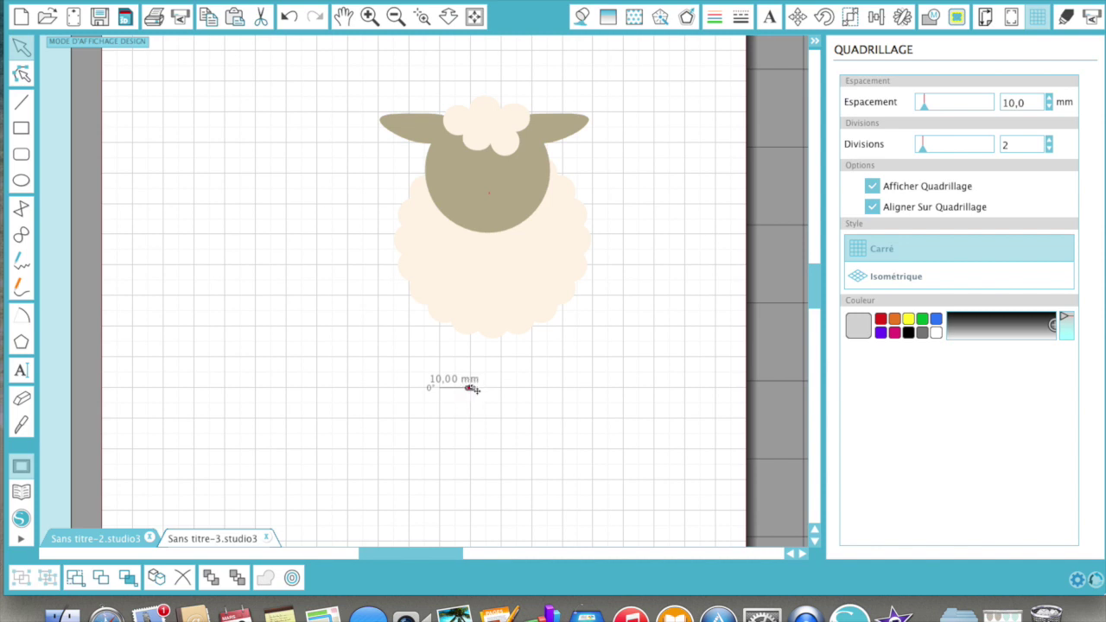
{"action": "mouse_move", "coordinate": [471, 389]}
{"action": "left_mouse_down"}
{"action": "mouse_move", "coordinate": [461, 409]}
{"action": "mouse_move", "coordinate": [478, 408]}
{"action": "left_mouse_up"}
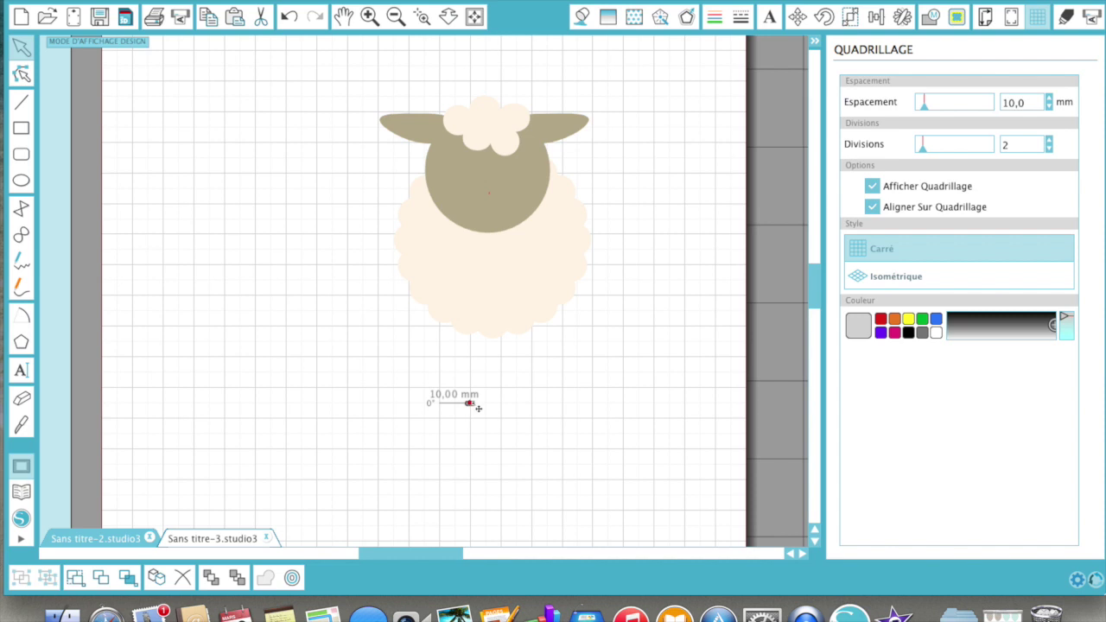
{"action": "right_click", "coordinate": [475, 411]}
{"action": "left_click", "coordinate": [469, 399]}
{"action": "left_click_drag", "start_coordinate": [469, 402], "coordinate": [372, 409]}
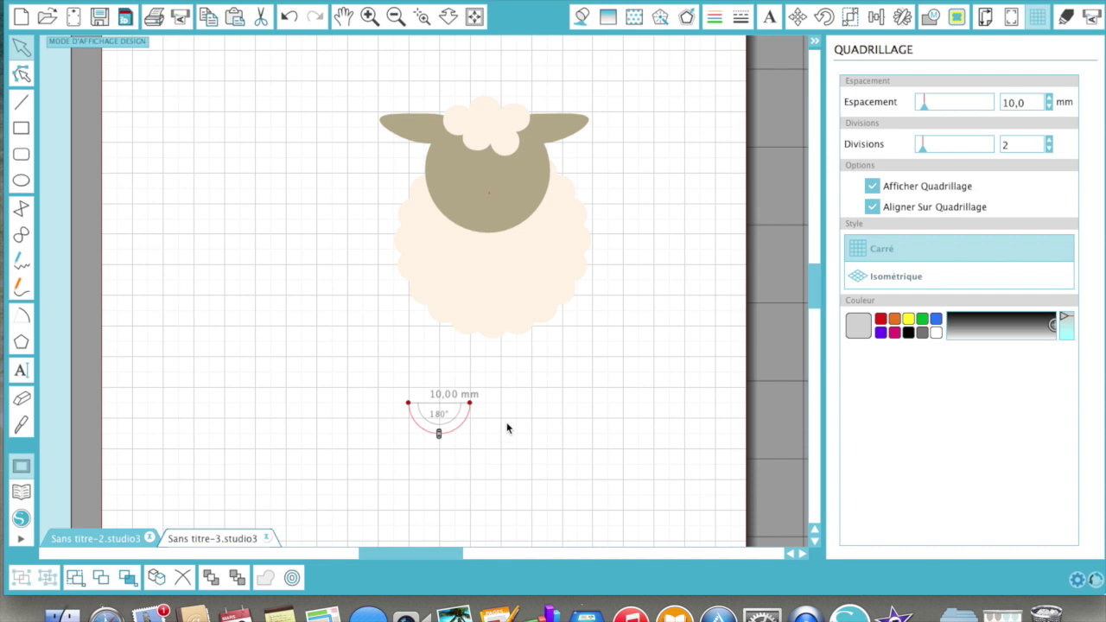
- Slice horizontally through both upper ends of the half circle with the knife and delete the two cut-off end pieces
{"action": "left_click", "coordinate": [22, 423]}
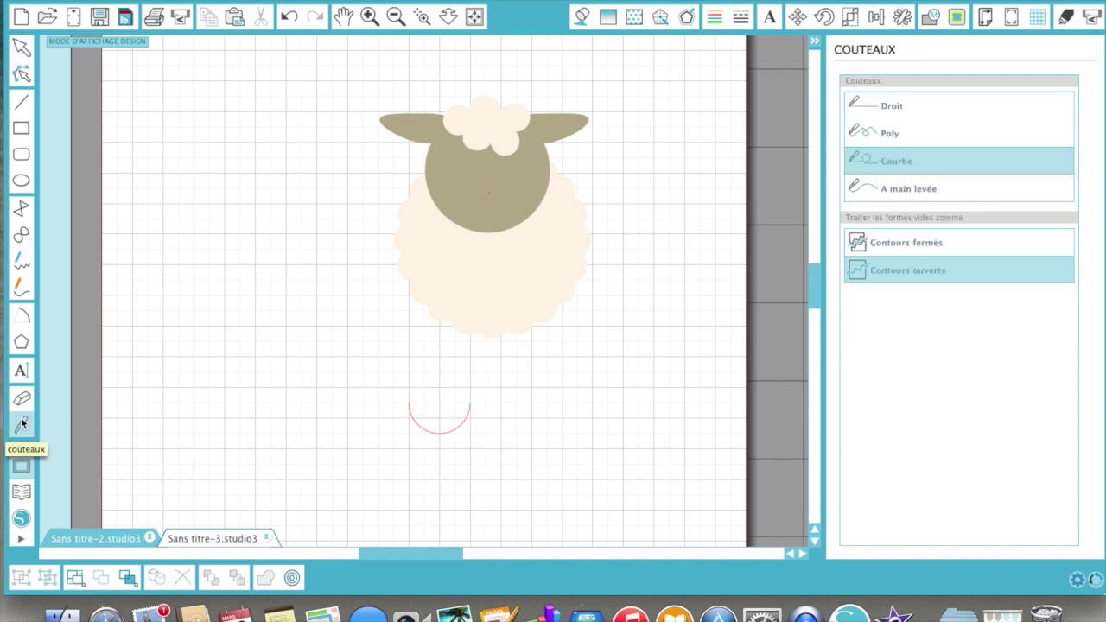
{"action": "left_click", "coordinate": [407, 416]}
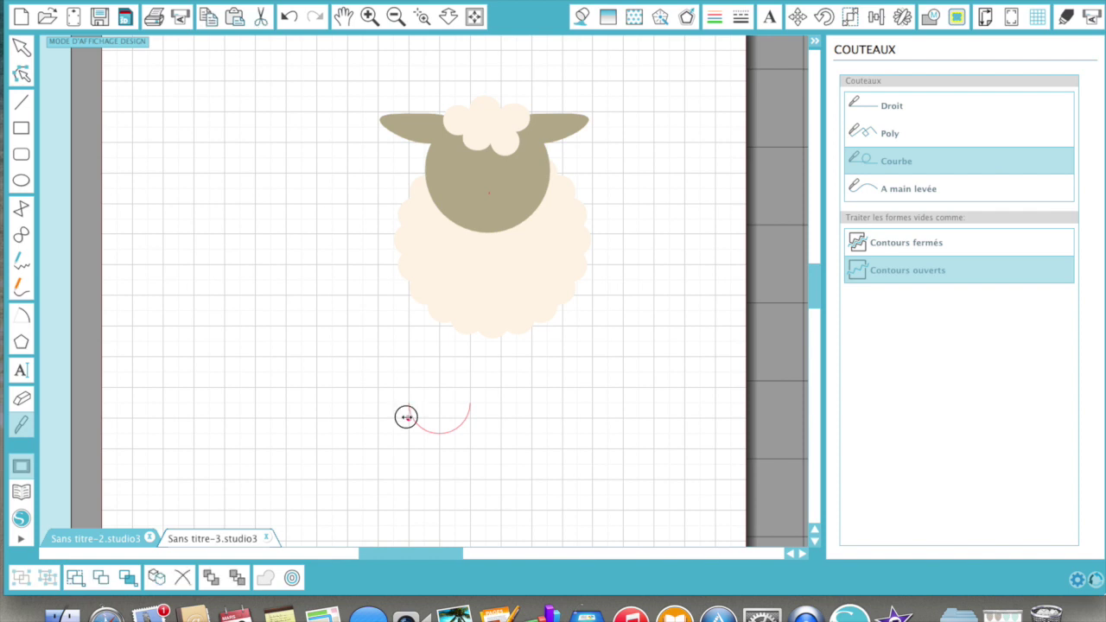
{"action": "left_click_drag", "start_coordinate": [407, 417], "coordinate": [484, 418]}
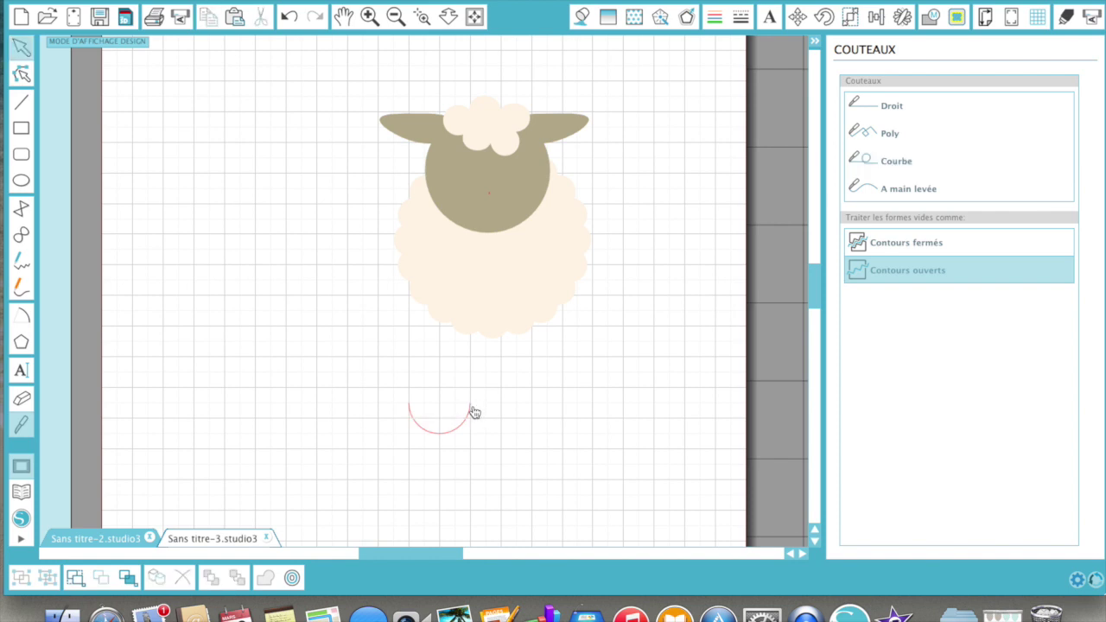
{"action": "left_click", "coordinate": [471, 416]}
{"action": "key", "text": "Delete"}
{"action": "left_click", "coordinate": [411, 415]}
{"action": "key", "text": "Delete"}
- Set the line thickness of the remaining arc to 2.4 pt
{"action": "left_click", "coordinate": [451, 438]}
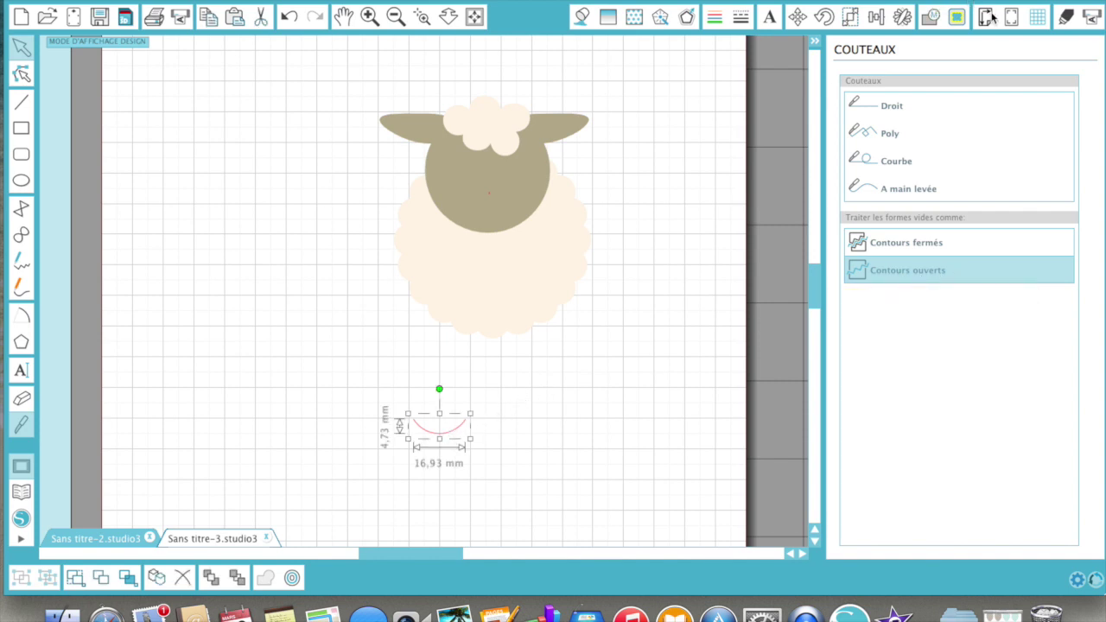
{"action": "left_click", "coordinate": [739, 17]}
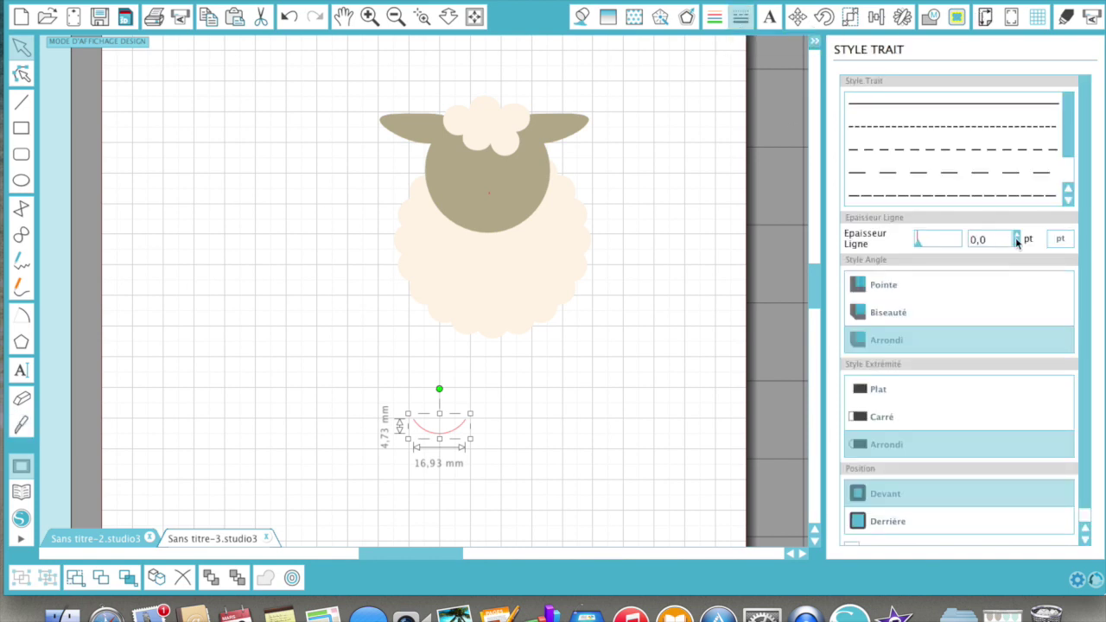
{"action": "left_click", "coordinate": [1017, 240]}
{"action": "left_click", "coordinate": [1018, 239]}
{"action": "left_click", "coordinate": [1017, 239]}
- Shrink the arc to about 9.6 mm wide and place it on the lower part of the sheep's face as a mouth
{"action": "left_click_drag", "start_coordinate": [469, 439], "coordinate": [487, 201]}
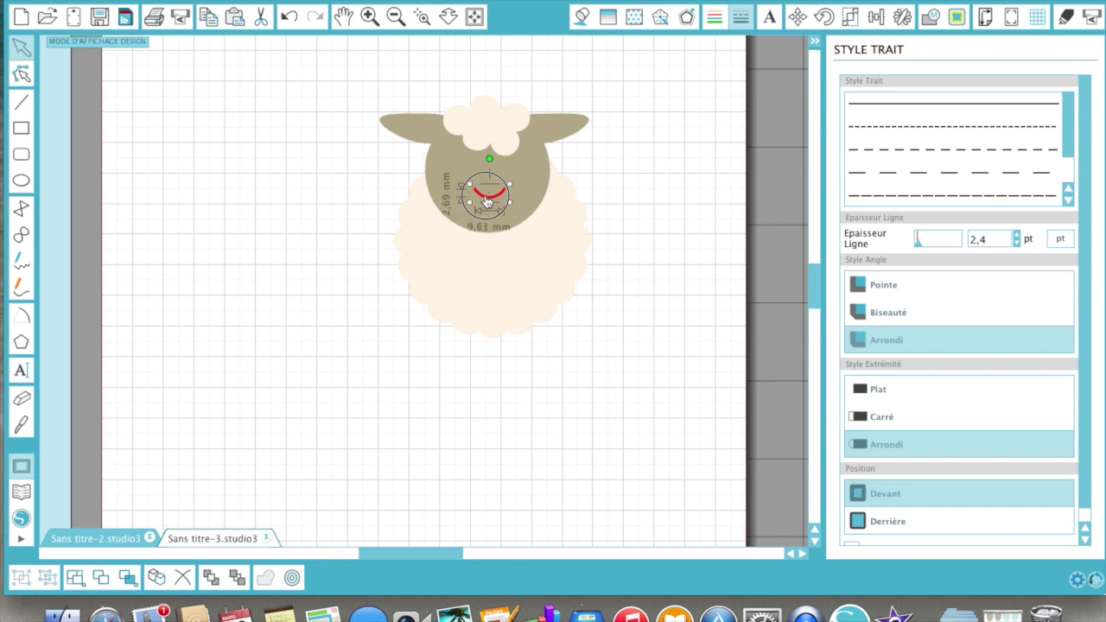
{"action": "left_click_drag", "start_coordinate": [488, 202], "coordinate": [488, 202]}
{"action": "left_click", "coordinate": [633, 269]}
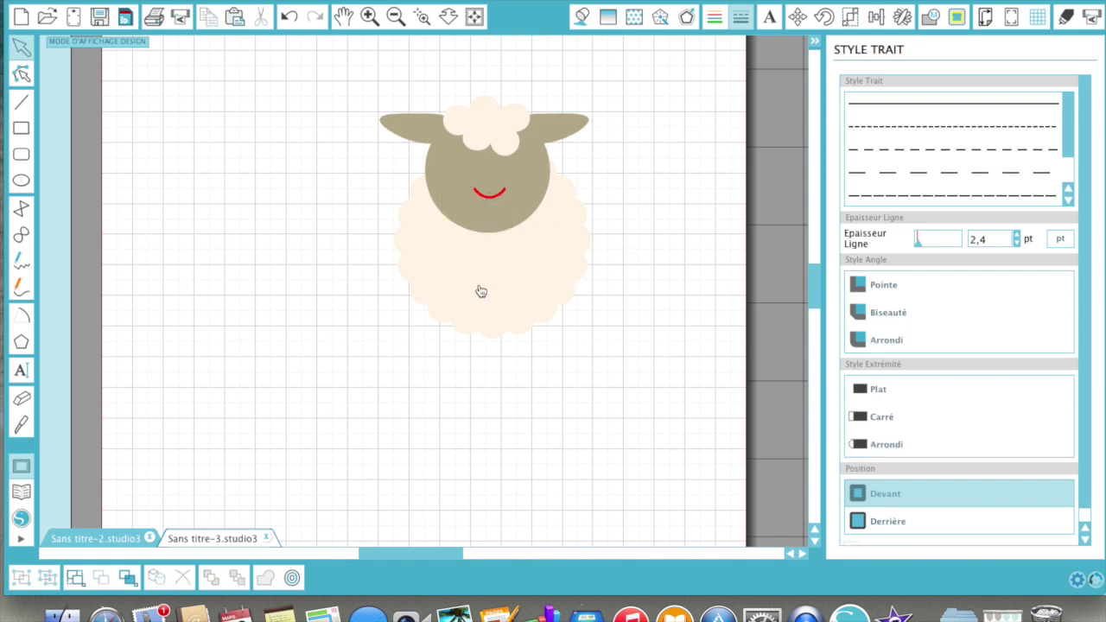
- Move the grouped sheep to the left, leaving the mouth arc standing alone on the page
{"action": "left_click", "coordinate": [497, 197]}
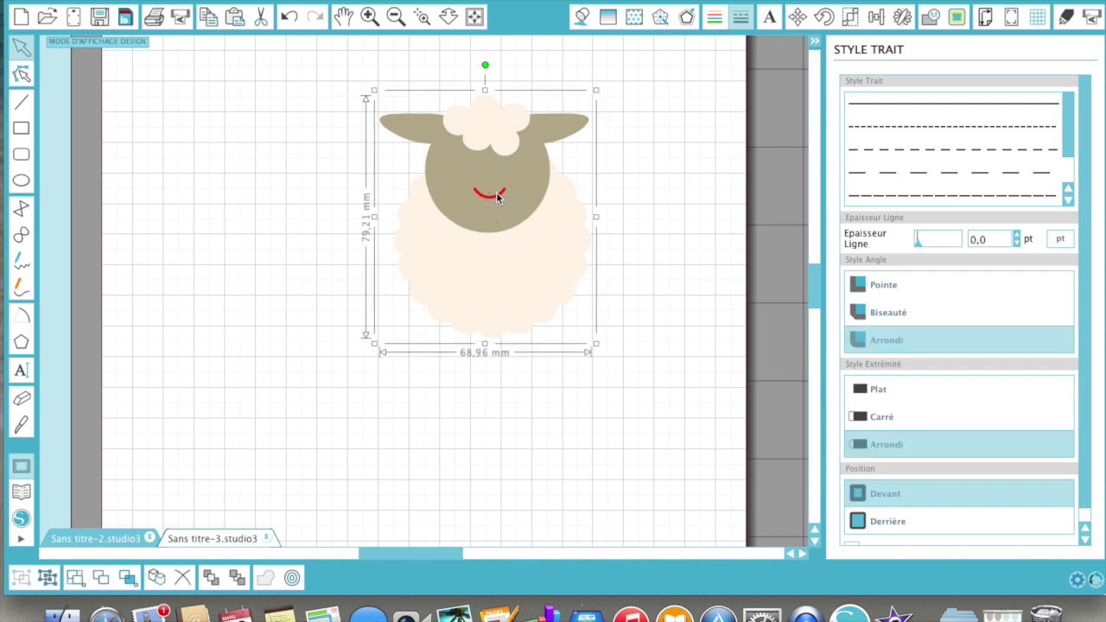
{"action": "left_click", "coordinate": [632, 156]}
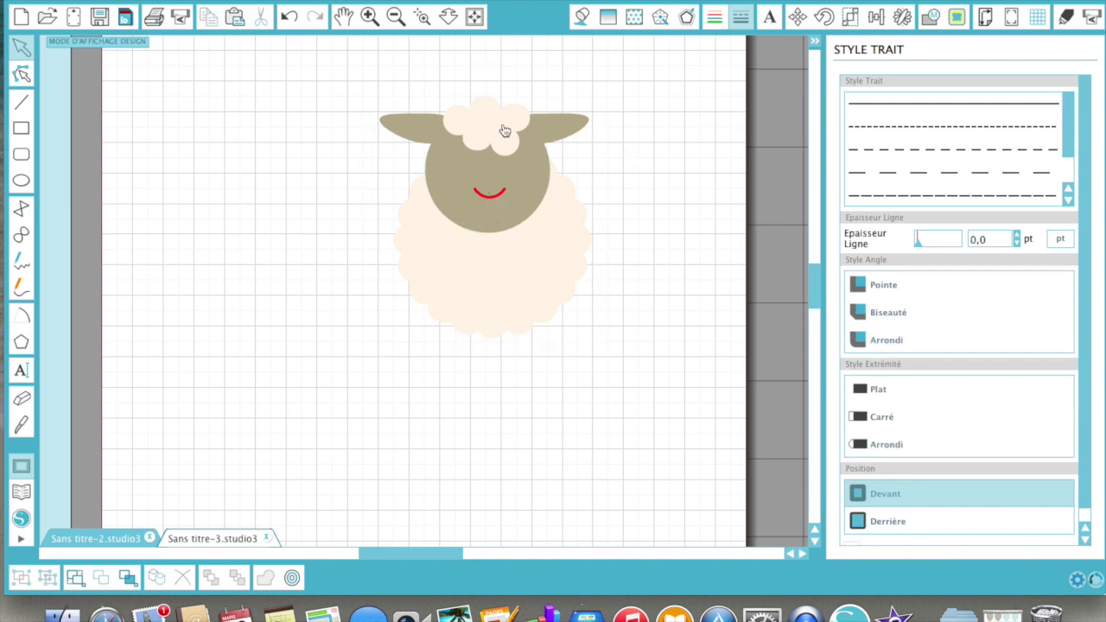
{"action": "left_click_drag", "start_coordinate": [505, 130], "coordinate": [321, 114]}
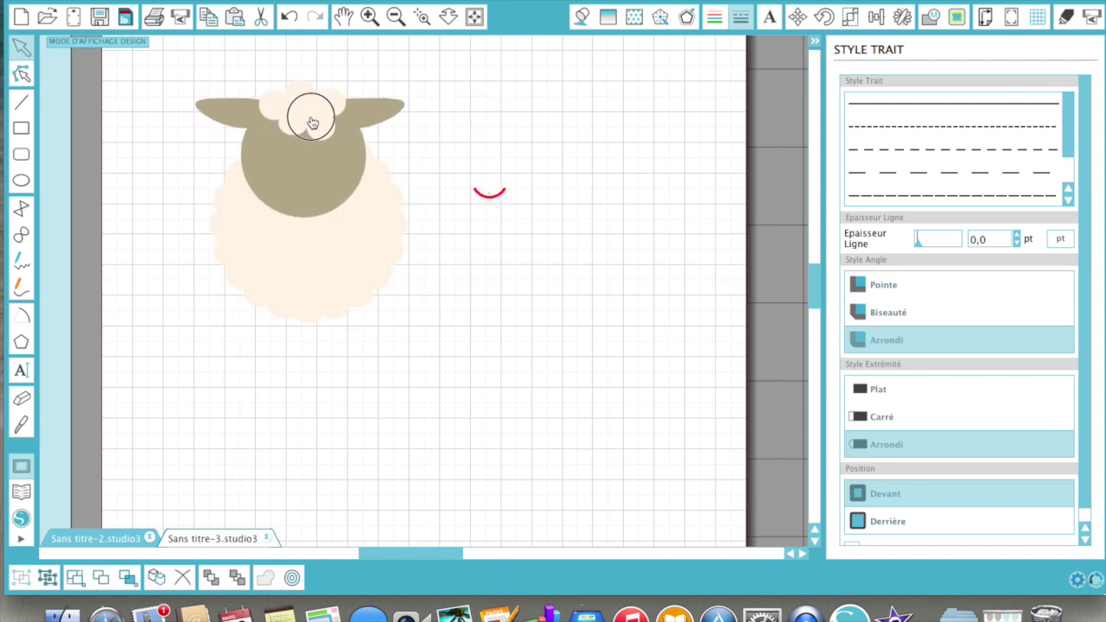
- Try to create a mirrored copy of the mouth arc above it with Copie miroir Au-dessus
{"action": "left_click", "coordinate": [497, 199]}
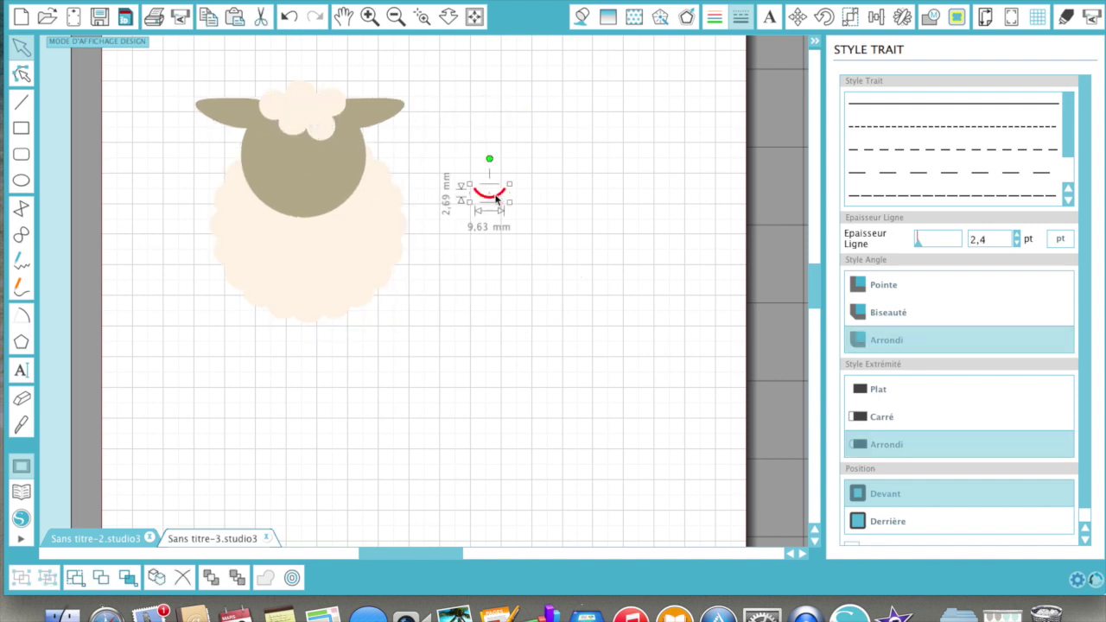
{"action": "left_click", "coordinate": [902, 16]}
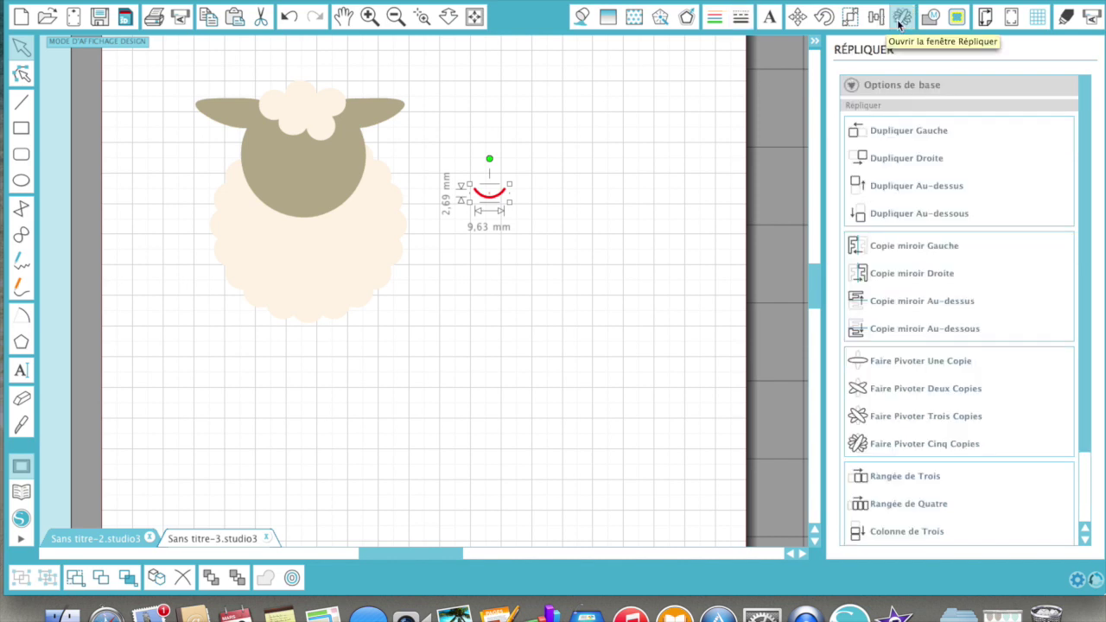
{"action": "left_click", "coordinate": [904, 299]}
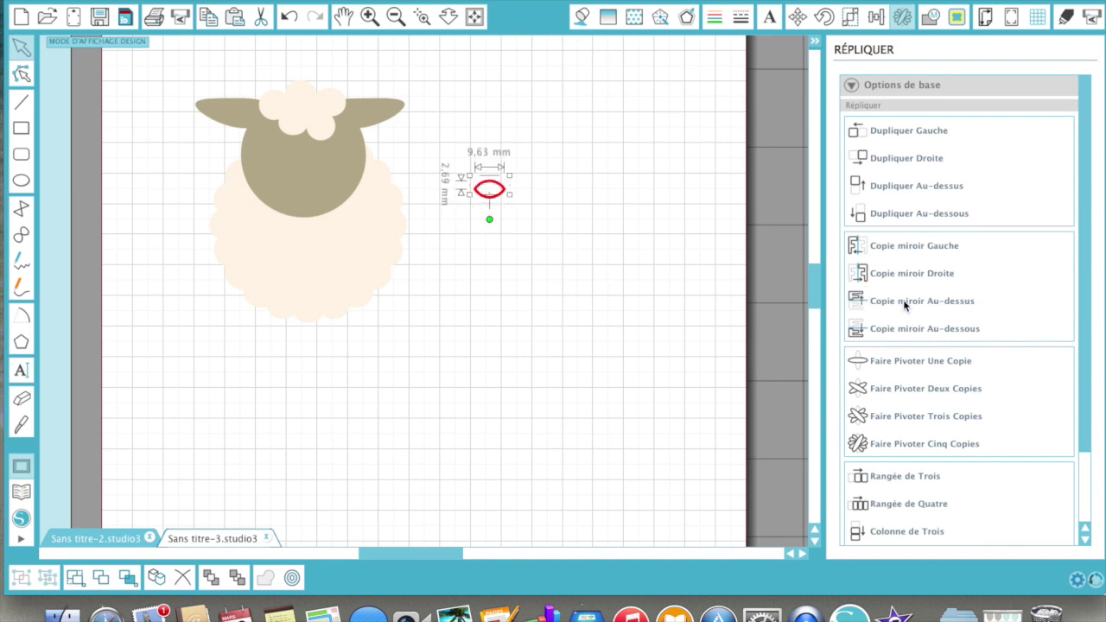
{"action": "key", "text": "super+z"}
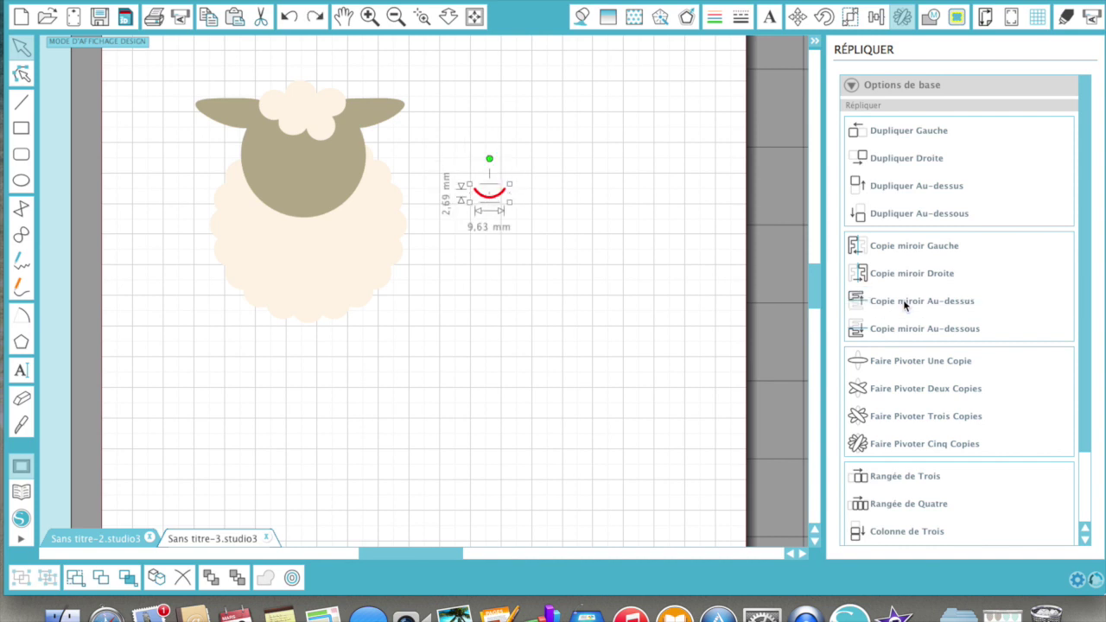
- Duplicate the mouth arc with Dupliquer Gauche and place the copy below and slightly to the right of the original
{"action": "left_click", "coordinate": [923, 134]}
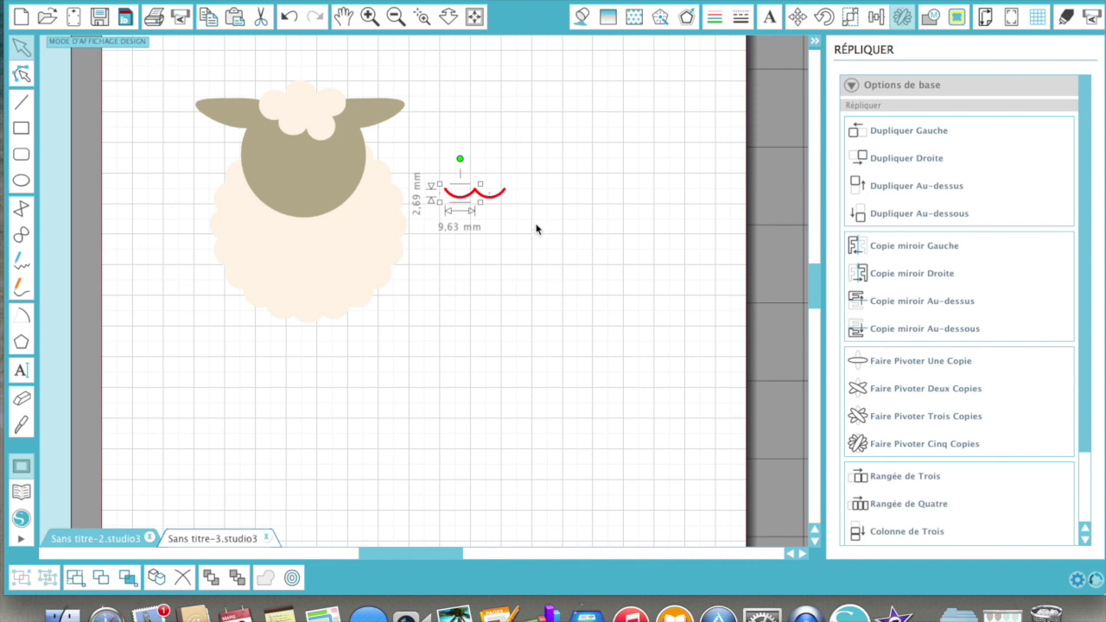
{"action": "left_click", "coordinate": [455, 200]}
{"action": "left_click_drag", "start_coordinate": [455, 200], "coordinate": [536, 275]}
{"action": "key", "text": "super+z"}
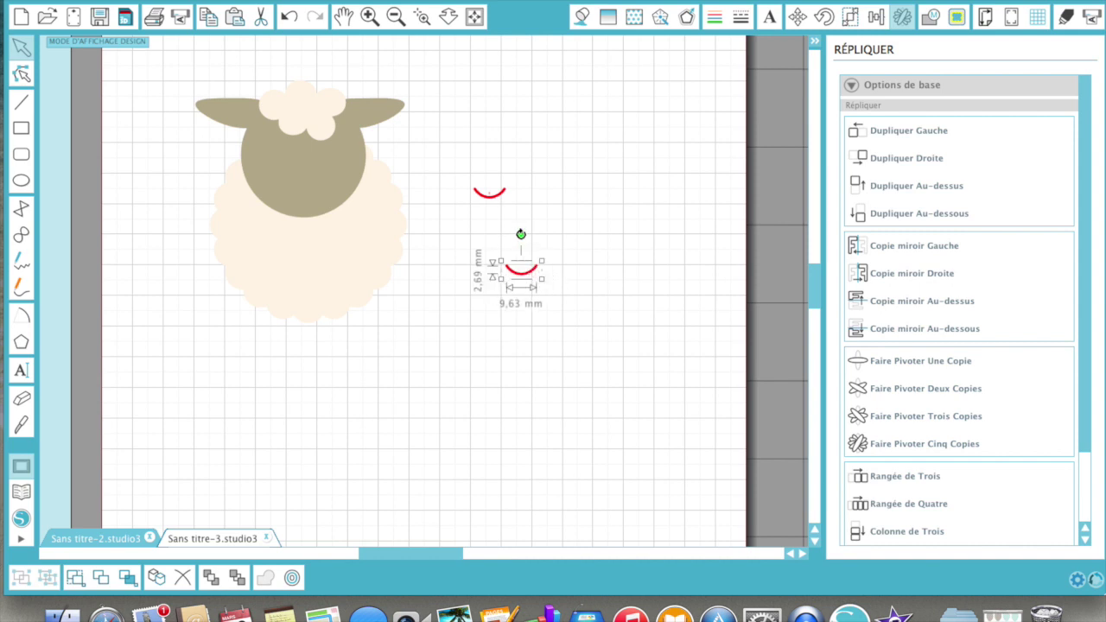
- Rotate the copied arc counter-clockwise so it stands steeply tilted, and bring it up just under the original arc
{"action": "left_click_drag", "start_coordinate": [521, 235], "coordinate": [482, 247]}
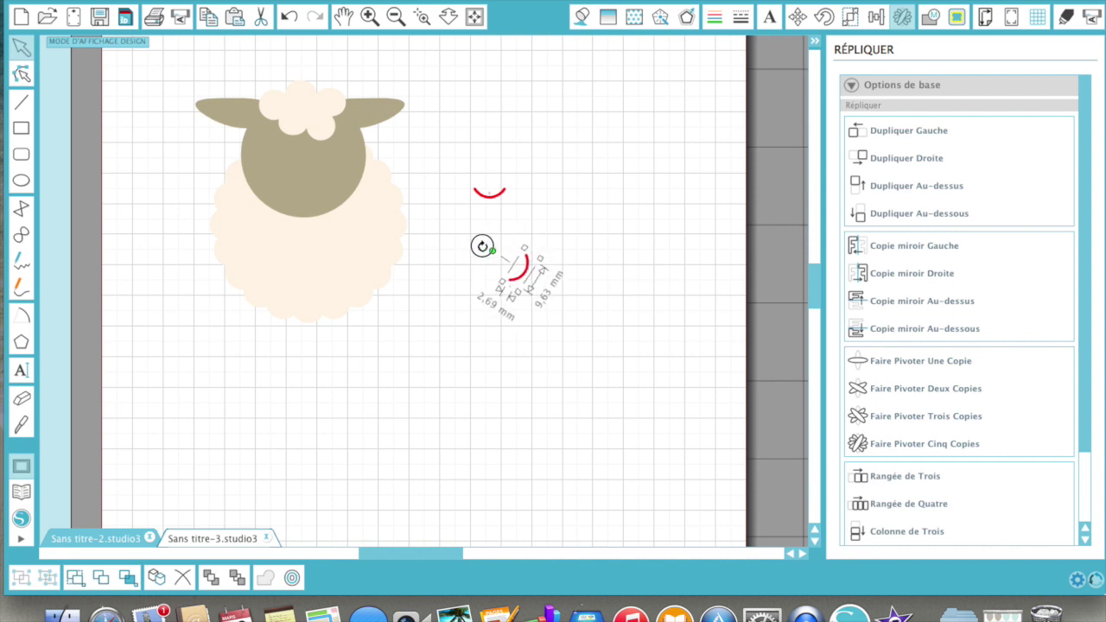
{"action": "right_click", "coordinate": [523, 275]}
{"action": "key", "text": "Escape"}
{"action": "left_click_drag", "start_coordinate": [525, 277], "coordinate": [497, 231]}
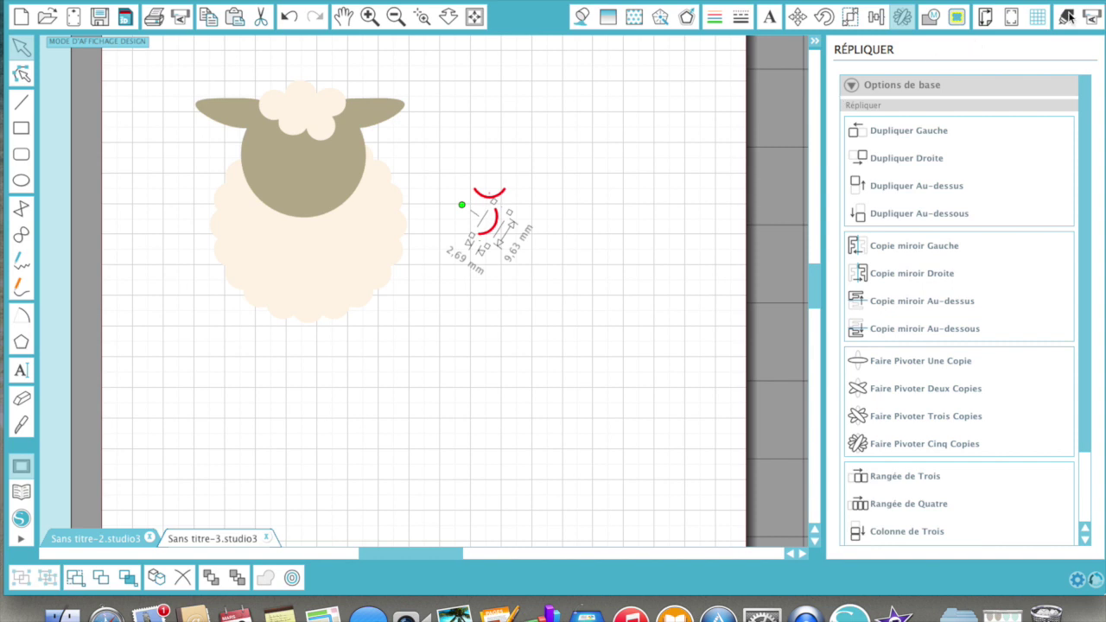
- Turn off Aligner Sur Quadrillage and Afficher Quadrillage for the page grid
{"action": "left_click", "coordinate": [1038, 18]}
{"action": "left_click", "coordinate": [872, 207]}
{"action": "left_click", "coordinate": [872, 187]}
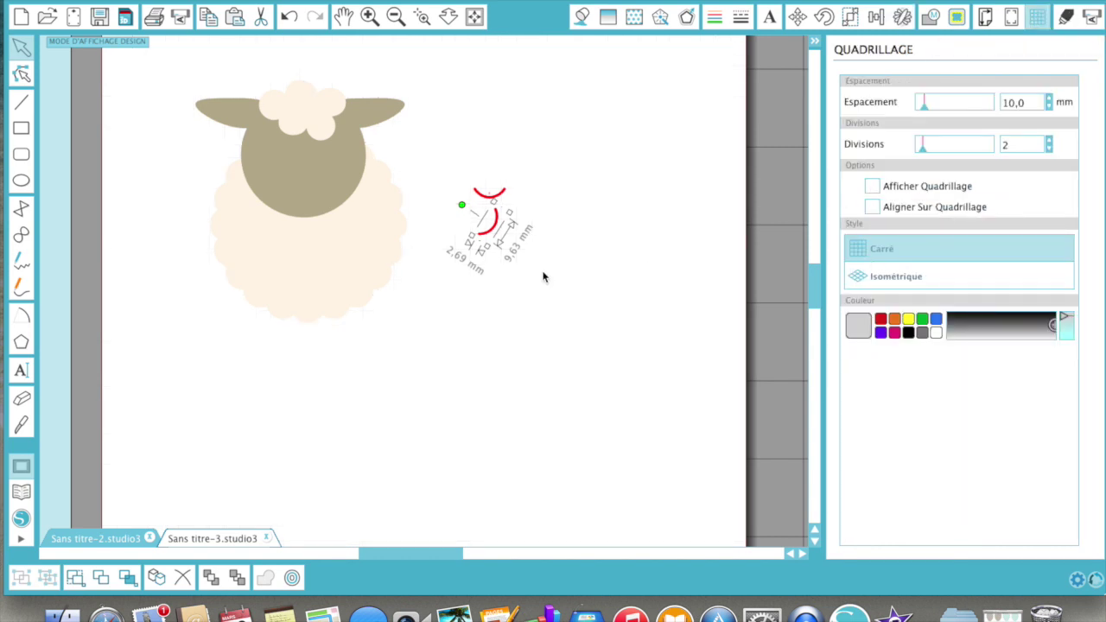
- Fit the tilted arc's upper end against the middle of the upper arc and mirror it with Copie miroir Droite
{"action": "left_click", "coordinate": [494, 232]}
{"action": "left_click_drag", "start_coordinate": [494, 231], "coordinate": [486, 222]}
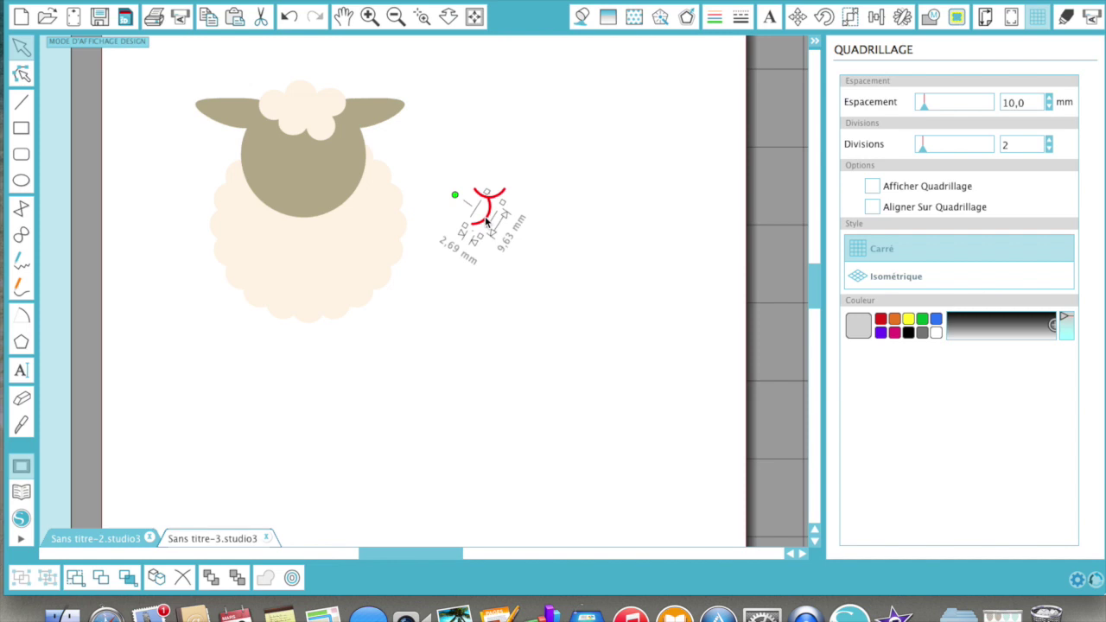
{"action": "left_click", "coordinate": [901, 19]}
{"action": "left_click", "coordinate": [902, 85]}
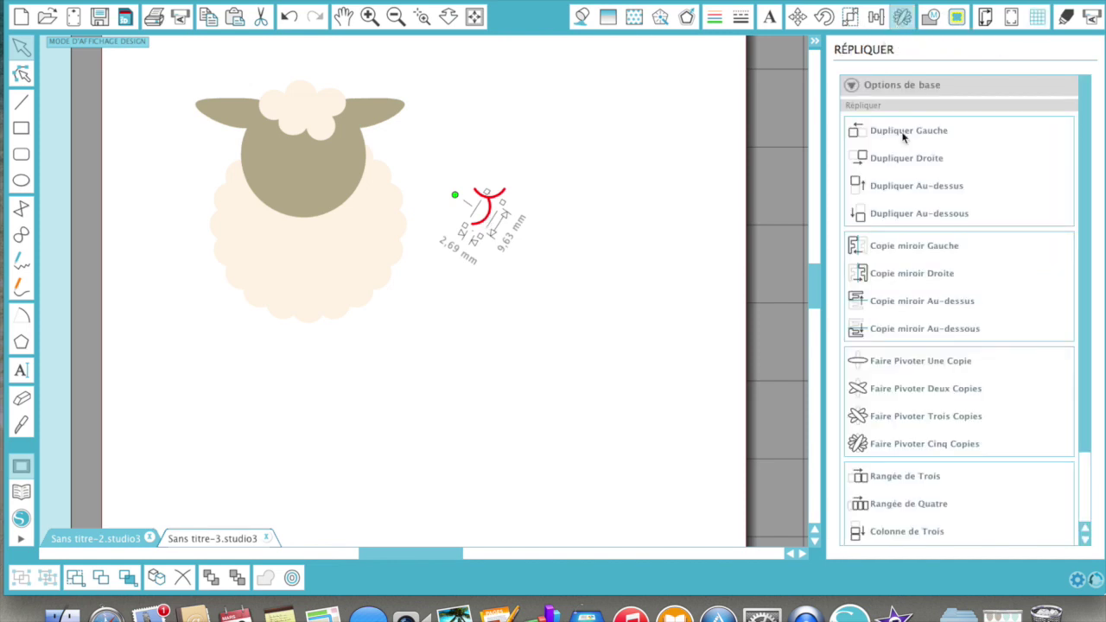
{"action": "left_click", "coordinate": [935, 273]}
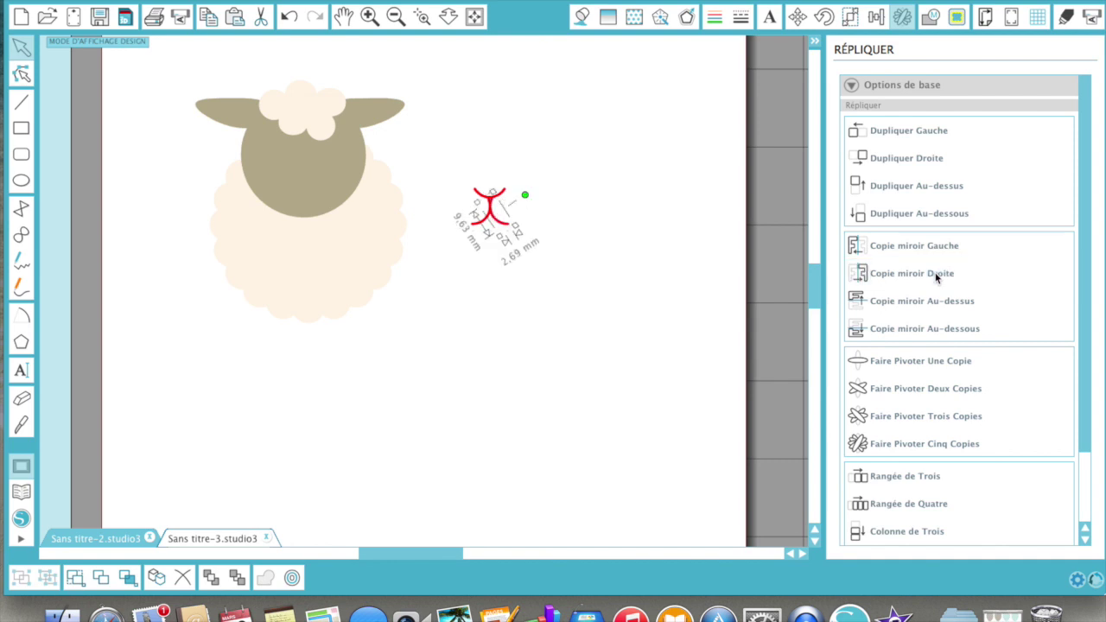
{"action": "left_click", "coordinate": [633, 262]}
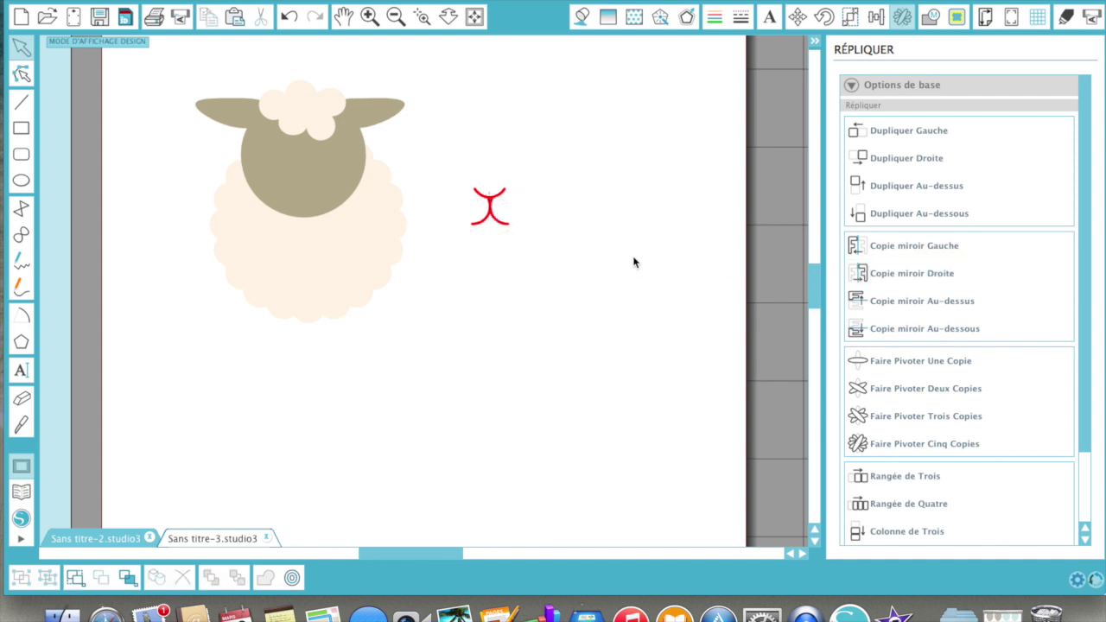
- Nudge the upper arc slightly down so it overlaps the junction of the two lower arcs
{"action": "left_click", "coordinate": [500, 198]}
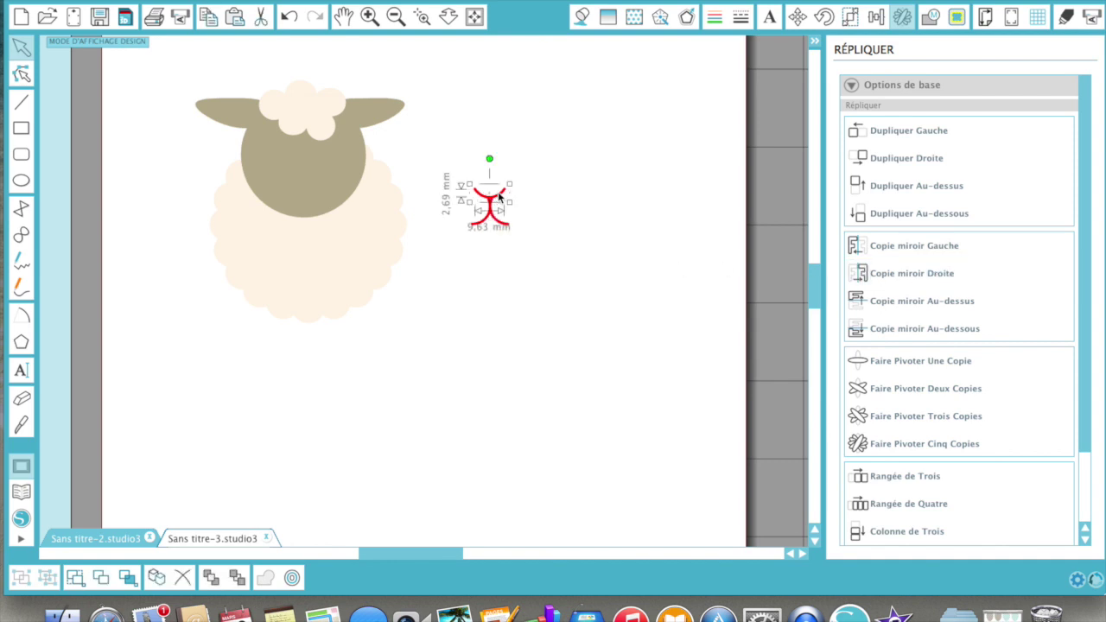
{"action": "key", "text": "Down"}
{"action": "key", "text": "Down"}
{"action": "key", "text": "Down"}
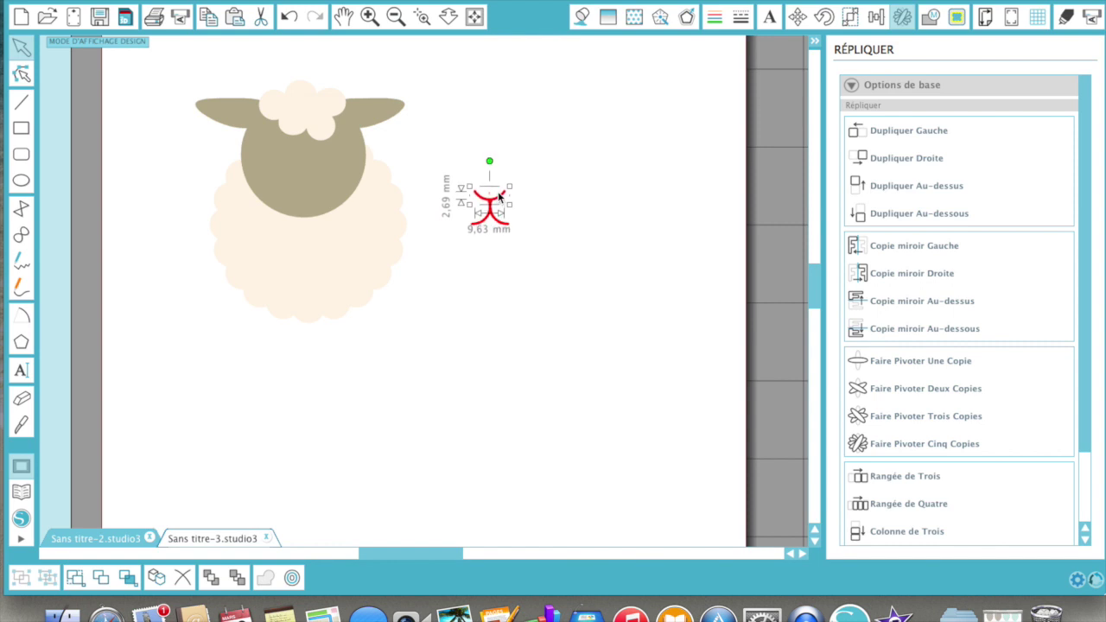
{"action": "left_click", "coordinate": [532, 200]}
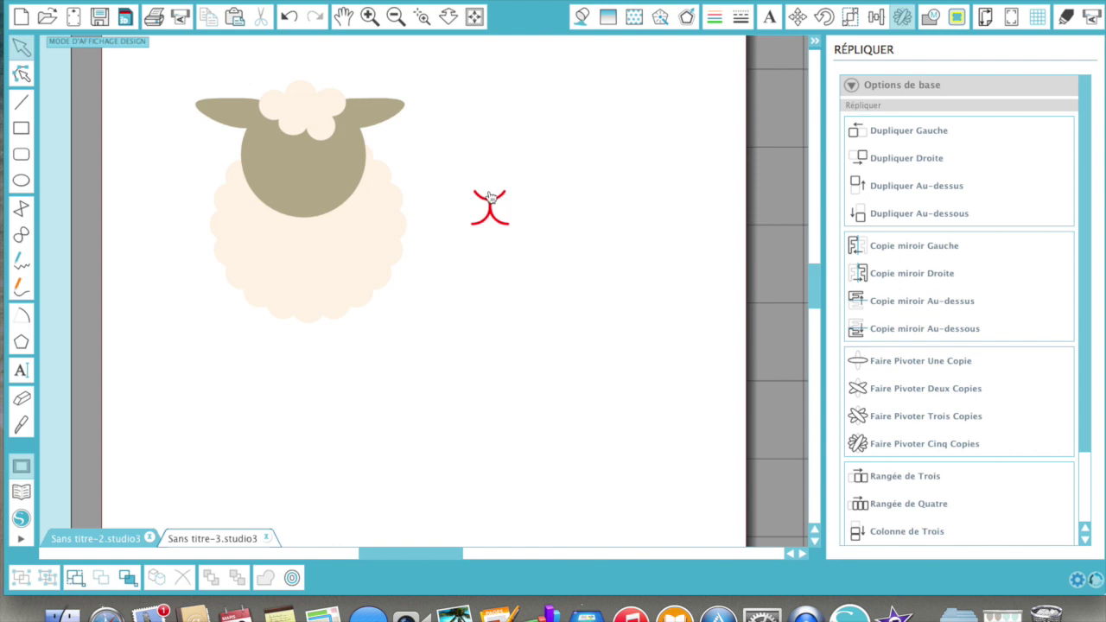
- Change the line colour of all three mouth arcs to black
{"action": "left_click_drag", "start_coordinate": [455, 159], "coordinate": [554, 315]}
{"action": "left_click", "coordinate": [554, 315]}
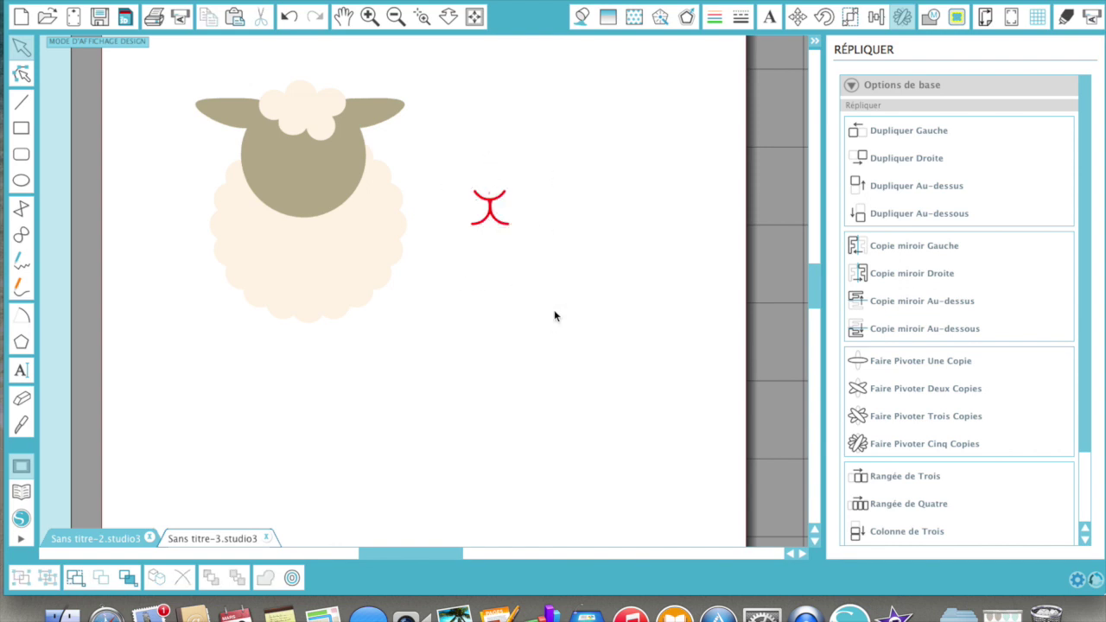
{"action": "left_click", "coordinate": [490, 197]}
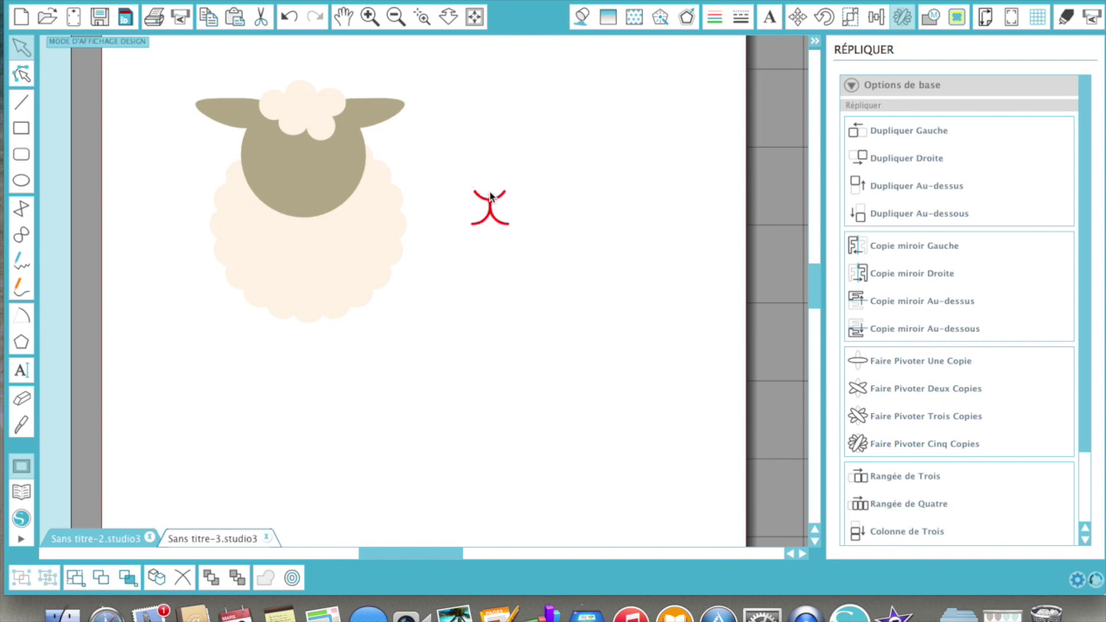
{"action": "left_click", "coordinate": [490, 194]}
{"action": "left_click_drag", "start_coordinate": [436, 145], "coordinate": [543, 288]}
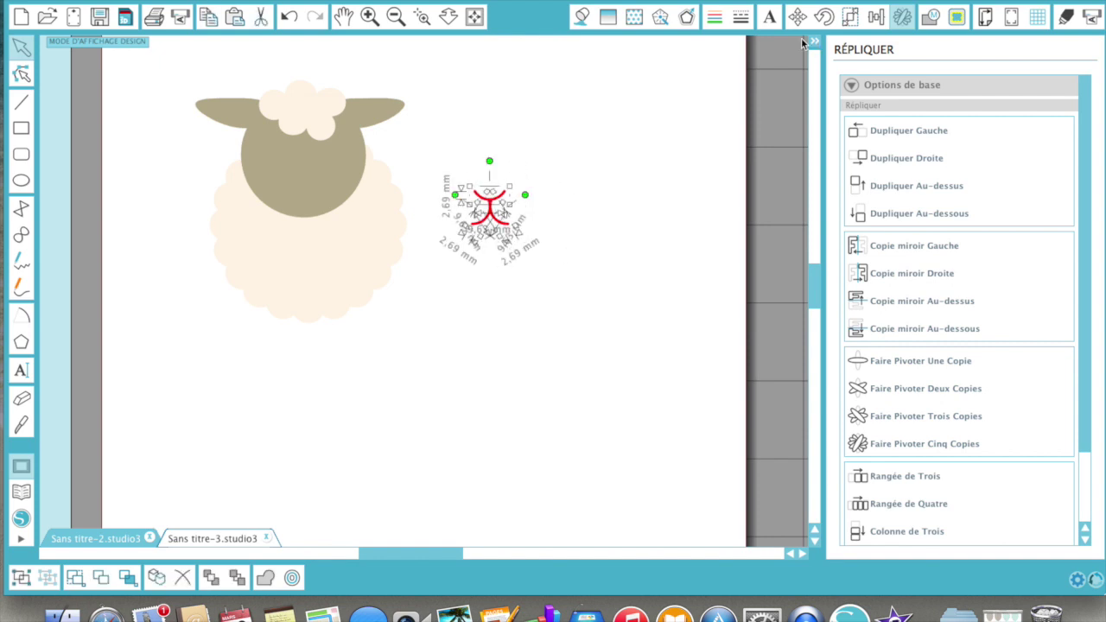
{"action": "left_click", "coordinate": [714, 18]}
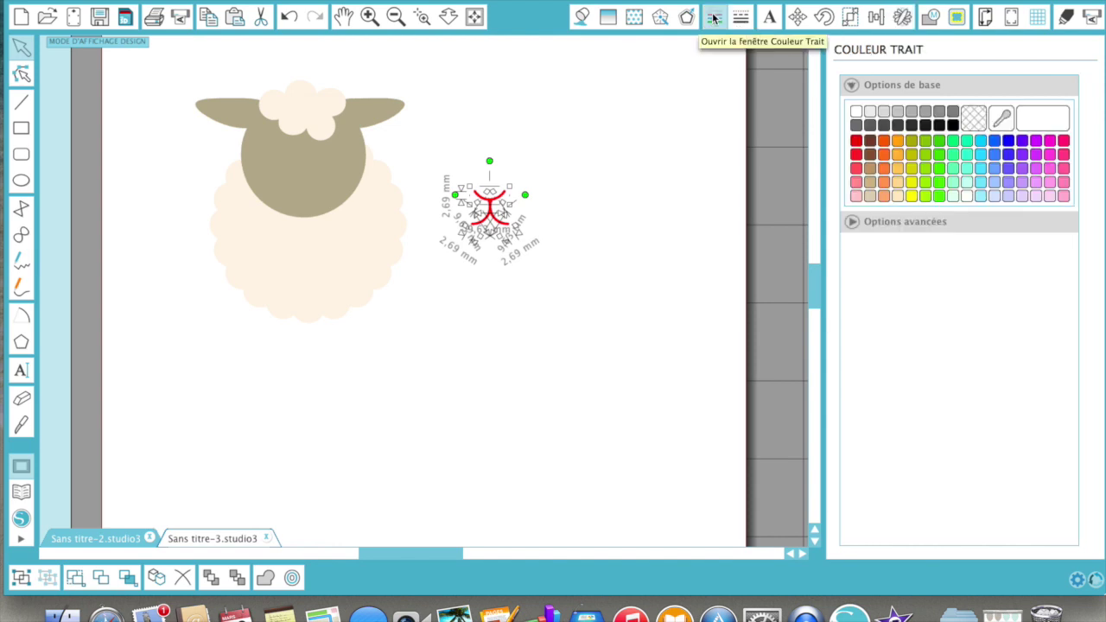
{"action": "left_click", "coordinate": [953, 125]}
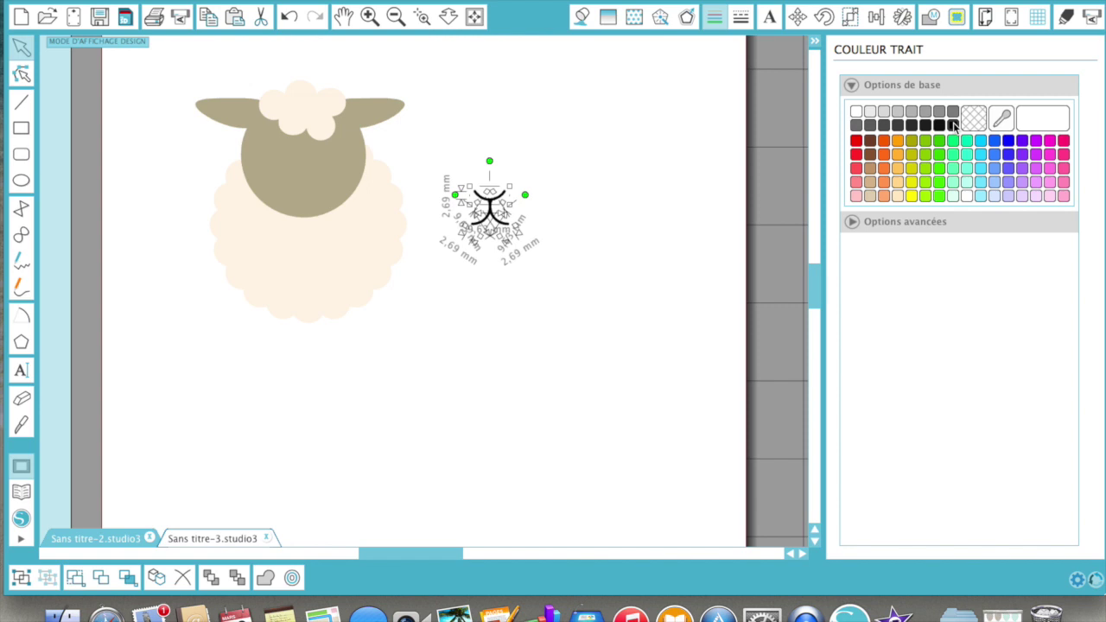
- Set the cut style of the three mouth arcs to Aucune Découpe
{"action": "left_click", "coordinate": [1066, 17]}
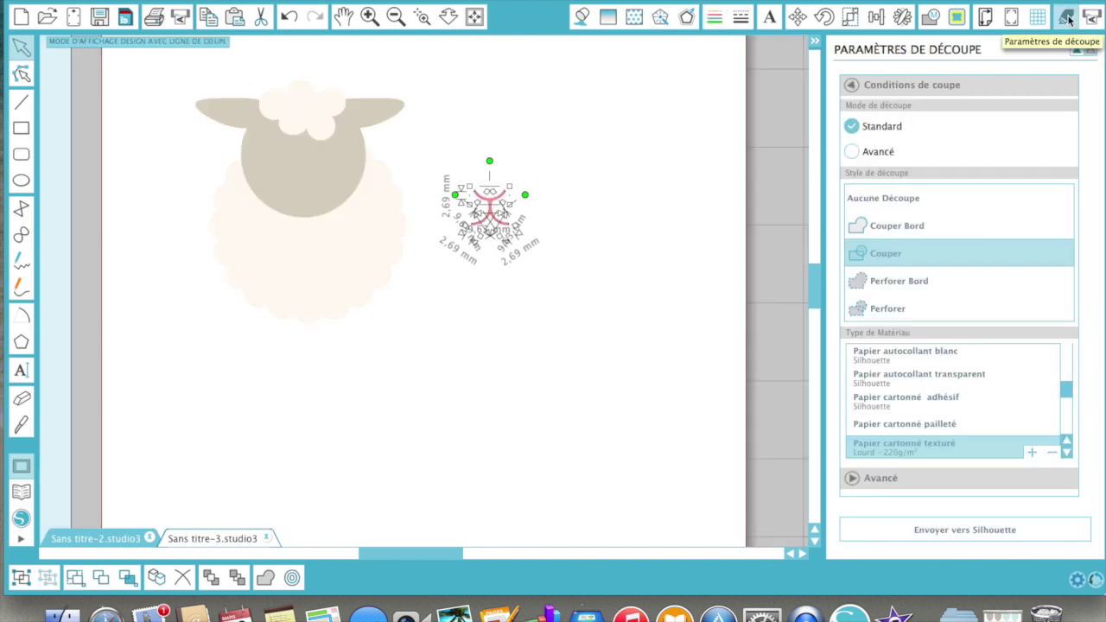
{"action": "left_click", "coordinate": [903, 201]}
{"action": "left_click", "coordinate": [620, 335]}
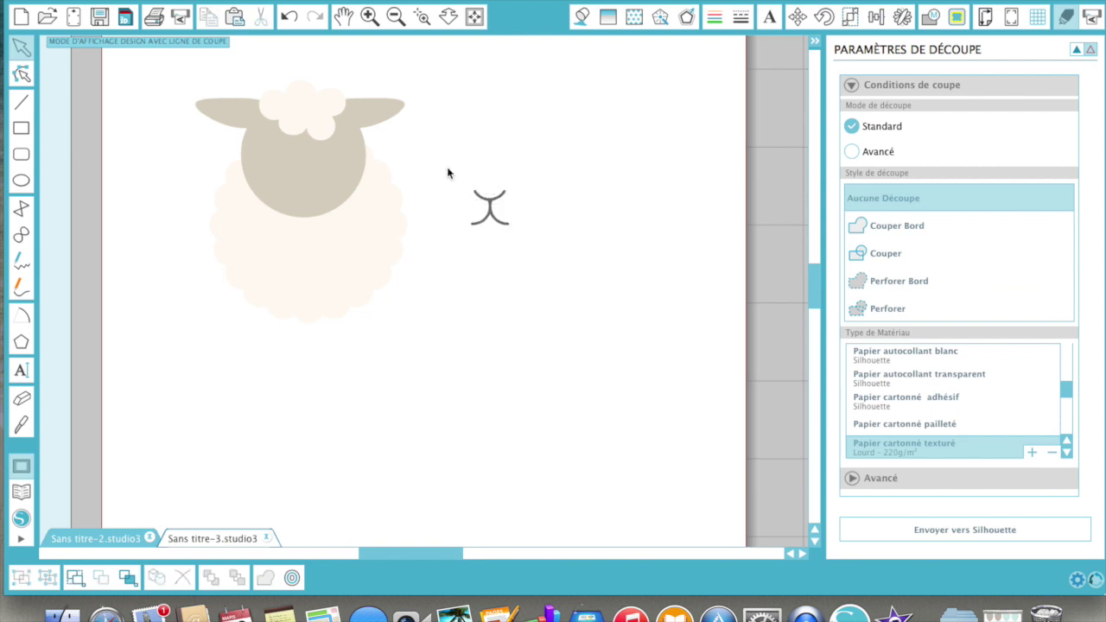
- Group the three mouth arcs and shrink the group to about 9.7 × 8.9 mm
{"action": "left_click_drag", "start_coordinate": [434, 169], "coordinate": [514, 234]}
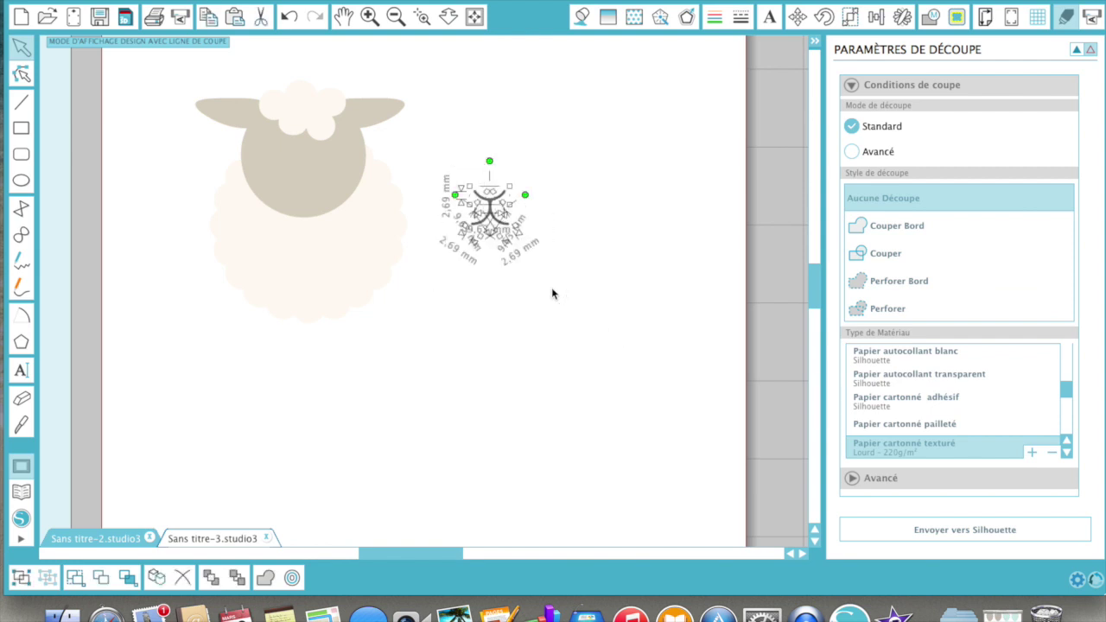
{"action": "key", "text": "super+g"}
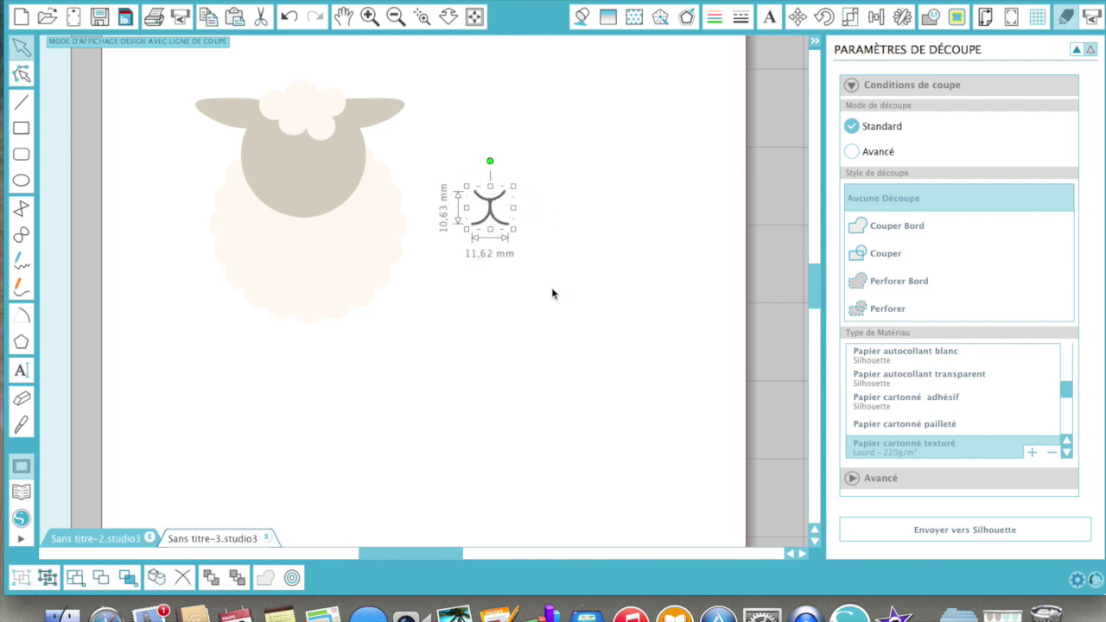
{"action": "mouse_move", "coordinate": [513, 230]}
{"action": "left_mouse_down"}
{"action": "mouse_move", "coordinate": [502, 217]}
{"action": "mouse_move", "coordinate": [508, 224]}
{"action": "left_mouse_up"}
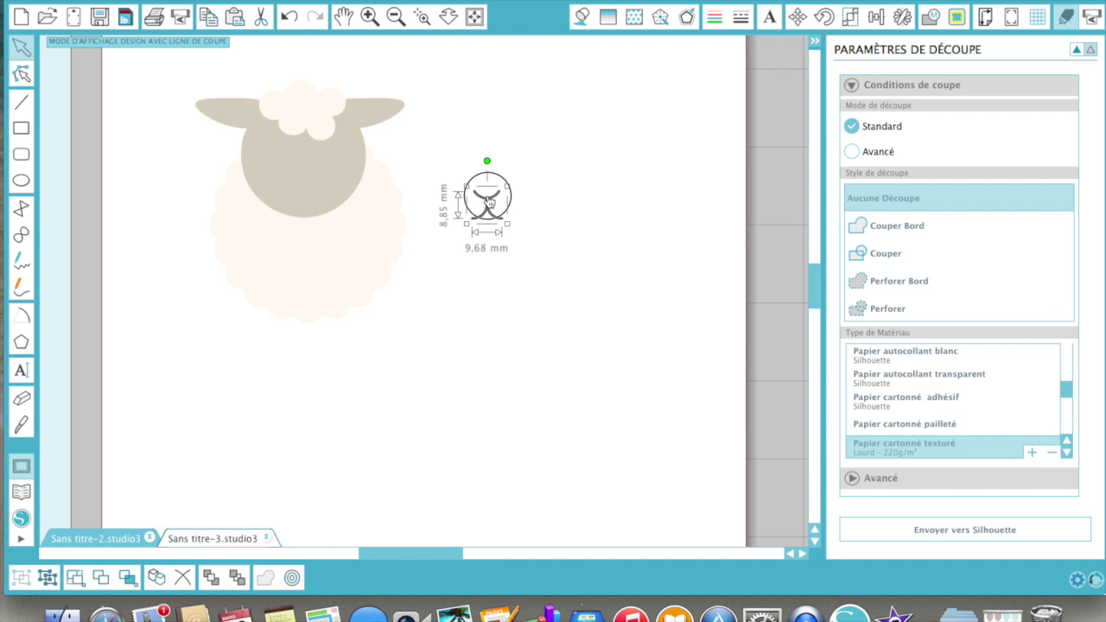
- Hide the cut lines in the display and place the mouth group on the lower part of the sheep's face
{"action": "left_click", "coordinate": [1076, 50]}
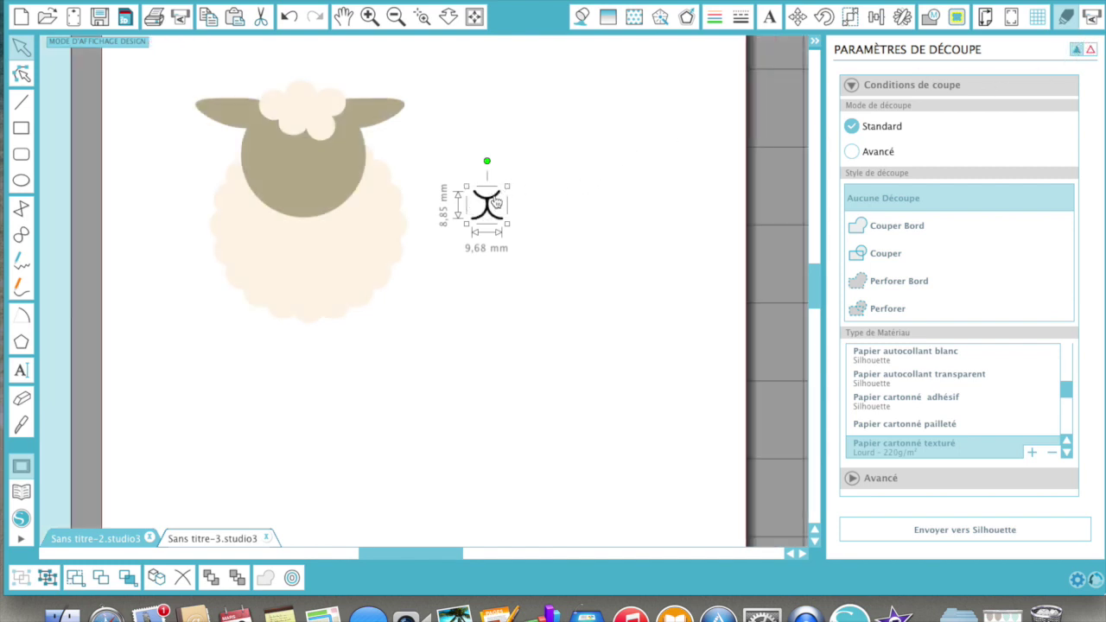
{"action": "left_click_drag", "start_coordinate": [497, 202], "coordinate": [313, 182]}
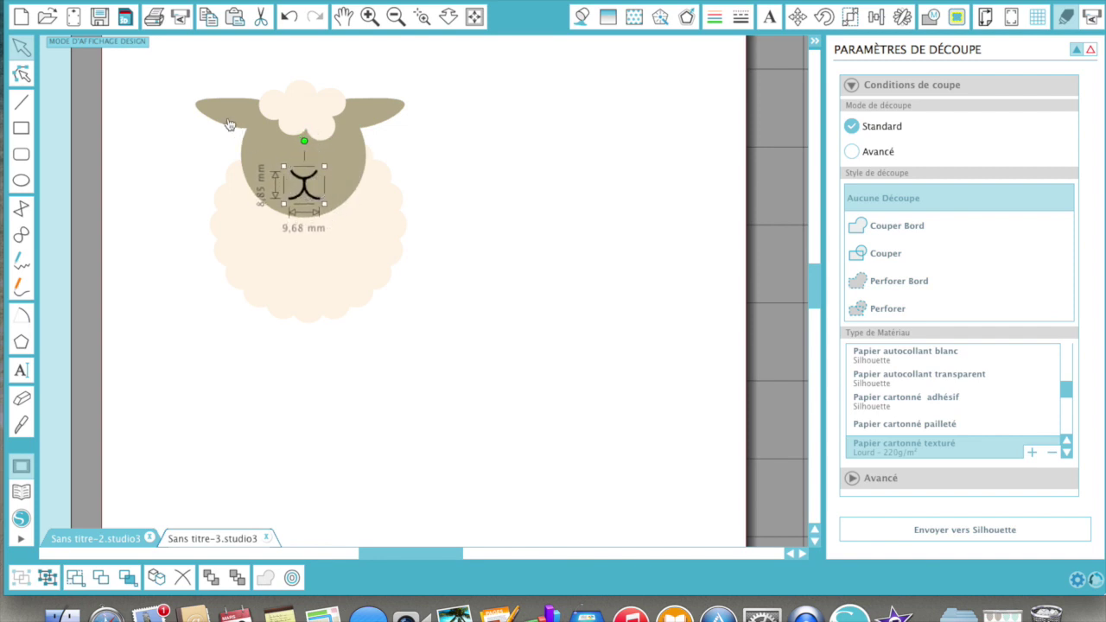
{"action": "left_click", "coordinate": [149, 84]}
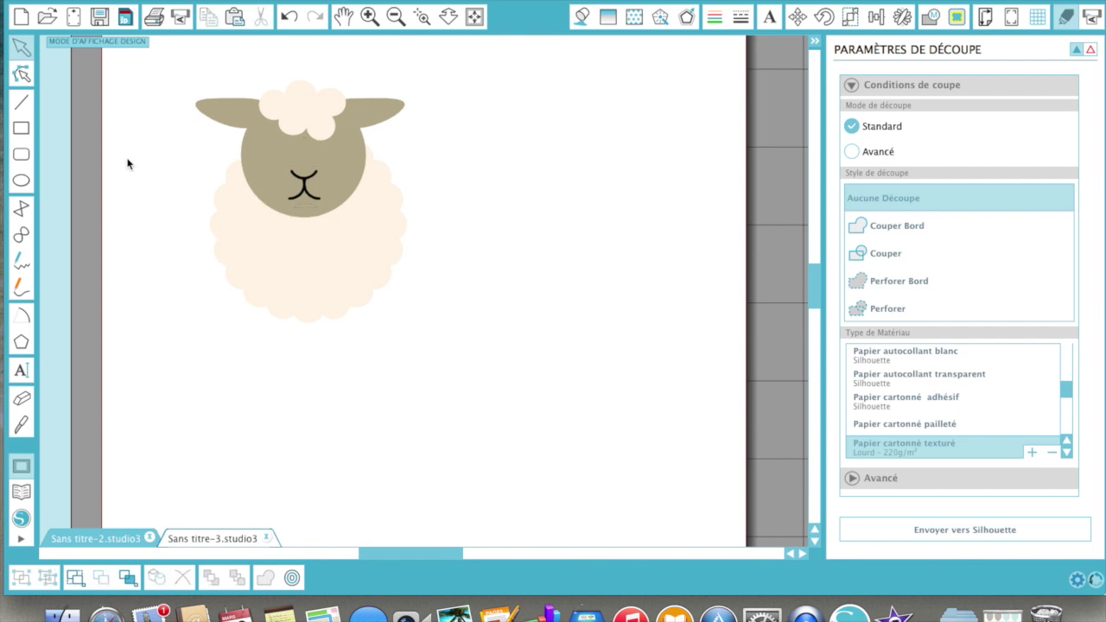
- Draw a circle about 2.5 mm in diameter beside the sheep and duplicate it to its right for the eyes
{"action": "left_click", "coordinate": [21, 182]}
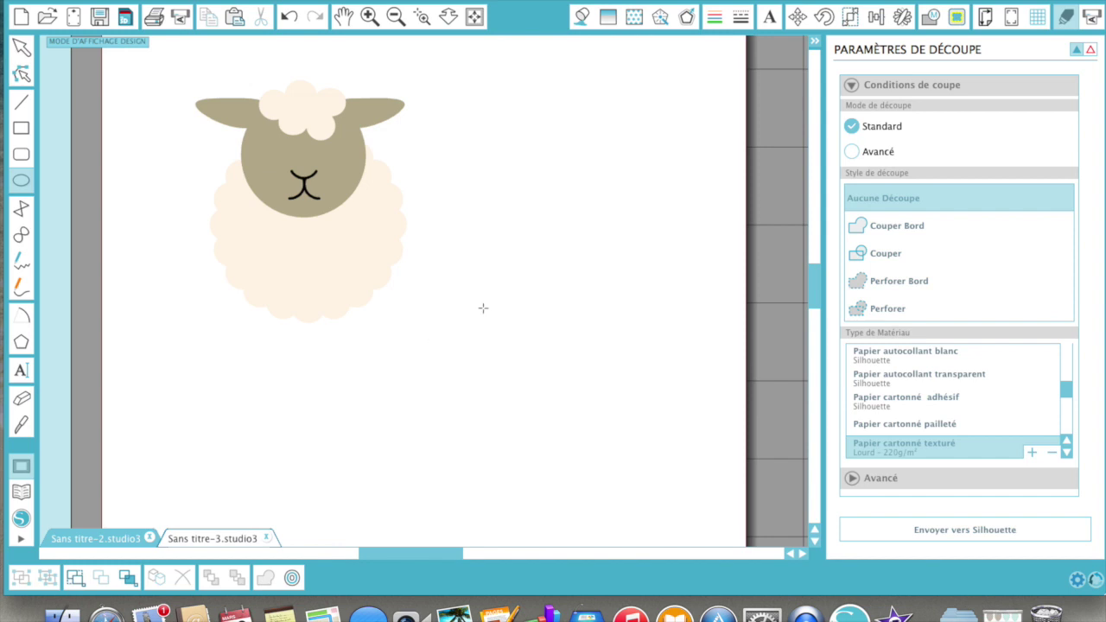
{"action": "left_click_drag", "start_coordinate": [483, 308], "coordinate": [489, 316]}
{"action": "key", "text": "v"}
{"action": "left_click", "coordinate": [486, 319]}
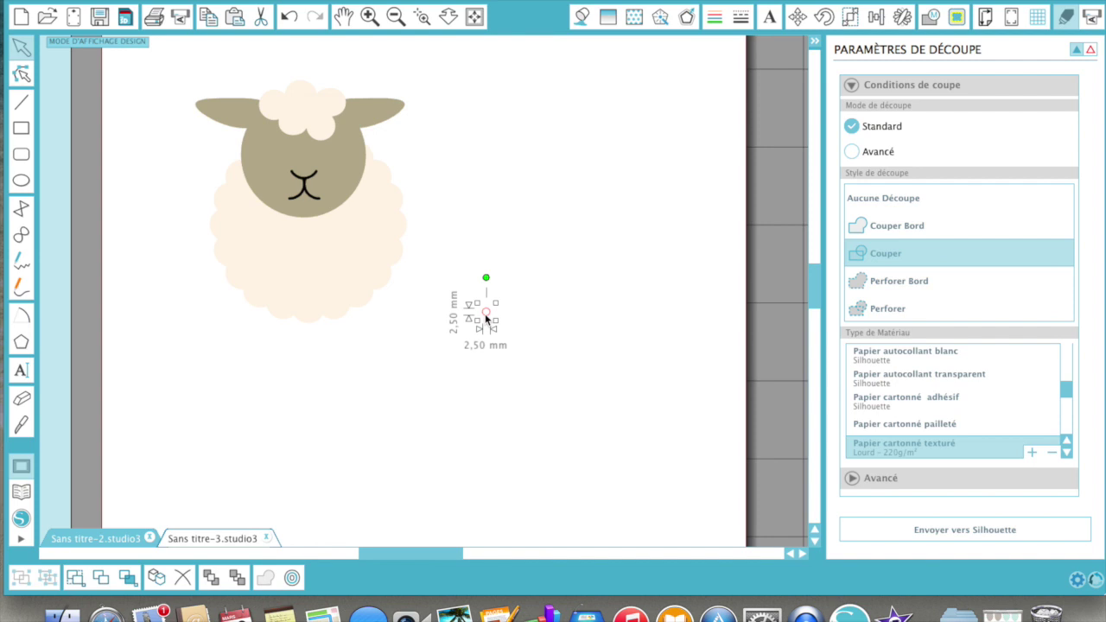
{"action": "key", "text": "super+d"}
- Give both small circles a black outline and a black fill
{"action": "left_click_drag", "start_coordinate": [463, 280], "coordinate": [518, 341]}
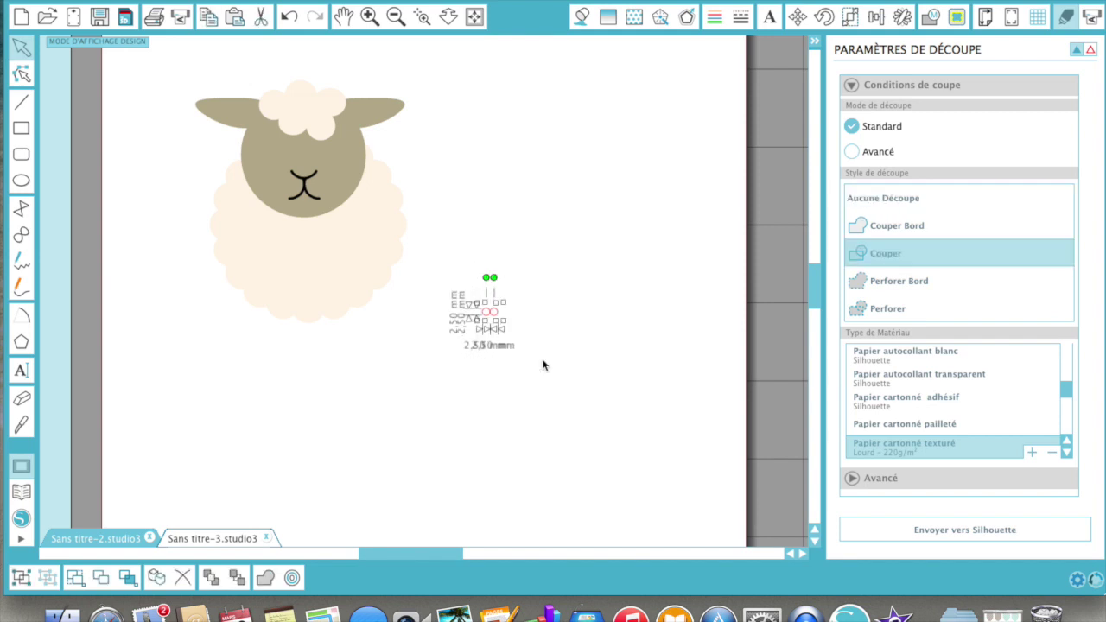
{"action": "left_click", "coordinate": [715, 21]}
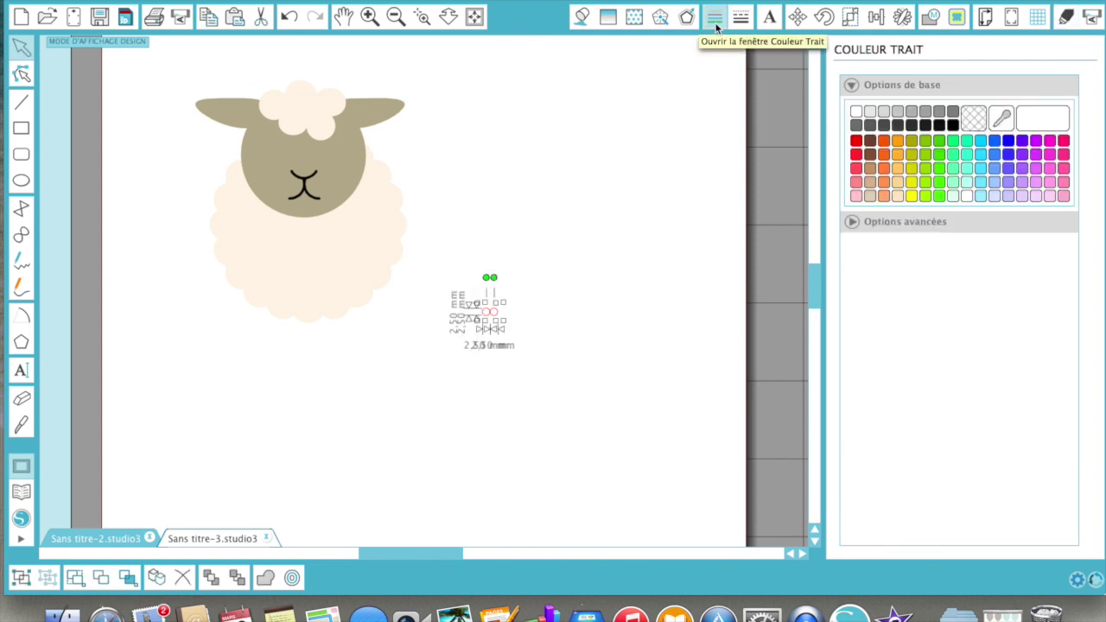
{"action": "left_click", "coordinate": [954, 125]}
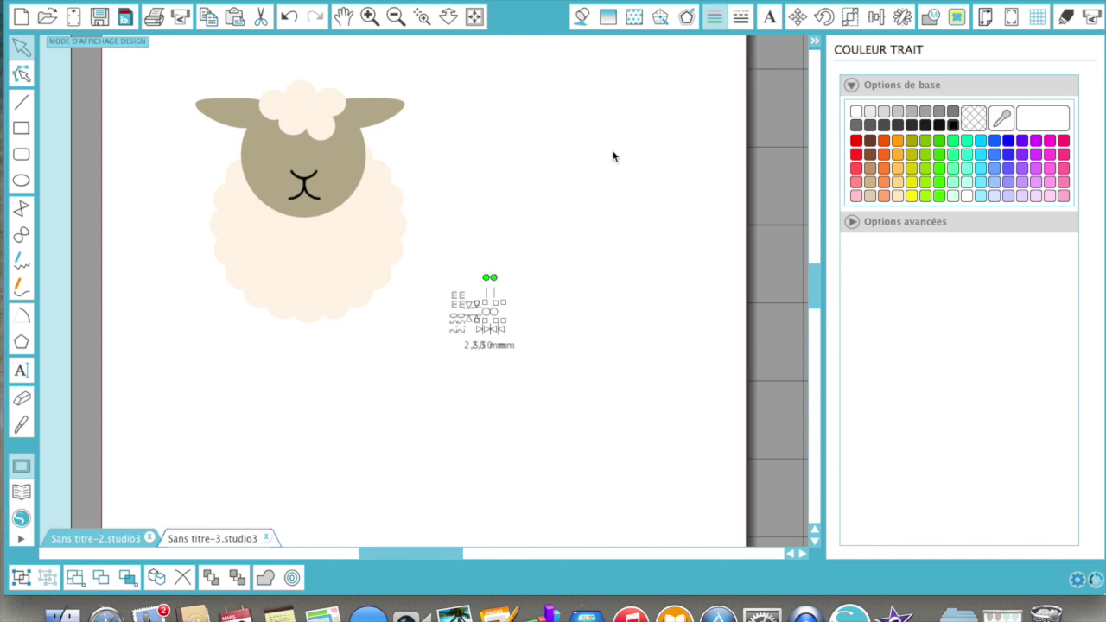
{"action": "left_click", "coordinate": [583, 20]}
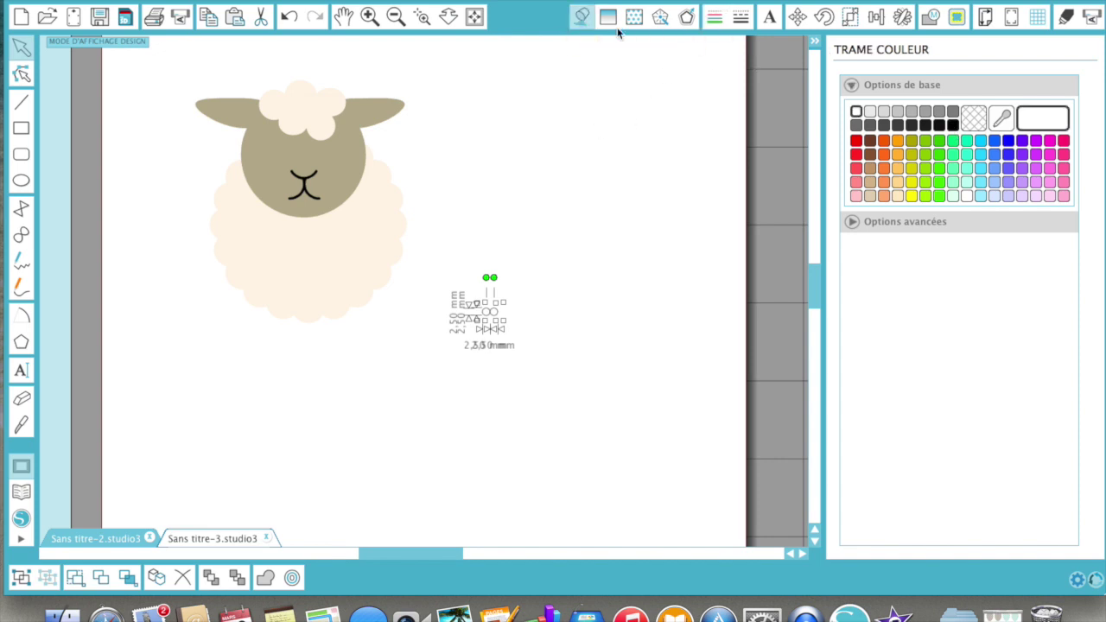
{"action": "left_click", "coordinate": [954, 126]}
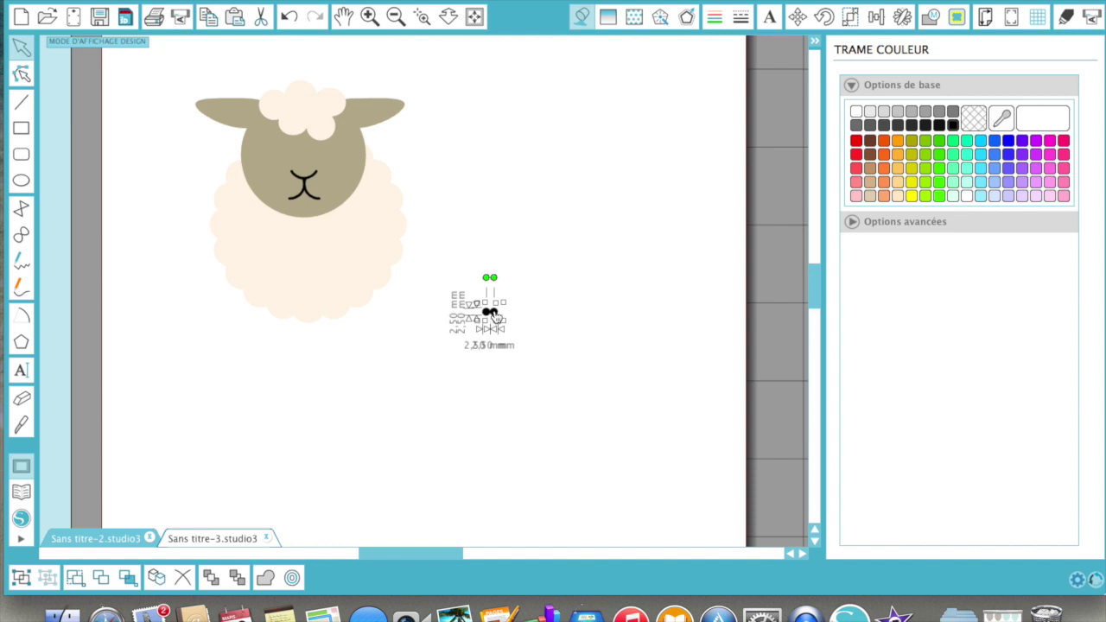
{"action": "left_click", "coordinate": [521, 326]}
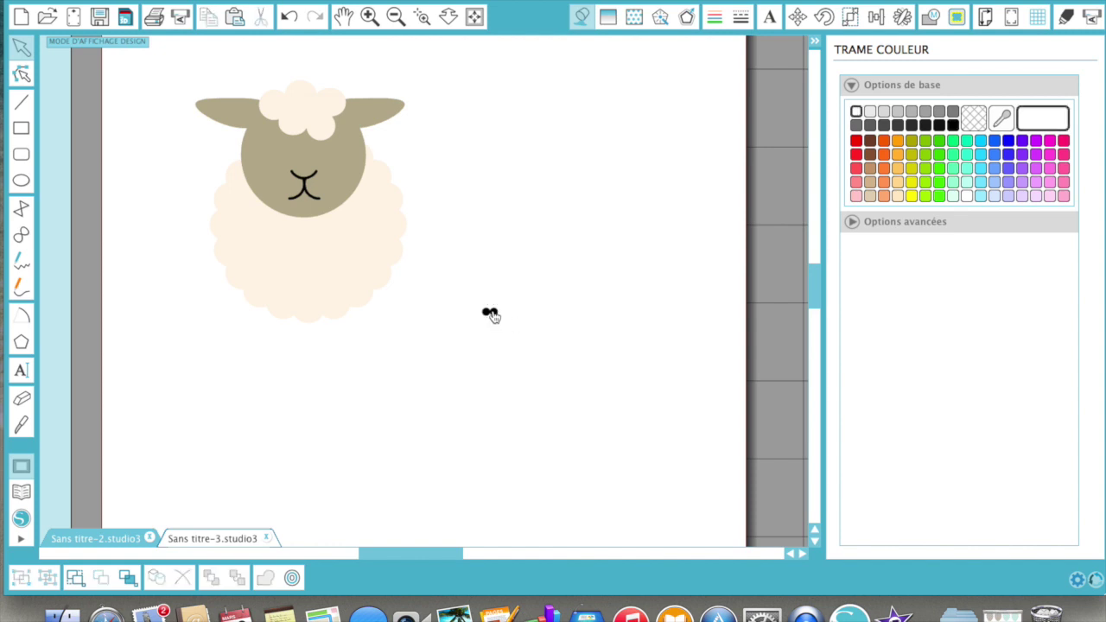
- Shift the second black circle to the right to leave a wide gap between the two eyes
{"action": "left_click", "coordinate": [491, 313]}
{"action": "left_click_drag", "start_coordinate": [494, 313], "coordinate": [500, 313]}
{"action": "key", "text": "Right"}
{"action": "key", "text": "Right"}
{"action": "key", "text": "Right"}
{"action": "key", "text": "Right"}
{"action": "key", "text": "Right"}
{"action": "key", "text": "Right"}
{"action": "key", "text": "Right"}
{"action": "key", "text": "Right"}
{"action": "key", "text": "Right"}
{"action": "key", "text": "Right"}
{"action": "key", "text": "Right"}
{"action": "key", "text": "Right"}
- Place both eyes together on the sheep's face just above the mouth and shift the grouped sheep slightly up behind them
{"action": "left_click_drag", "start_coordinate": [459, 276], "coordinate": [556, 354]}
{"action": "left_click_drag", "start_coordinate": [523, 315], "coordinate": [320, 160]}
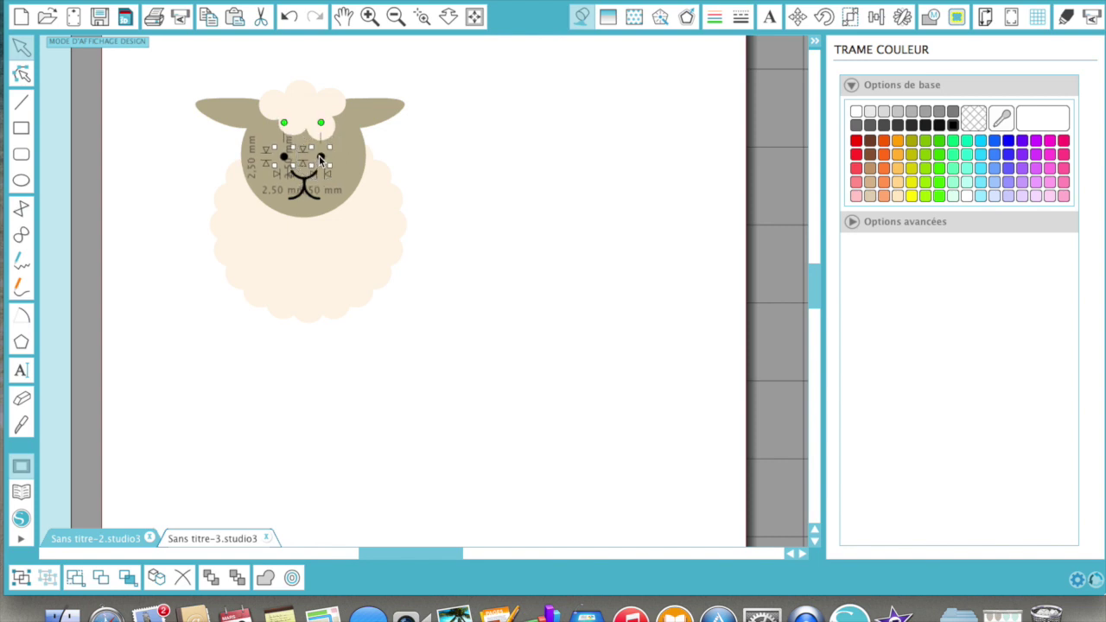
{"action": "left_click", "coordinate": [301, 198]}
{"action": "left_click_drag", "start_coordinate": [302, 198], "coordinate": [300, 184]}
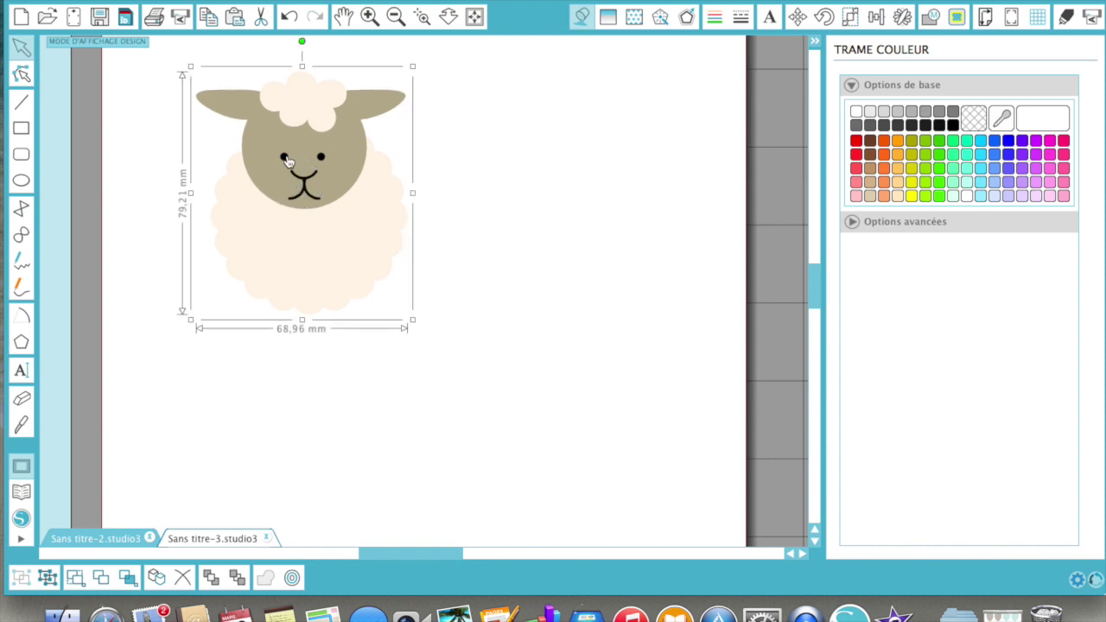
- Move the eye on the right side of the sheep's face further outward to the right
{"action": "left_click", "coordinate": [285, 152]}
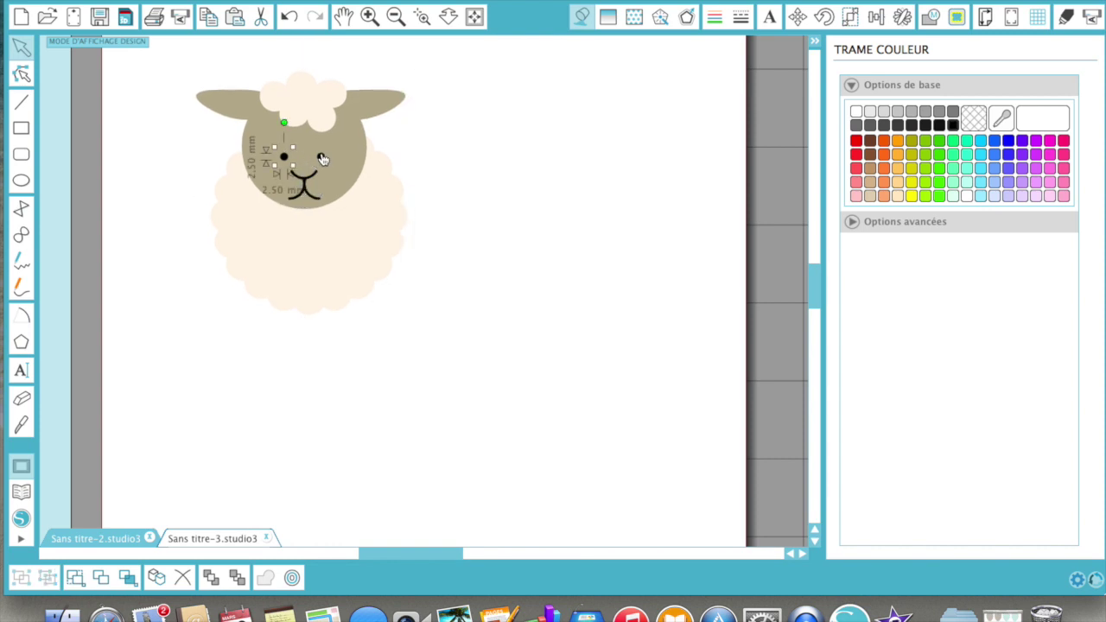
{"action": "left_click", "coordinate": [322, 157]}
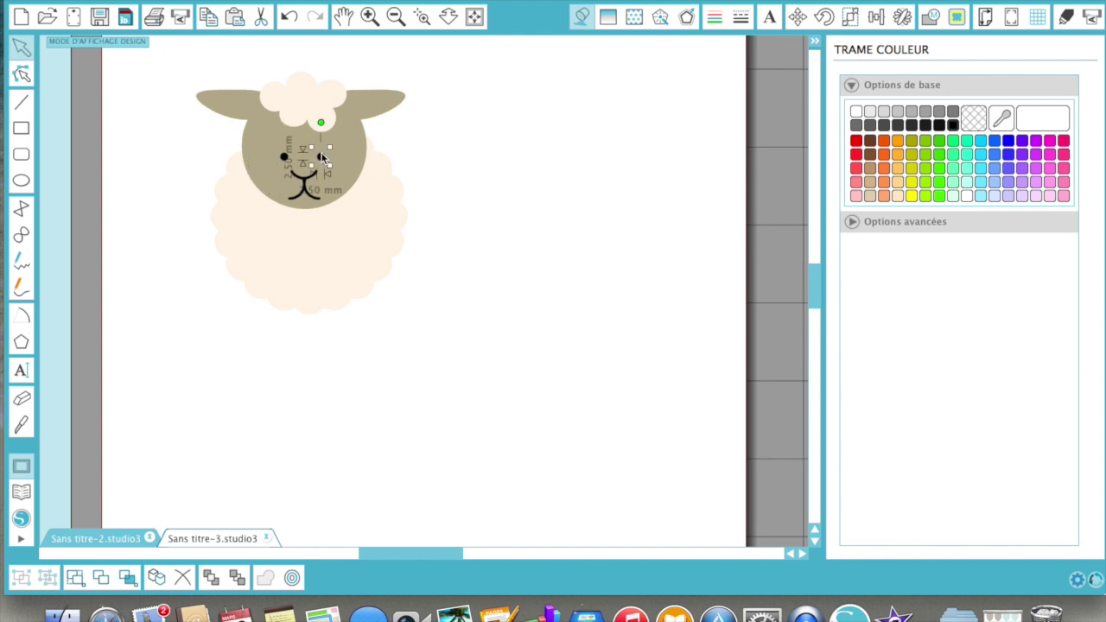
{"action": "key", "text": "Right"}
{"action": "key", "text": "Right"}
{"action": "key", "text": "Right"}
{"action": "key", "text": "Right"}
{"action": "key", "text": "Right"}
{"action": "key", "text": "Right"}
{"action": "key", "text": "Right"}
{"action": "key", "text": "Right"}
{"action": "key", "text": "Right"}
{"action": "key", "text": "Right"}
{"action": "key", "text": "Right"}
{"action": "key", "text": "Right"}
- Move the eye on the left side of the face outward to the left, roughly level and symmetrical with the other one
{"action": "left_click", "coordinate": [285, 158]}
{"action": "key", "text": "Left"}
{"action": "key", "text": "Left"}
{"action": "key", "text": "Left"}
{"action": "key", "text": "Left"}
{"action": "key", "text": "Left"}
{"action": "key", "text": "Left"}
{"action": "key", "text": "Left"}
{"action": "key", "text": "Left"}
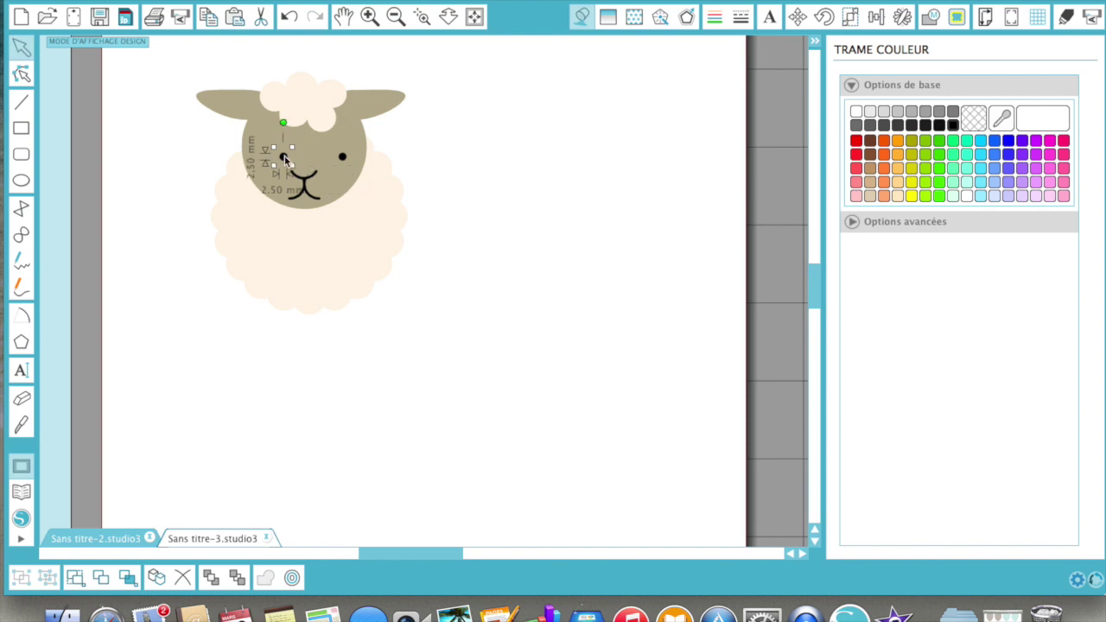
{"action": "key", "text": "Left"}
{"action": "key", "text": "Left"}
{"action": "key", "text": "Left"}
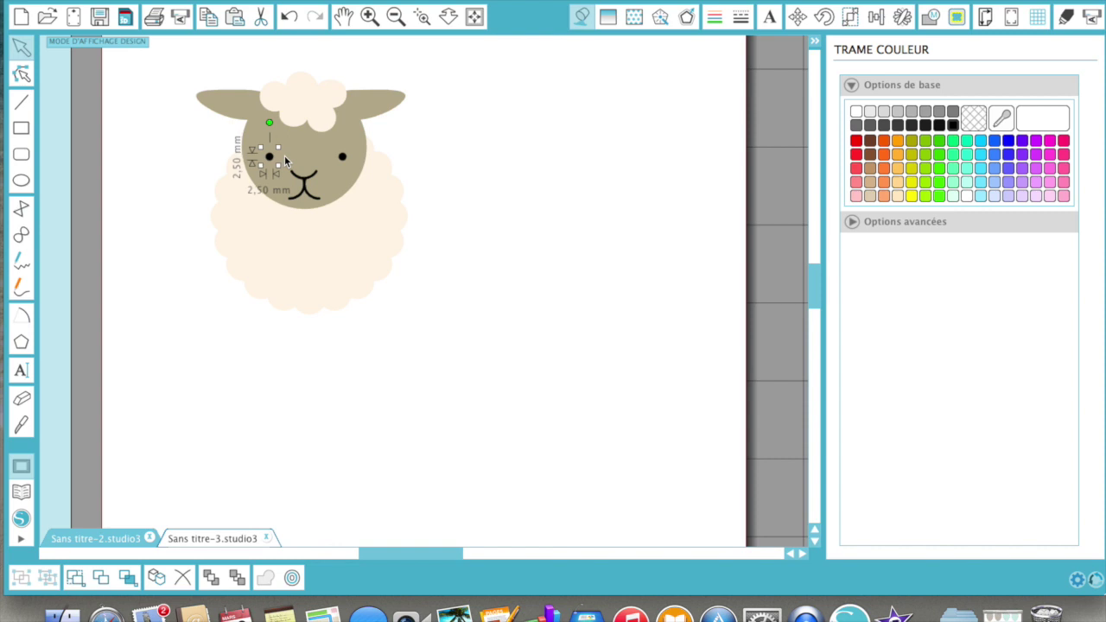
{"action": "left_click", "coordinate": [499, 241]}
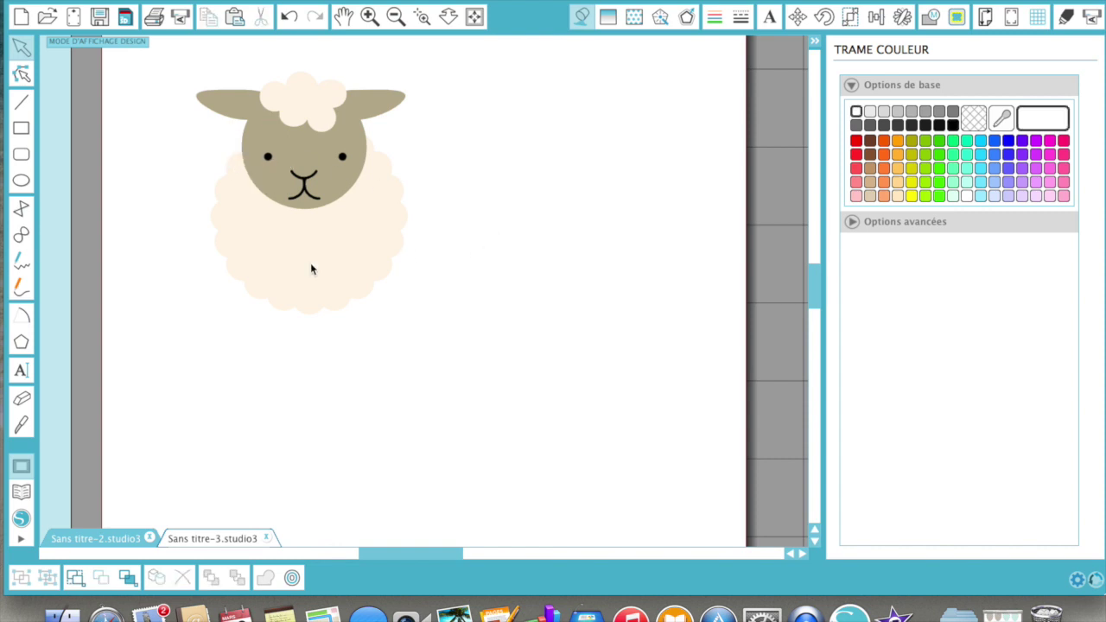
- Draw a narrow vertical rectangle about 5.8 mm wide and 26.5 mm high for a leg, overlapping the lower edge of the body
{"action": "left_click", "coordinate": [21, 131]}
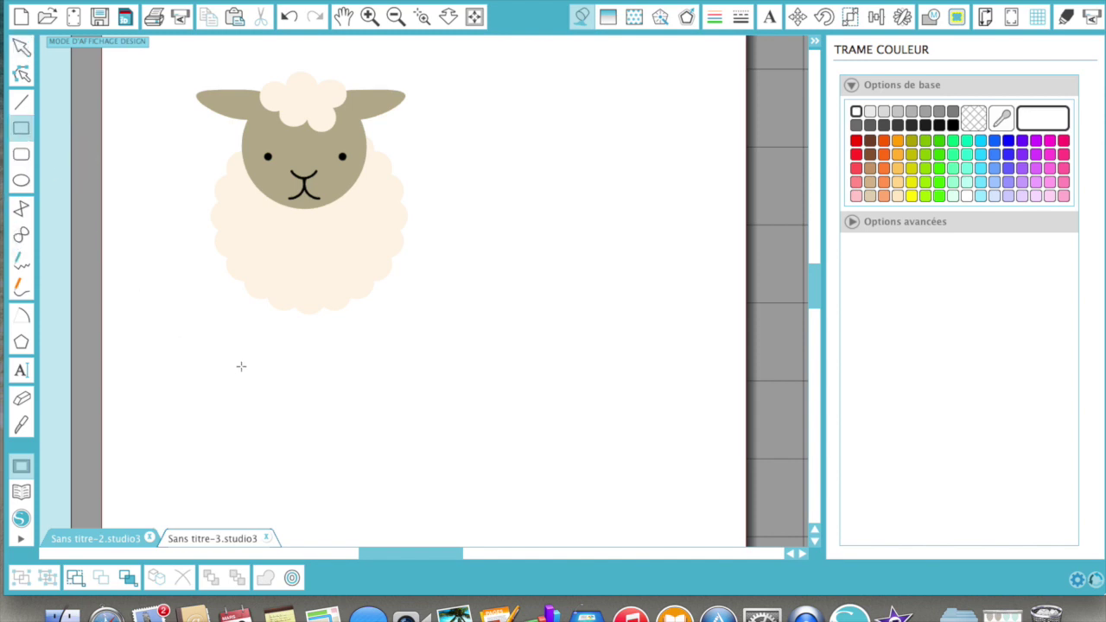
{"action": "left_click_drag", "start_coordinate": [263, 284], "coordinate": [279, 364]}
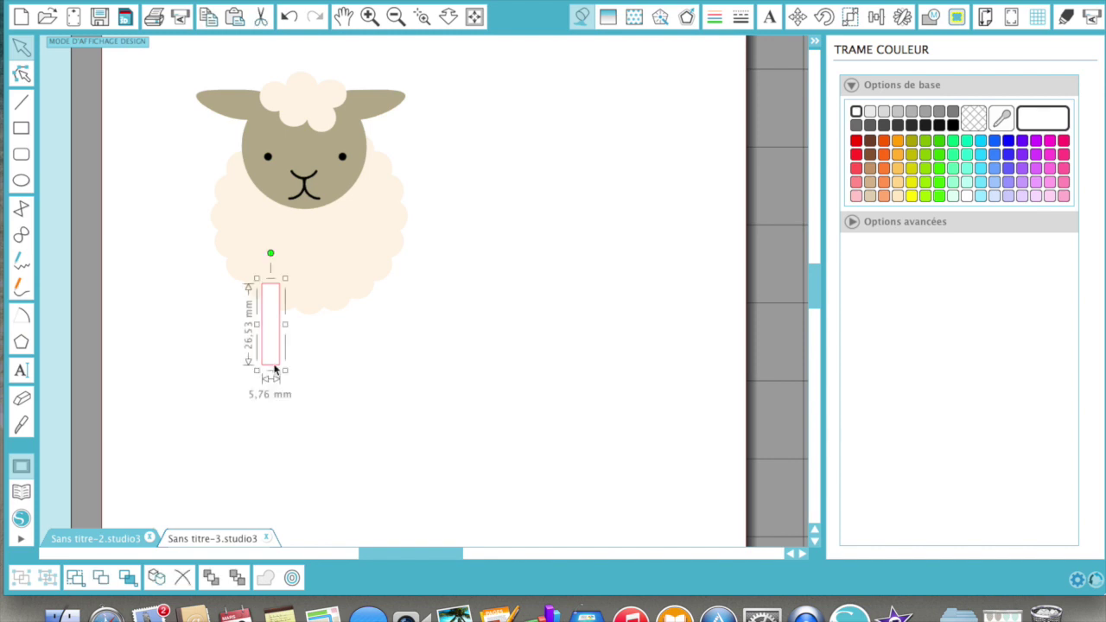
{"action": "left_click", "coordinate": [313, 377]}
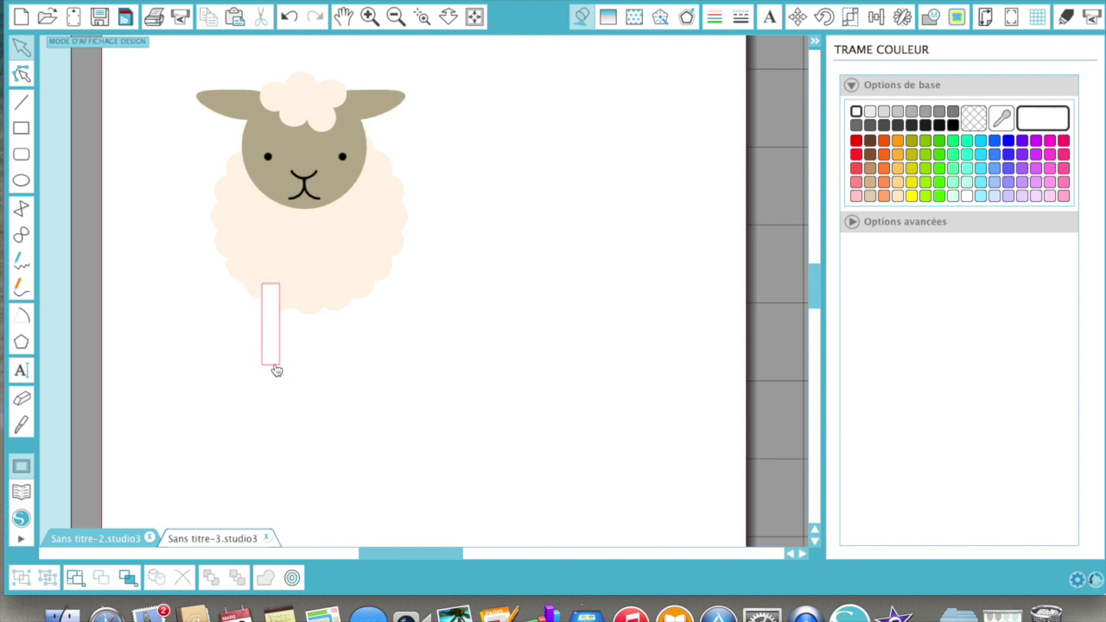
- Fill the leg rectangle with the brown colour sampled from the sheep's head and make its outline transparent
{"action": "left_click", "coordinate": [275, 369]}
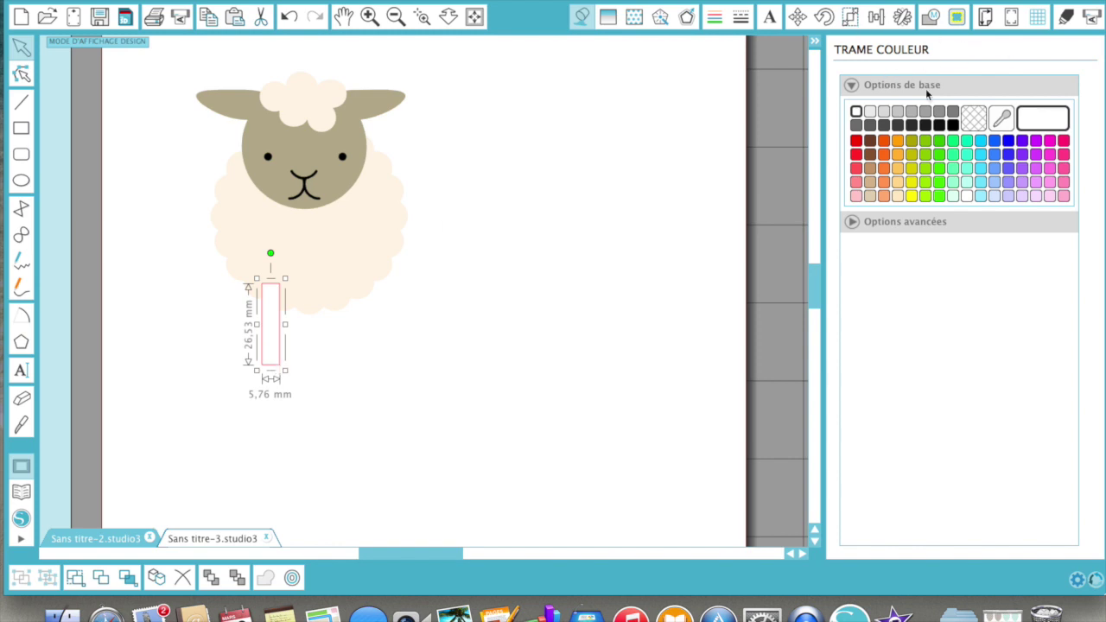
{"action": "left_click", "coordinate": [1001, 121]}
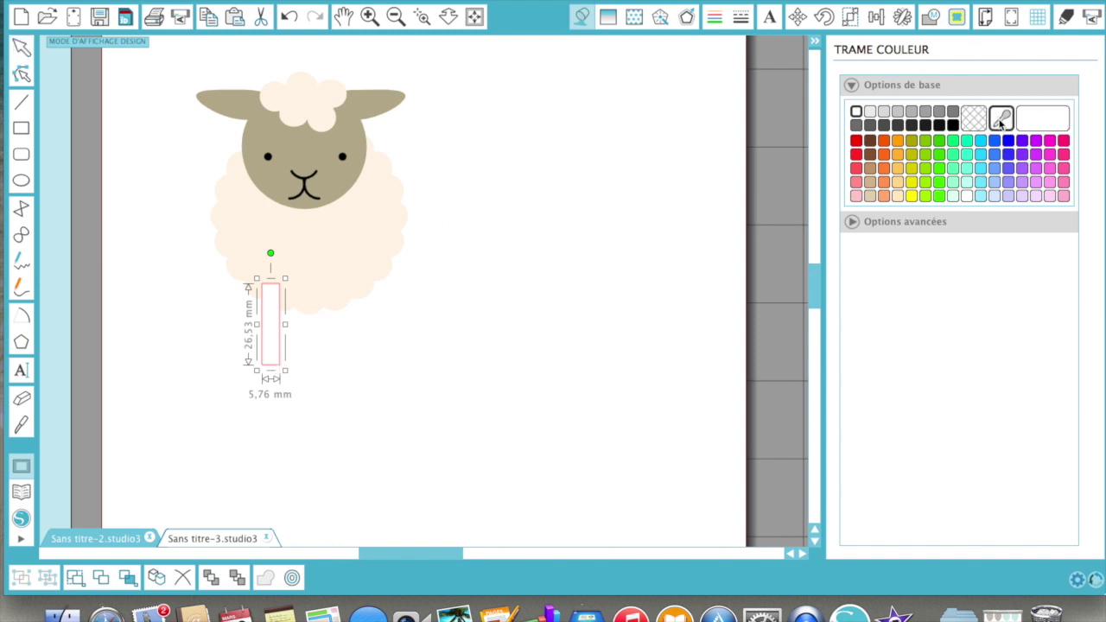
{"action": "left_click", "coordinate": [353, 113]}
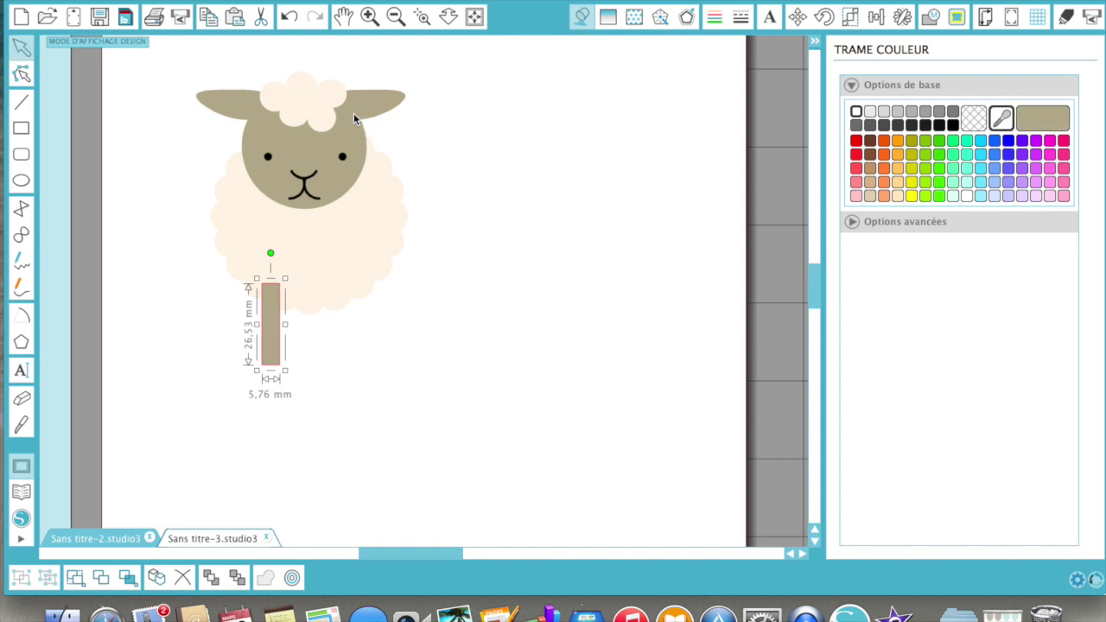
{"action": "left_click", "coordinate": [714, 16]}
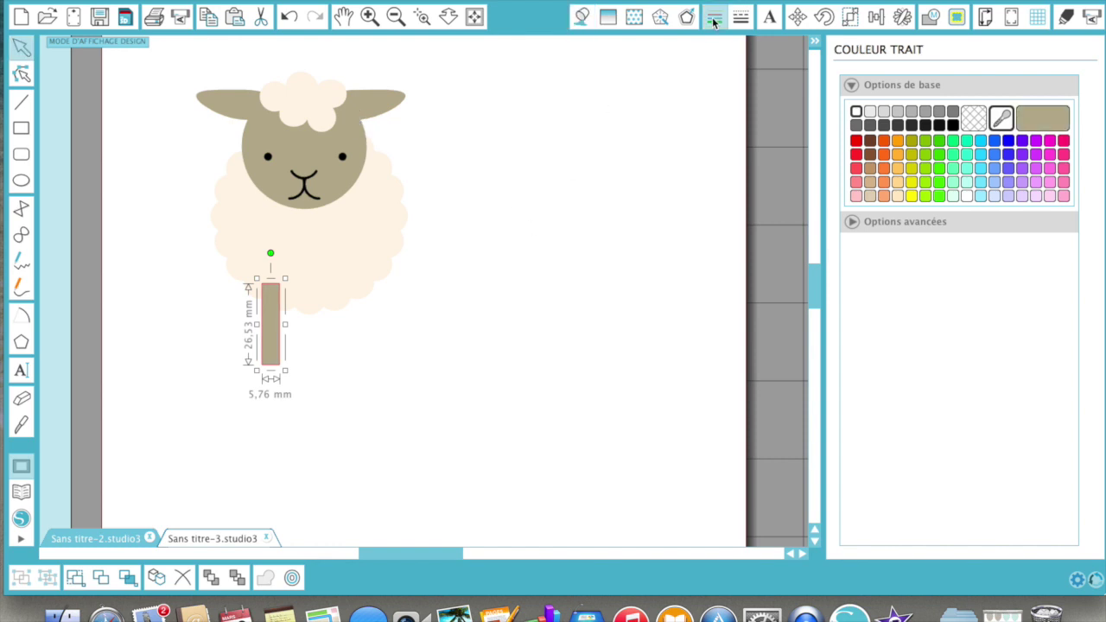
{"action": "left_click", "coordinate": [975, 118]}
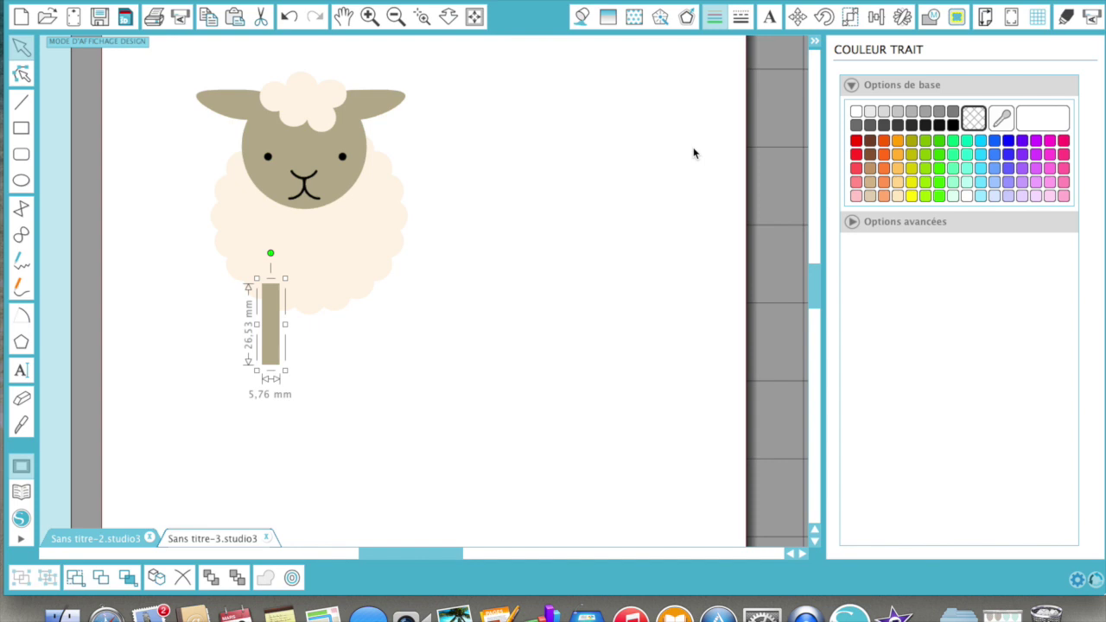
- Set the leg's cut style to Aucune Découpe
{"action": "left_click", "coordinate": [1066, 17]}
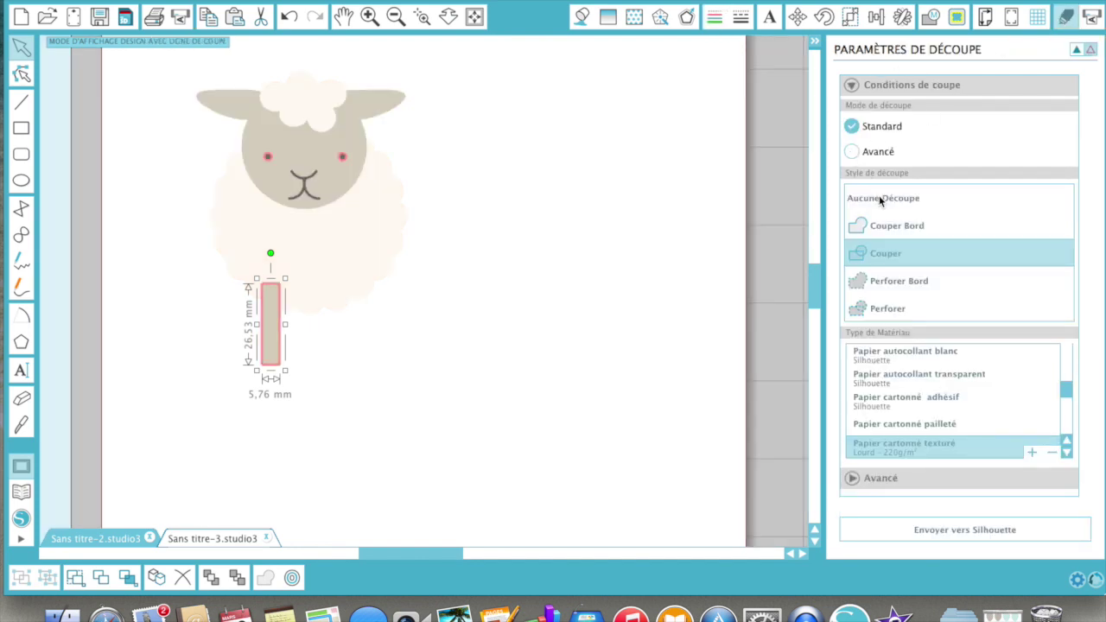
{"action": "left_click", "coordinate": [881, 201]}
{"action": "left_click", "coordinate": [515, 315]}
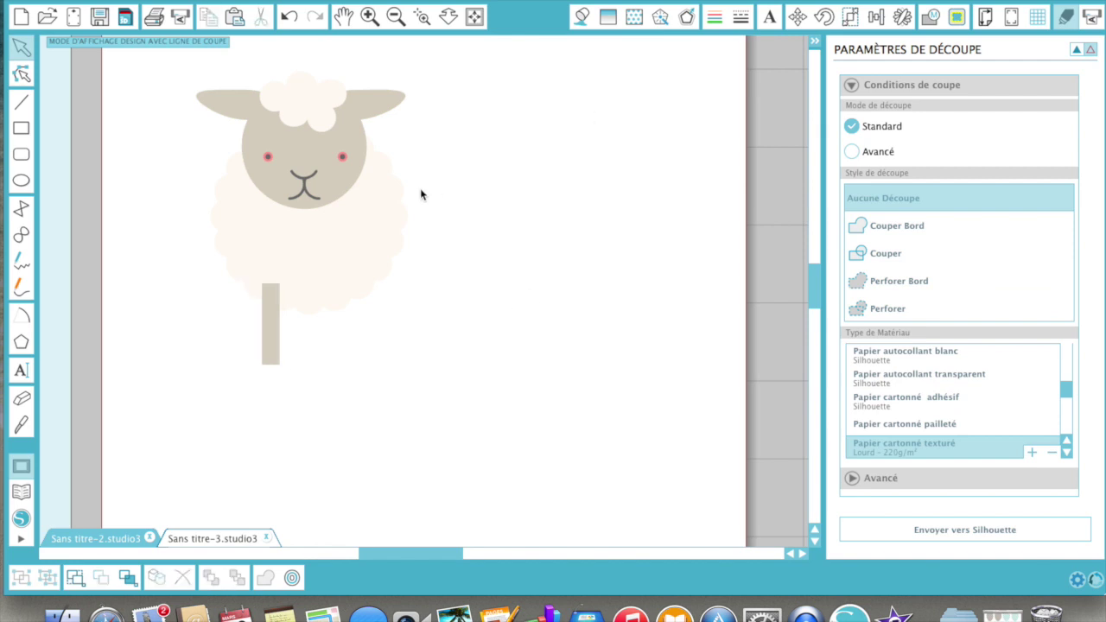
- Set the cut style of both eyes to Aucune Découpe and return to the design view without cut lines
{"action": "left_click", "coordinate": [344, 159]}
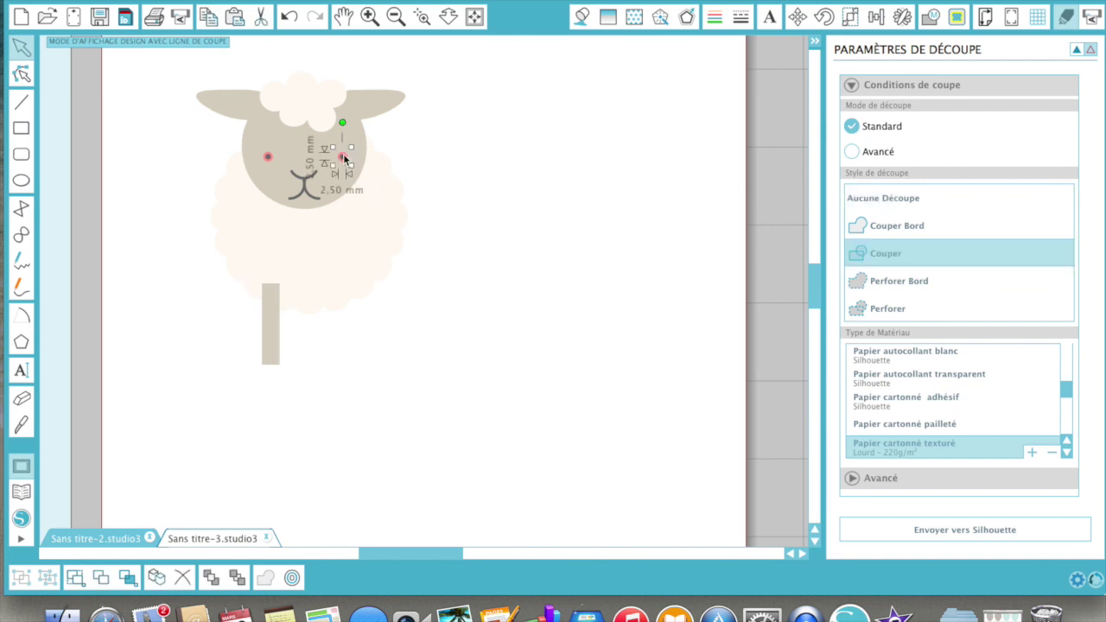
{"action": "left_click", "coordinate": [270, 159], "text": "shift"}
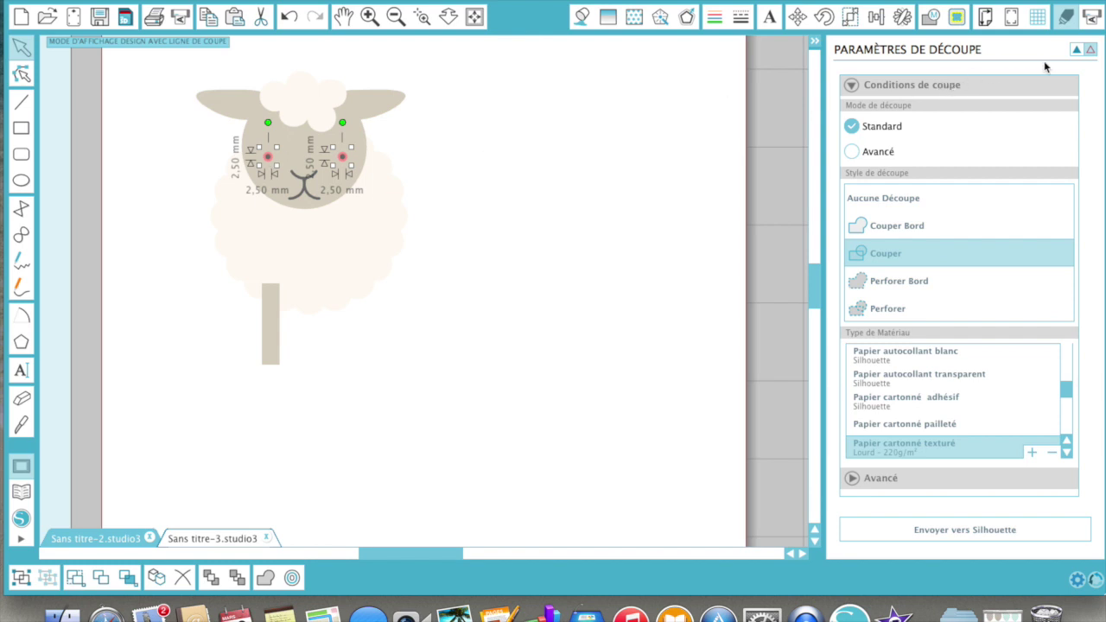
{"action": "left_click", "coordinate": [896, 195]}
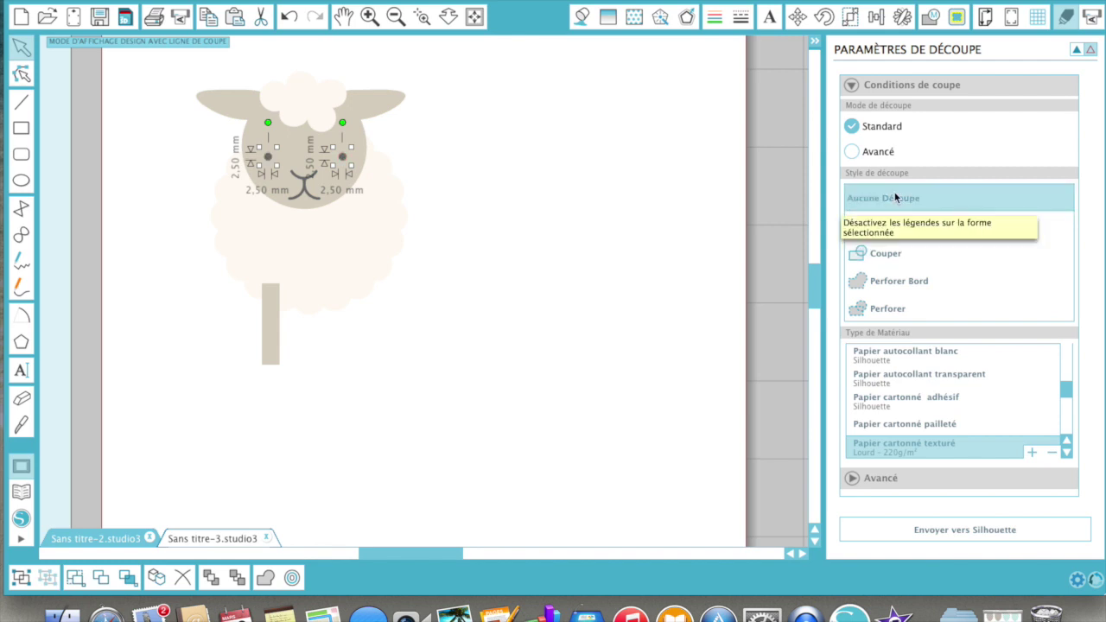
{"action": "left_click", "coordinate": [590, 208]}
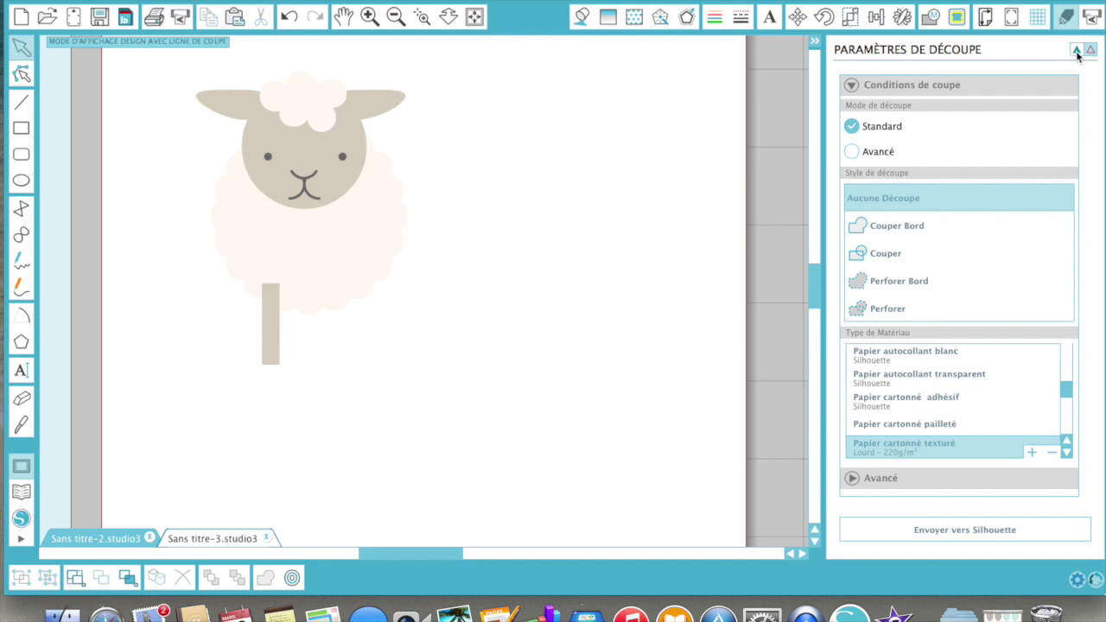
{"action": "left_click", "coordinate": [1078, 51]}
- Display the grid, turn on alignment to the grid, and set the grid divisions to 8
{"action": "left_click", "coordinate": [268, 335]}
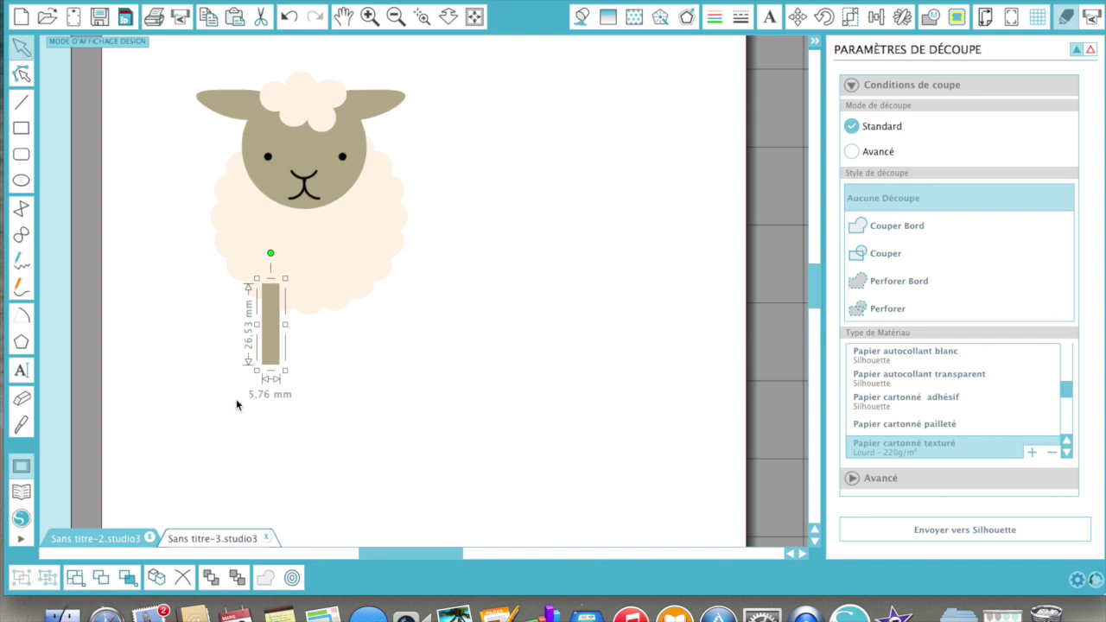
{"action": "scroll", "coordinate": [236, 398], "scroll_direction": "down", "scroll_amount": 1}
{"action": "left_click", "coordinate": [422, 18]}
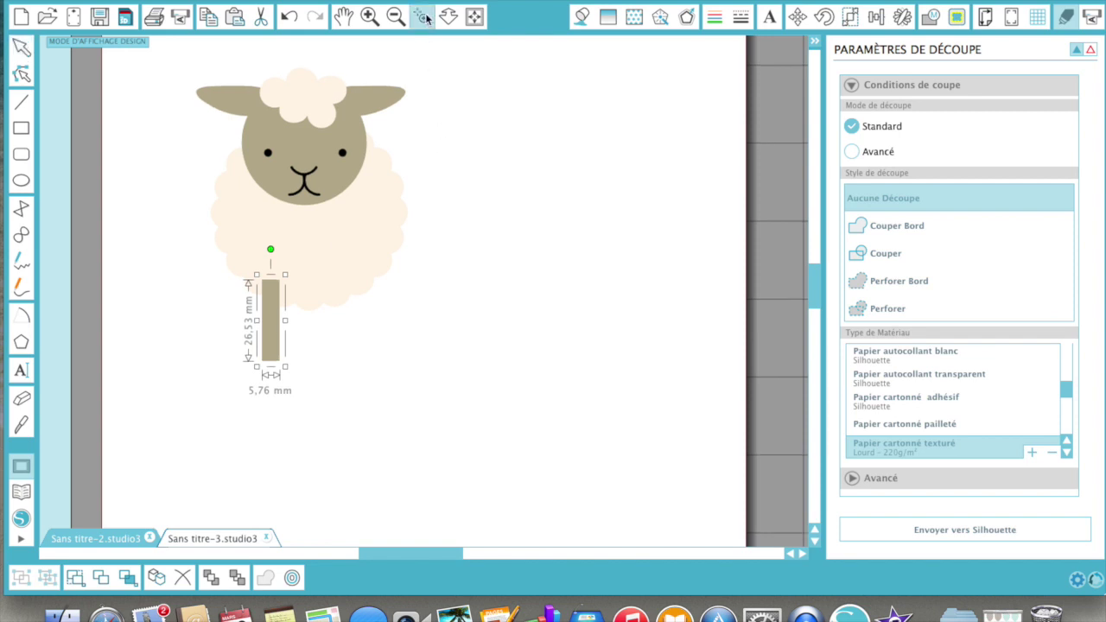
{"action": "left_click_drag", "start_coordinate": [192, 289], "coordinate": [379, 446]}
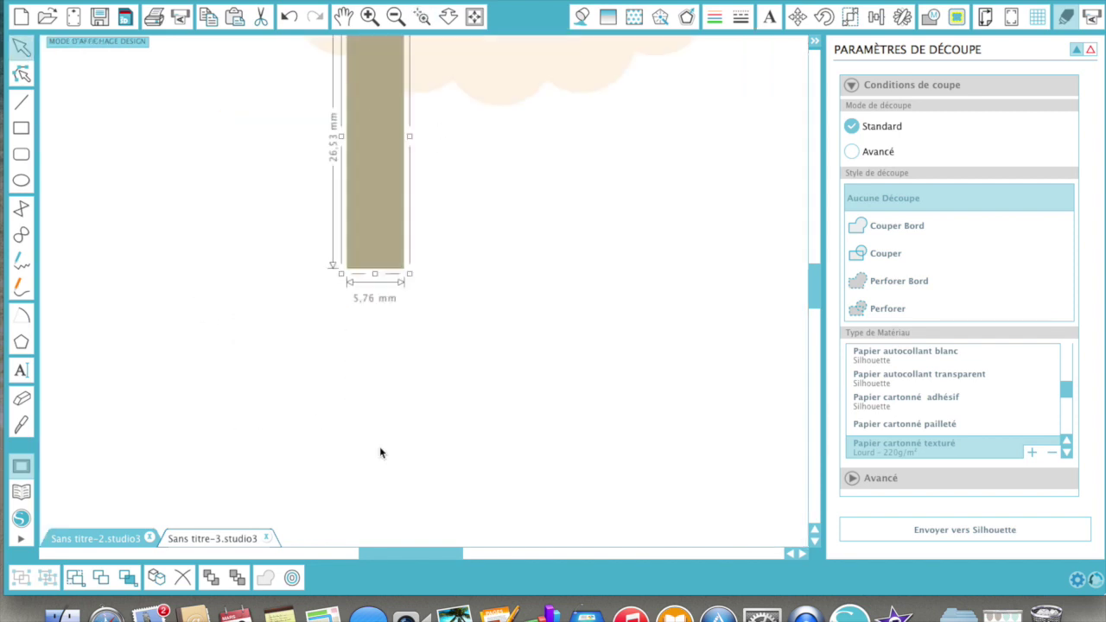
{"action": "scroll", "coordinate": [376, 357], "scroll_direction": "up", "scroll_amount": 3}
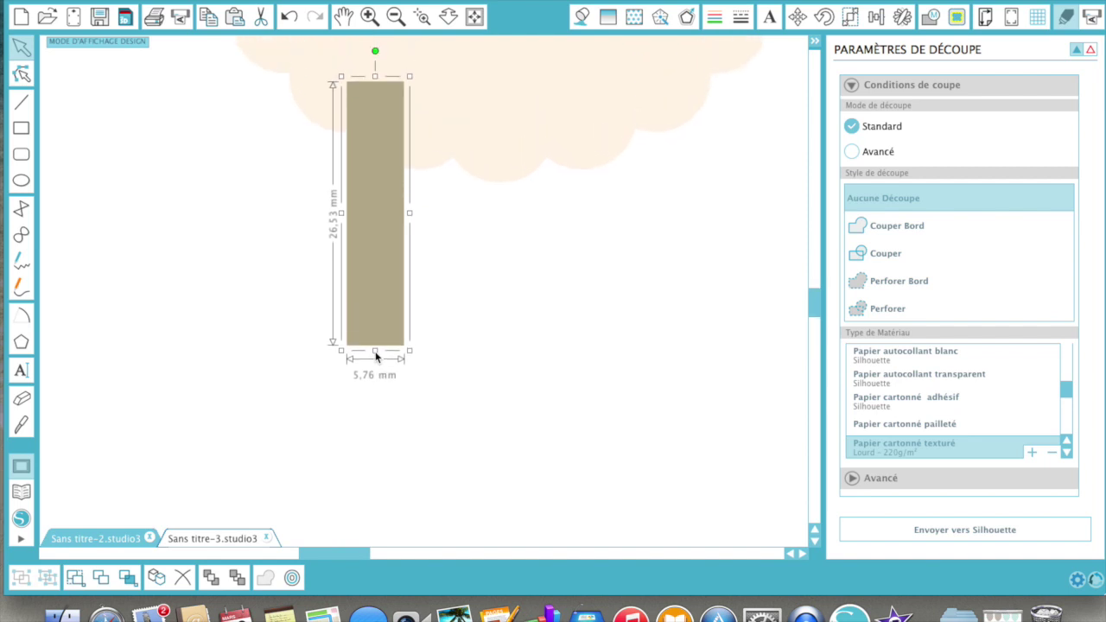
{"action": "left_click", "coordinate": [22, 131]}
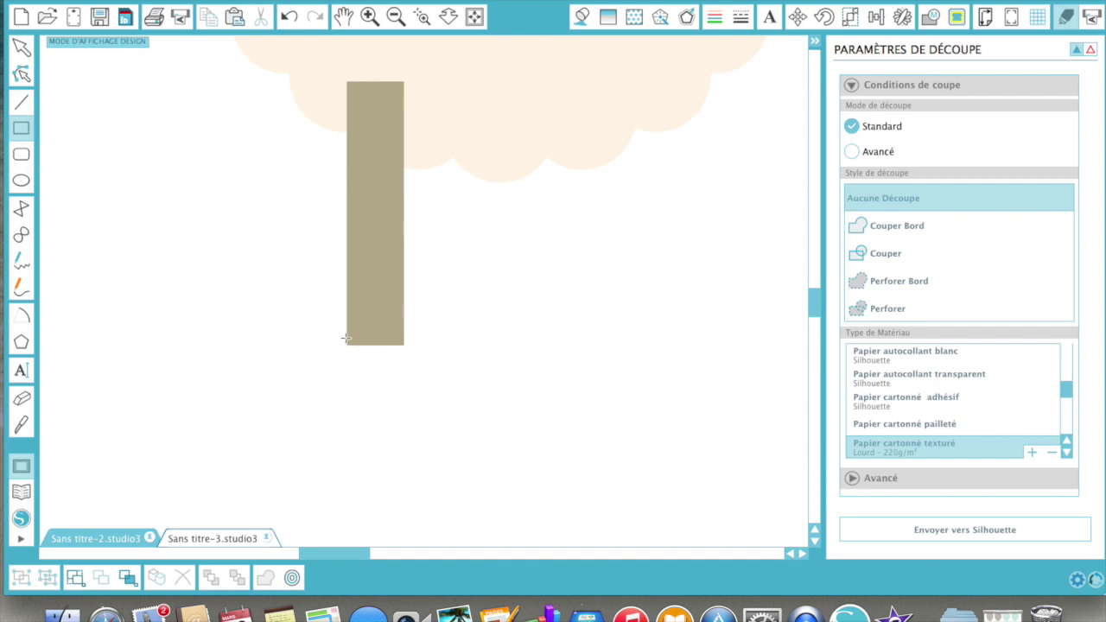
{"action": "left_click", "coordinate": [1038, 18]}
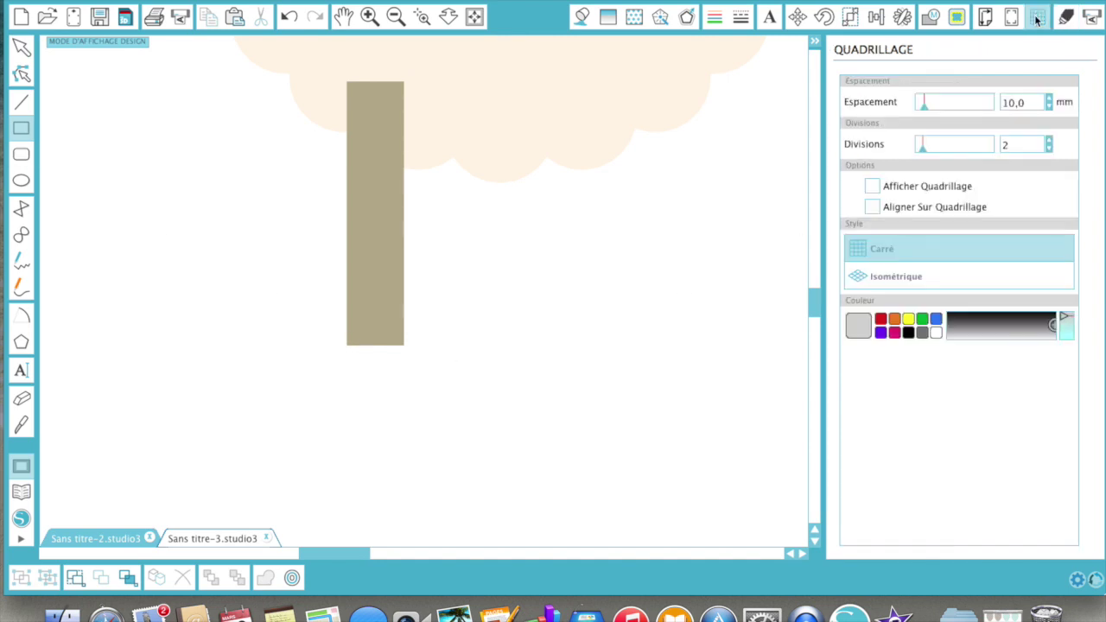
{"action": "left_click", "coordinate": [872, 186]}
{"action": "left_click", "coordinate": [873, 207]}
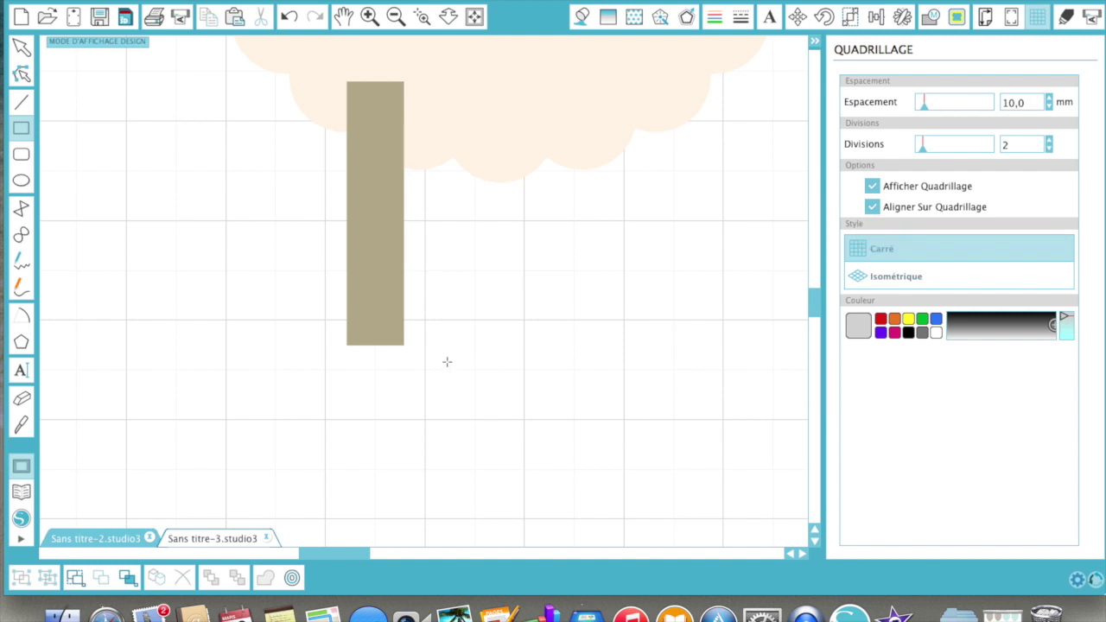
{"action": "left_click", "coordinate": [1049, 141]}
{"action": "left_click", "coordinate": [1050, 141]}
{"action": "left_click", "coordinate": [1049, 141]}
{"action": "left_click", "coordinate": [1049, 141]}
{"action": "left_click", "coordinate": [1049, 141]}
{"action": "left_click", "coordinate": [1049, 141]}
- Draw a small rectangle about 5 mm wide and 2.5 mm high over the lower end of the leg for a hoof
{"action": "left_click", "coordinate": [31, 128]}
{"action": "left_click_drag", "start_coordinate": [347, 336], "coordinate": [403, 353]}
{"action": "key", "text": "Escape"}
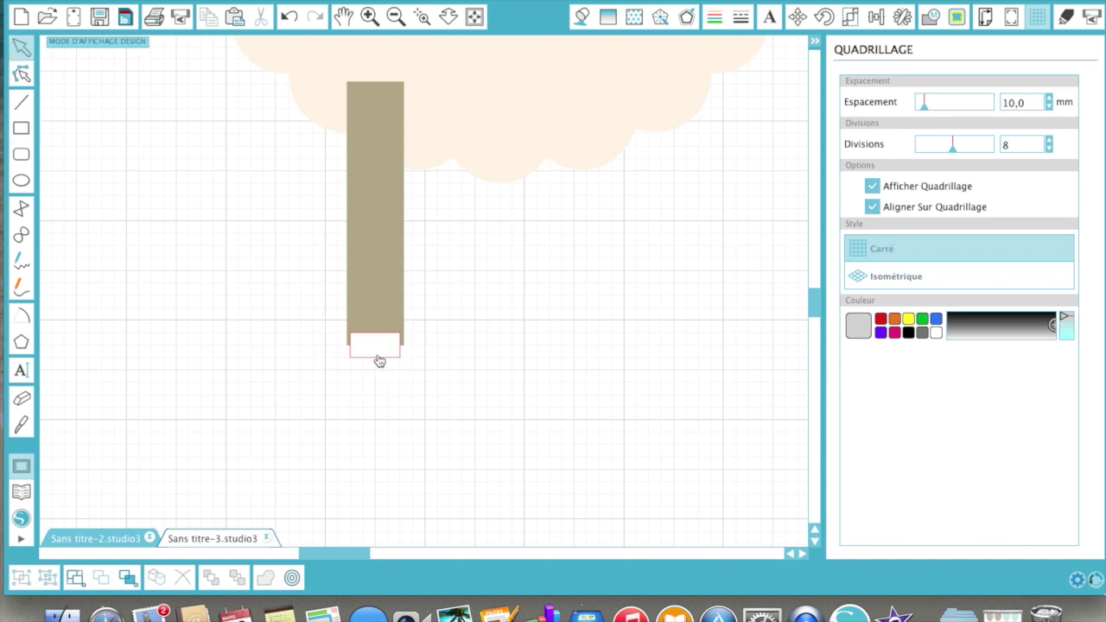
{"action": "left_click", "coordinate": [373, 361]}
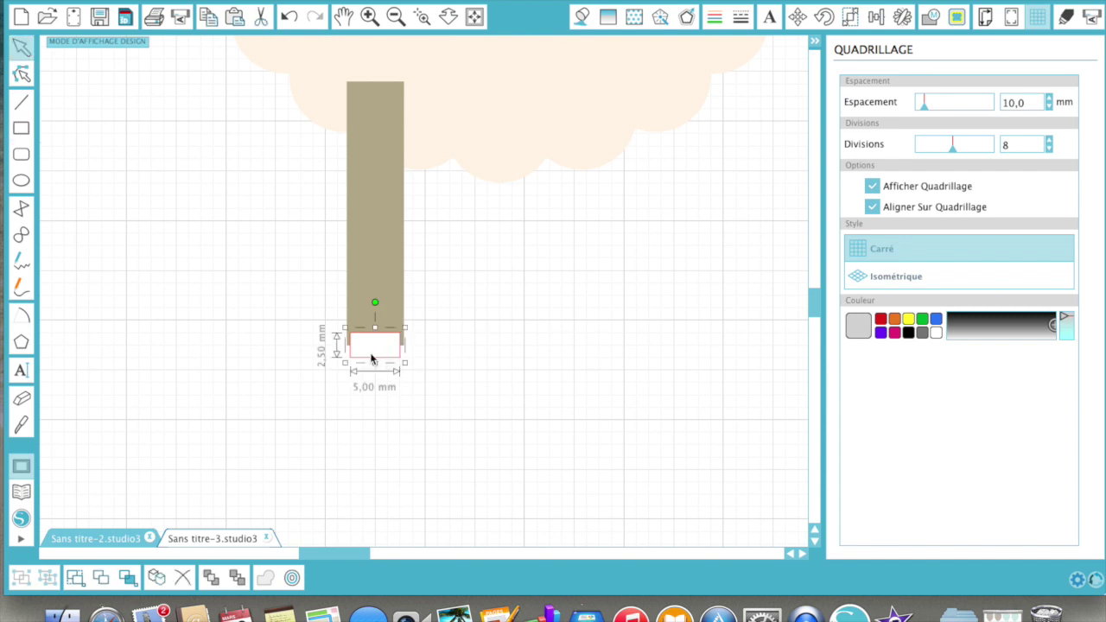
{"action": "left_click", "coordinate": [385, 230]}
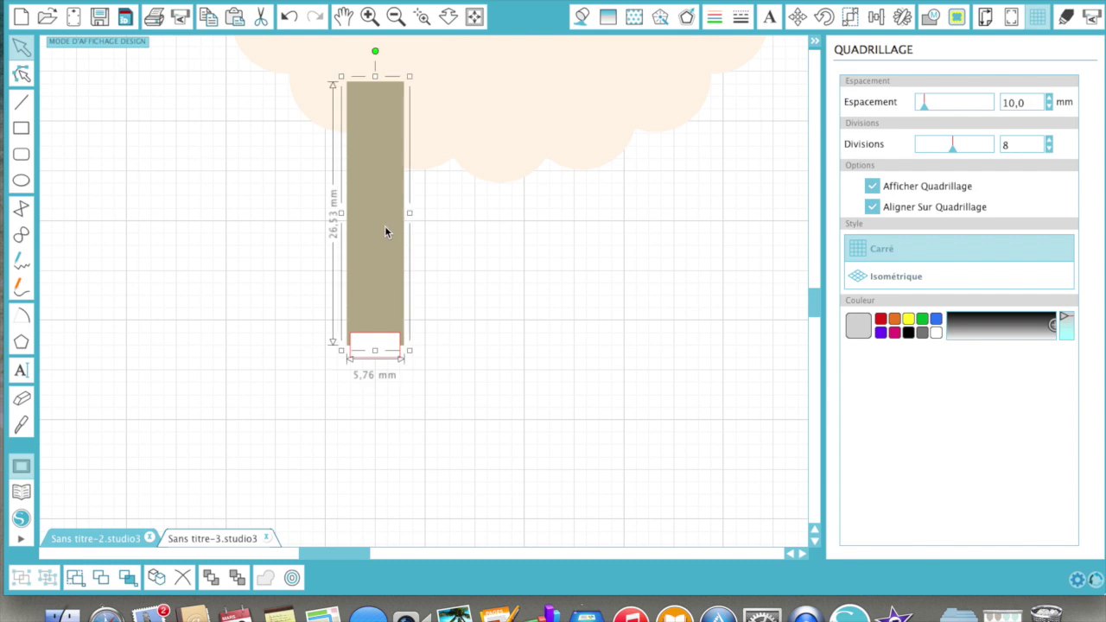
- Enlarge the hoof rectangle to about 5.6 mm wide and 2.8 mm high to approximate the leg's width
{"action": "left_click", "coordinate": [387, 347]}
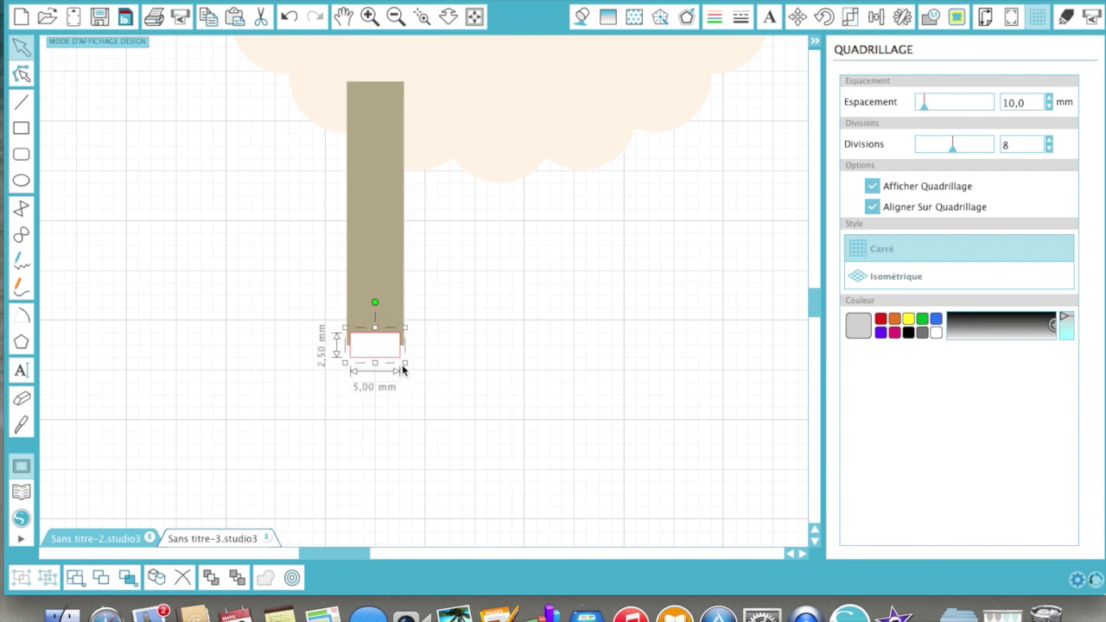
{"action": "left_click_drag", "start_coordinate": [405, 362], "coordinate": [408, 362]}
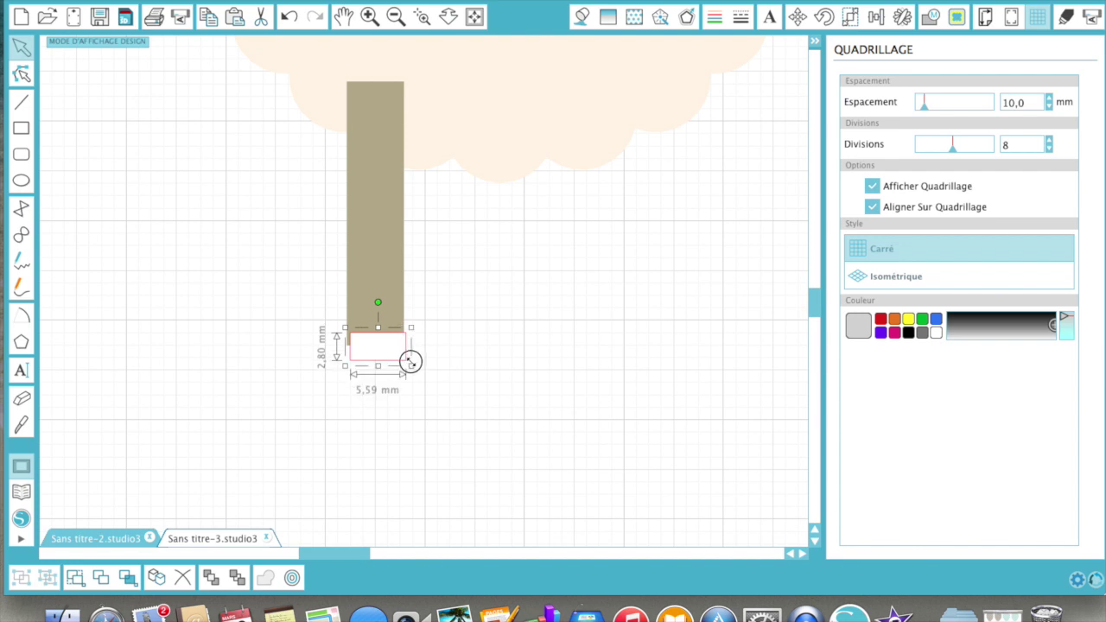
{"action": "left_click_drag", "start_coordinate": [419, 361], "coordinate": [421, 367]}
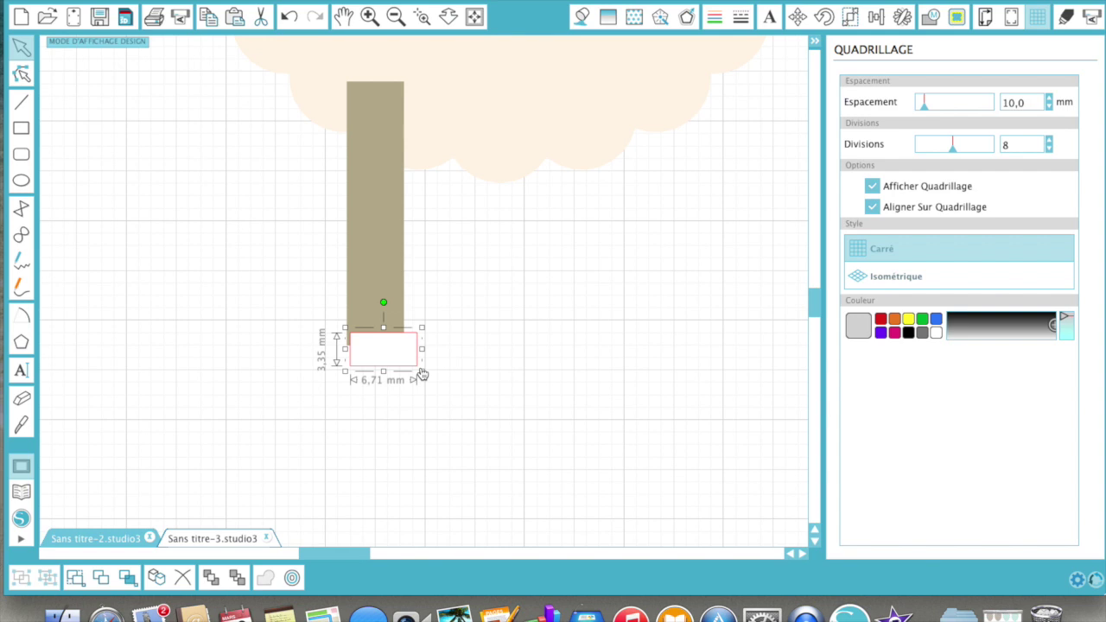
{"action": "left_click_drag", "start_coordinate": [421, 371], "coordinate": [407, 372]}
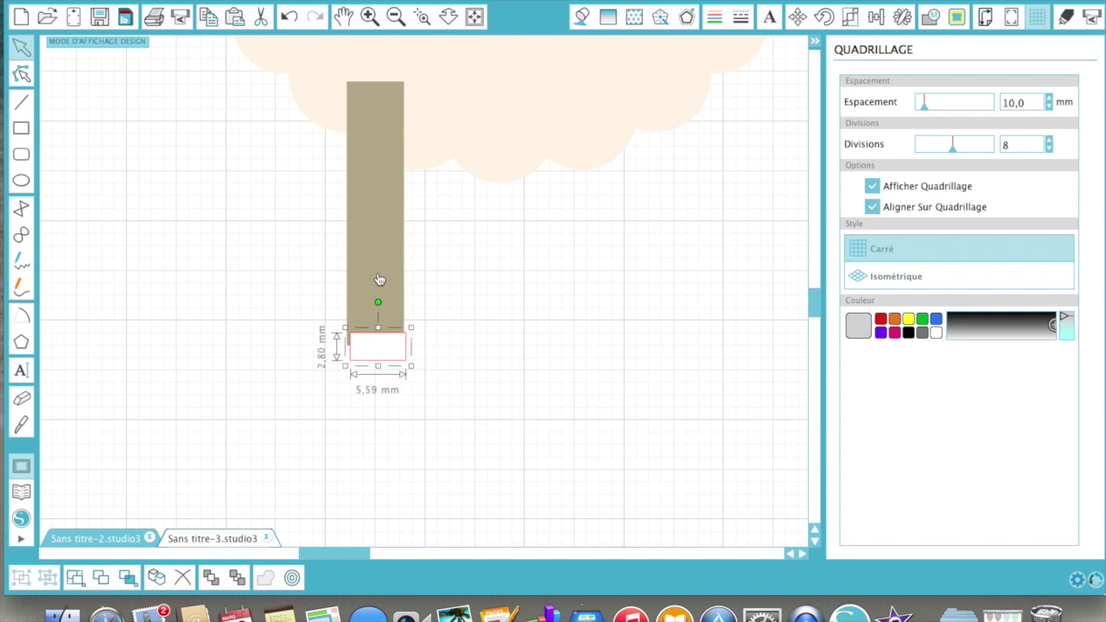
- Resize the leg to 5.59 mm wide with its aspect ratio locked, matching the hoof's width
{"action": "left_click", "coordinate": [380, 277]}
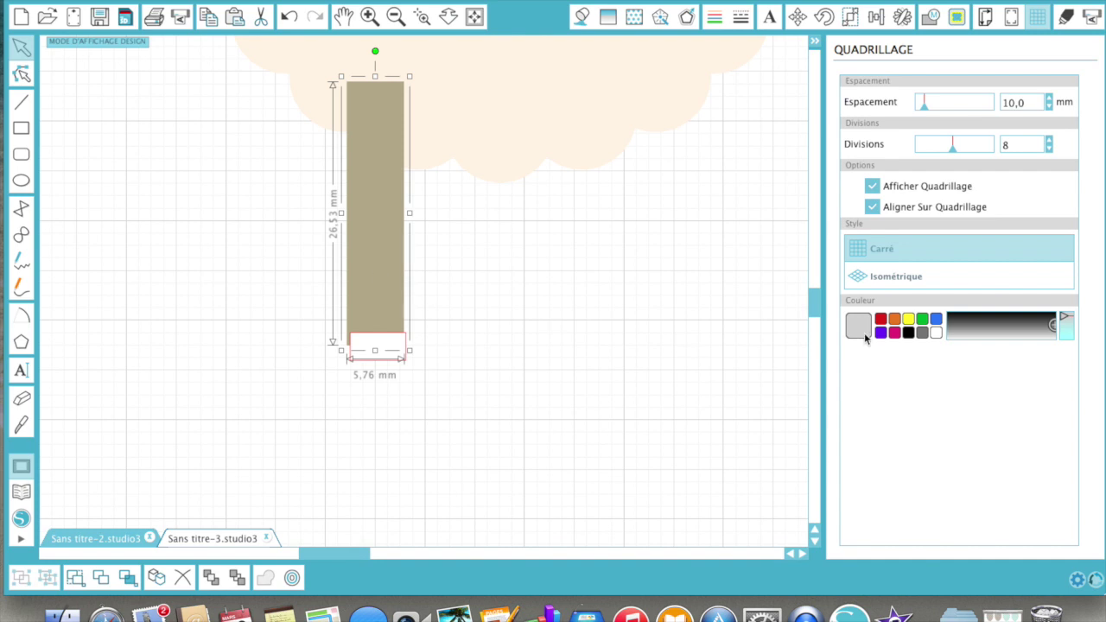
{"action": "left_click", "coordinate": [851, 24]}
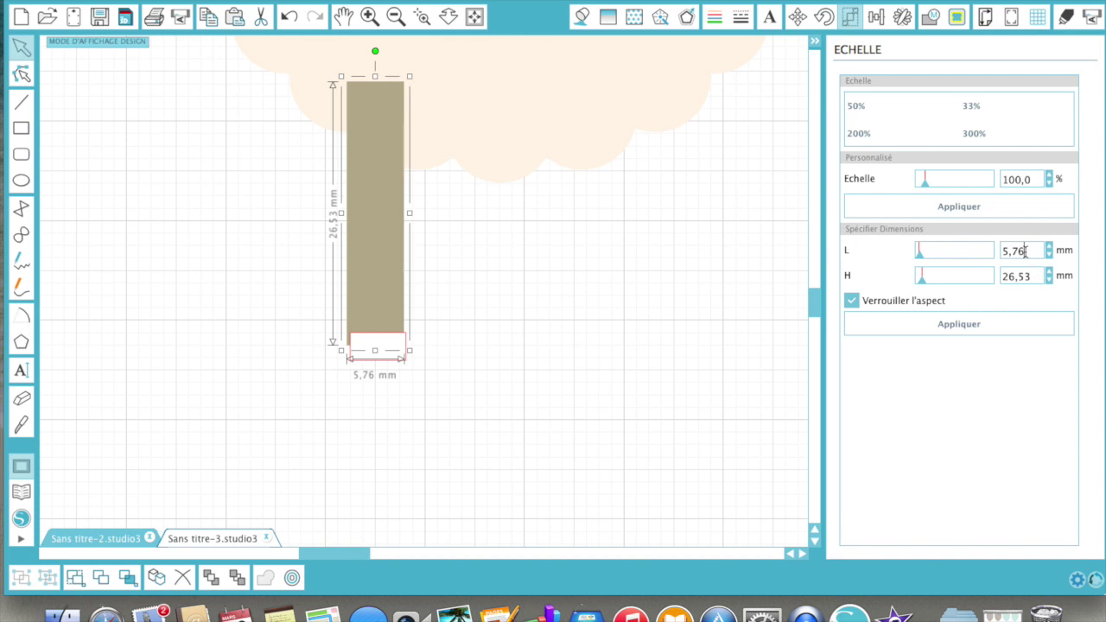
{"action": "key", "text": "BackSpace"}
{"action": "type", "text": "9"}
{"action": "left_click", "coordinate": [971, 326]}
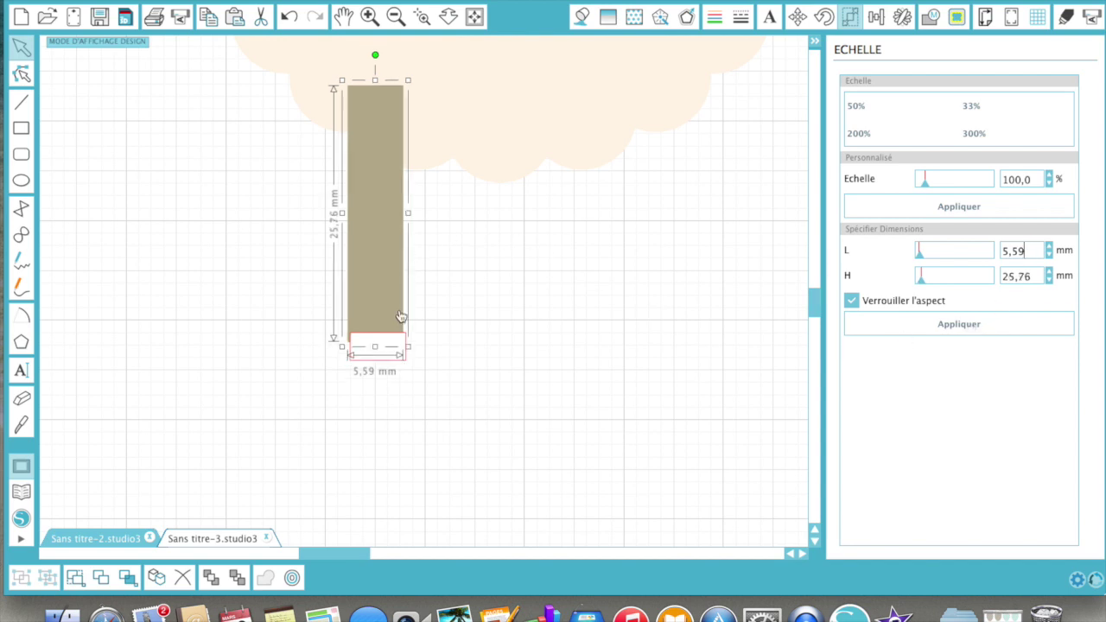
- Try to line up the hoof rectangle and the leg by shifting them by hand
{"action": "left_click", "coordinate": [383, 358]}
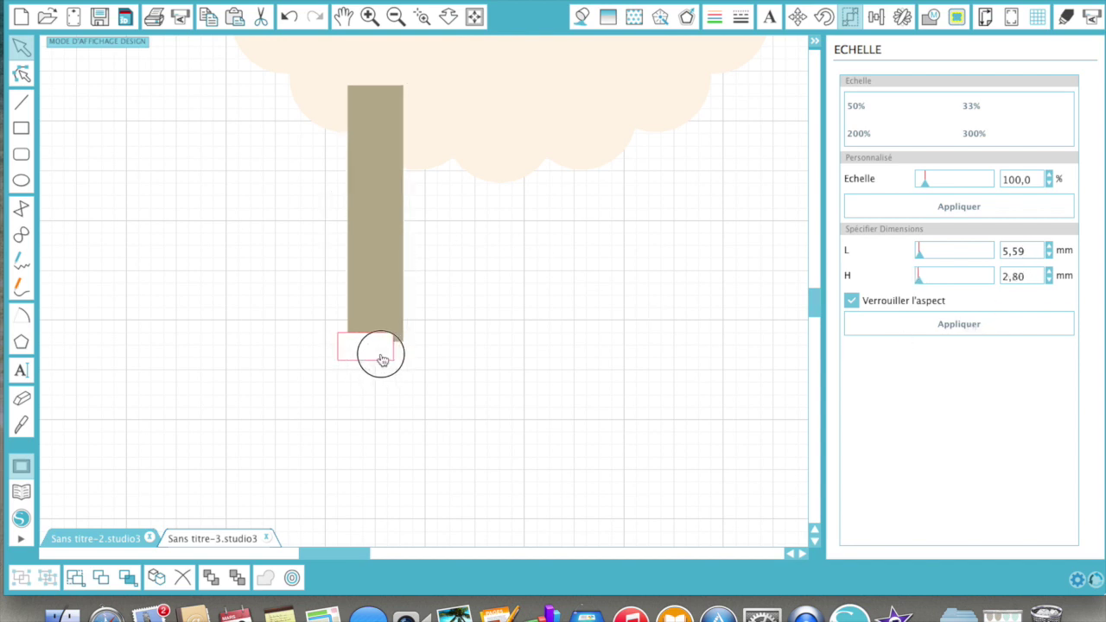
{"action": "left_click_drag", "start_coordinate": [383, 358], "coordinate": [385, 358]}
{"action": "left_click", "coordinate": [380, 290]}
{"action": "right_click", "coordinate": [378, 282]}
{"action": "key", "text": "Escape"}
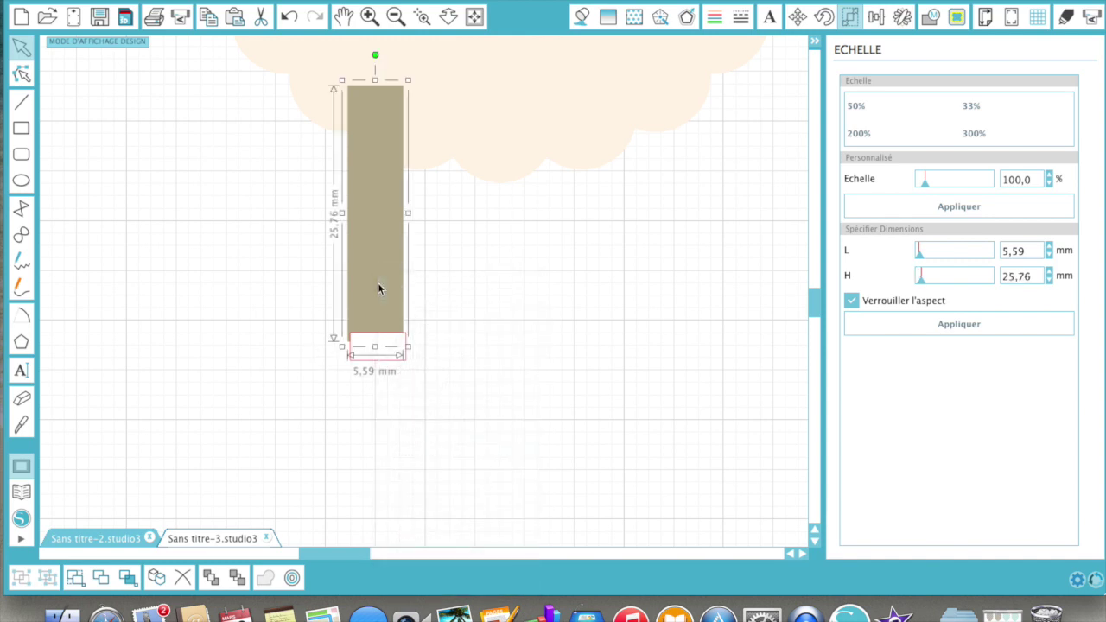
{"action": "left_click_drag", "start_coordinate": [380, 290], "coordinate": [383, 290]}
- Align the leg and the hoof rectangle horizontally on their centres with Aligner Centre
{"action": "left_click", "coordinate": [377, 290]}
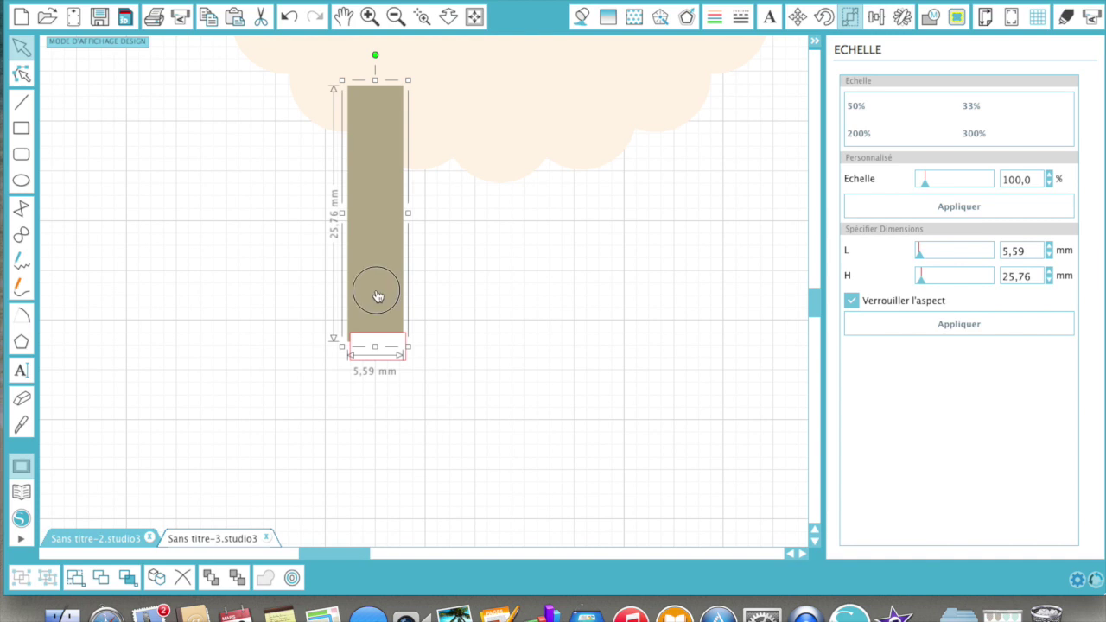
{"action": "left_click", "coordinate": [381, 360]}
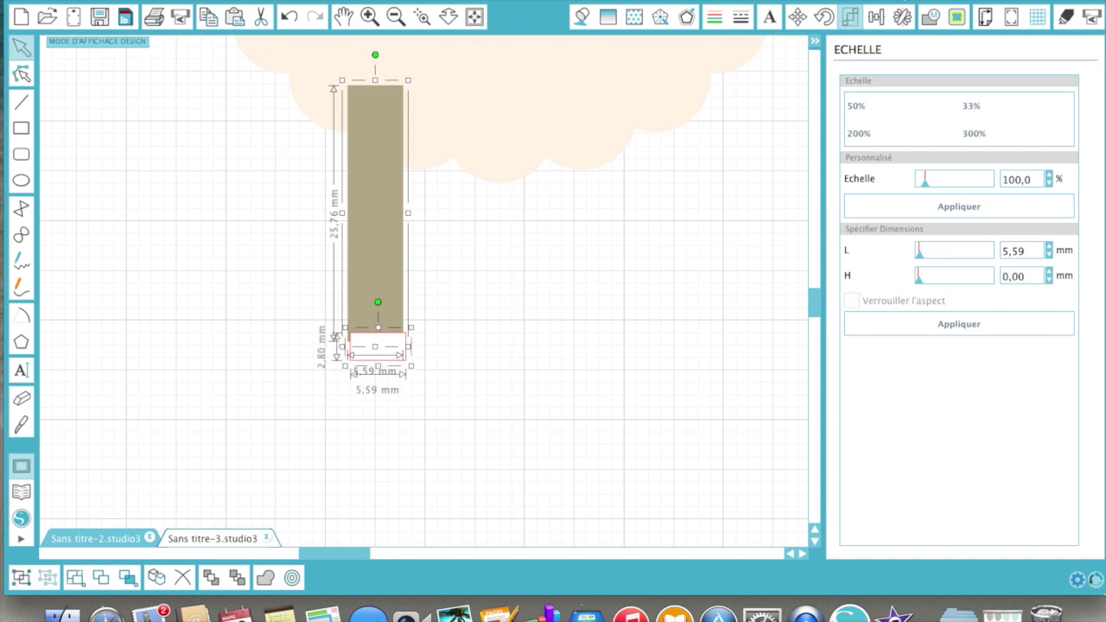
{"action": "left_click", "coordinate": [877, 18]}
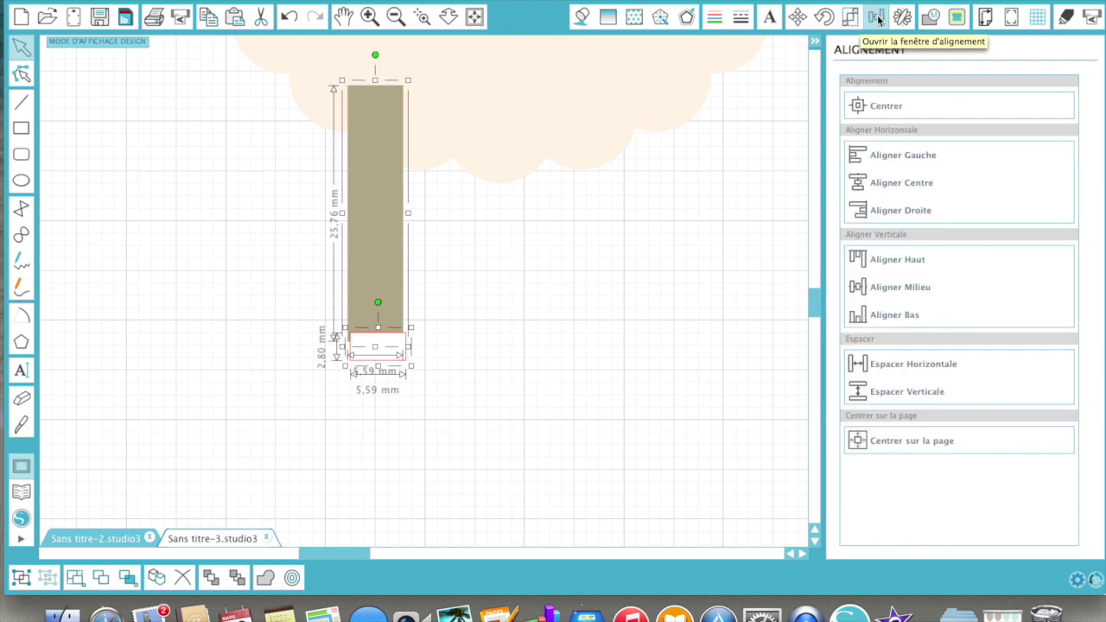
{"action": "left_click", "coordinate": [905, 182]}
{"action": "left_click", "coordinate": [641, 245]}
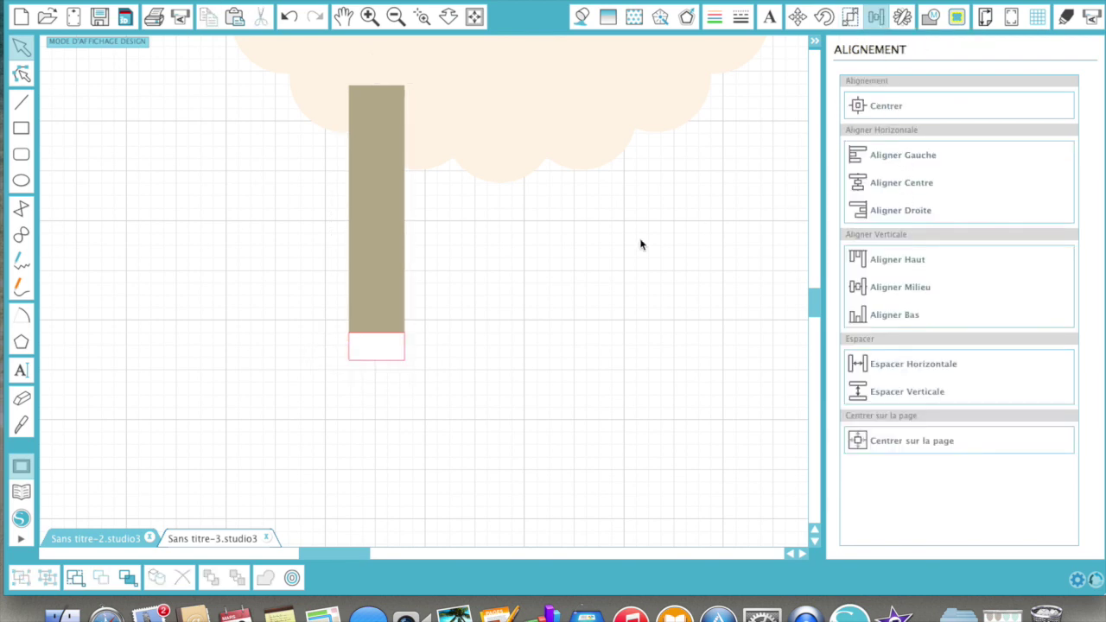
- Stretch the hoof rectangle to about 3.75 mm high and spread its two lower corner points into a trapezoid about 7.5 mm wide
{"action": "left_click", "coordinate": [381, 360]}
{"action": "left_click_drag", "start_coordinate": [376, 365], "coordinate": [376, 376]}
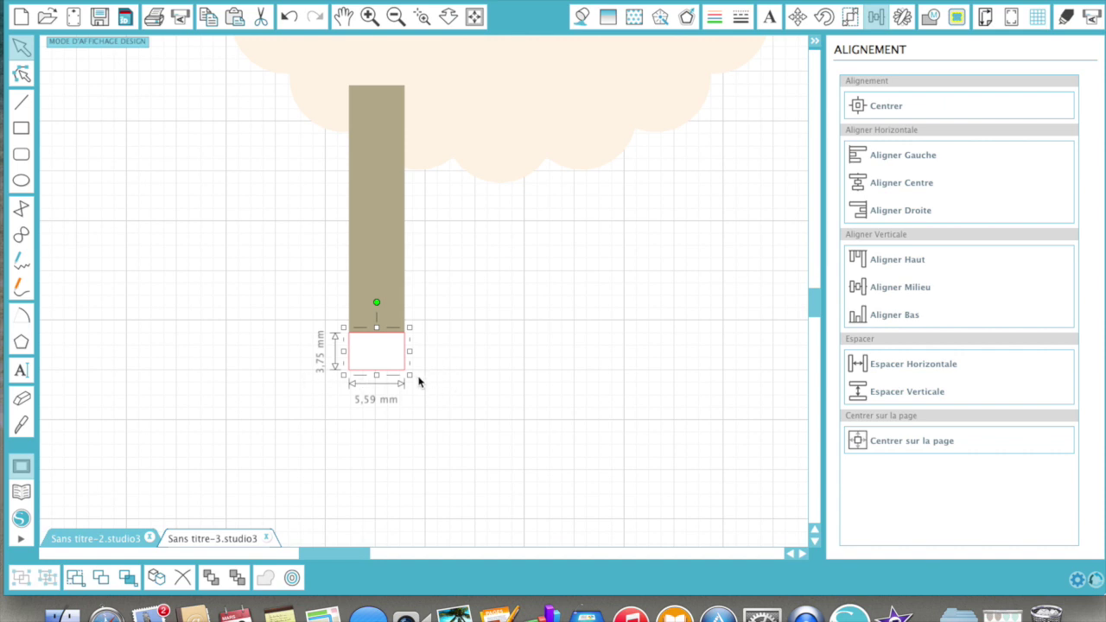
{"action": "double_click", "coordinate": [386, 367]}
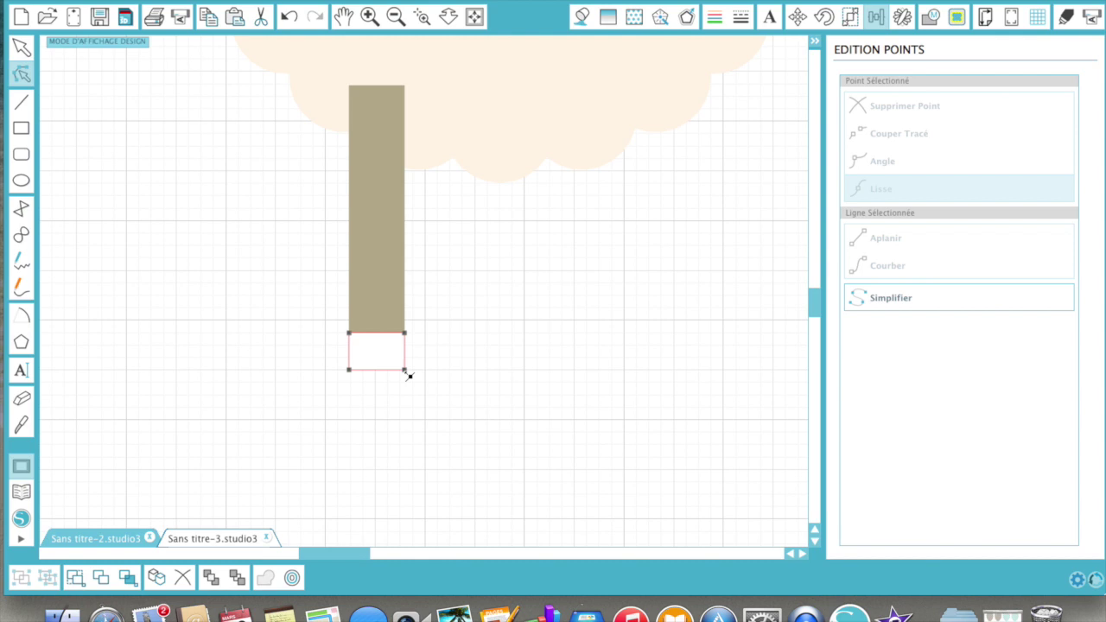
{"action": "left_click", "coordinate": [403, 369]}
{"action": "left_click_drag", "start_coordinate": [403, 370], "coordinate": [338, 369]}
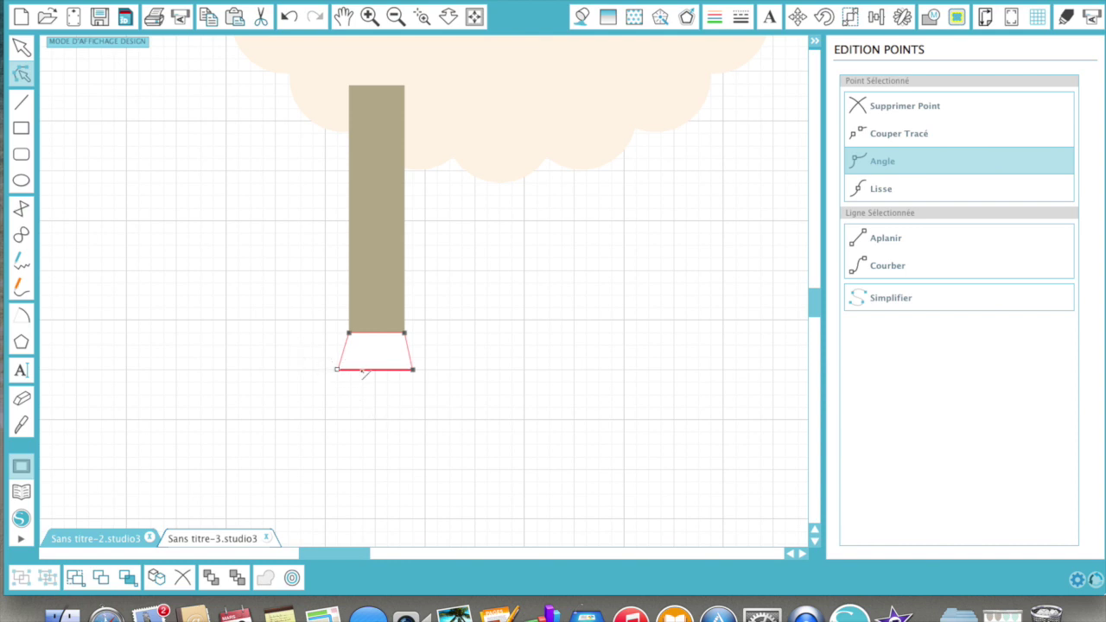
{"action": "left_click", "coordinate": [385, 422]}
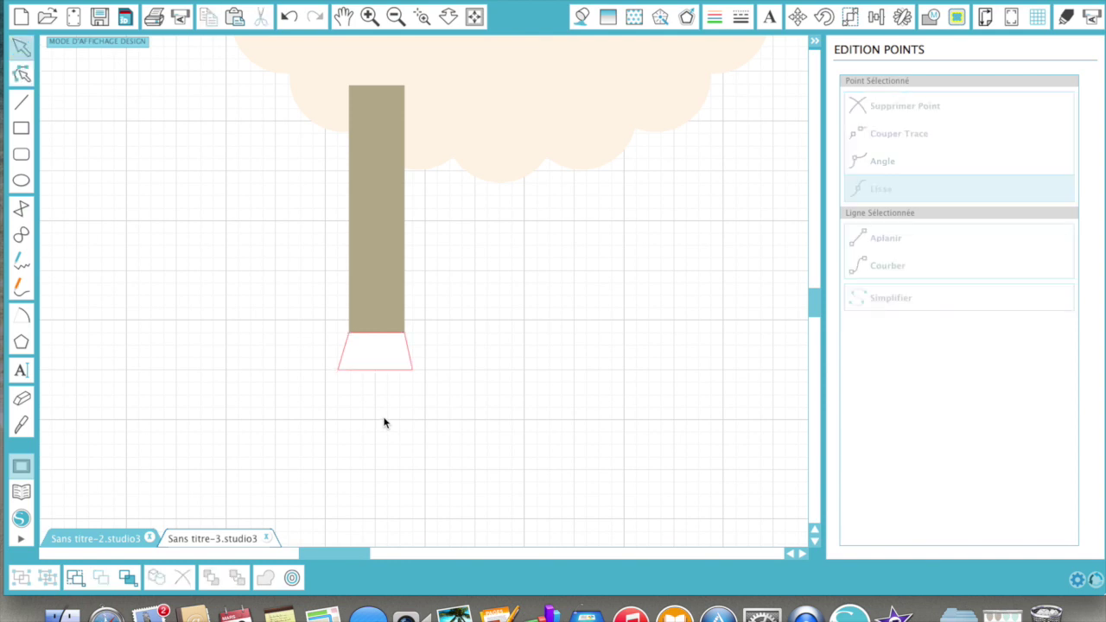
- Fill the hoof with the brown sampled from the leg and make its outline transparent
{"action": "left_click", "coordinate": [379, 370]}
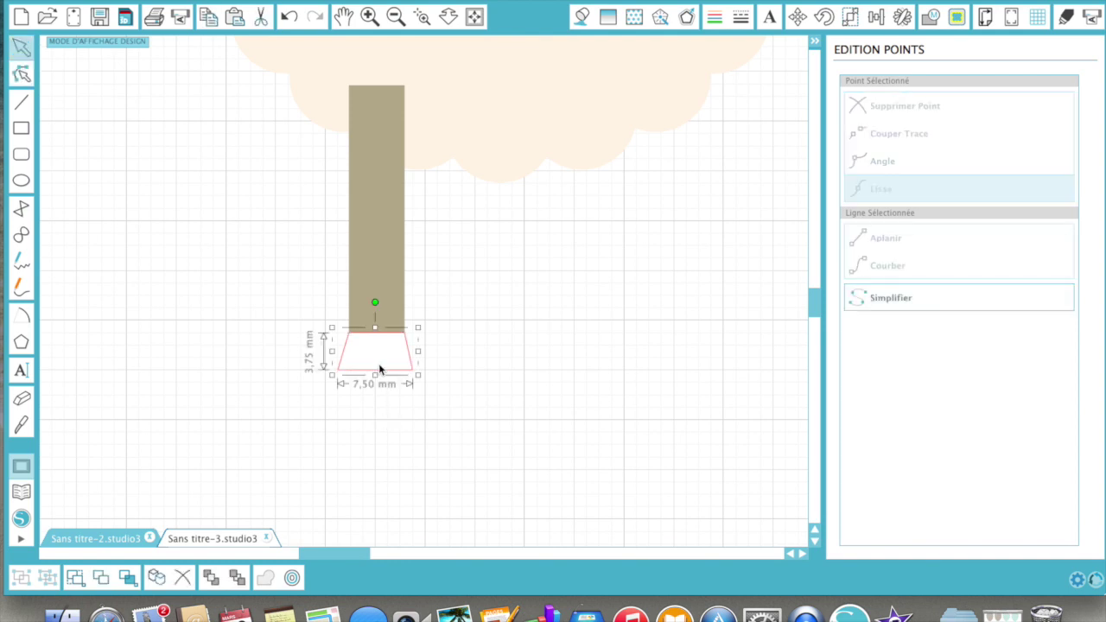
{"action": "left_click", "coordinate": [583, 21]}
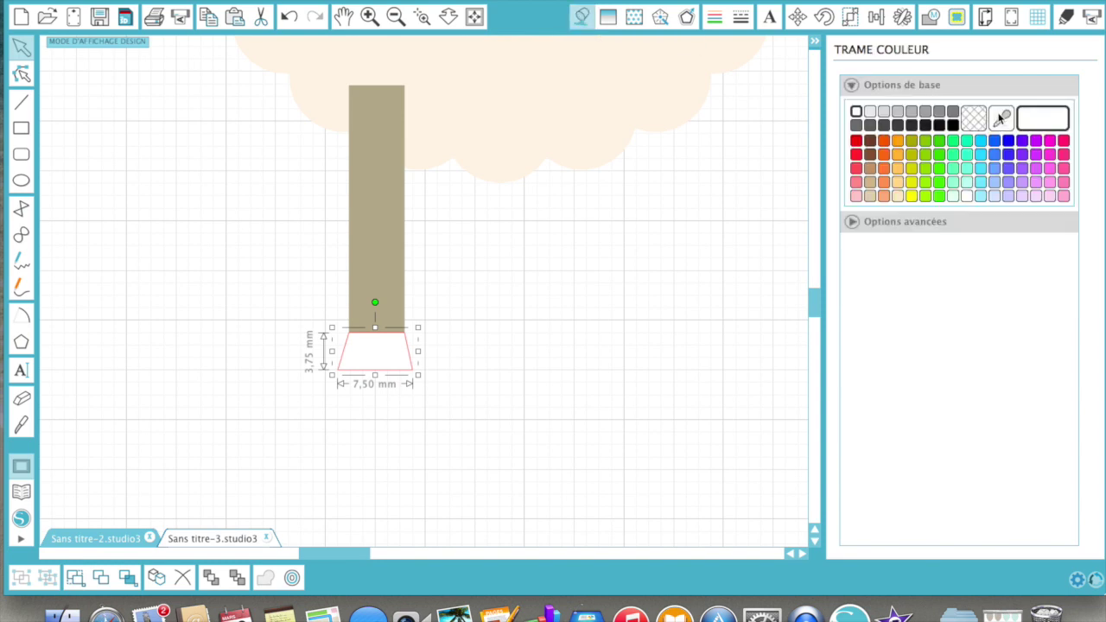
{"action": "left_click", "coordinate": [1001, 118]}
{"action": "left_click", "coordinate": [371, 170]}
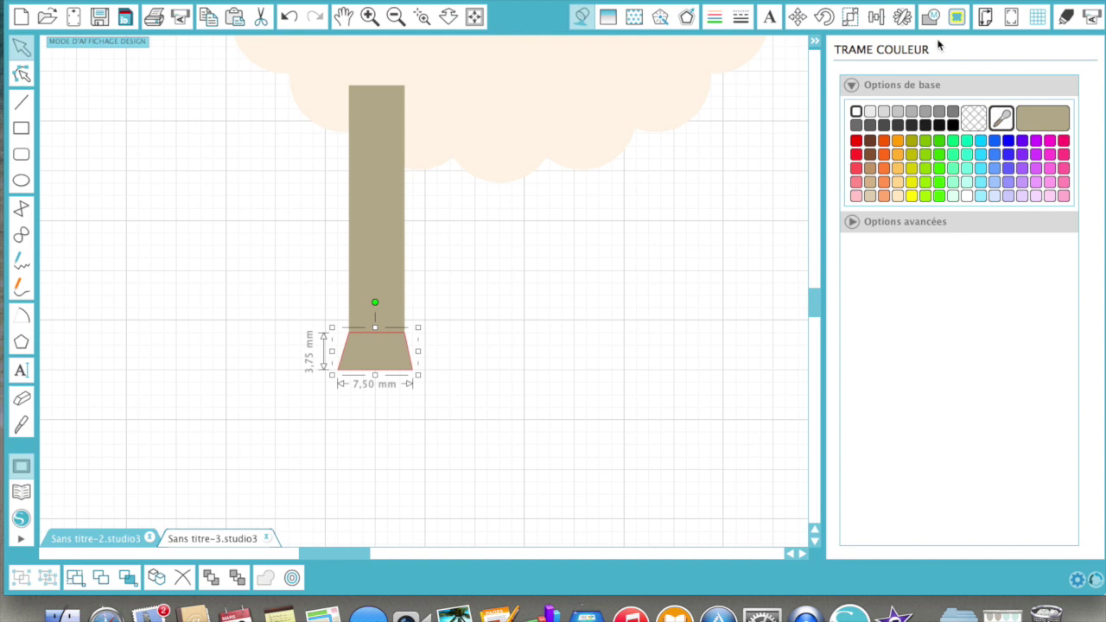
{"action": "left_click", "coordinate": [714, 16]}
{"action": "left_click", "coordinate": [974, 118]}
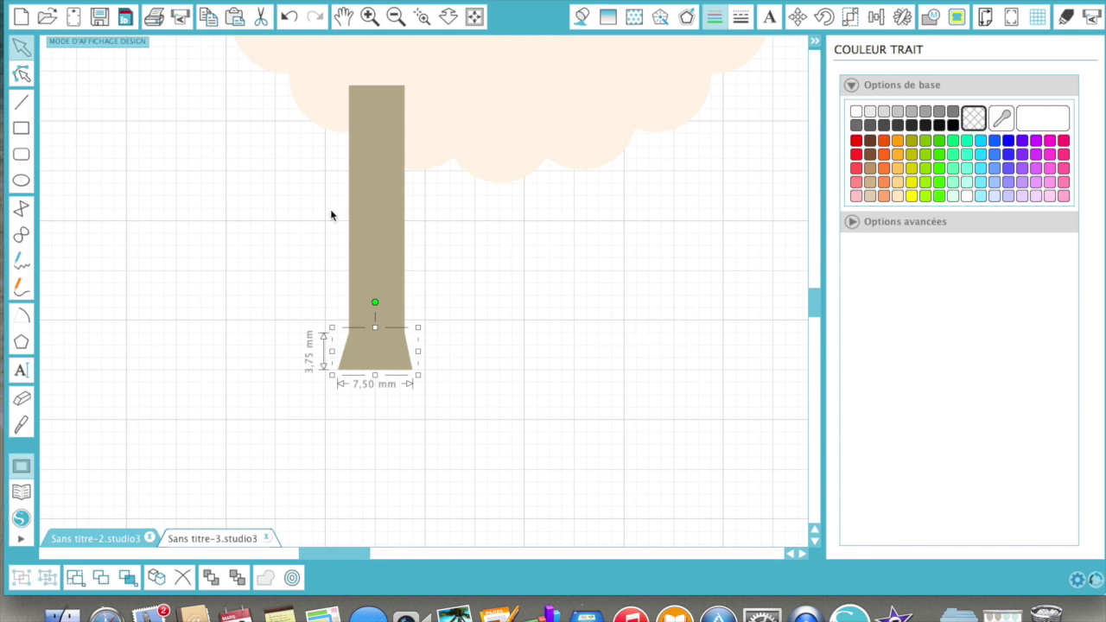
- Stretch the hoof downward to about 5 mm high, keeping its width
{"action": "left_click_drag", "start_coordinate": [323, 211], "coordinate": [439, 368]}
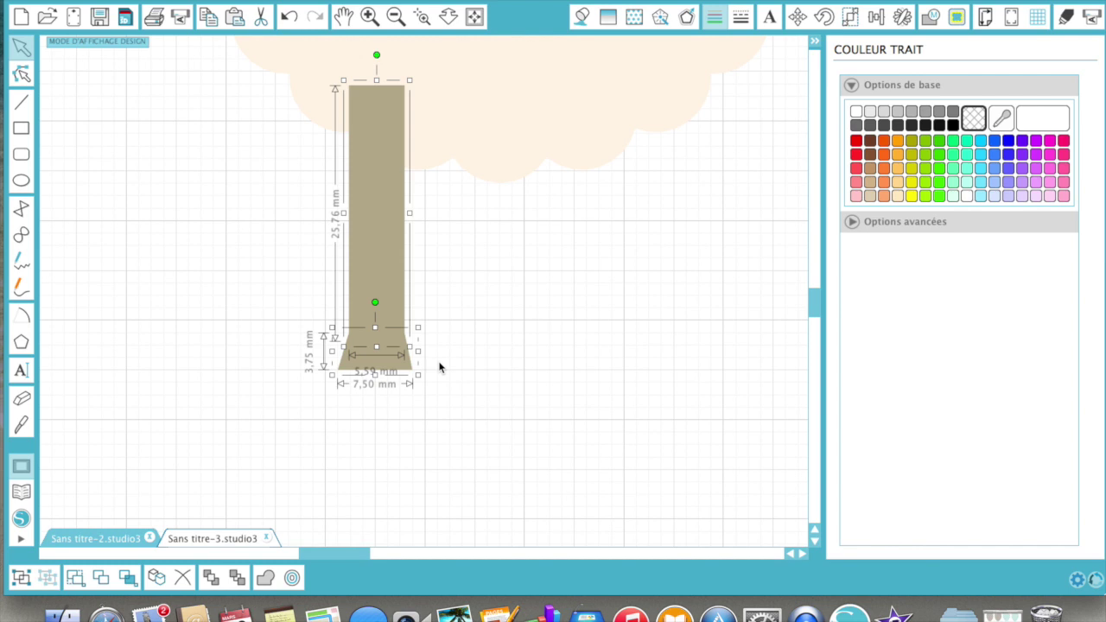
{"action": "left_click", "coordinate": [455, 350]}
{"action": "left_click", "coordinate": [374, 363]}
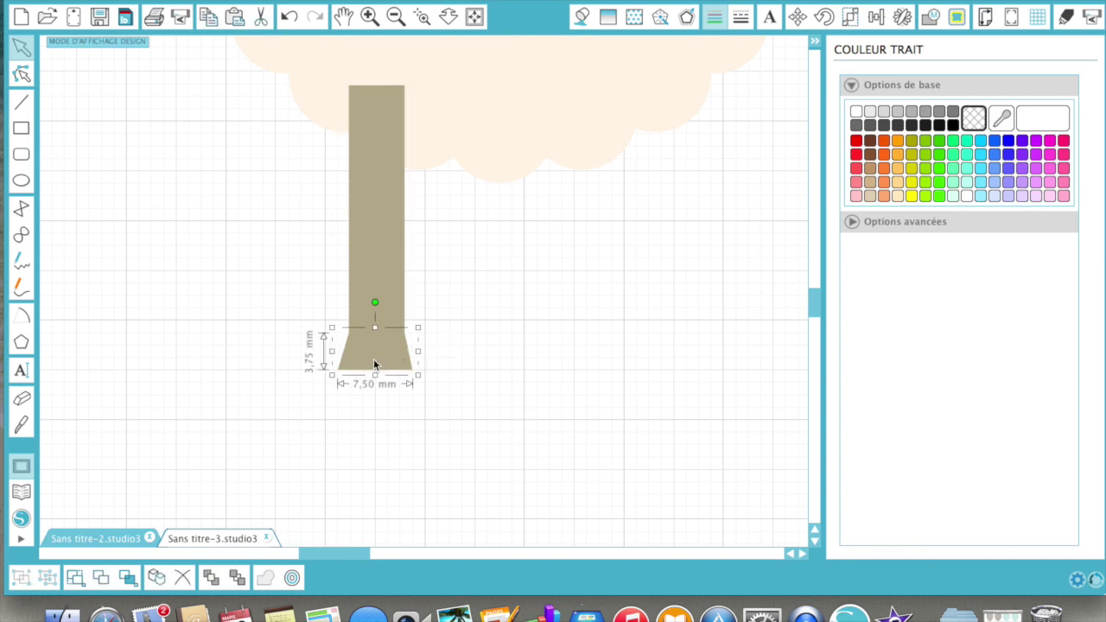
{"action": "left_click_drag", "start_coordinate": [375, 375], "coordinate": [376, 383]}
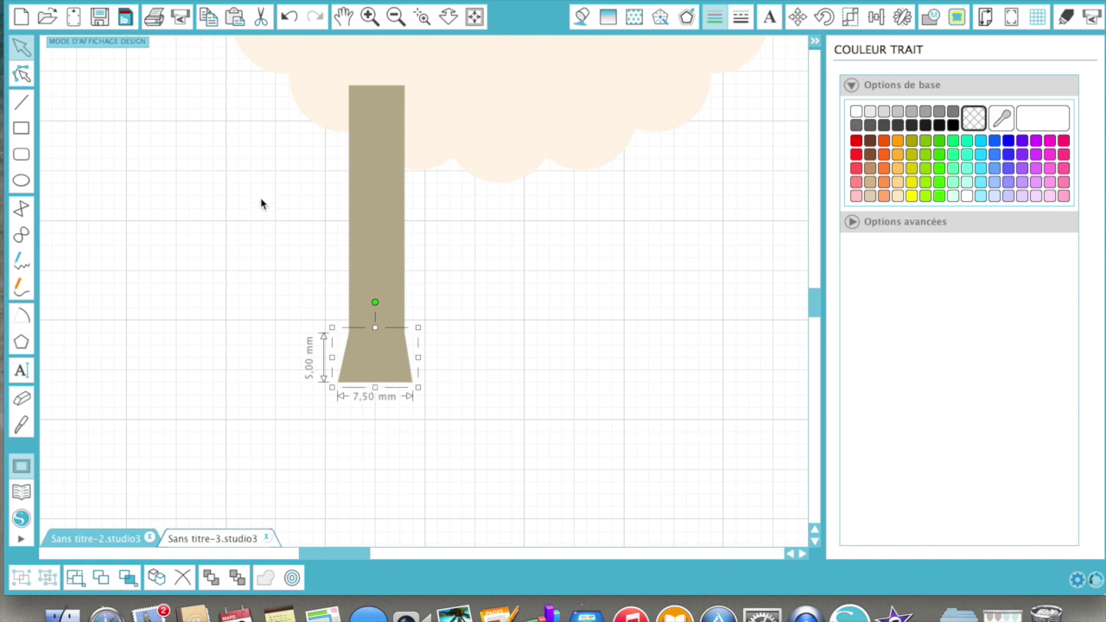
{"action": "left_click", "coordinate": [296, 252]}
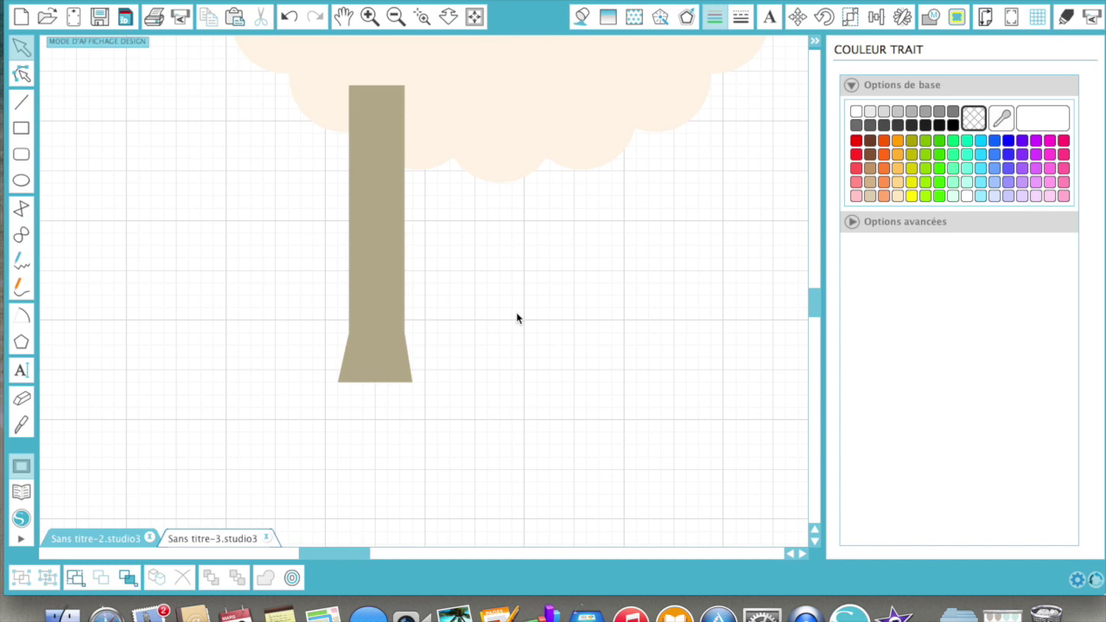
- Group the leg and its hoof into one object
{"action": "left_click_drag", "start_coordinate": [285, 269], "coordinate": [459, 346]}
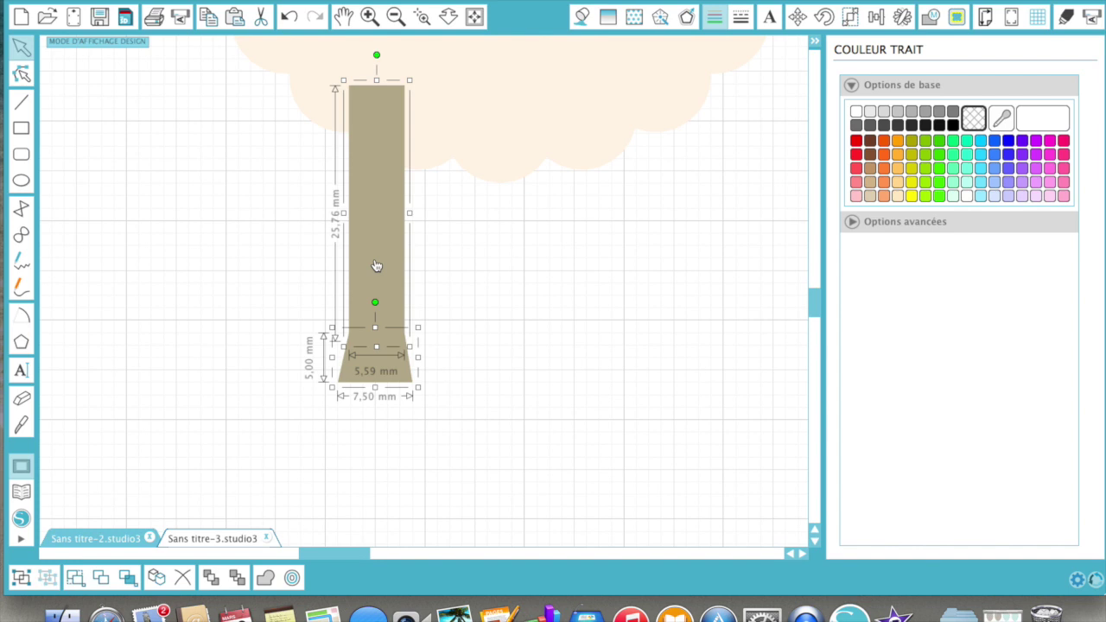
{"action": "right_click", "coordinate": [376, 265]}
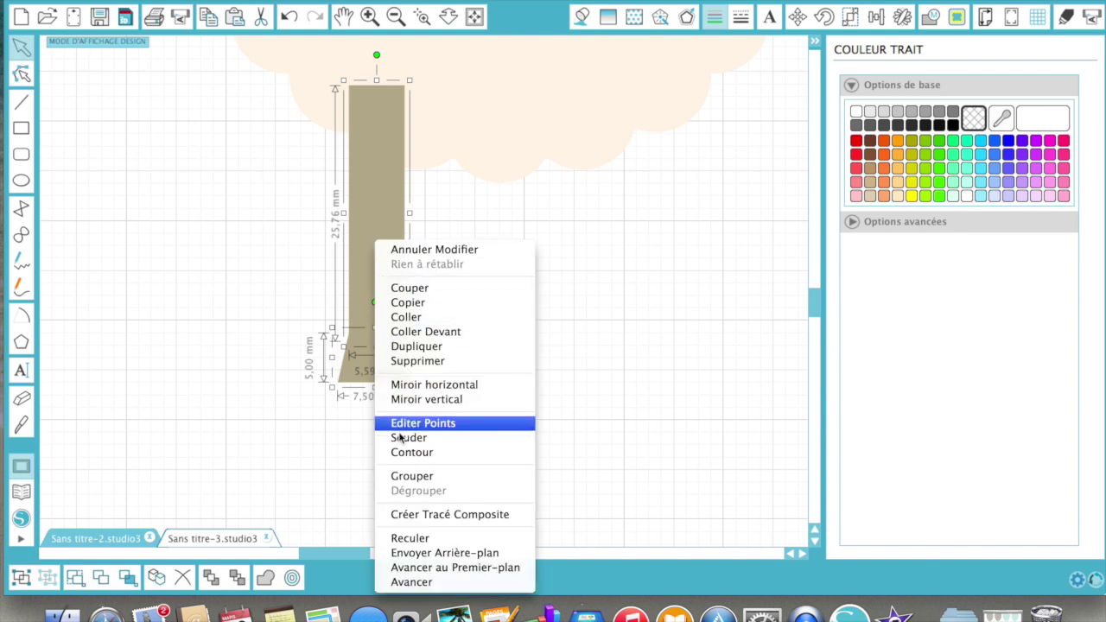
{"action": "left_click", "coordinate": [410, 476]}
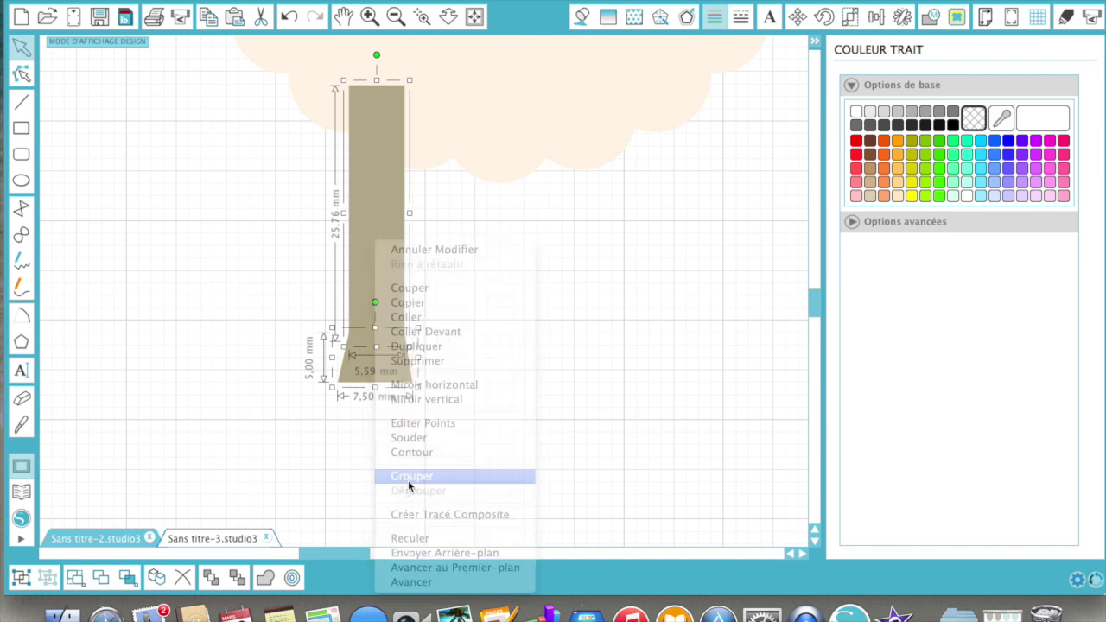
- Duplicate the grouped leg and move the copy straight across to the body's other side, making the pair about 30 mm wide overall
{"action": "scroll", "coordinate": [521, 312], "scroll_direction": "up", "scroll_amount": 5}
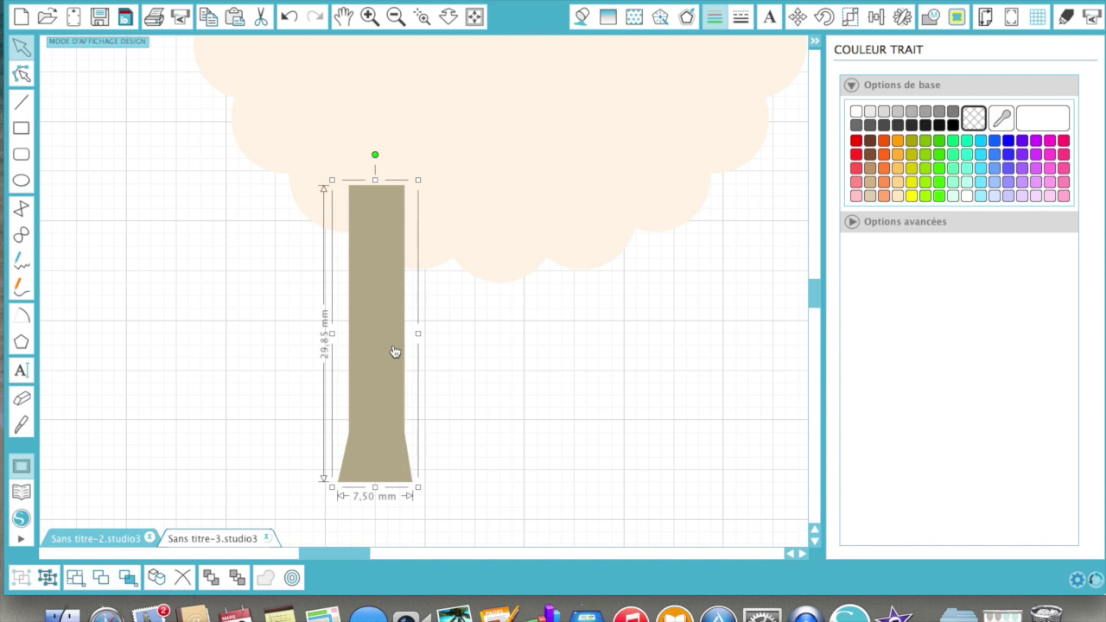
{"action": "key", "text": "super+d"}
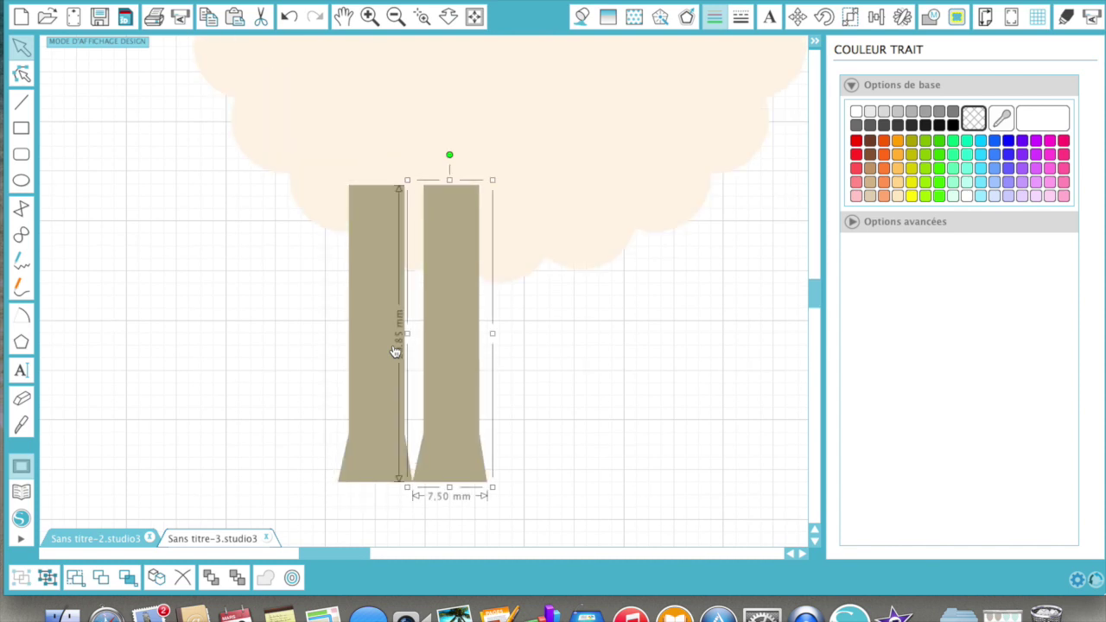
{"action": "left_click_drag", "start_coordinate": [456, 344], "coordinate": [595, 344]}
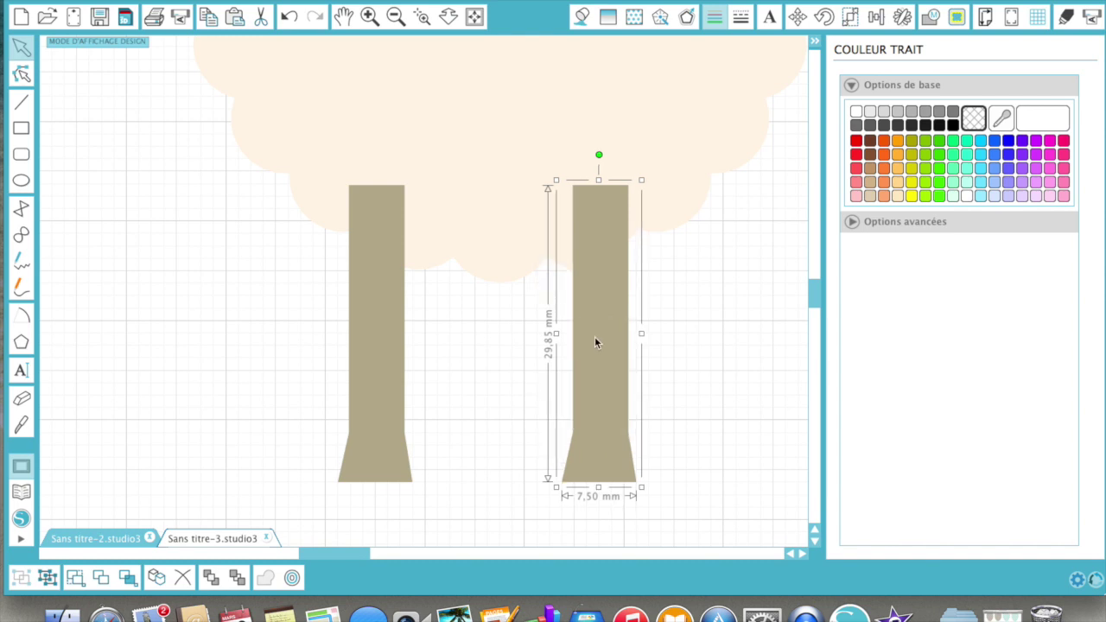
- Hide the grid and turn off alignment to the grid
{"action": "left_click", "coordinate": [1039, 19]}
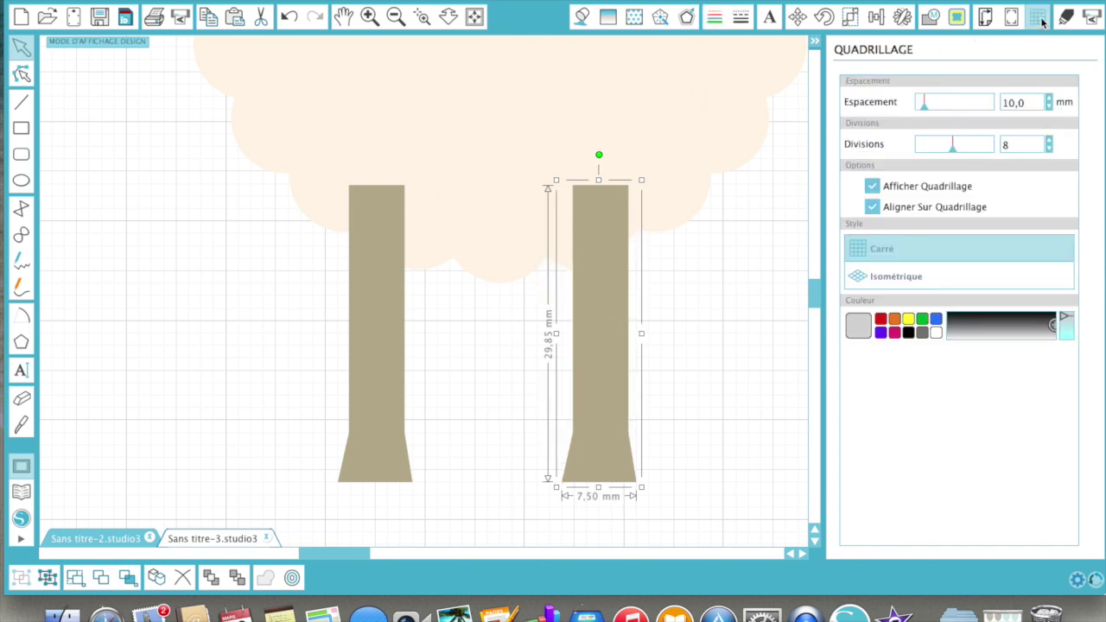
{"action": "left_click", "coordinate": [872, 186]}
{"action": "left_click", "coordinate": [872, 207]}
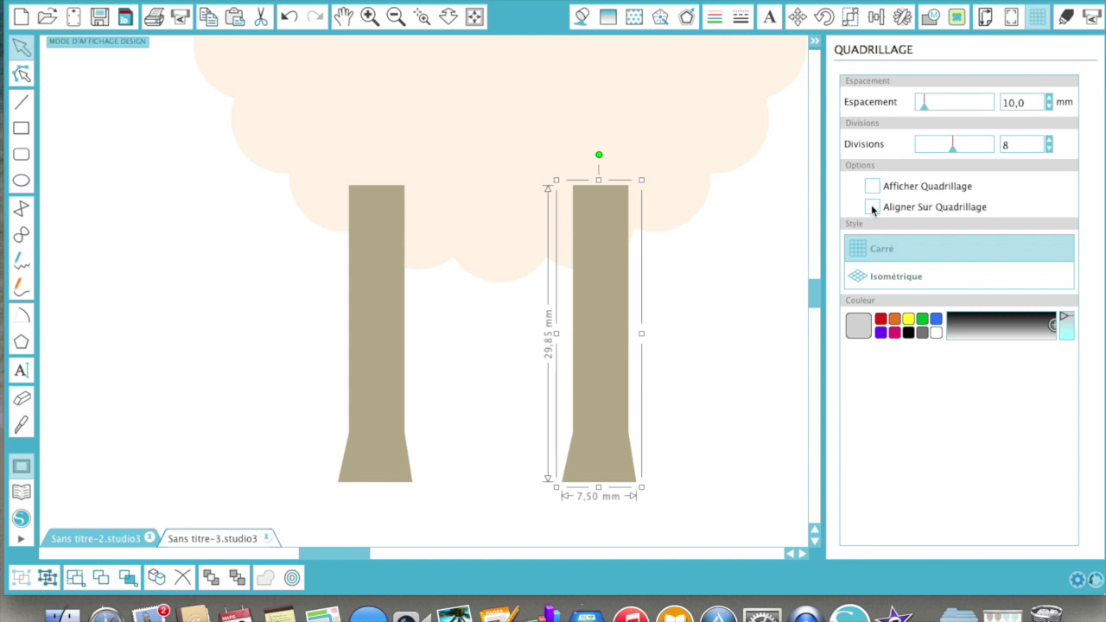
- Group the two legs together and send them to the back, behind the sheep's woolly body
{"action": "left_click", "coordinate": [475, 17]}
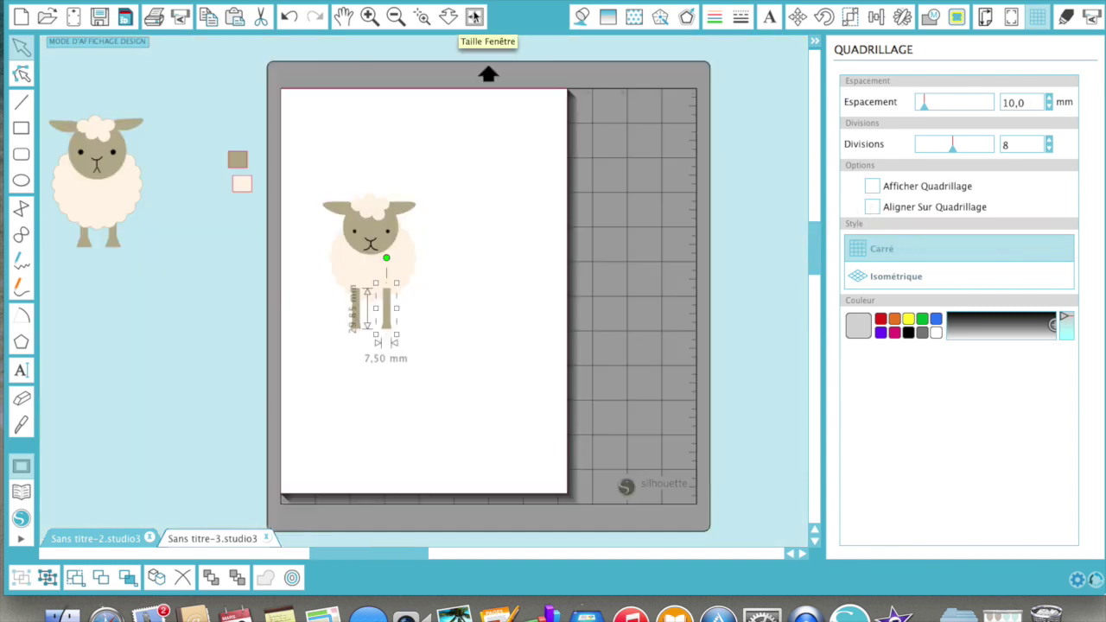
{"action": "left_click", "coordinate": [422, 17]}
{"action": "left_click_drag", "start_coordinate": [293, 158], "coordinate": [510, 367]}
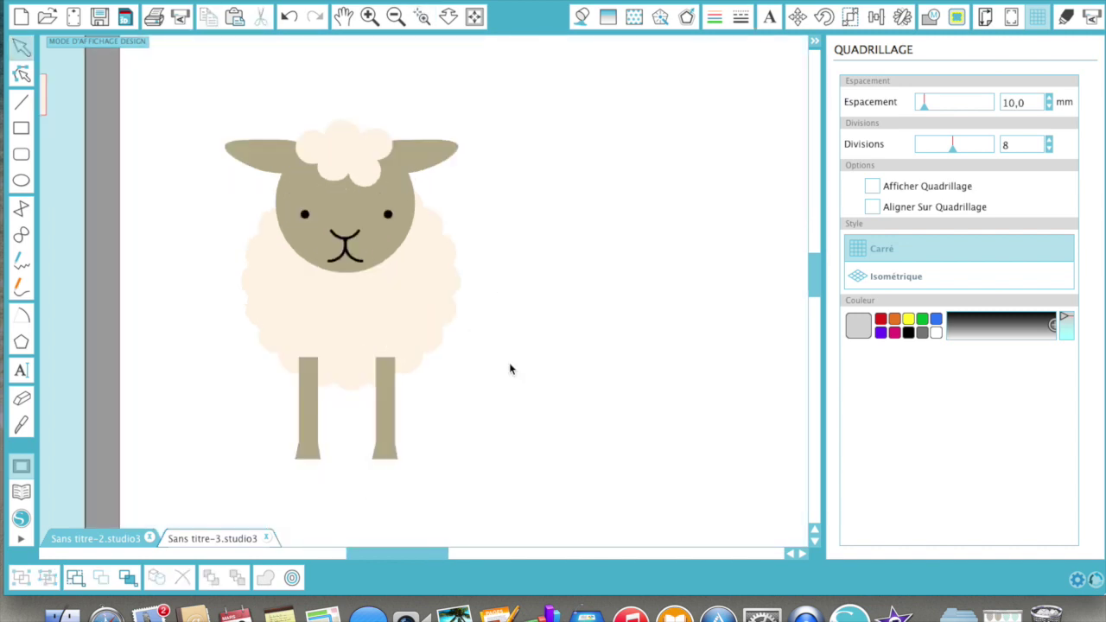
{"action": "left_click", "coordinate": [307, 413]}
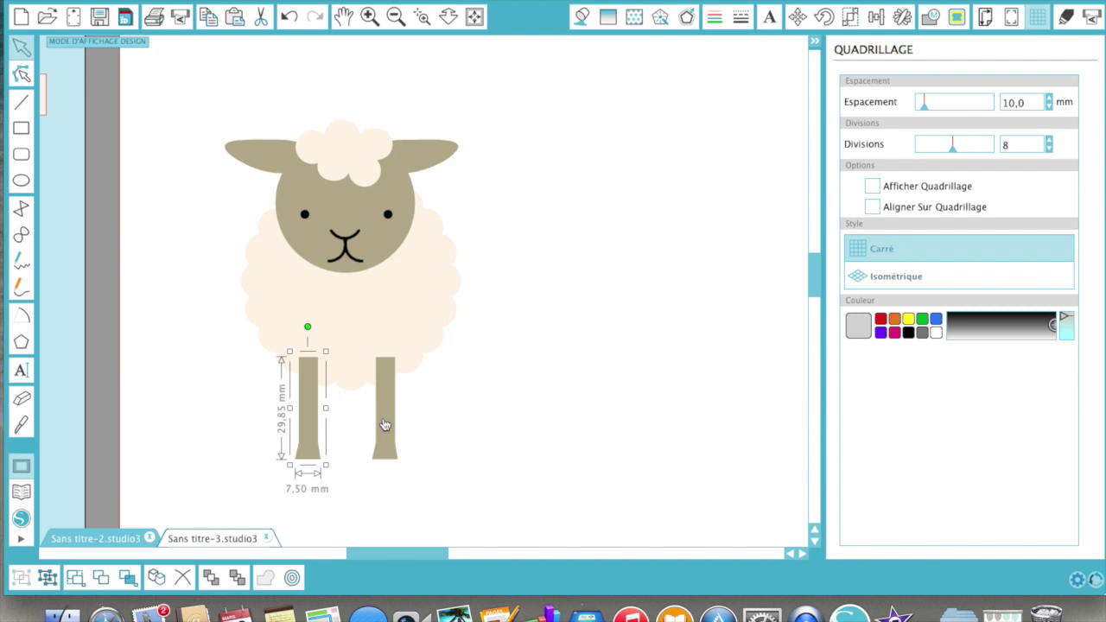
{"action": "left_click", "coordinate": [385, 424], "text": "shift"}
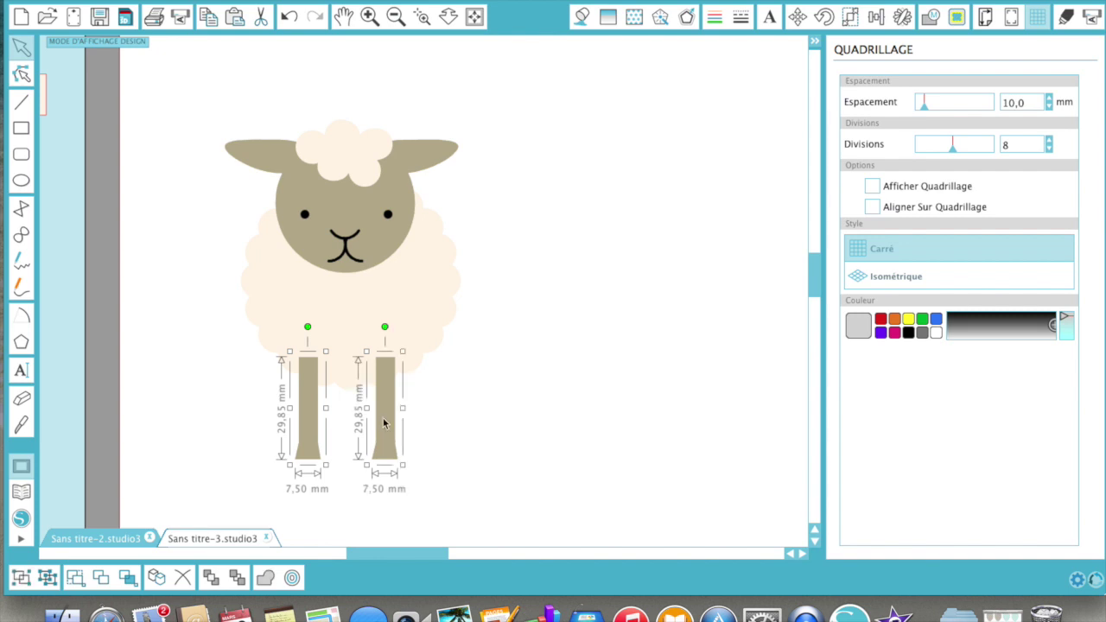
{"action": "key", "text": "super+g"}
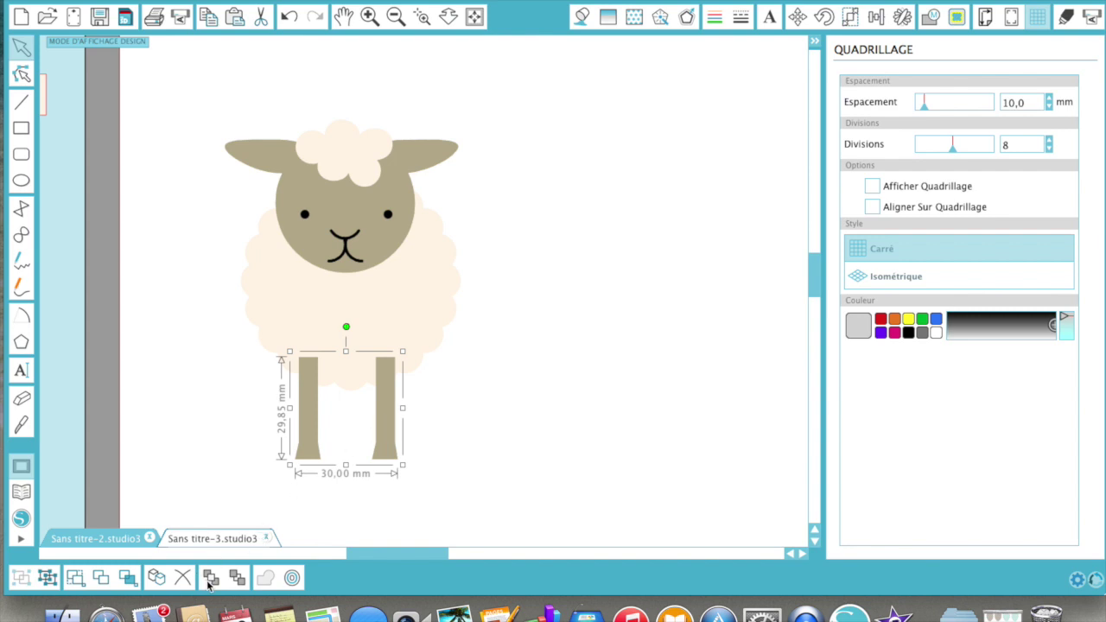
{"action": "left_click", "coordinate": [236, 577]}
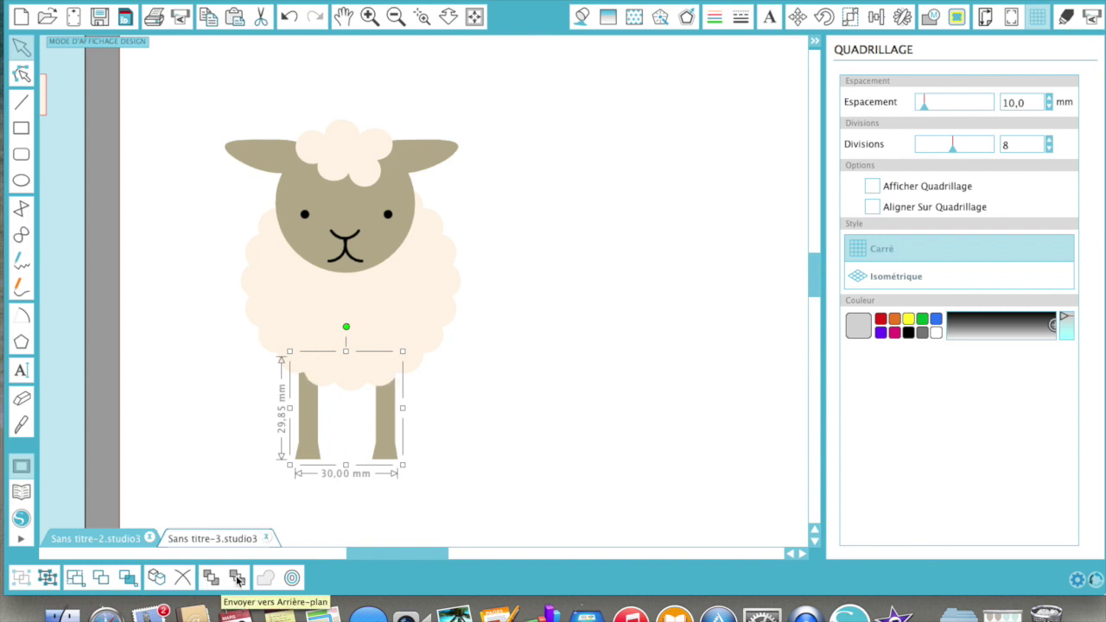
{"action": "left_click", "coordinate": [509, 529]}
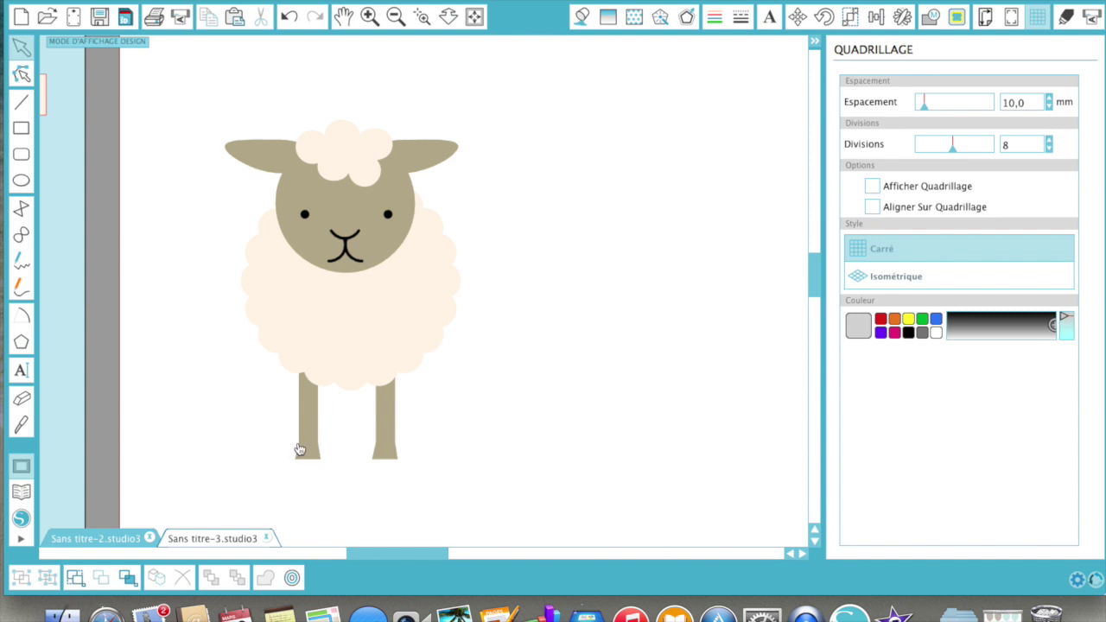
{"action": "left_click", "coordinate": [308, 442]}
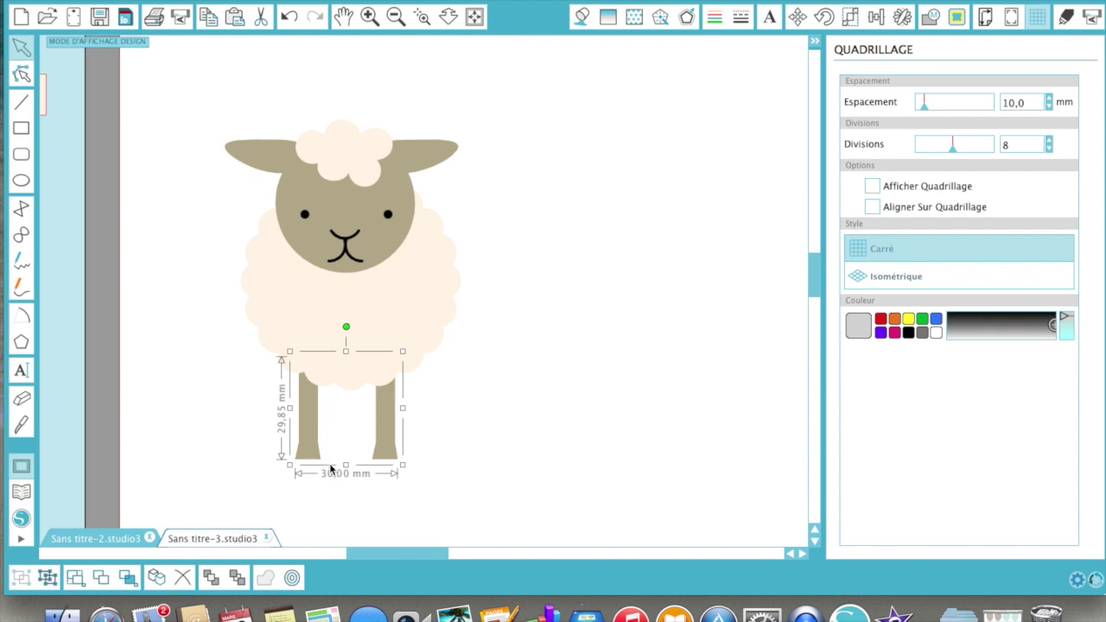
{"action": "left_click", "coordinate": [361, 504]}
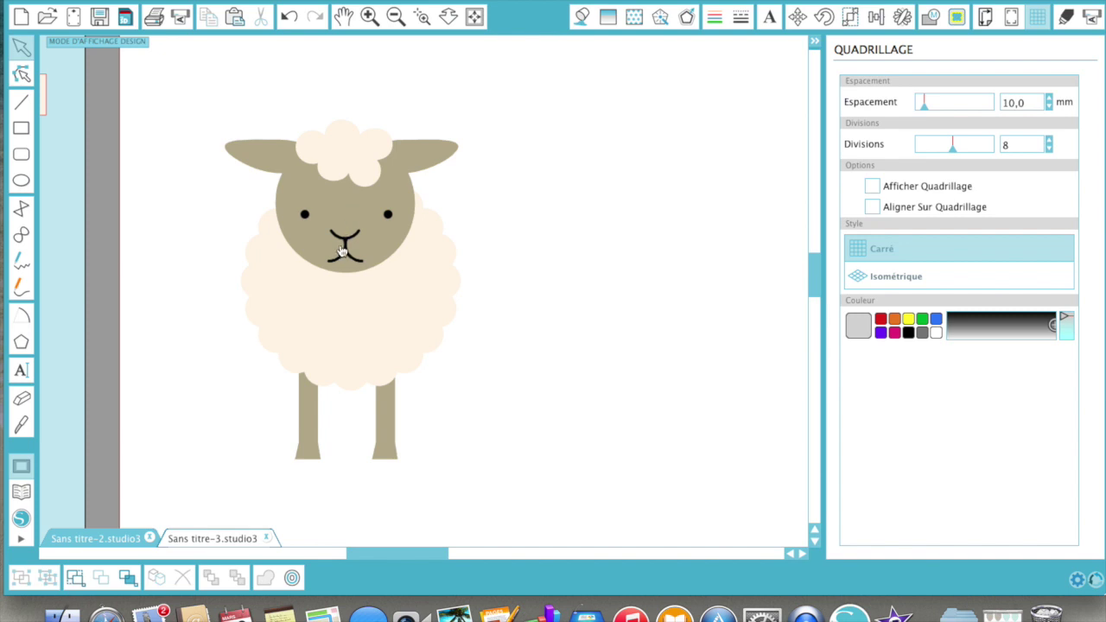
{"action": "left_click", "coordinate": [344, 244]}
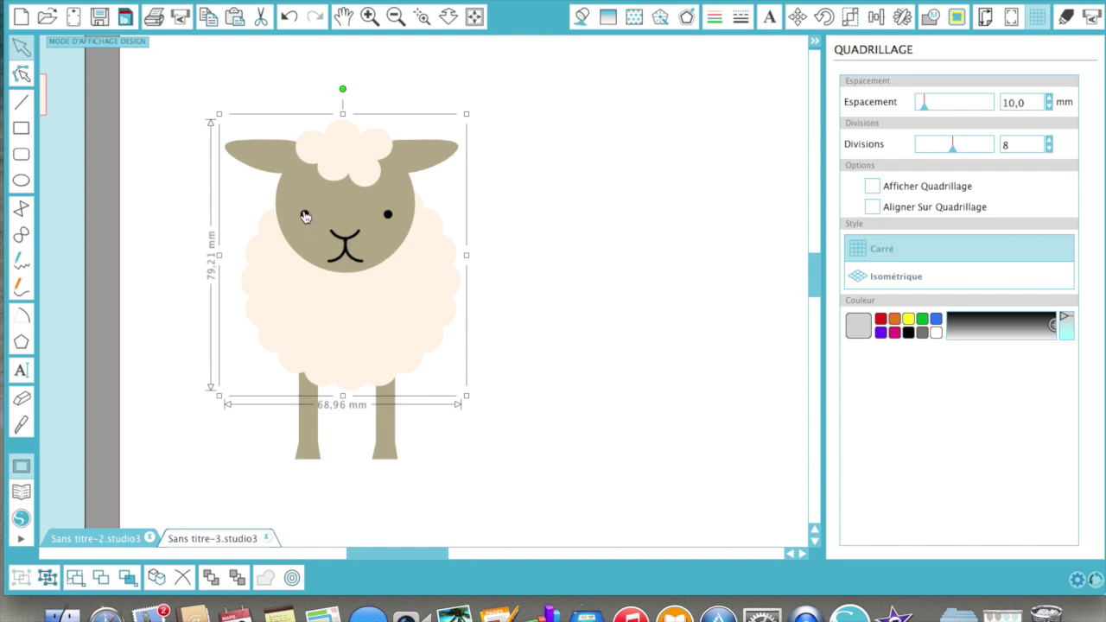
{"action": "left_click", "coordinate": [568, 225]}
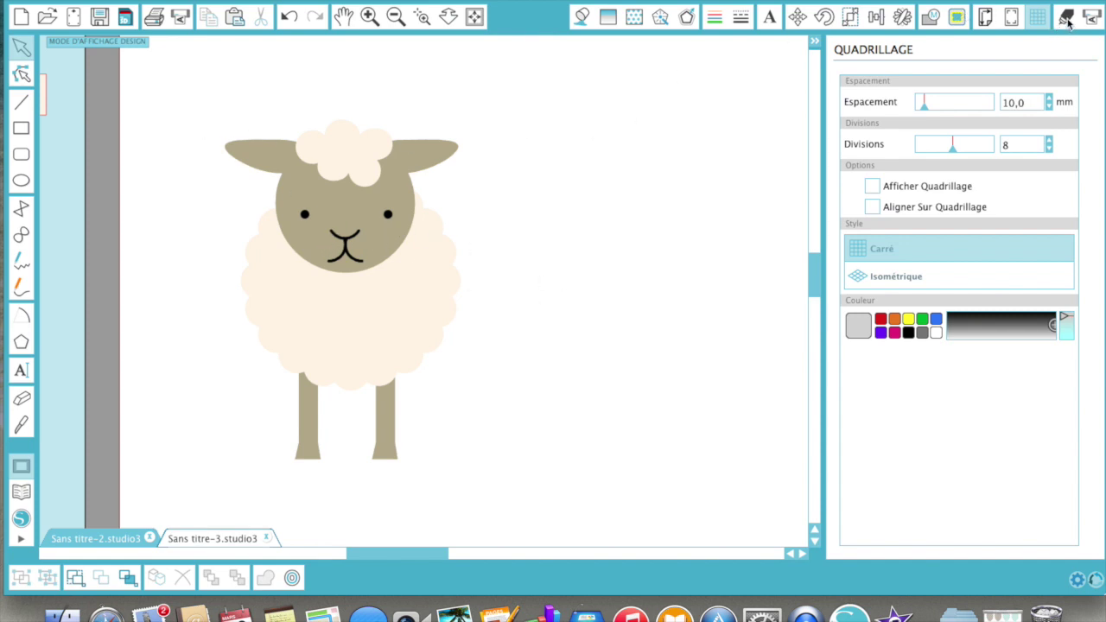
- Open the cut settings and set the two hoofed legs to "Aucune Découpe" (no cut)
{"action": "left_click", "coordinate": [1066, 19]}
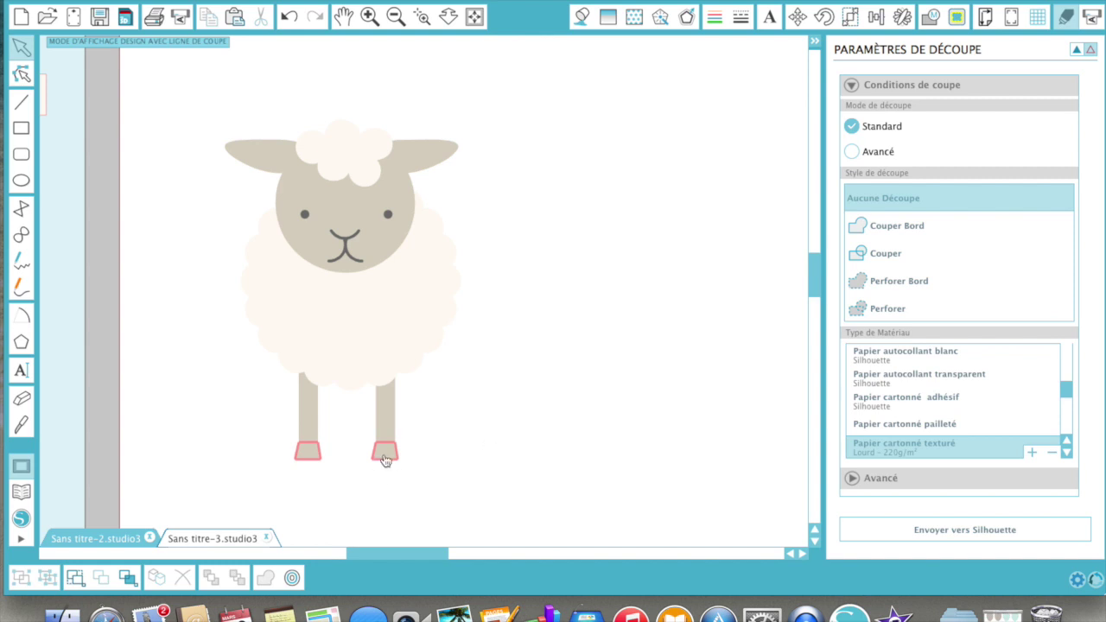
{"action": "left_click", "coordinate": [385, 458]}
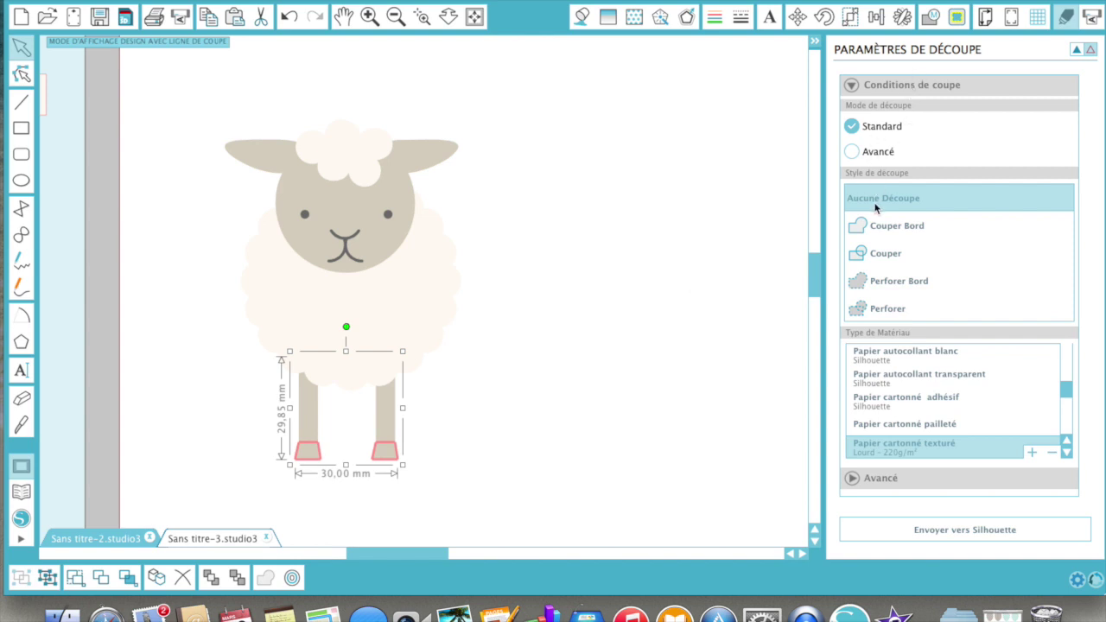
{"action": "left_click", "coordinate": [875, 199]}
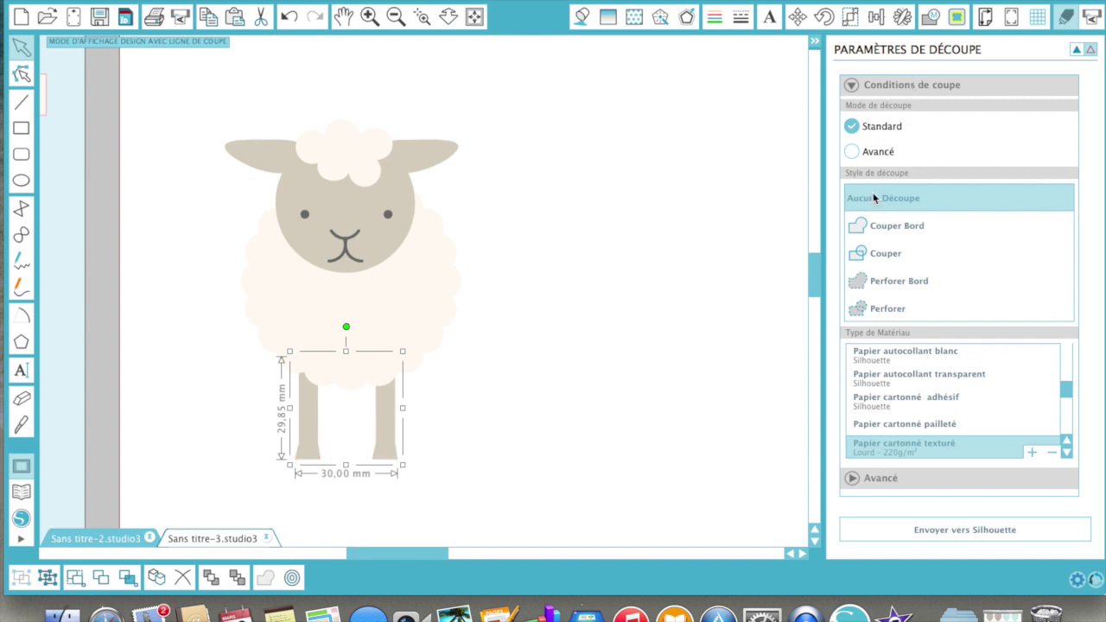
{"action": "left_click", "coordinate": [553, 337]}
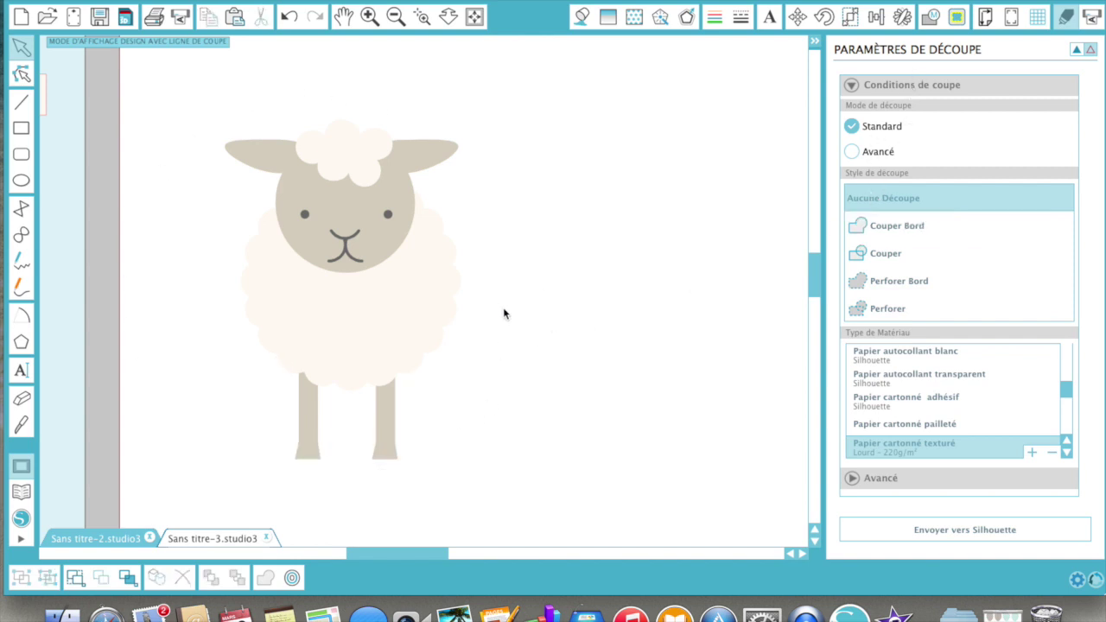
- Hide the cut lines and group all parts of the complete sheep into one object
{"action": "left_click", "coordinate": [1076, 49]}
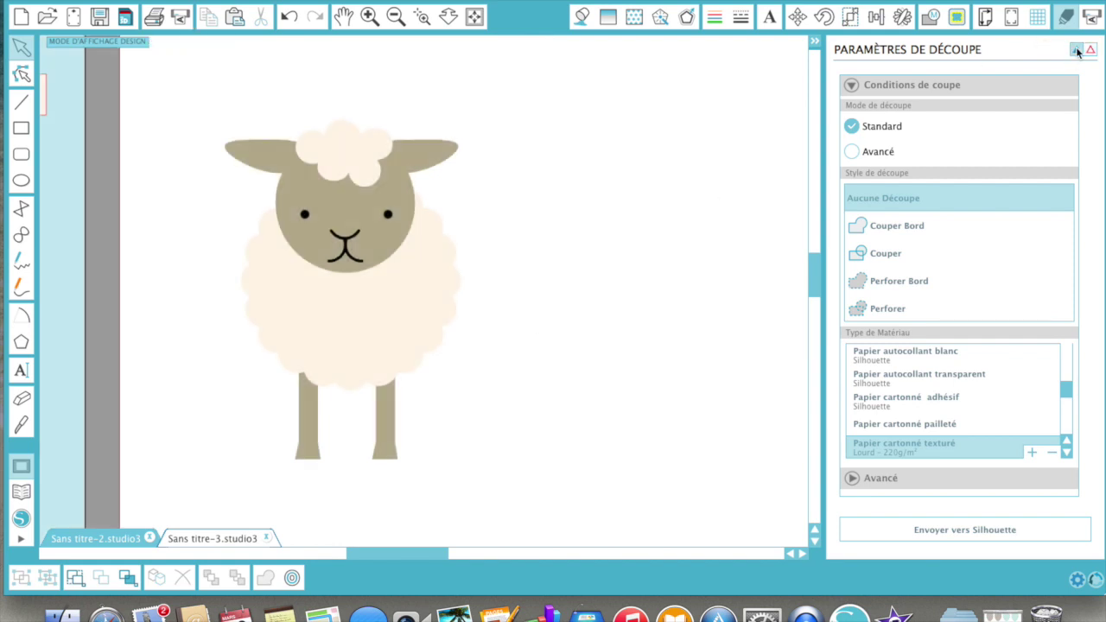
{"action": "left_click_drag", "start_coordinate": [170, 76], "coordinate": [523, 488]}
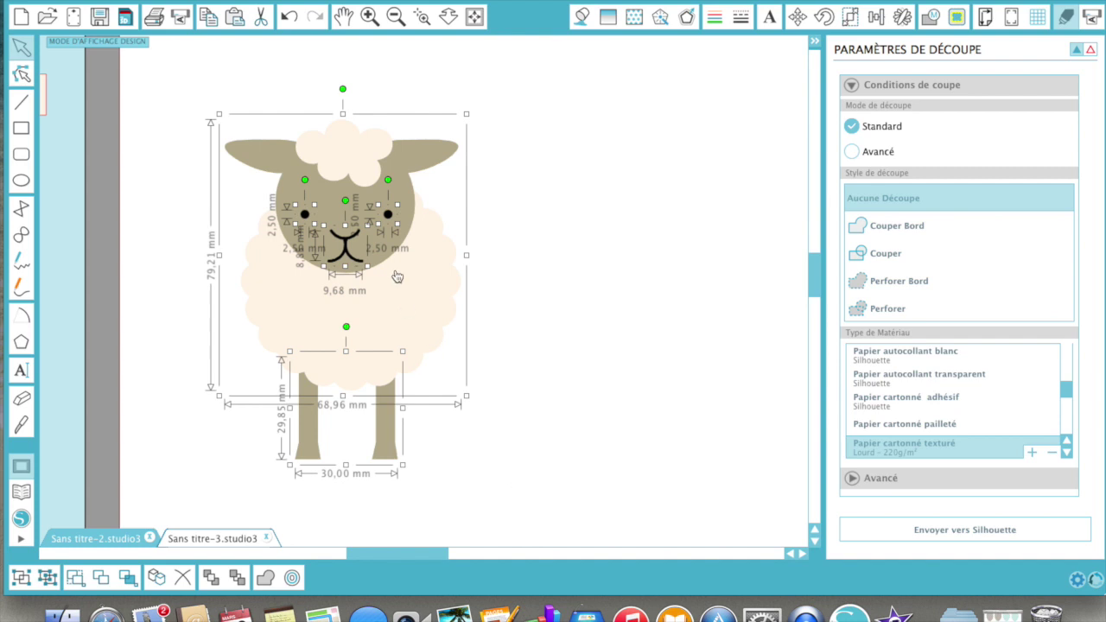
{"action": "right_click", "coordinate": [397, 277]}
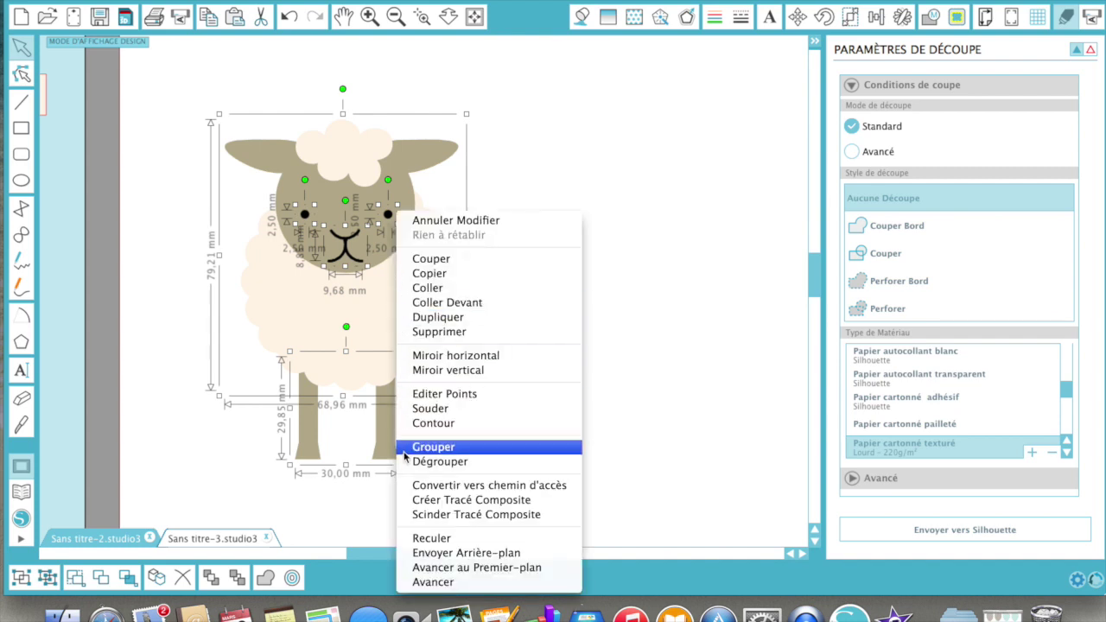
{"action": "left_click", "coordinate": [433, 447]}
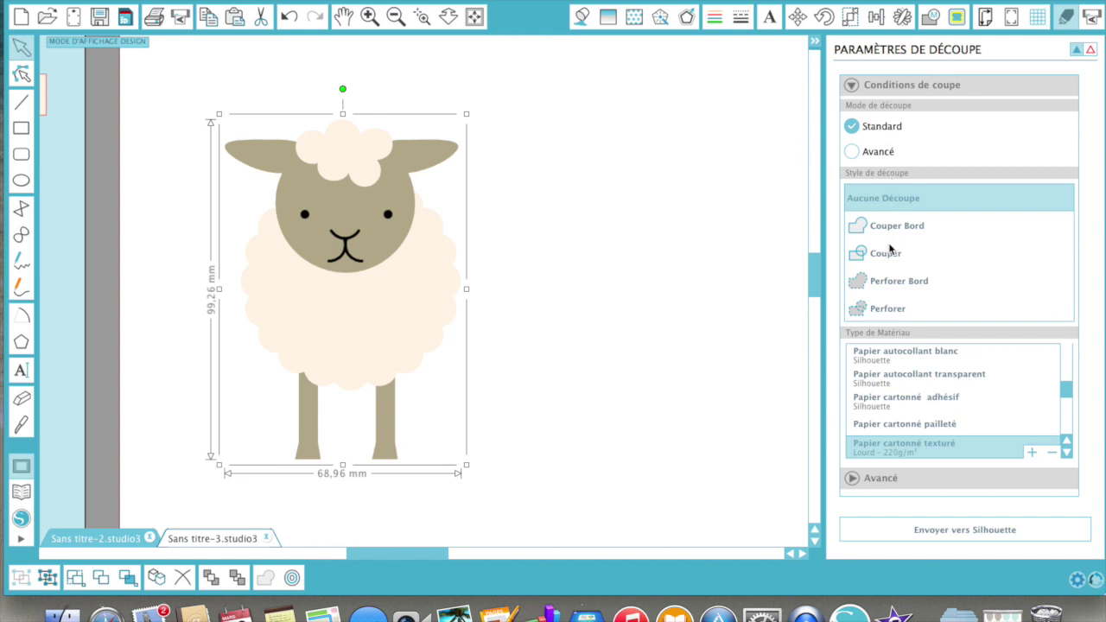
- Set the grouped sheep's cut style to "Couper Bord" and show the cut lines
{"action": "left_click", "coordinate": [896, 229]}
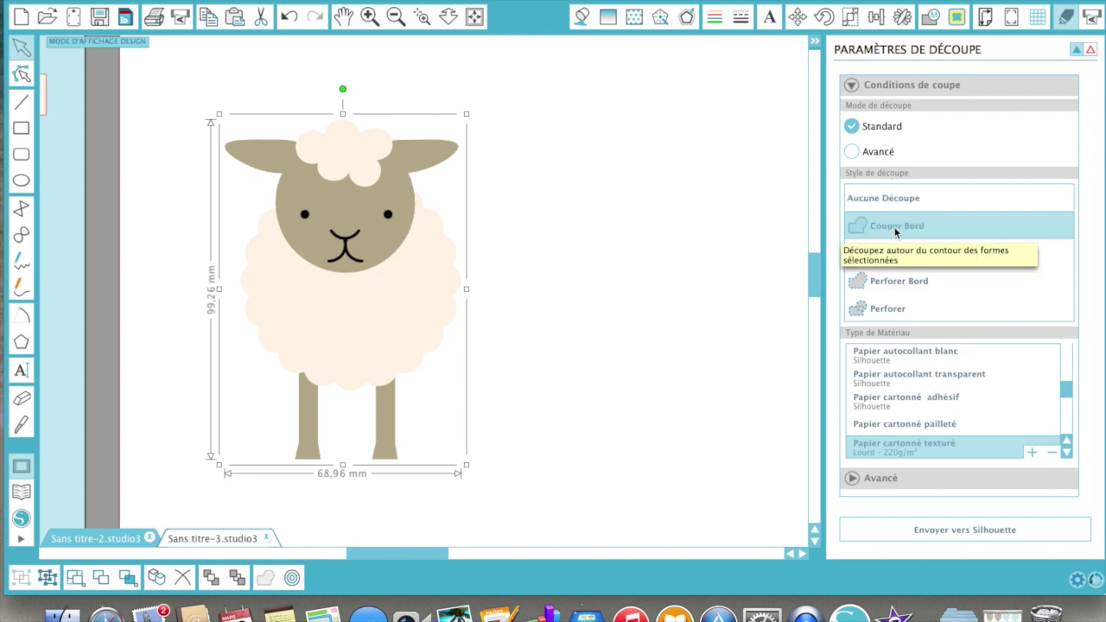
{"action": "left_click", "coordinate": [1090, 51]}
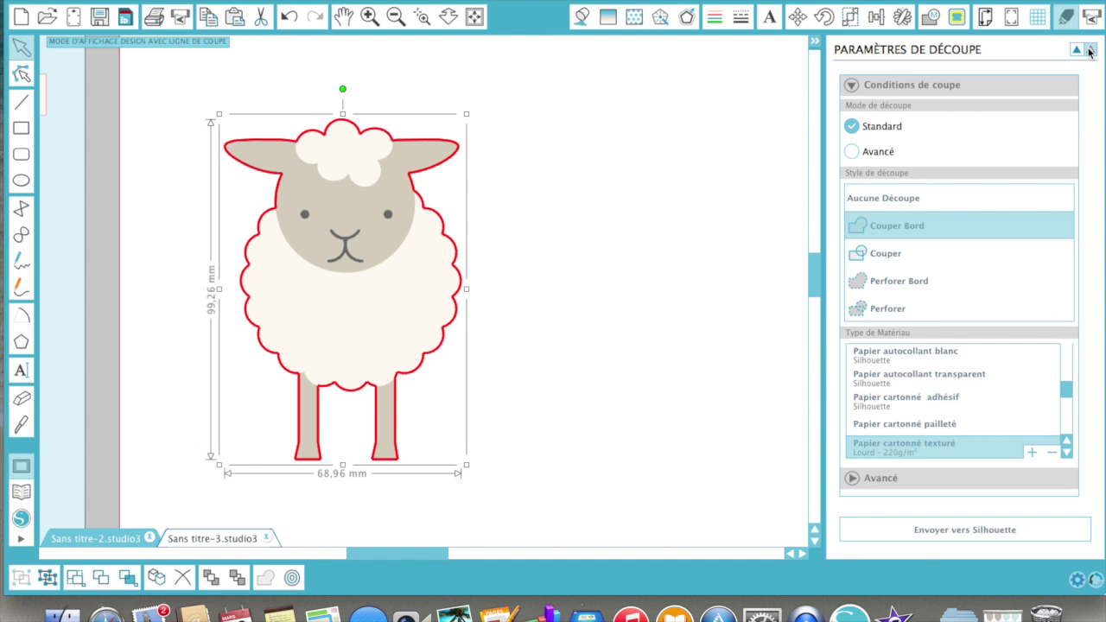
{"action": "left_click", "coordinate": [679, 165]}
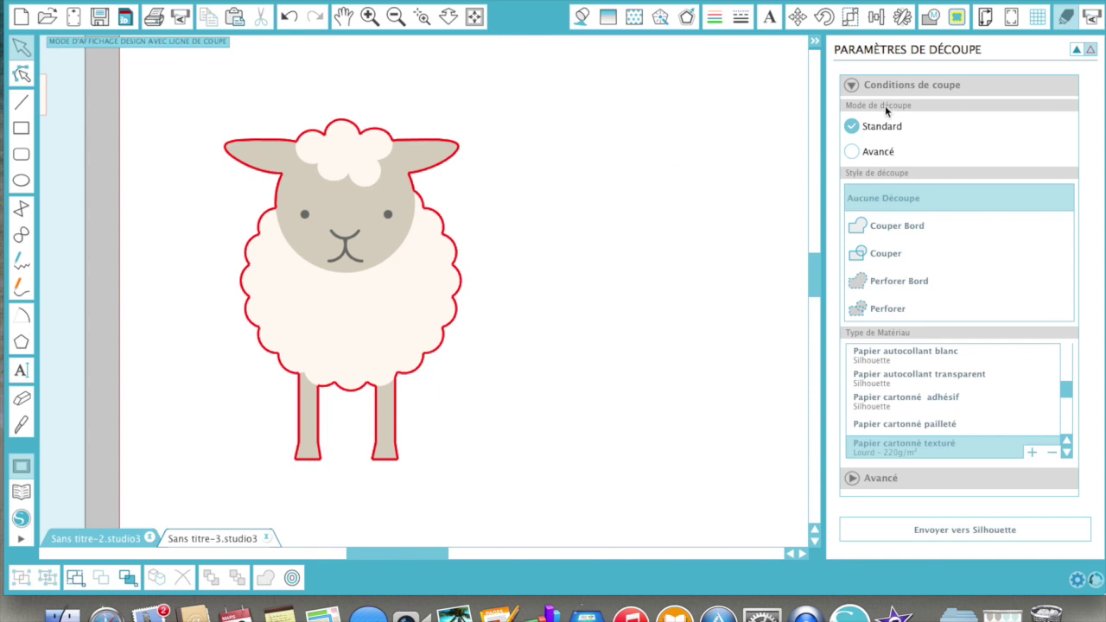
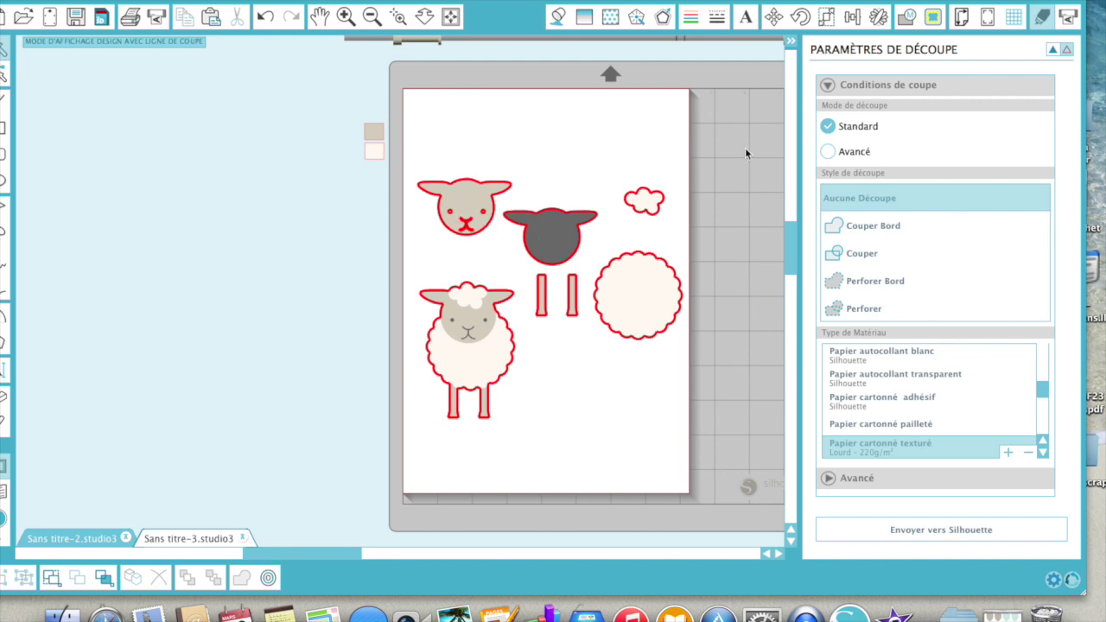
- Hide the cut lines and place the brown face cutout directly over the separate black head
{"action": "left_click", "coordinate": [1053, 52]}
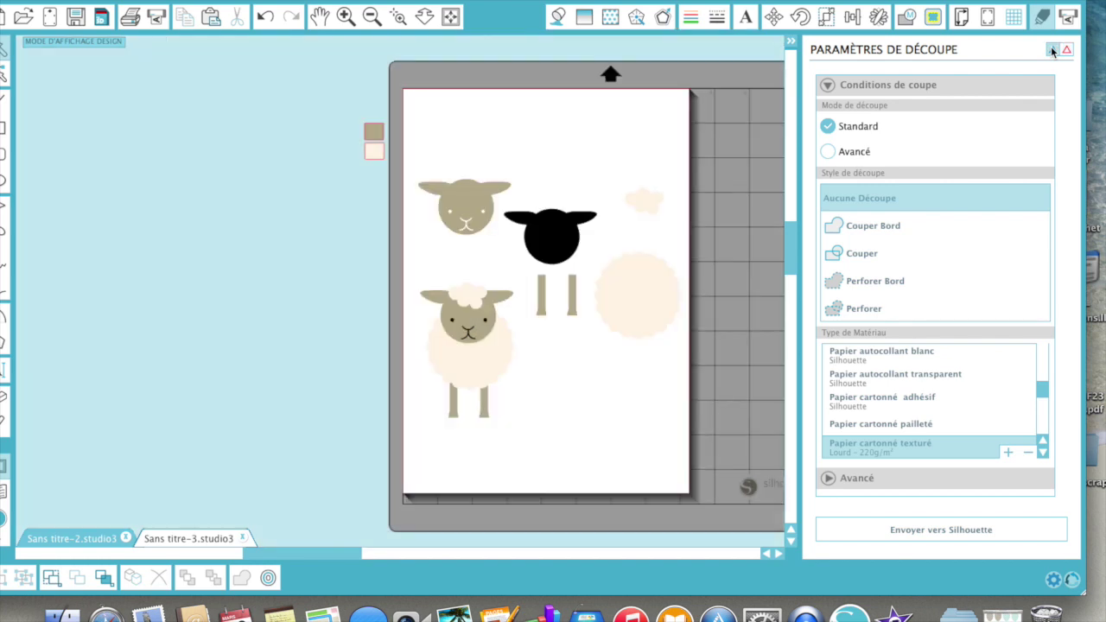
{"action": "left_click", "coordinate": [468, 198]}
{"action": "left_click_drag", "start_coordinate": [468, 198], "coordinate": [468, 178]}
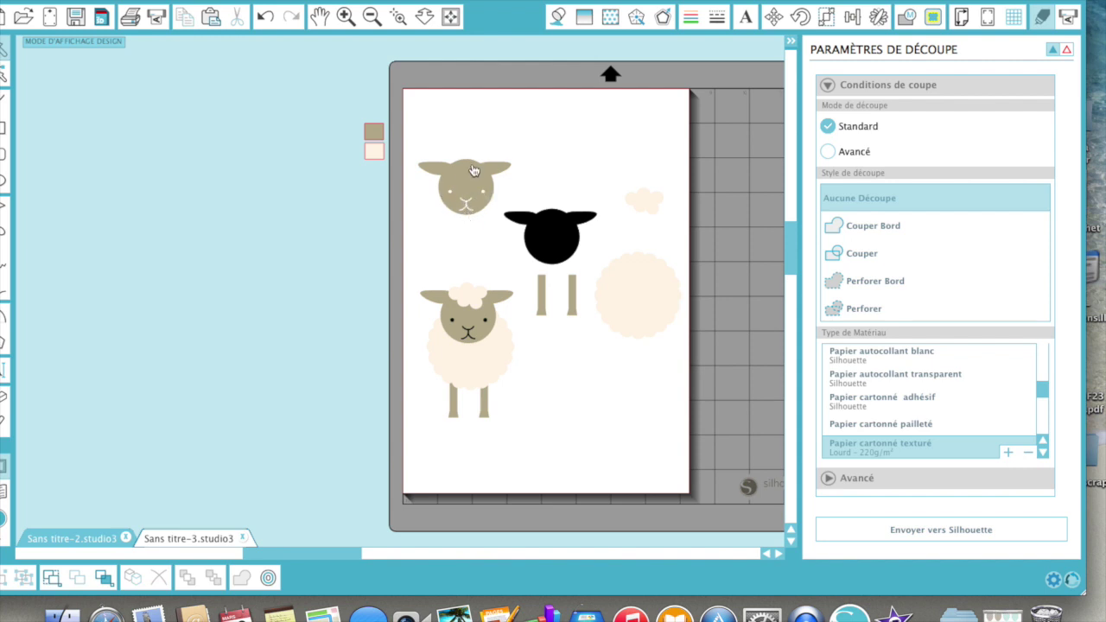
{"action": "left_click", "coordinate": [462, 182]}
{"action": "left_click_drag", "start_coordinate": [462, 182], "coordinate": [548, 230]}
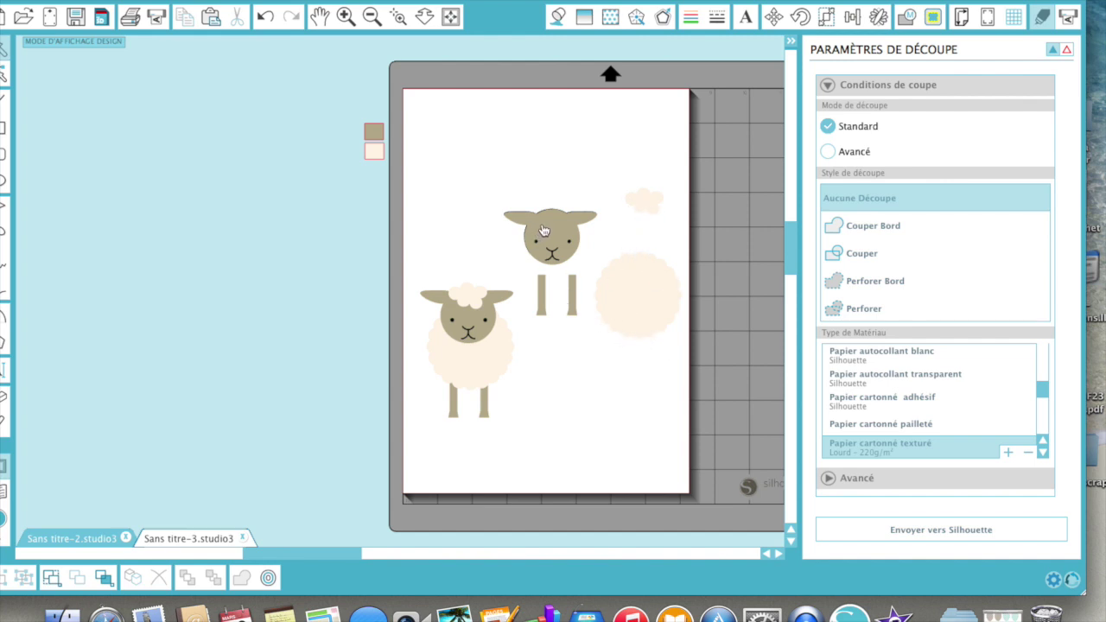
- Move the brown face, black head, wool tuft, legs and scalloped body pieces off the page into the empty workspace beside it
{"action": "left_click_drag", "start_coordinate": [544, 229], "coordinate": [239, 121]}
{"action": "left_click_drag", "start_coordinate": [566, 227], "coordinate": [260, 185]}
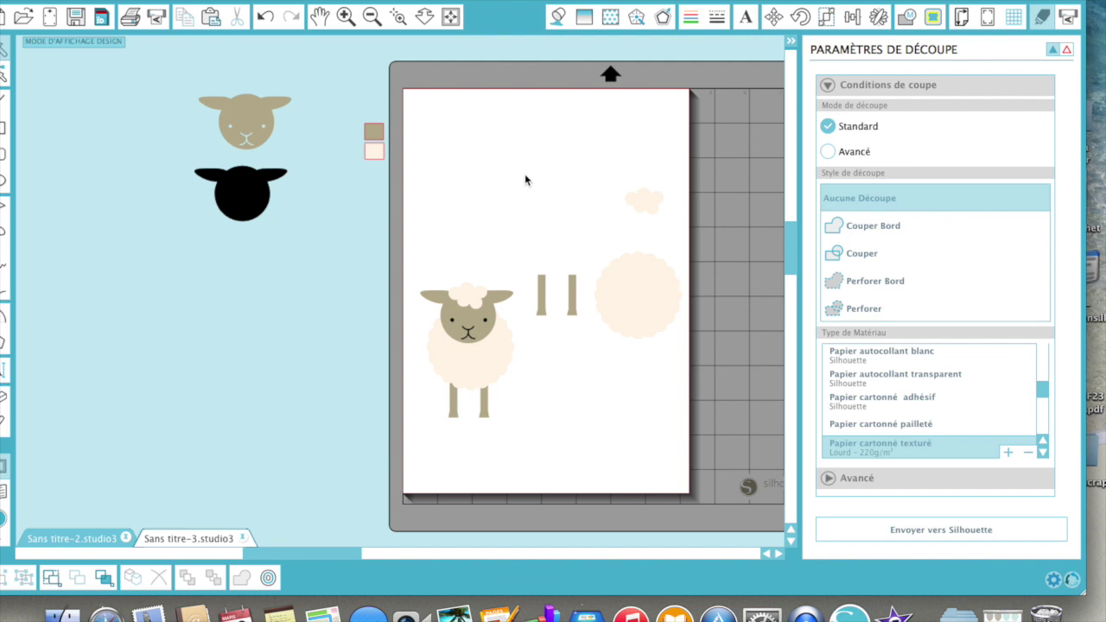
{"action": "left_click_drag", "start_coordinate": [525, 174], "coordinate": [632, 333]}
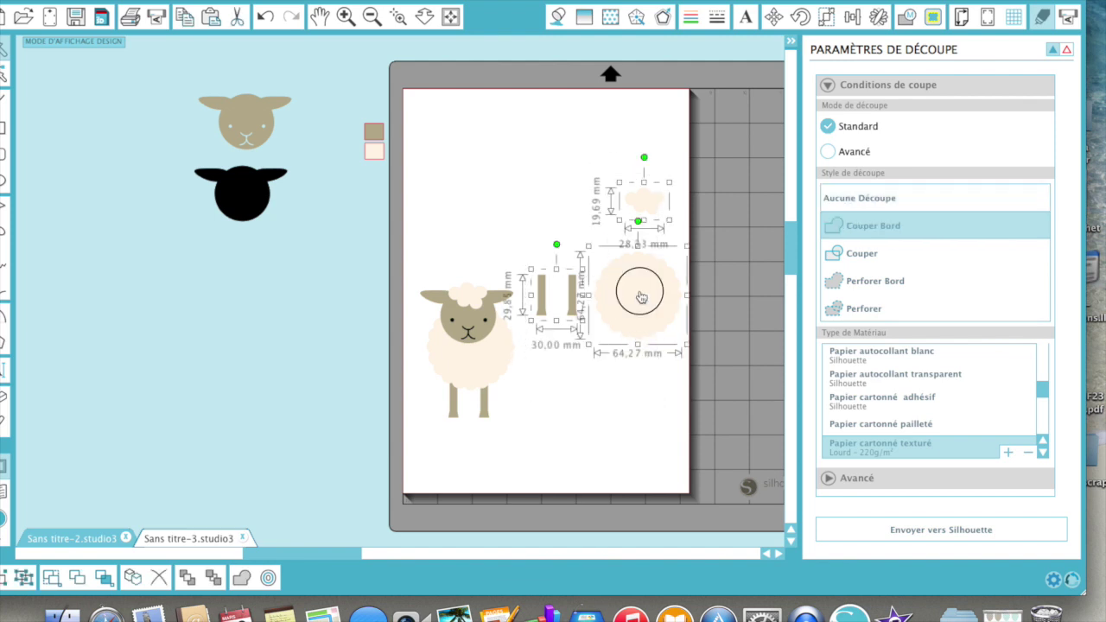
{"action": "left_click_drag", "start_coordinate": [637, 292], "coordinate": [322, 273]}
{"action": "left_click_drag", "start_coordinate": [239, 292], "coordinate": [149, 288]}
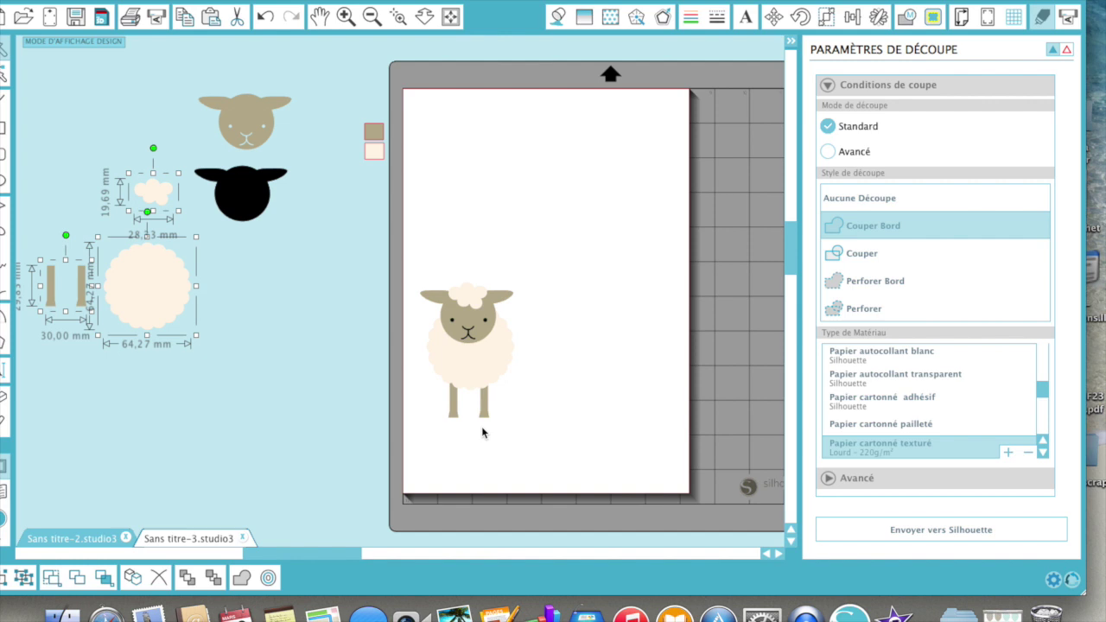
- Move the complete sheep up the page, duplicate it beside itself, and move the original off the page
{"action": "left_click", "coordinate": [494, 325]}
{"action": "left_click_drag", "start_coordinate": [494, 325], "coordinate": [511, 170]}
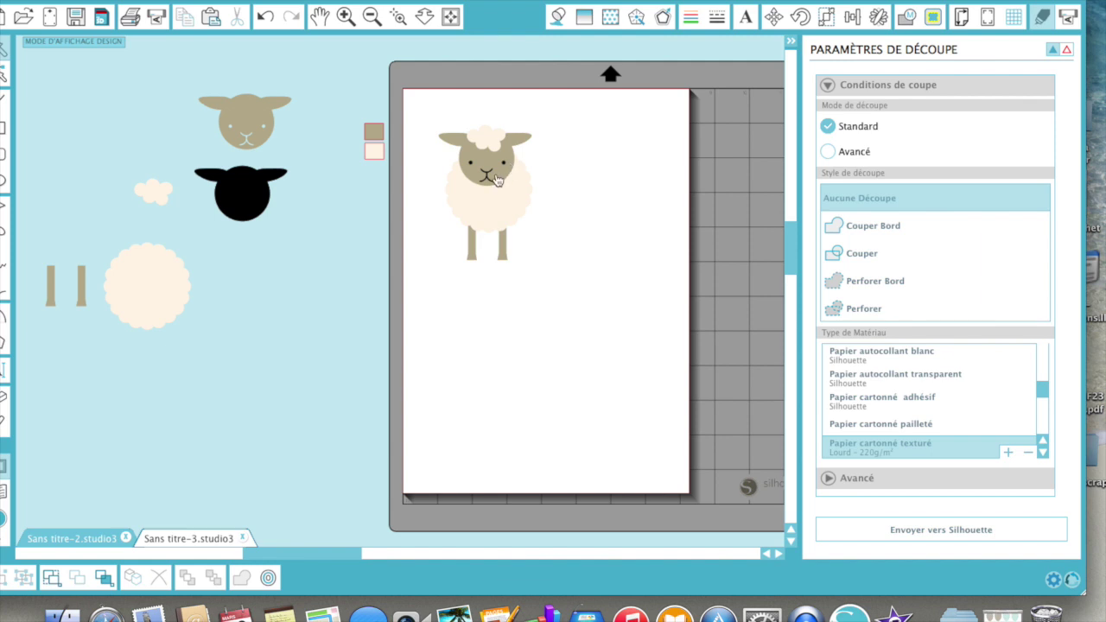
{"action": "left_click", "coordinate": [497, 179]}
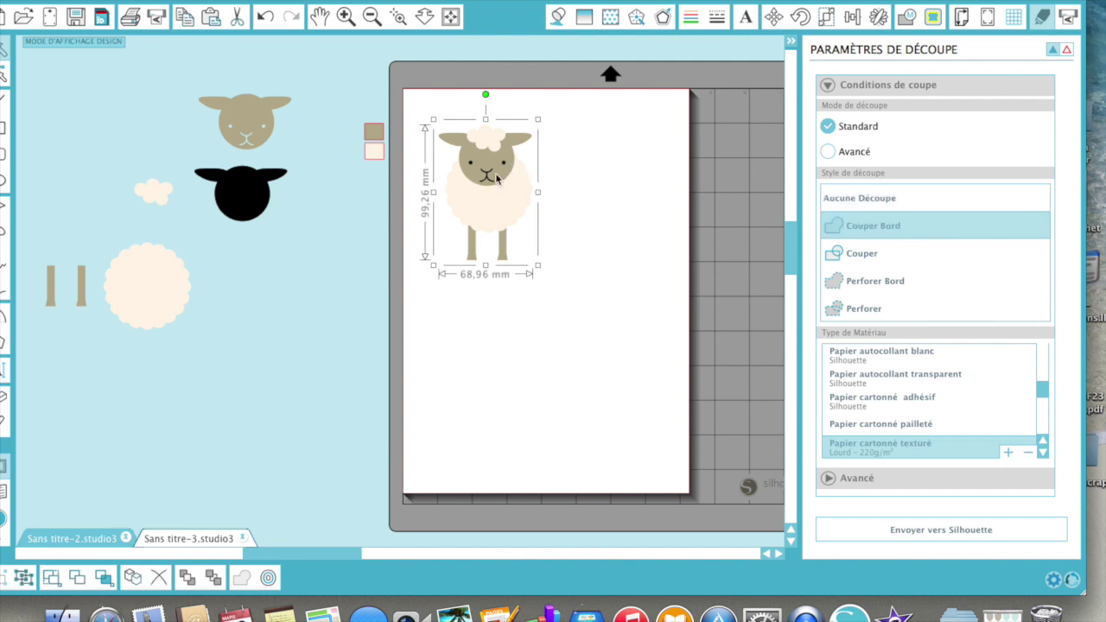
{"action": "key", "text": "super+d"}
{"action": "left_click", "coordinate": [467, 204]}
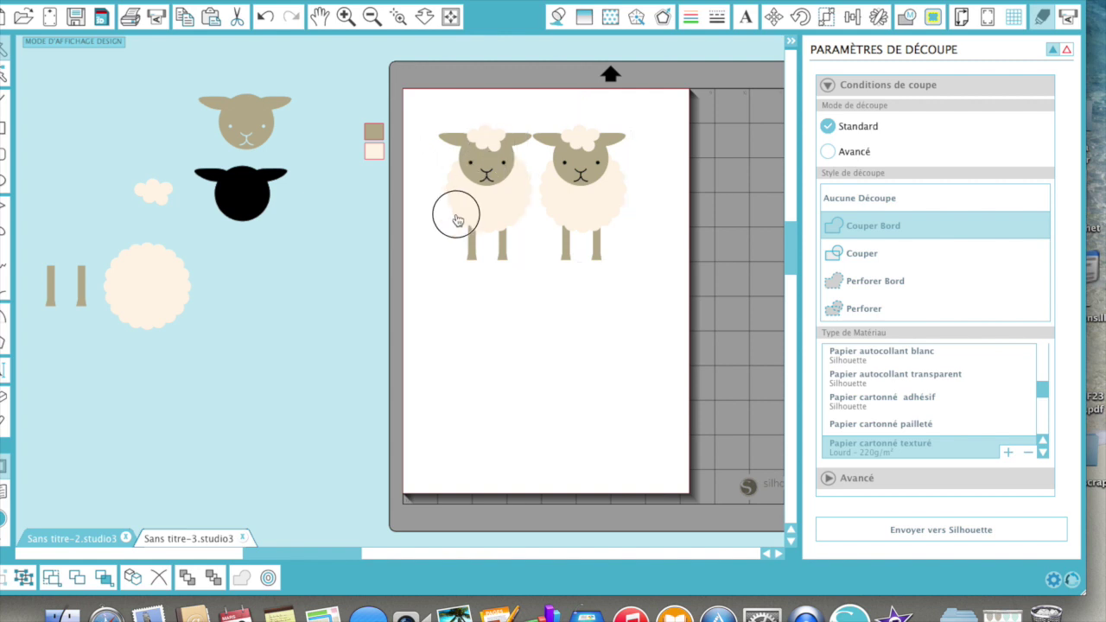
{"action": "left_click_drag", "start_coordinate": [467, 205], "coordinate": [237, 387]}
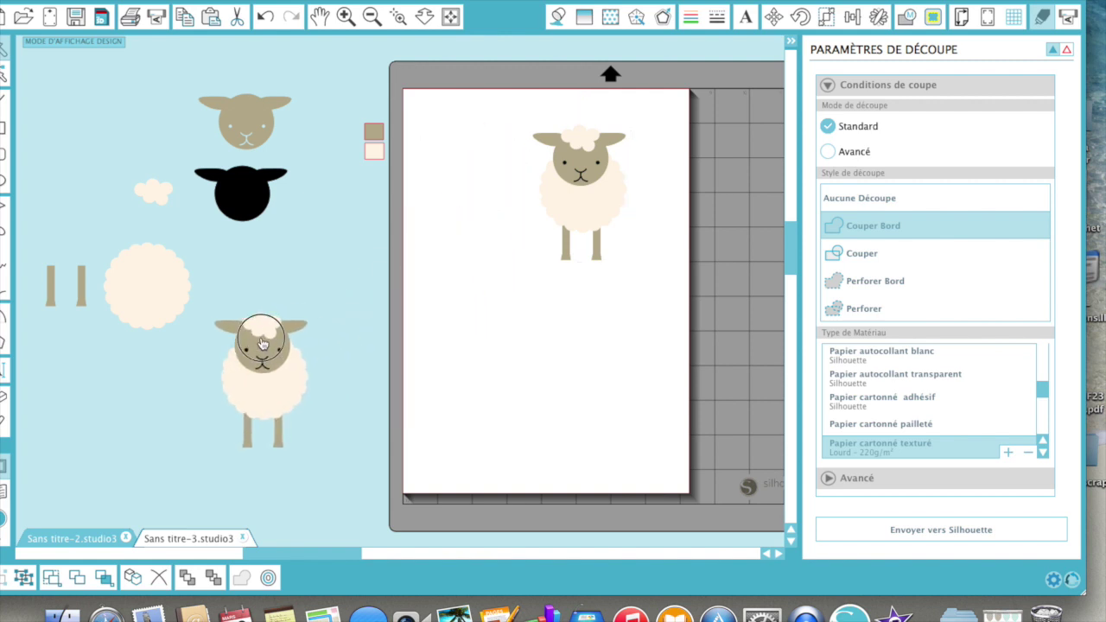
- Reposition the duplicated sheep near the middle of the page
{"action": "right_click", "coordinate": [593, 166]}
{"action": "key", "text": "Escape"}
{"action": "left_click_drag", "start_coordinate": [559, 173], "coordinate": [512, 244]}
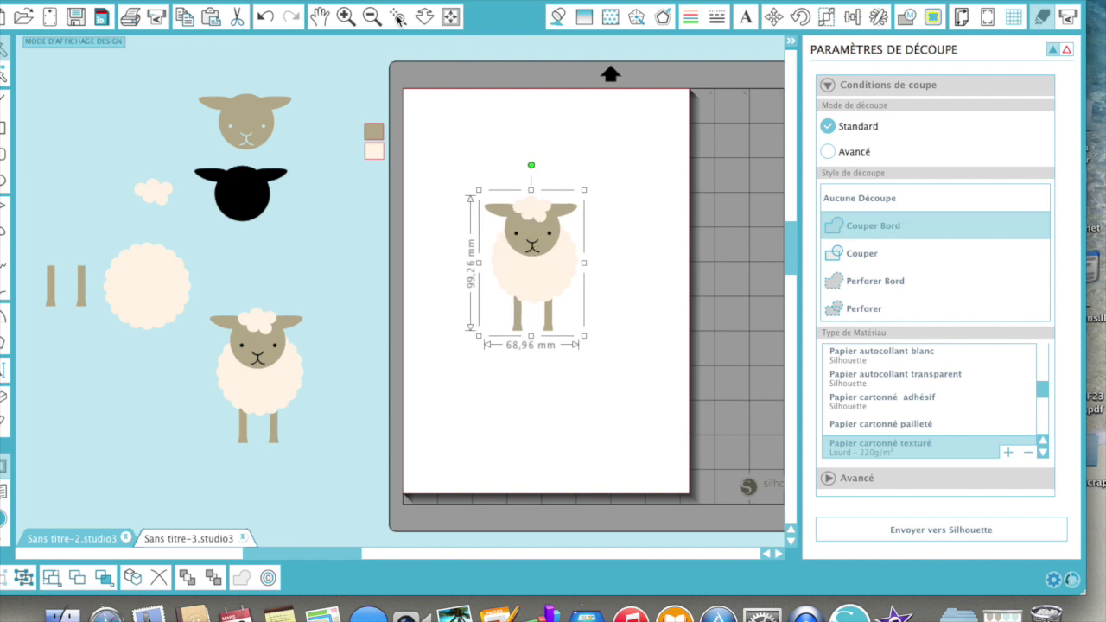
{"action": "left_click", "coordinate": [399, 18]}
{"action": "left_click_drag", "start_coordinate": [444, 155], "coordinate": [645, 408]}
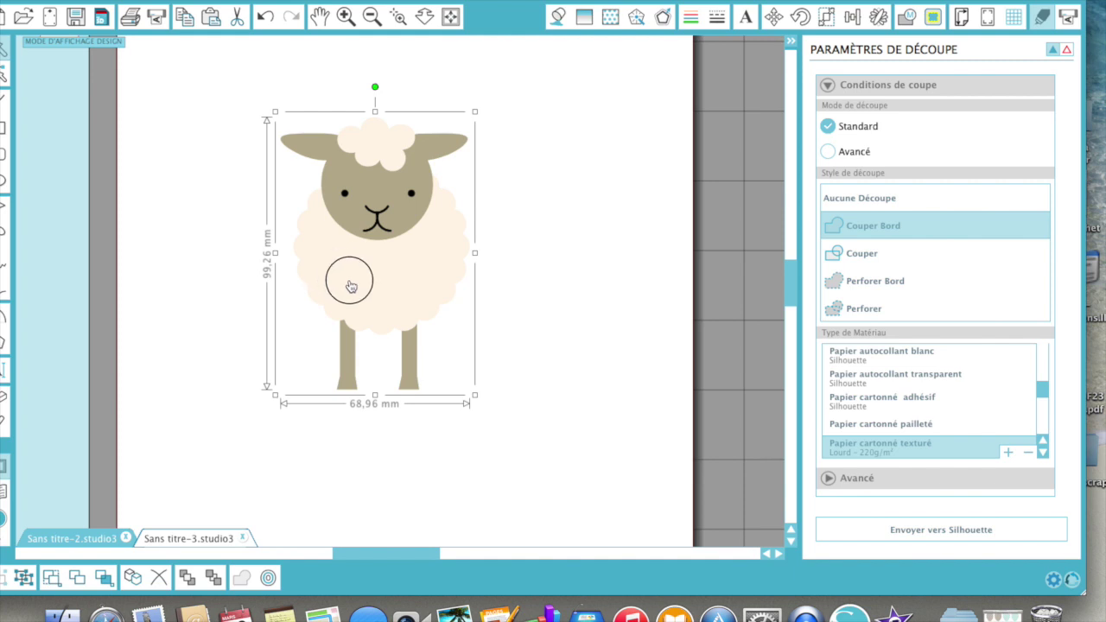
{"action": "left_click_drag", "start_coordinate": [349, 285], "coordinate": [415, 321]}
{"action": "left_click", "coordinate": [593, 268]}
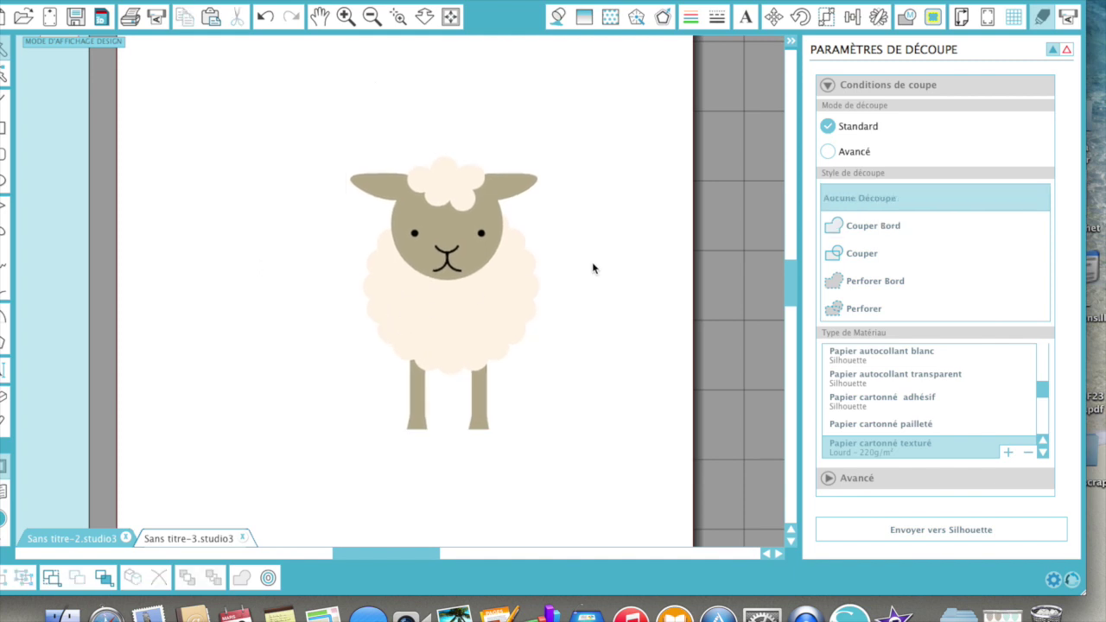
- Ungroup the duplicated sheep and clear the selection
{"action": "left_click_drag", "start_coordinate": [333, 122], "coordinate": [518, 439]}
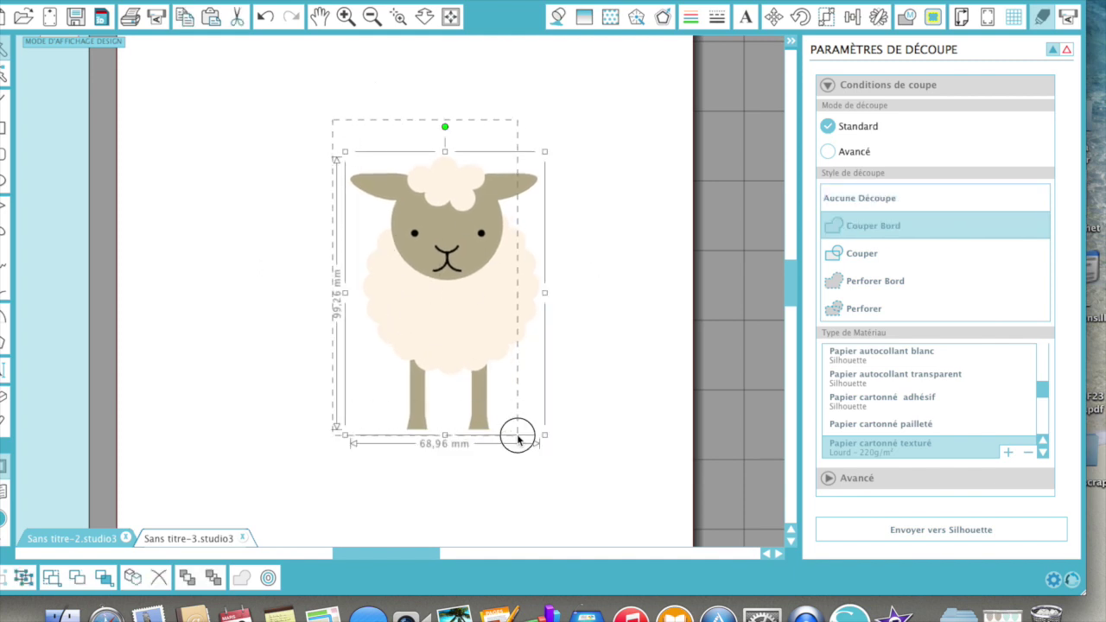
{"action": "right_click", "coordinate": [428, 318]}
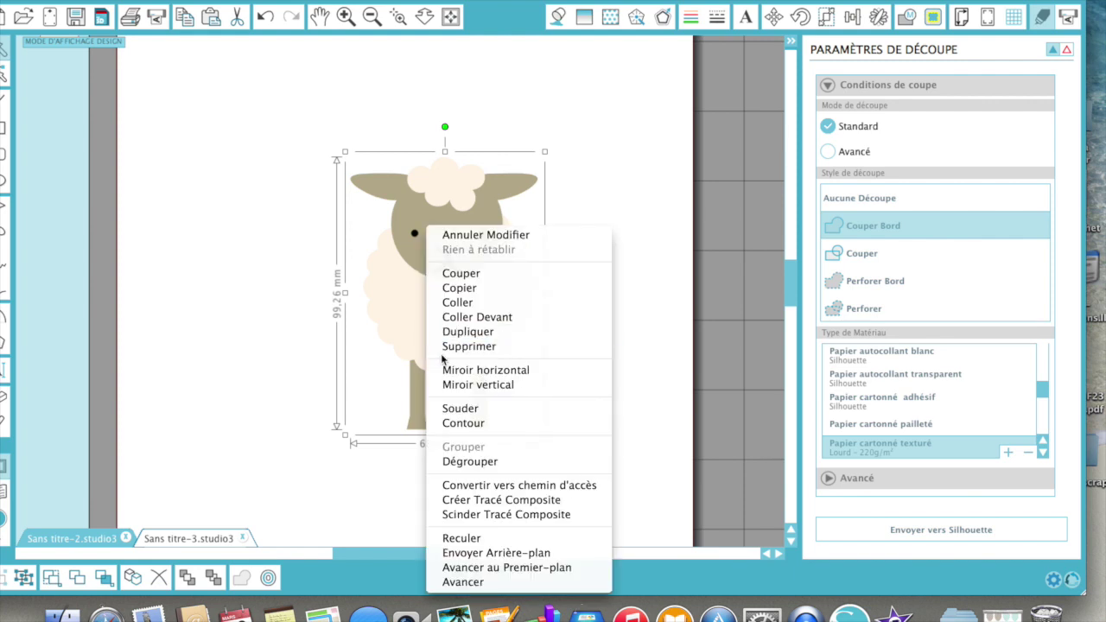
{"action": "left_click", "coordinate": [467, 464]}
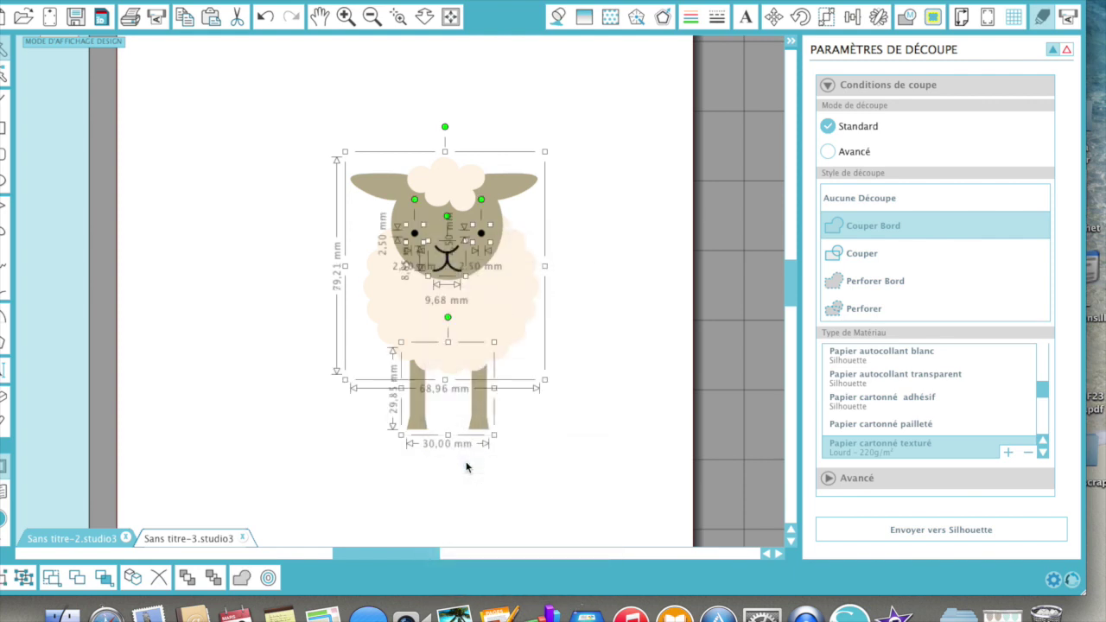
{"action": "left_click", "coordinate": [625, 313]}
- Try moving the head-and-body group away from the facial features and legs, and undo the move
{"action": "left_click", "coordinate": [494, 320]}
{"action": "left_click_drag", "start_coordinate": [494, 321], "coordinate": [294, 269]}
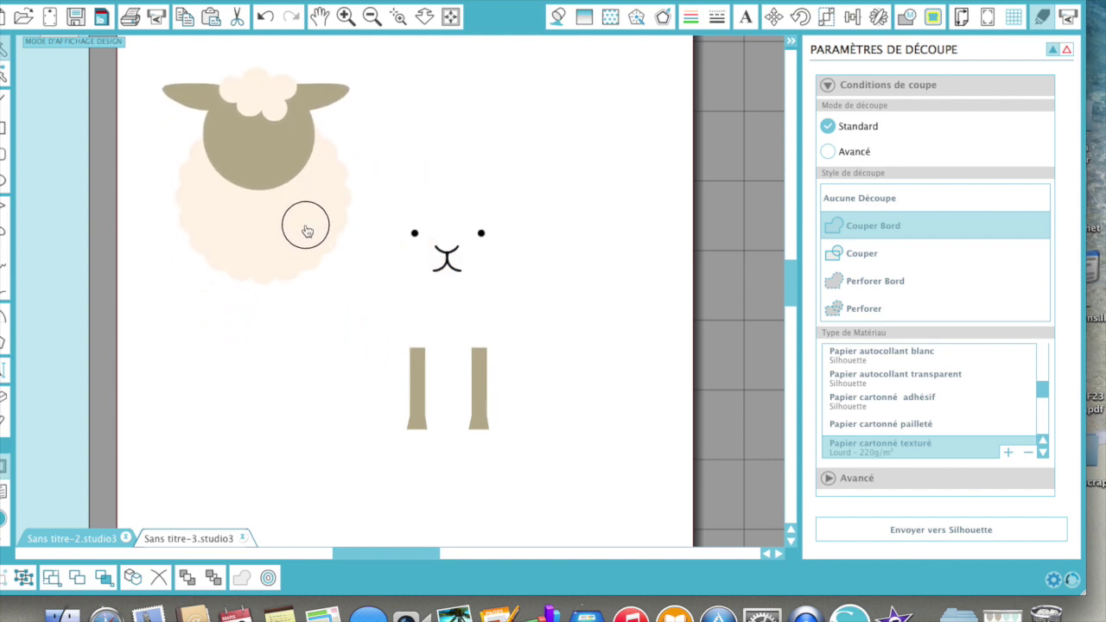
{"action": "left_click", "coordinate": [264, 18]}
- Ungroup the sheep's head-and-body group into separate shapes and clear the selection
{"action": "left_click_drag", "start_coordinate": [311, 124], "coordinate": [509, 393]}
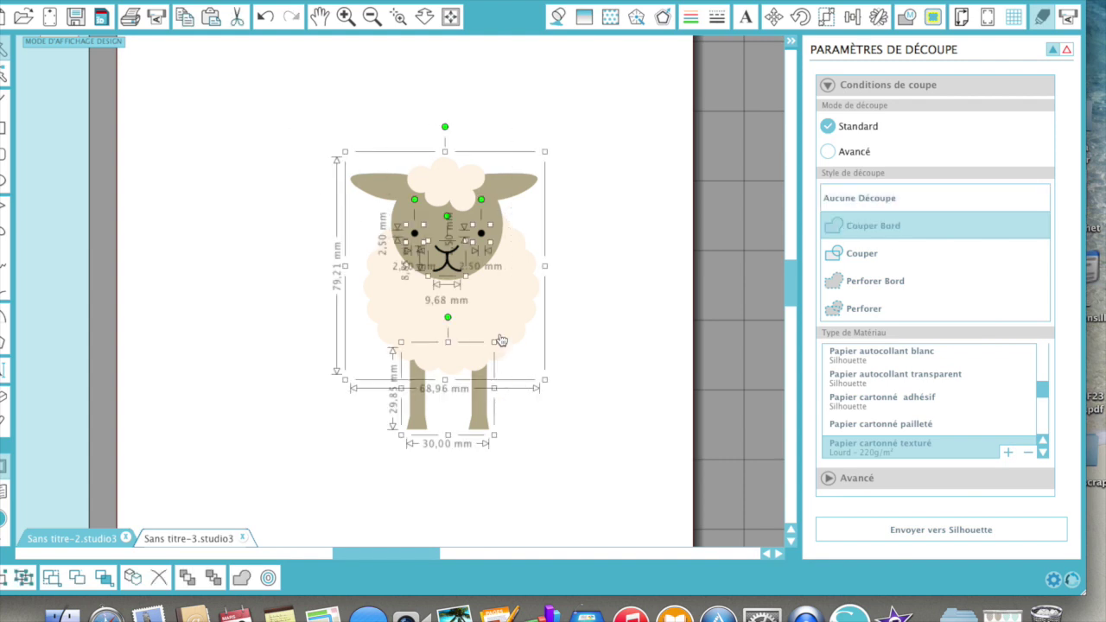
{"action": "left_click", "coordinate": [594, 292]}
{"action": "left_click", "coordinate": [497, 258]}
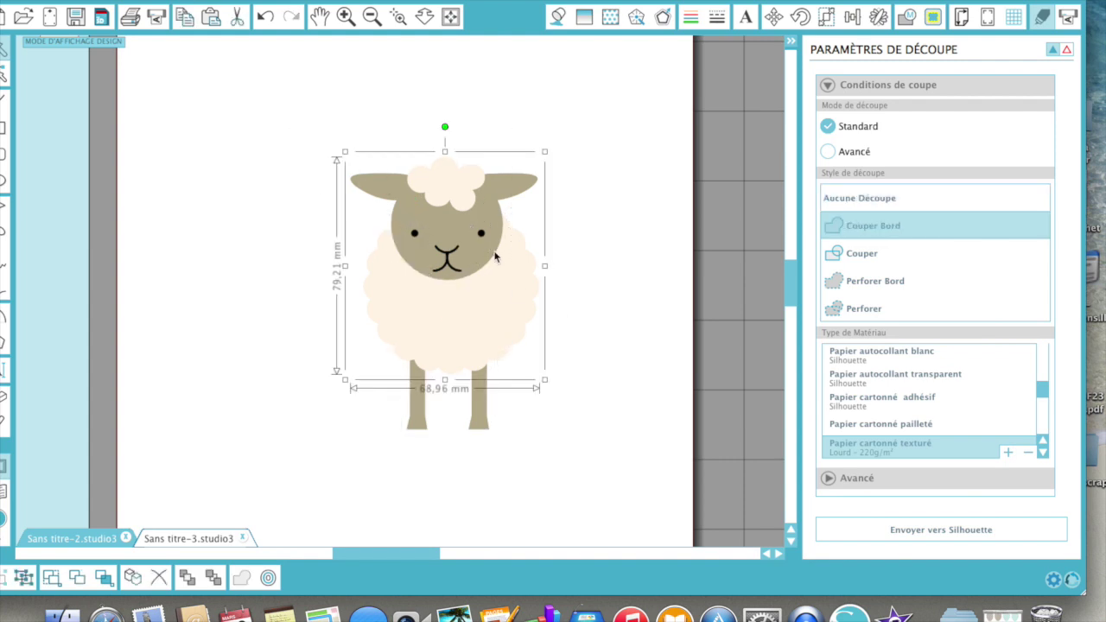
{"action": "right_click", "coordinate": [497, 259]}
{"action": "left_click", "coordinate": [530, 462]}
{"action": "left_click", "coordinate": [613, 274]}
- Move the wool tuft and the scalloped cream body away from the head to the page's upper-left area
{"action": "left_click_drag", "start_coordinate": [457, 192], "coordinate": [193, 95]}
{"action": "left_click", "coordinate": [267, 186]}
{"action": "left_click", "coordinate": [403, 319]}
{"action": "left_click_drag", "start_coordinate": [404, 319], "coordinate": [161, 260]}
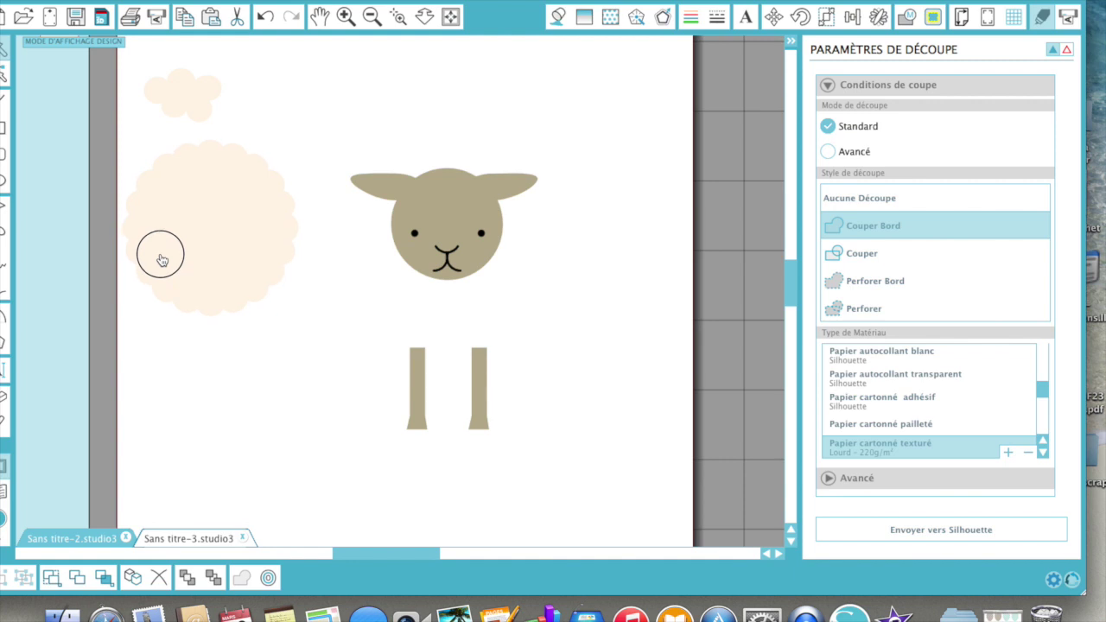
- Duplicate the beige head-and-ears shape beside itself
{"action": "left_click_drag", "start_coordinate": [318, 135], "coordinate": [571, 335]}
{"action": "left_click", "coordinate": [611, 172]}
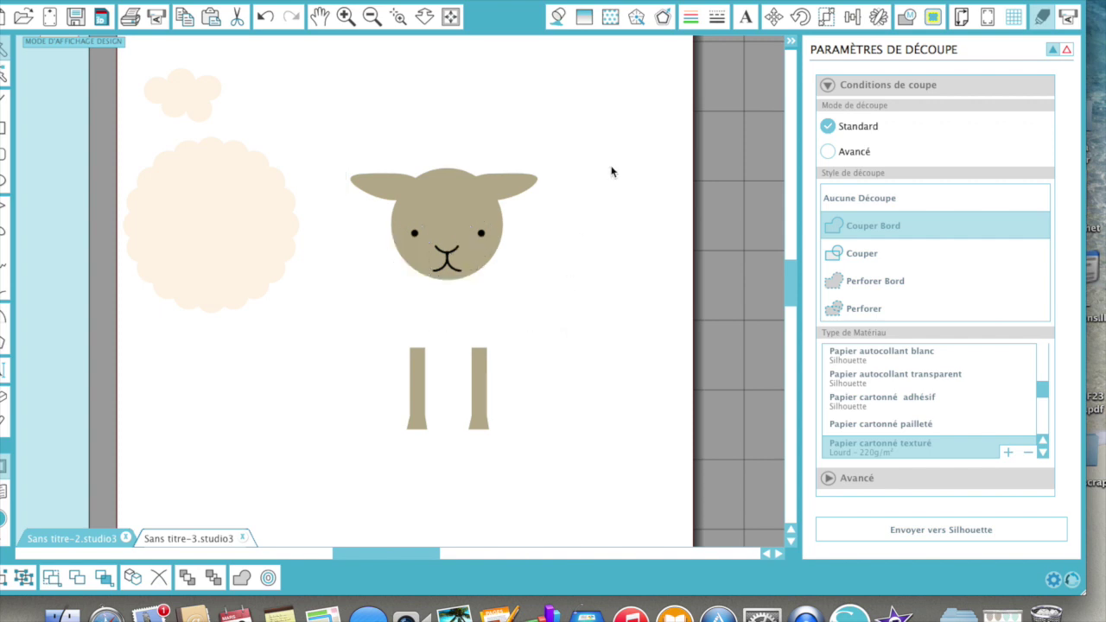
{"action": "left_click", "coordinate": [506, 188]}
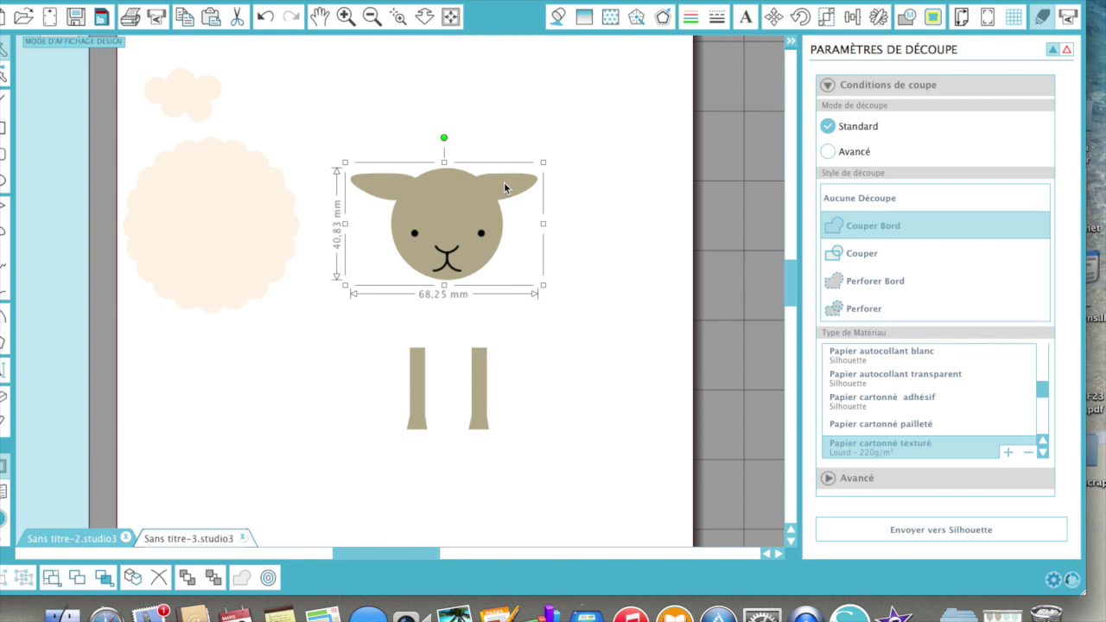
{"action": "key", "text": "super+d"}
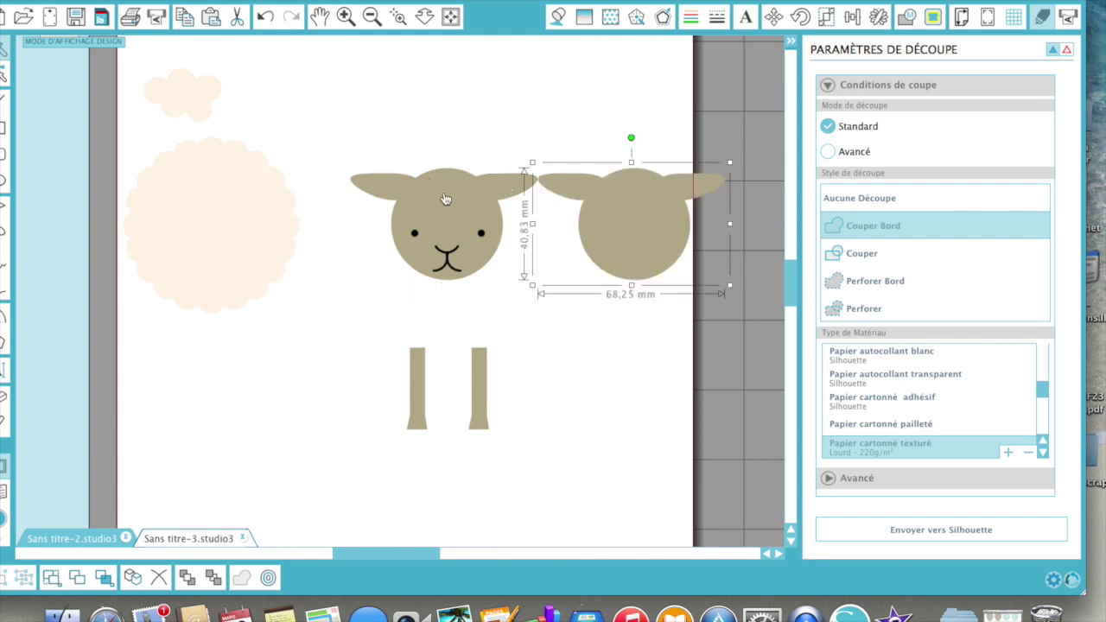
- Fill the duplicated head with black and move it to the page's upper-right area
{"action": "left_click", "coordinate": [558, 17]}
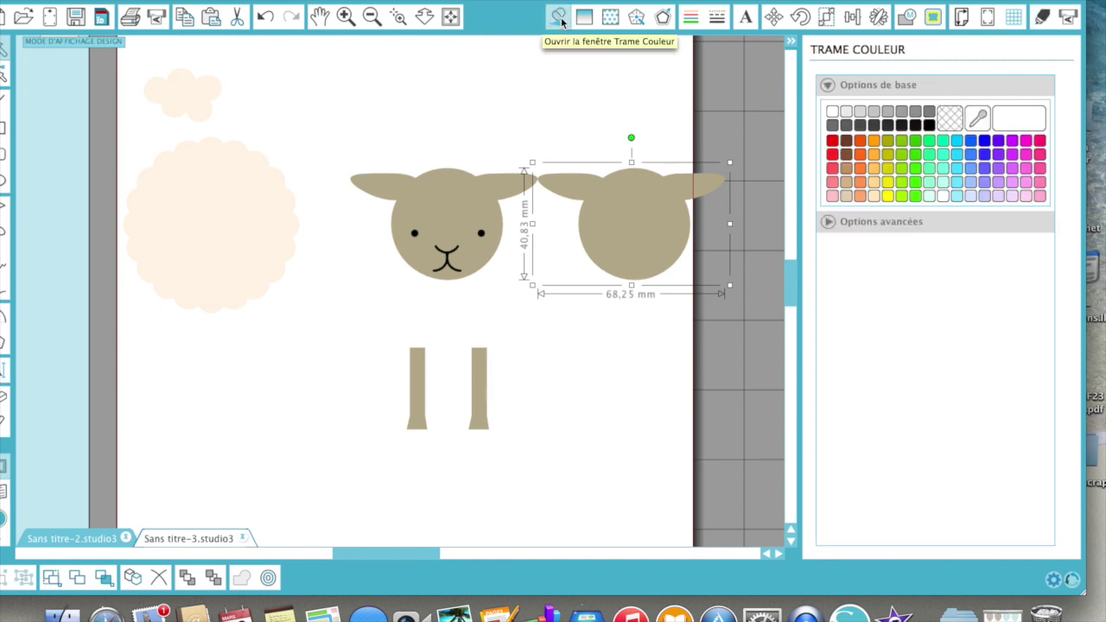
{"action": "left_click", "coordinate": [929, 126]}
{"action": "left_click_drag", "start_coordinate": [624, 229], "coordinate": [591, 104]}
- Cut both eyes and the mouth out of the beige head with Soustraire, repeating it for the remaining features
{"action": "left_click_drag", "start_coordinate": [303, 143], "coordinate": [571, 321]}
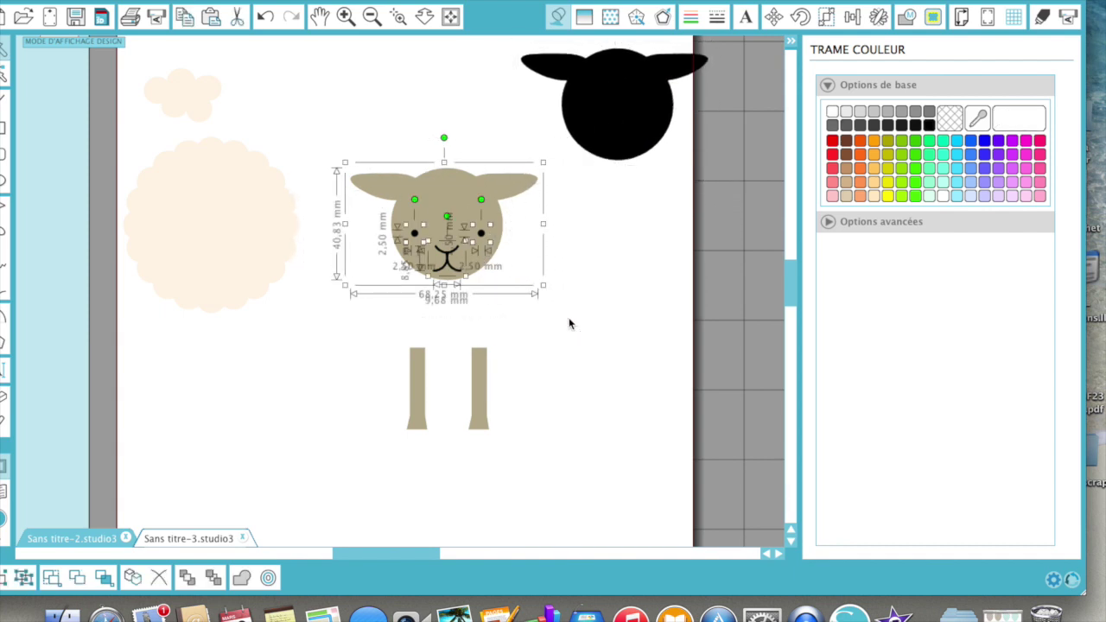
{"action": "left_click", "coordinate": [907, 19]}
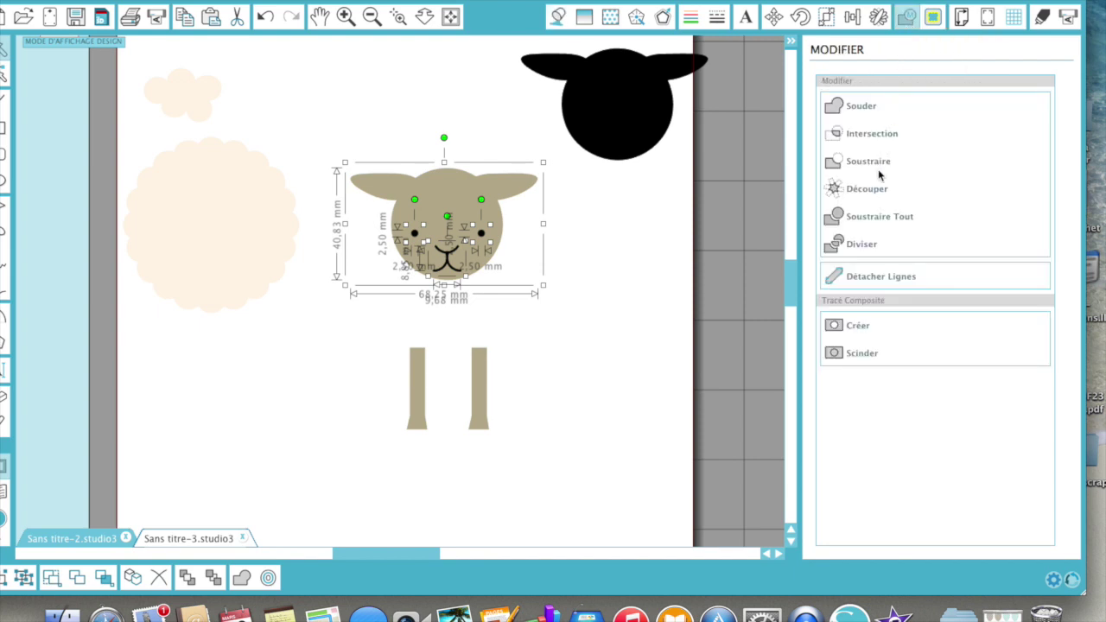
{"action": "left_click", "coordinate": [875, 217]}
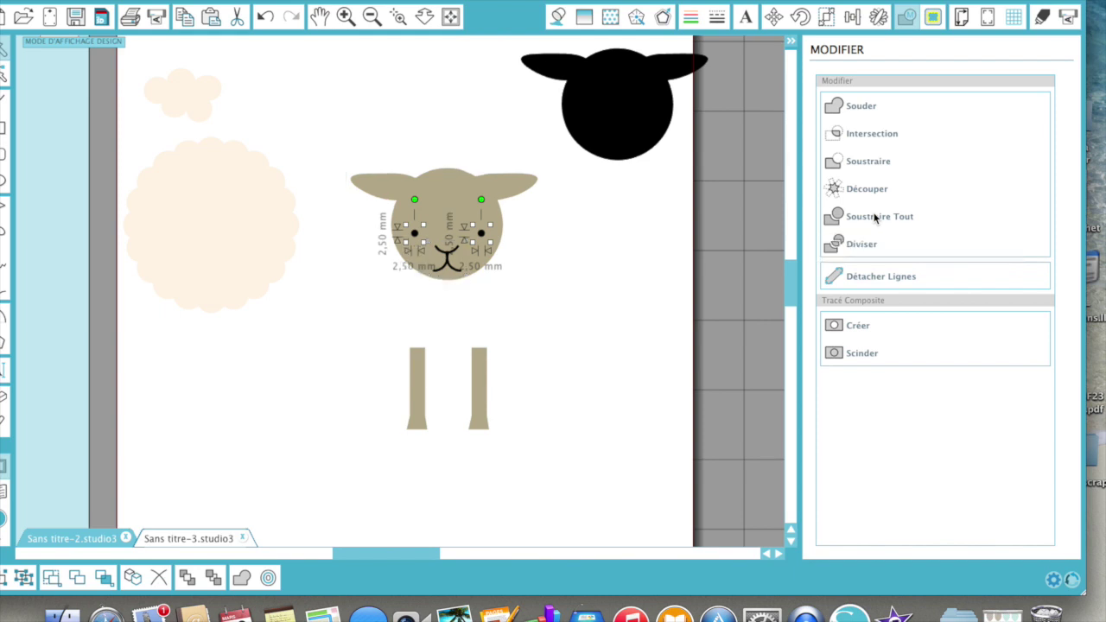
{"action": "left_click", "coordinate": [861, 160]}
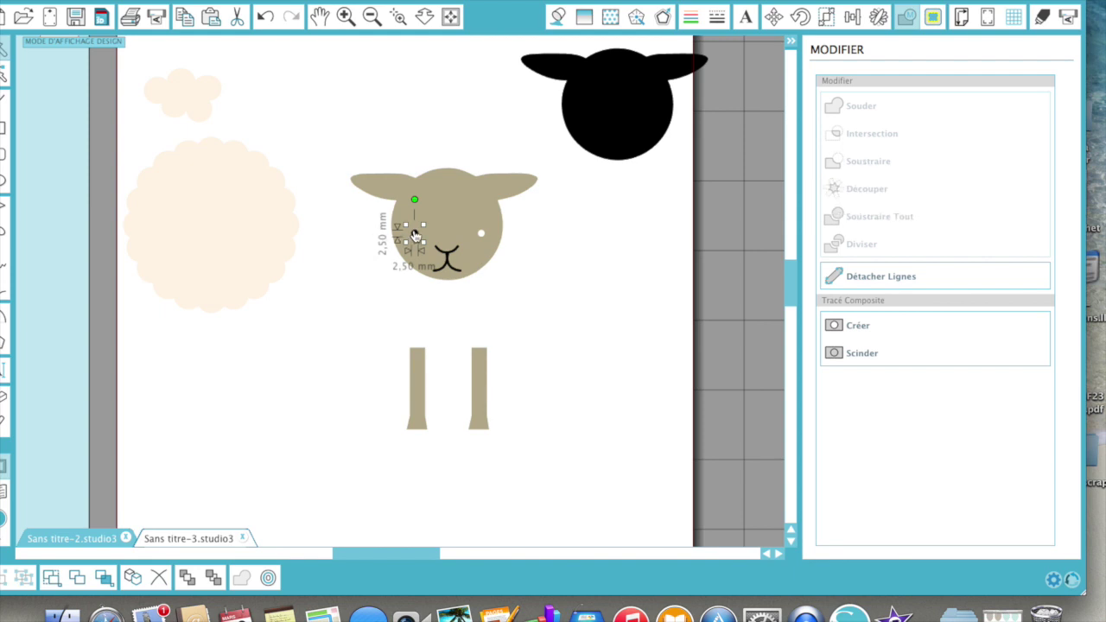
{"action": "left_click", "coordinate": [567, 277]}
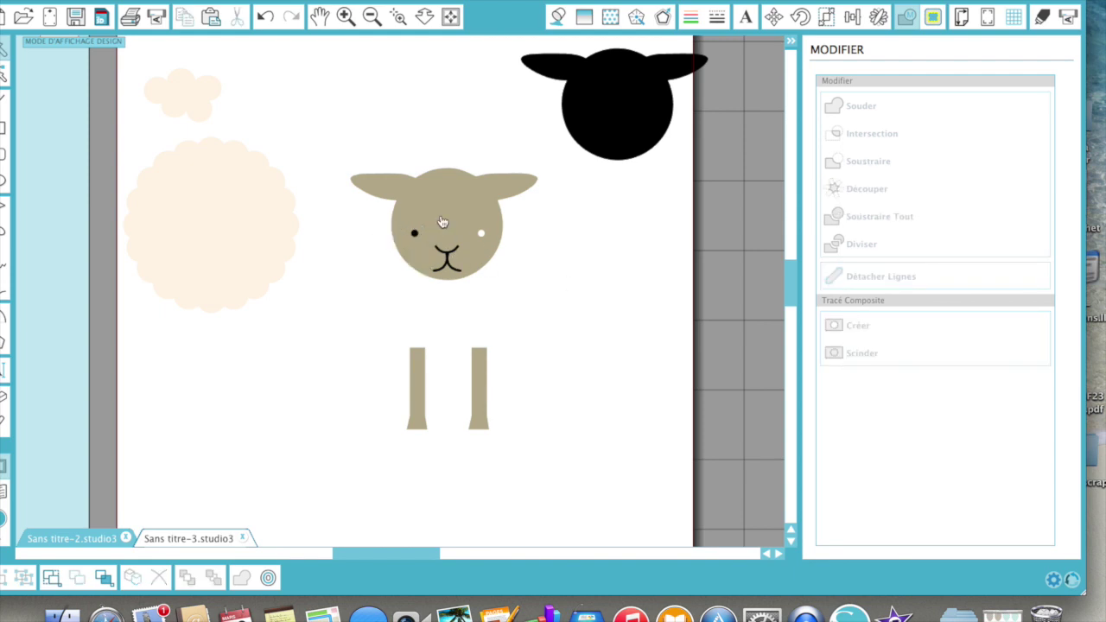
{"action": "left_click_drag", "start_coordinate": [334, 141], "coordinate": [545, 294]}
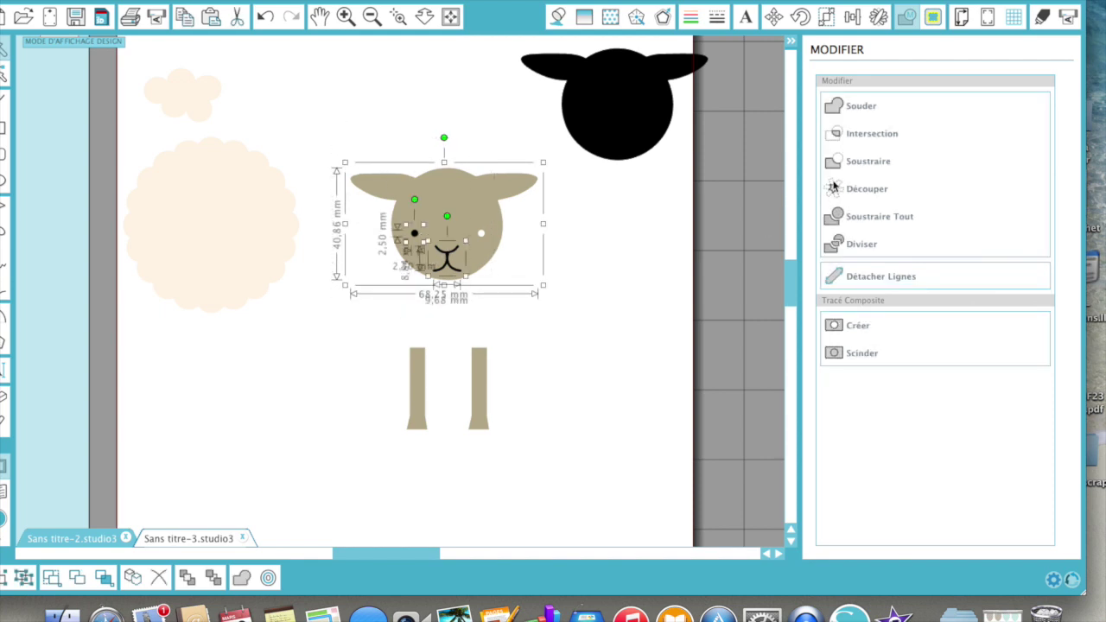
{"action": "left_click", "coordinate": [867, 167]}
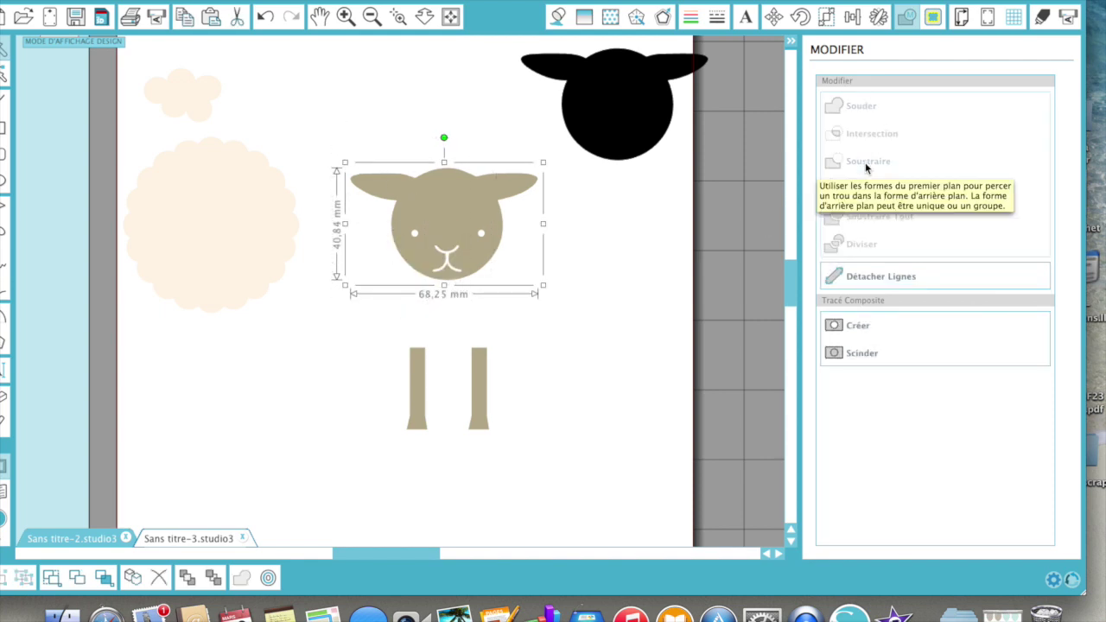
{"action": "left_click", "coordinate": [602, 327]}
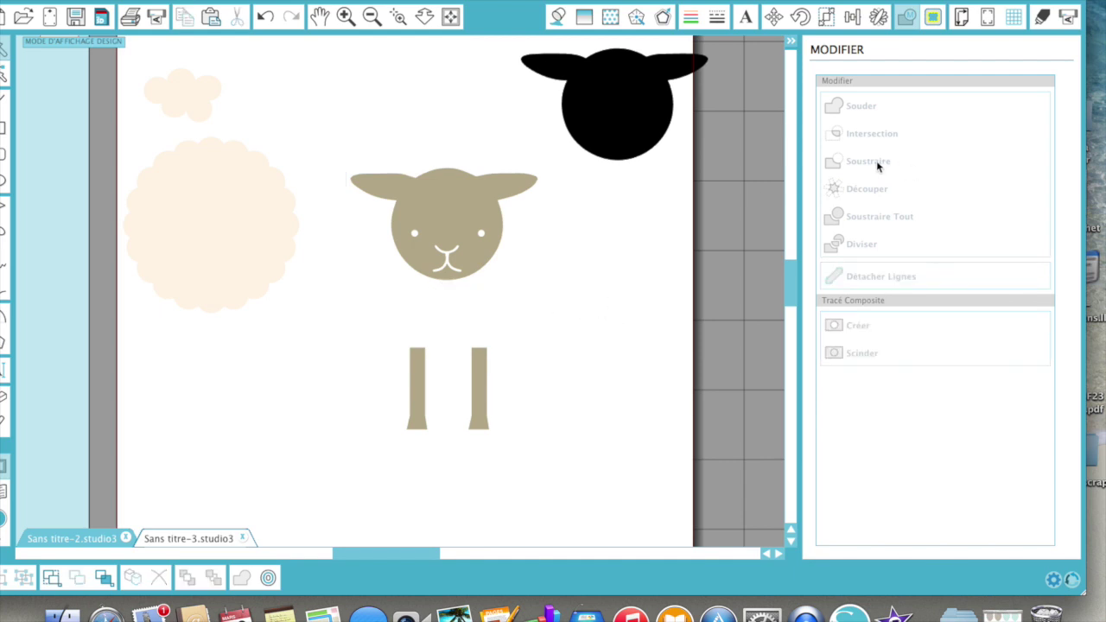
- Arrange the pieces by colour: cream shapes at the page's upper left, beige head and legs at the upper right, black head at the lower left
{"action": "left_click_drag", "start_coordinate": [432, 202], "coordinate": [399, 91]}
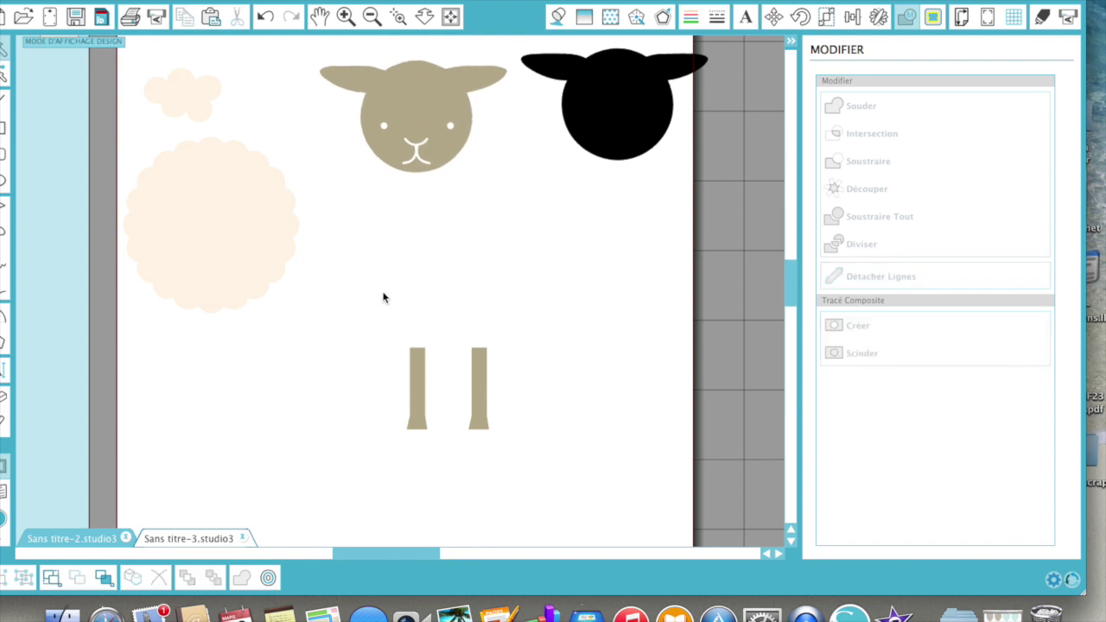
{"action": "left_click_drag", "start_coordinate": [593, 116], "coordinate": [562, 241]}
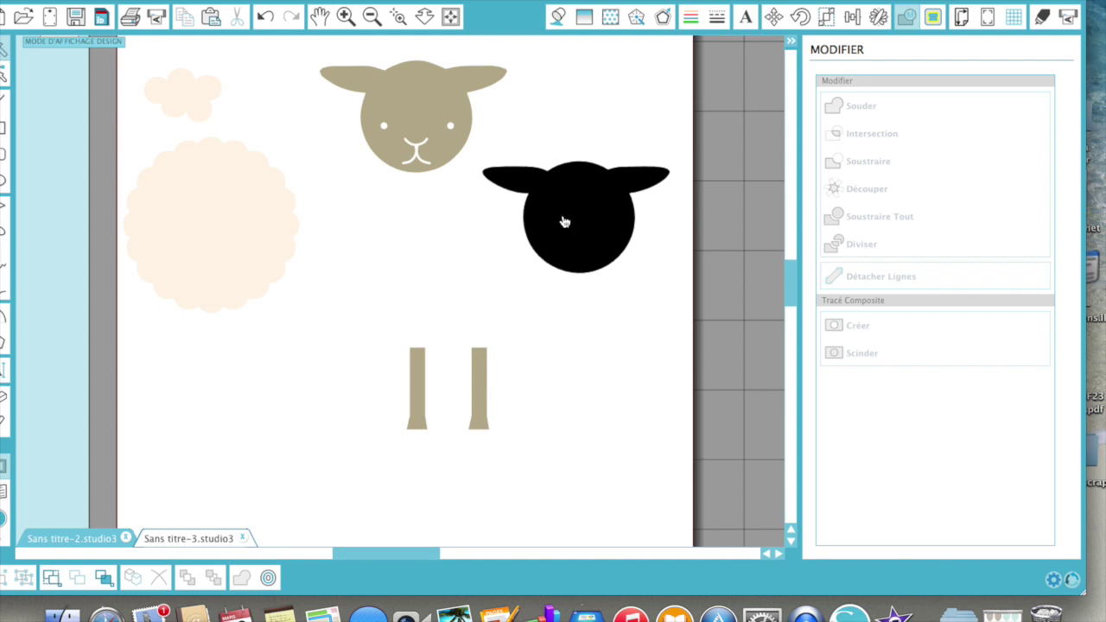
{"action": "left_click", "coordinate": [451, 17]}
{"action": "left_click_drag", "start_coordinate": [271, 144], "coordinate": [319, 330]}
{"action": "left_click_drag", "start_coordinate": [318, 253], "coordinate": [318, 179]}
{"action": "left_click_drag", "start_coordinate": [400, 190], "coordinate": [475, 130]}
{"action": "left_click_drag", "start_coordinate": [476, 256], "coordinate": [308, 451]}
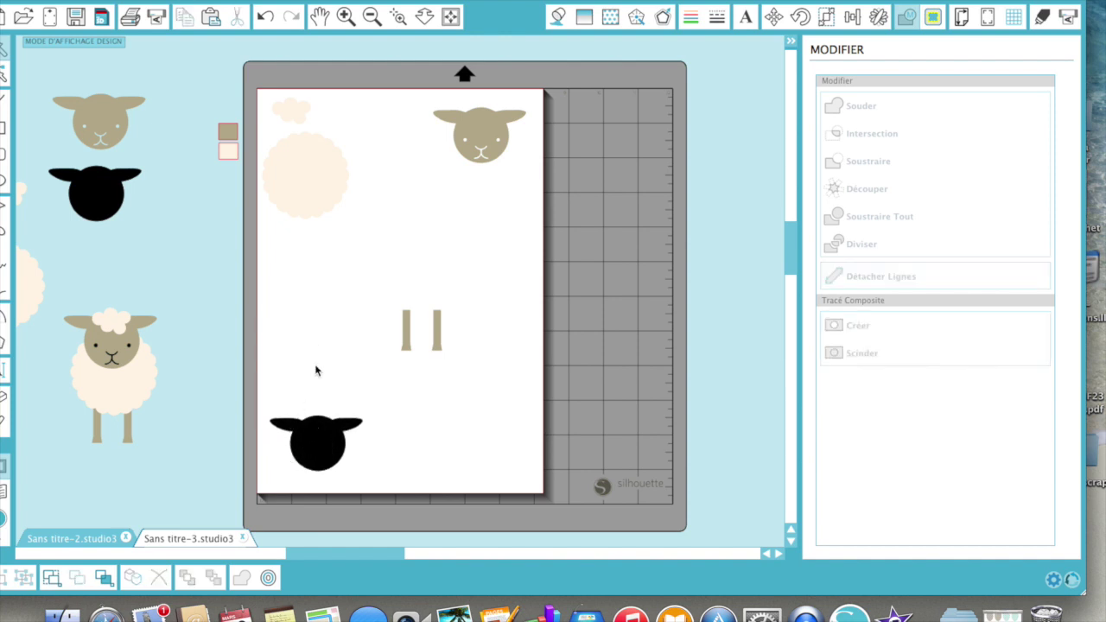
{"action": "left_click_drag", "start_coordinate": [366, 272], "coordinate": [528, 199]}
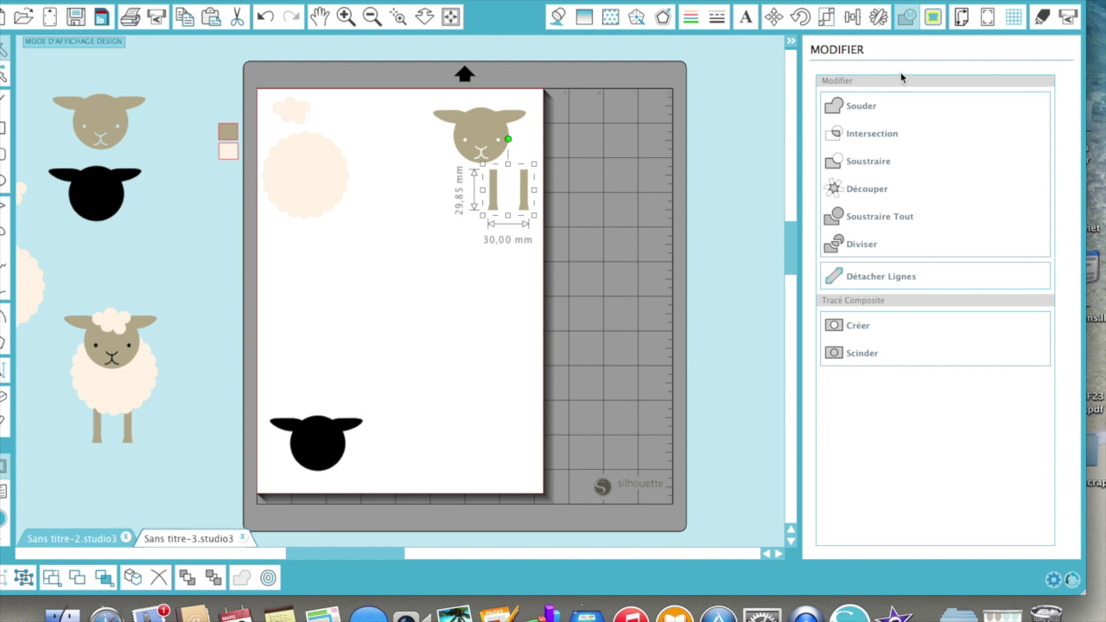
- Set the cutting mat's display opacity (Montrer) to 65.5 % in the page settings and clear the selection
{"action": "left_click", "coordinate": [986, 19]}
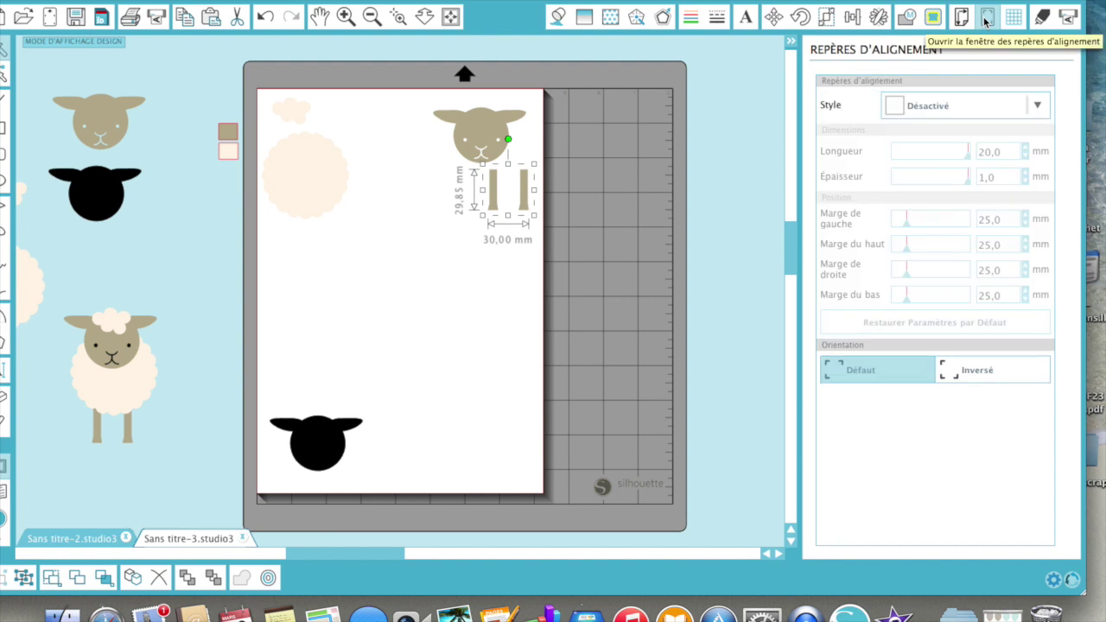
{"action": "left_click", "coordinate": [962, 18]}
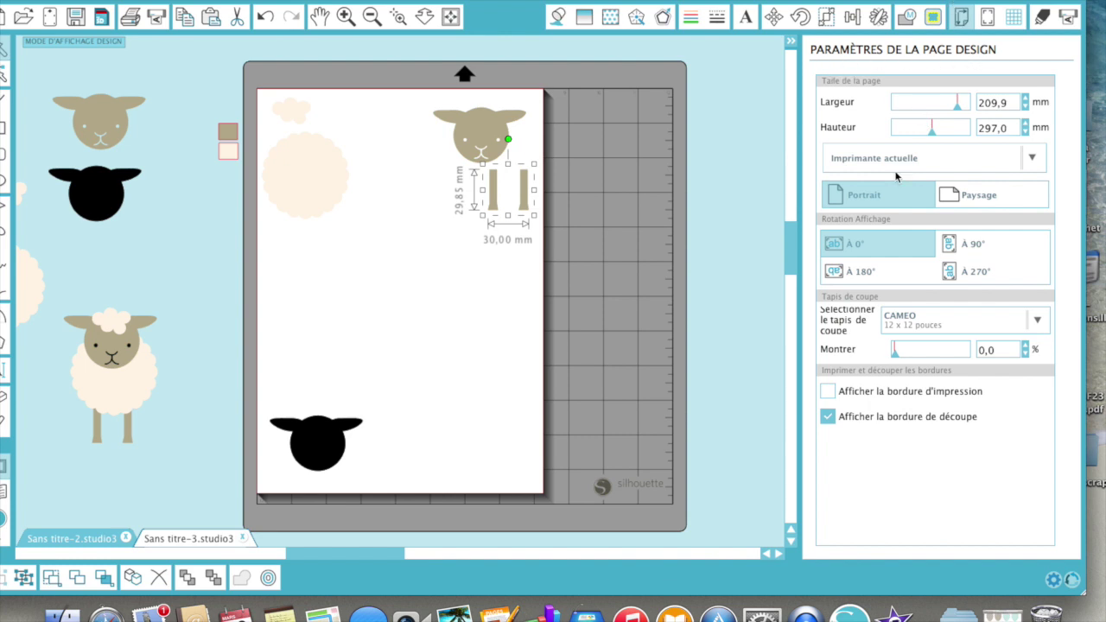
{"action": "left_click", "coordinate": [896, 354]}
{"action": "left_click_drag", "start_coordinate": [895, 355], "coordinate": [943, 358]}
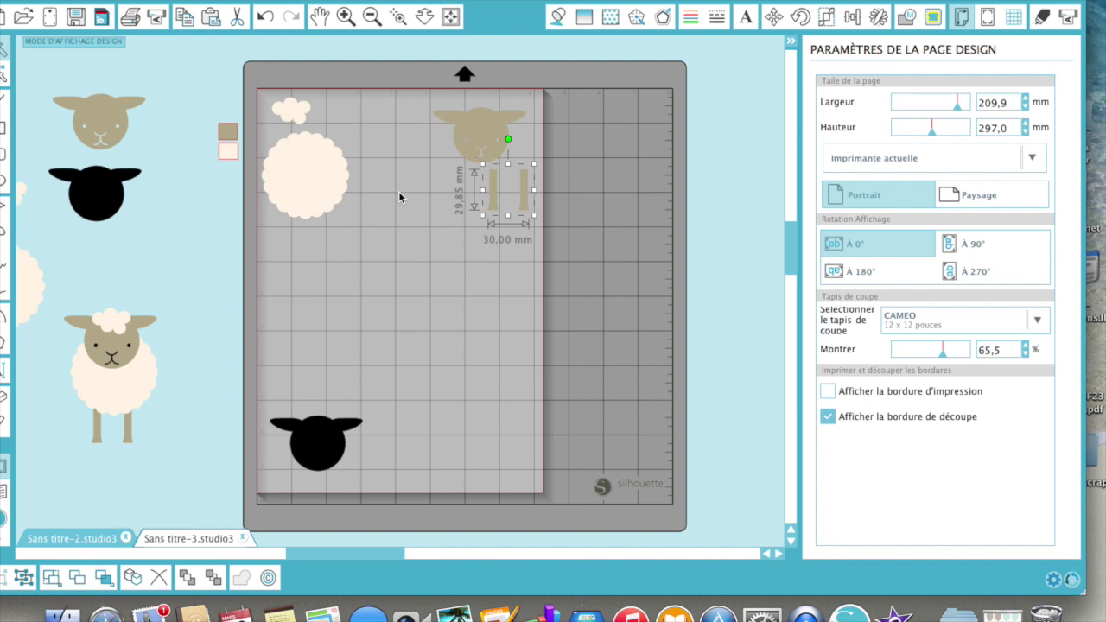
{"action": "left_click", "coordinate": [99, 387]}
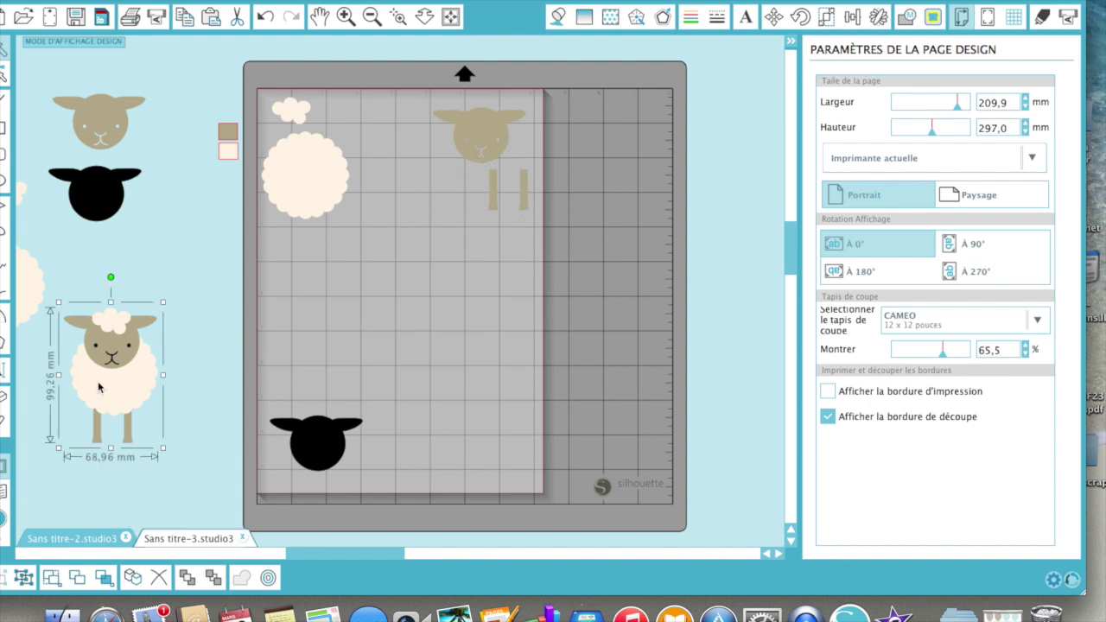
{"action": "left_click", "coordinate": [424, 303]}
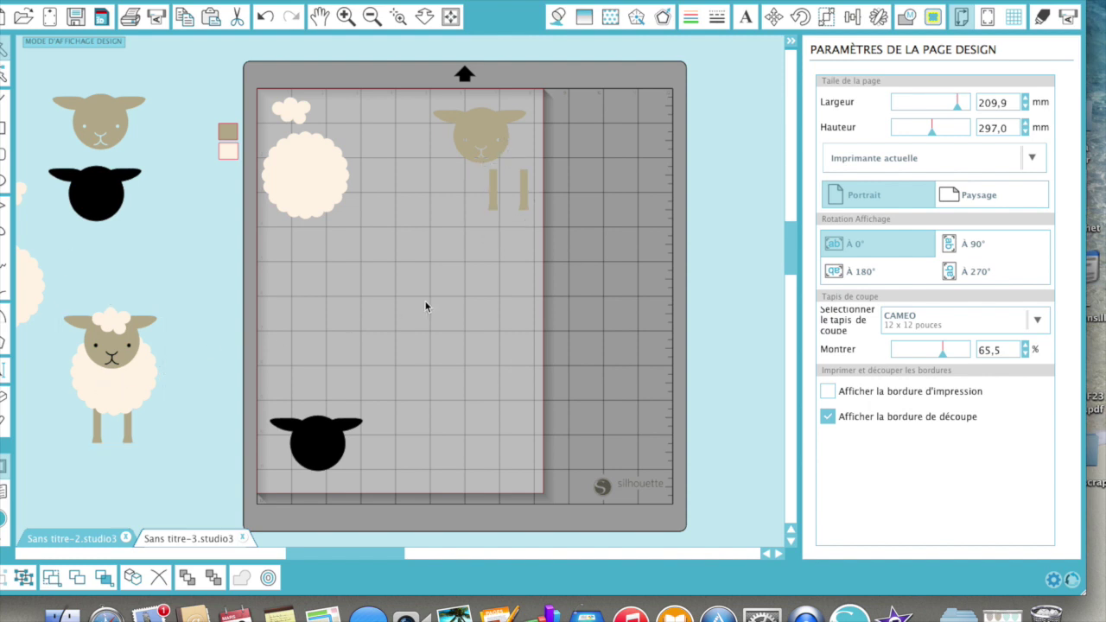